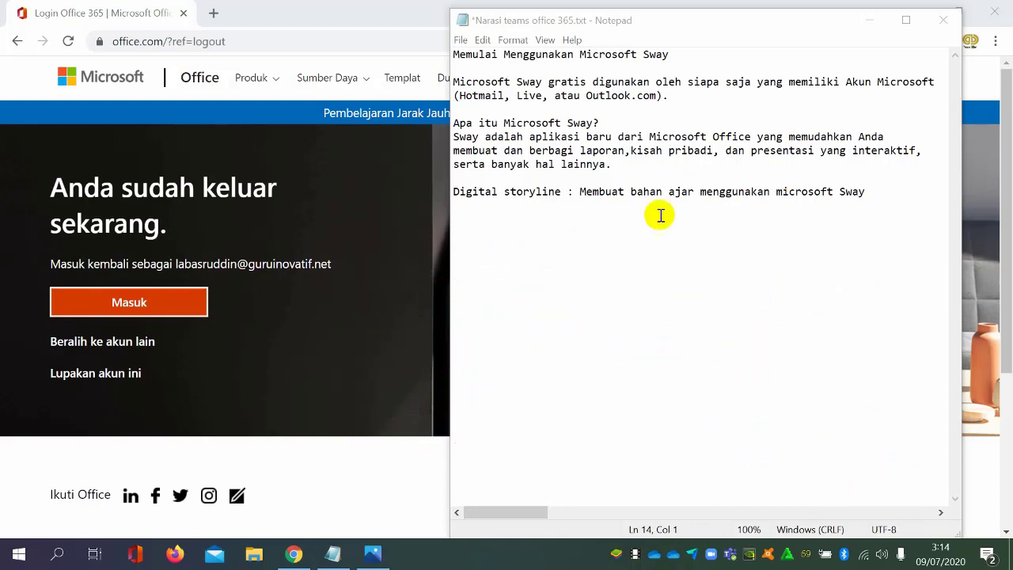
Minimize the notes window and reload the office.com page in the browser
{"action": "left_click", "coordinate": [869, 20]}
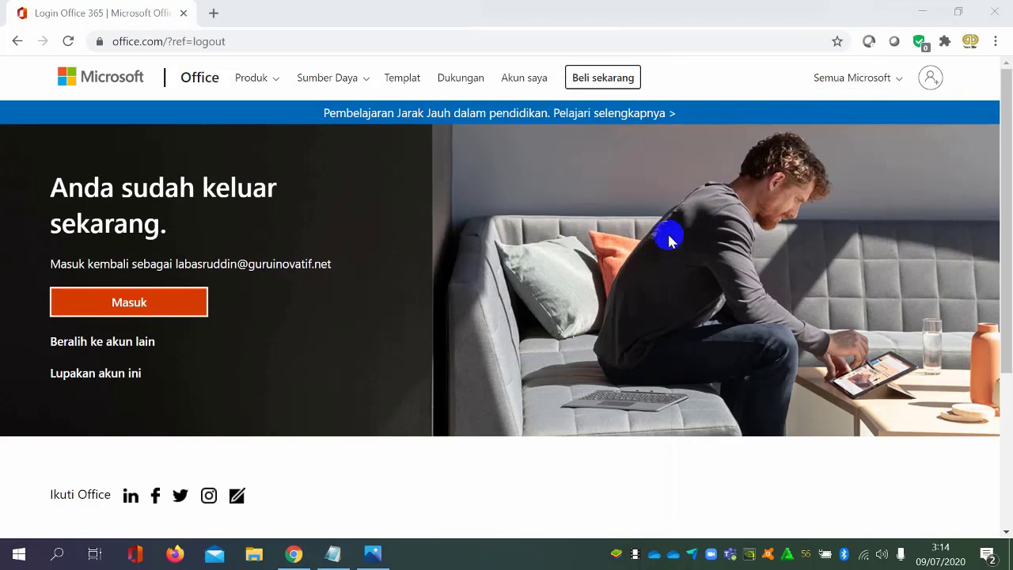
{"action": "left_click", "coordinate": [97, 311]}
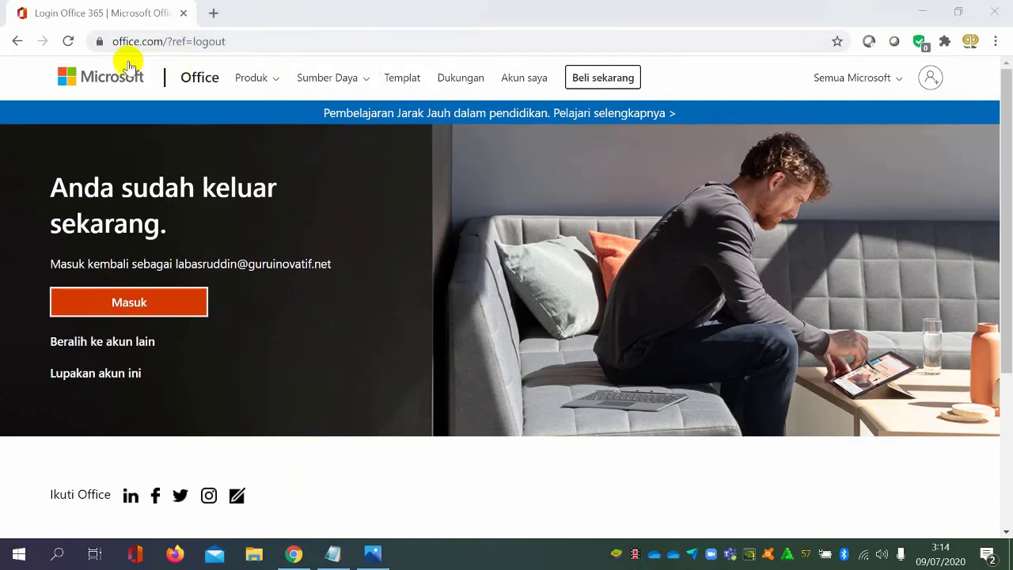
{"action": "left_click", "coordinate": [286, 39]}
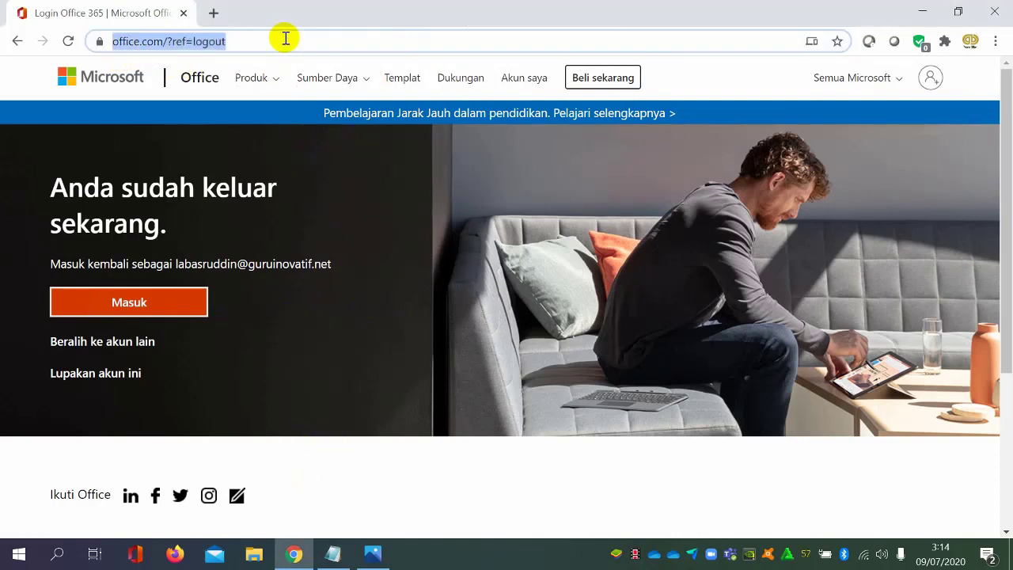
{"action": "key", "text": "Return"}
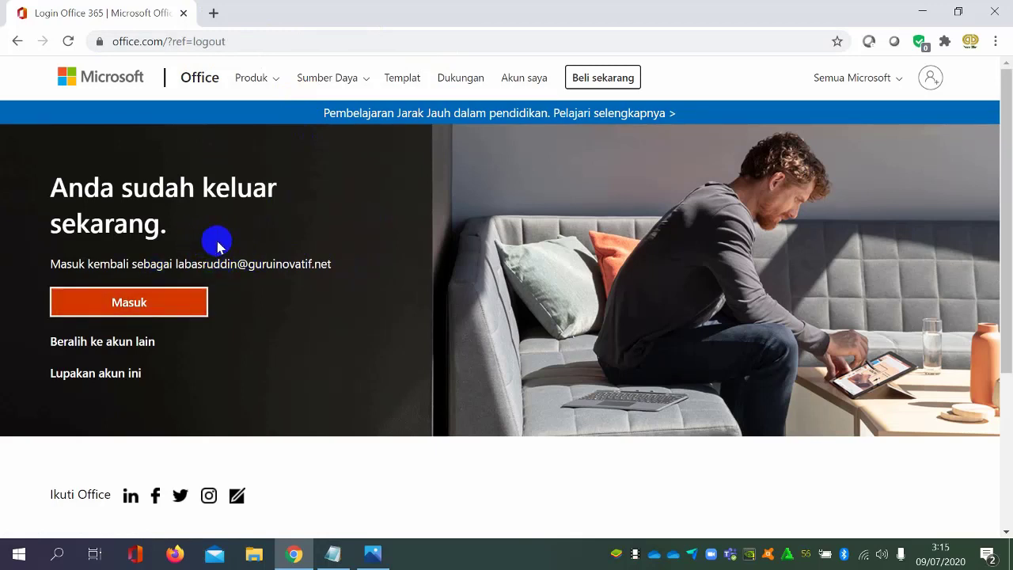
Sign in to Office 365 with a different account, entering the account's e-mail address and submitting the saved password
{"action": "left_click", "coordinate": [161, 316]}
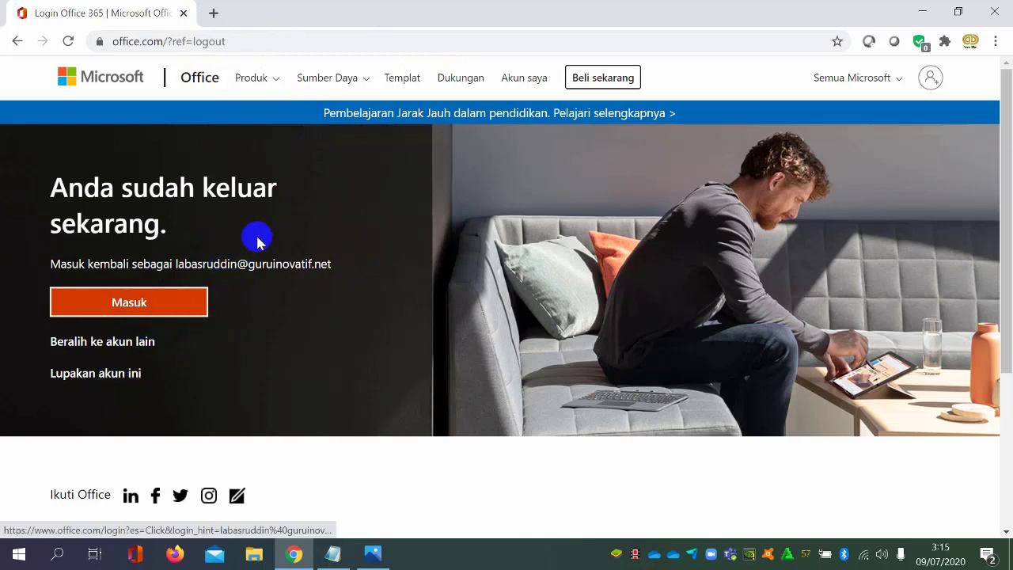
{"action": "left_click", "coordinate": [110, 342]}
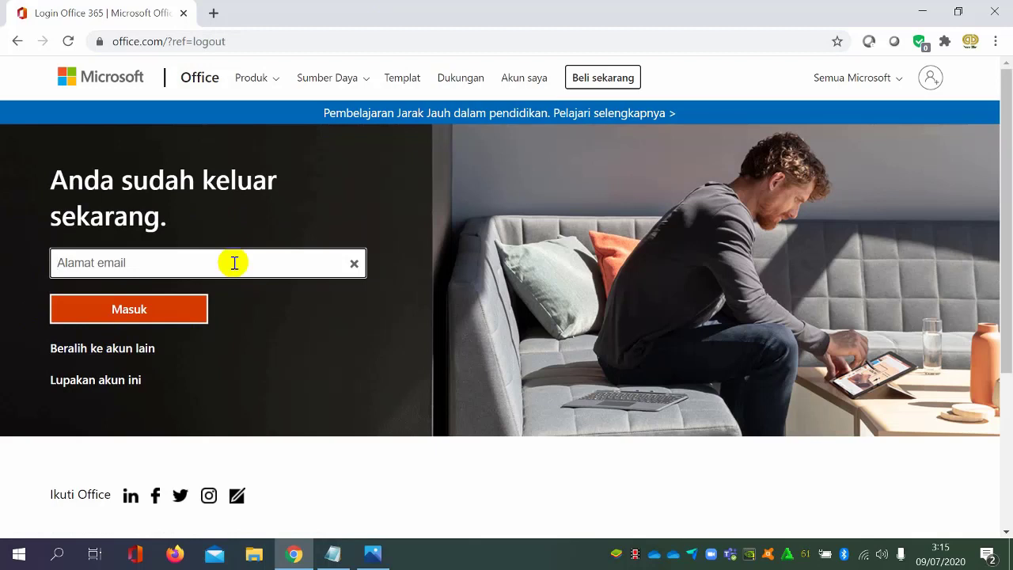
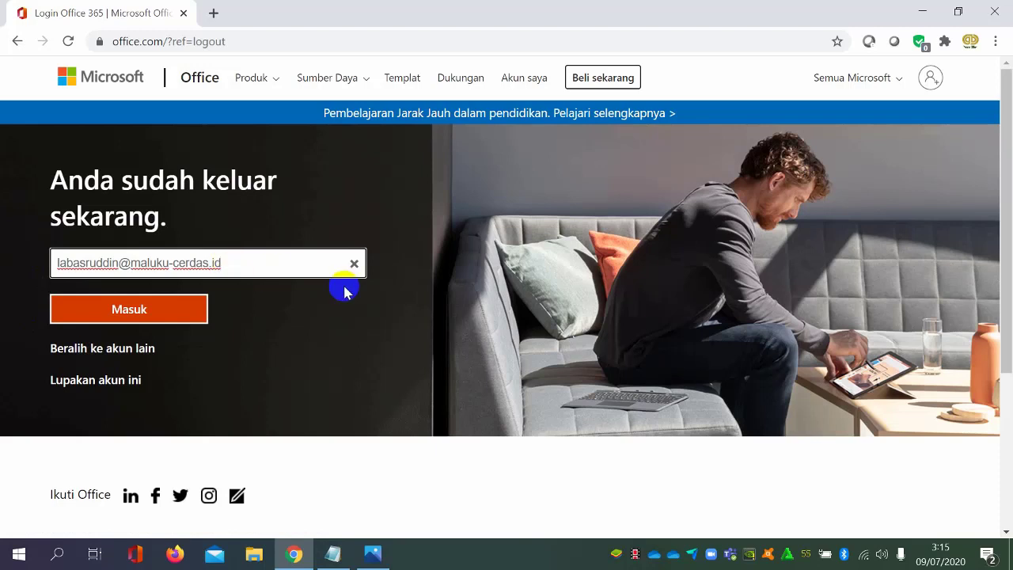
{"action": "left_click", "coordinate": [190, 321]}
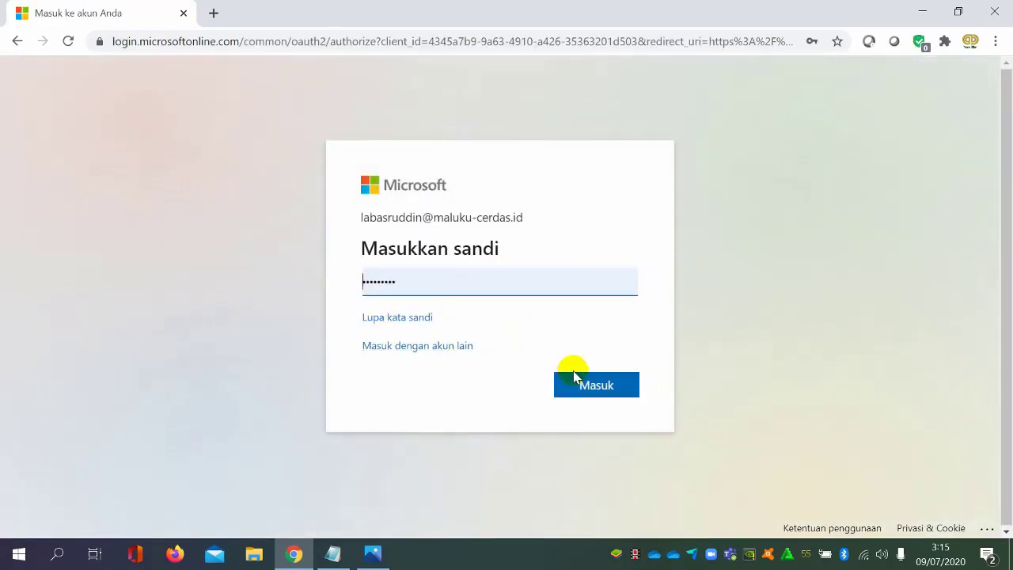
{"action": "left_click", "coordinate": [582, 385]}
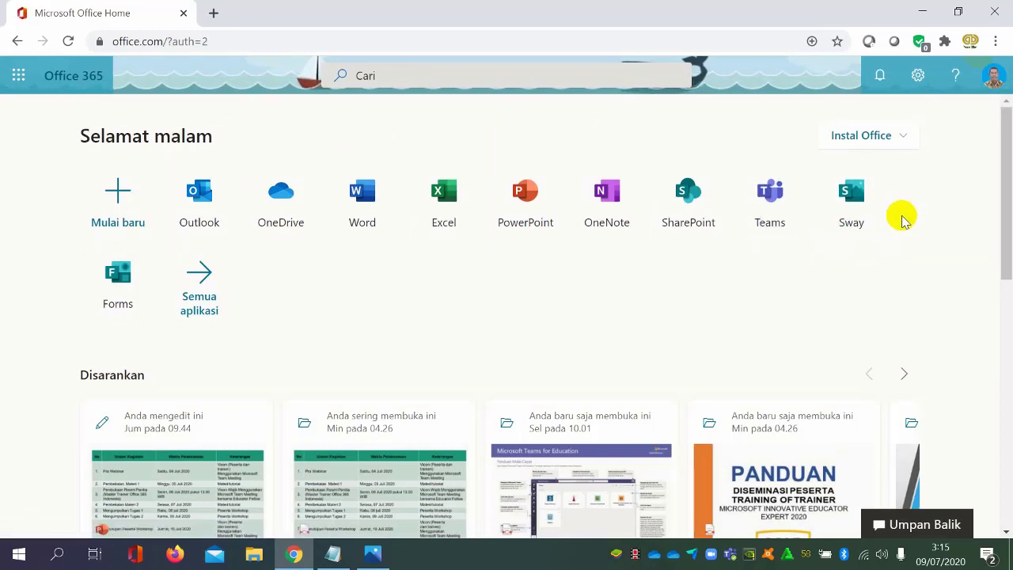
Open Sway from the Office 365 home page and show the pinned Sways (Disematkan)
{"action": "left_click", "coordinate": [851, 194]}
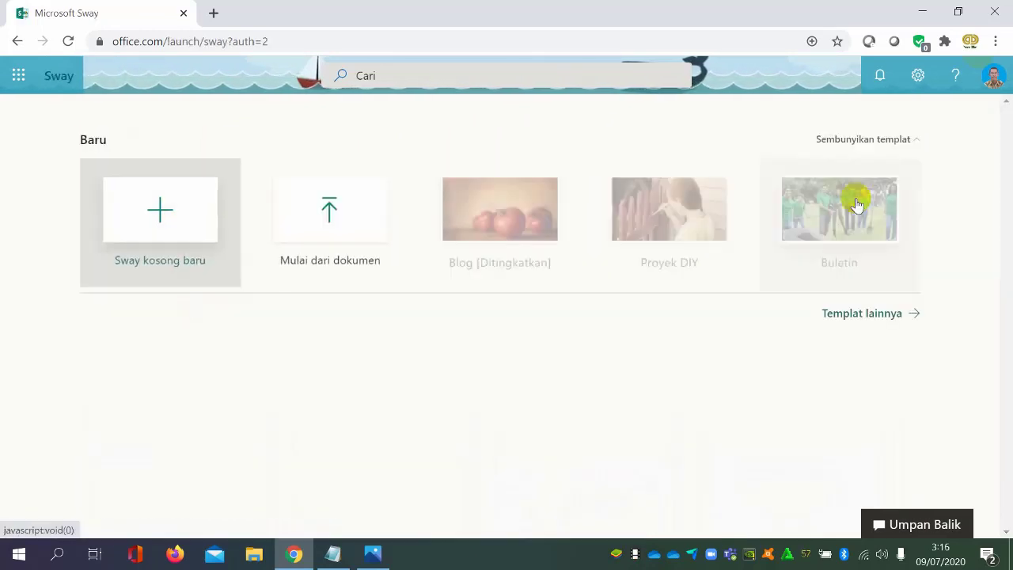
{"action": "left_click", "coordinate": [205, 388]}
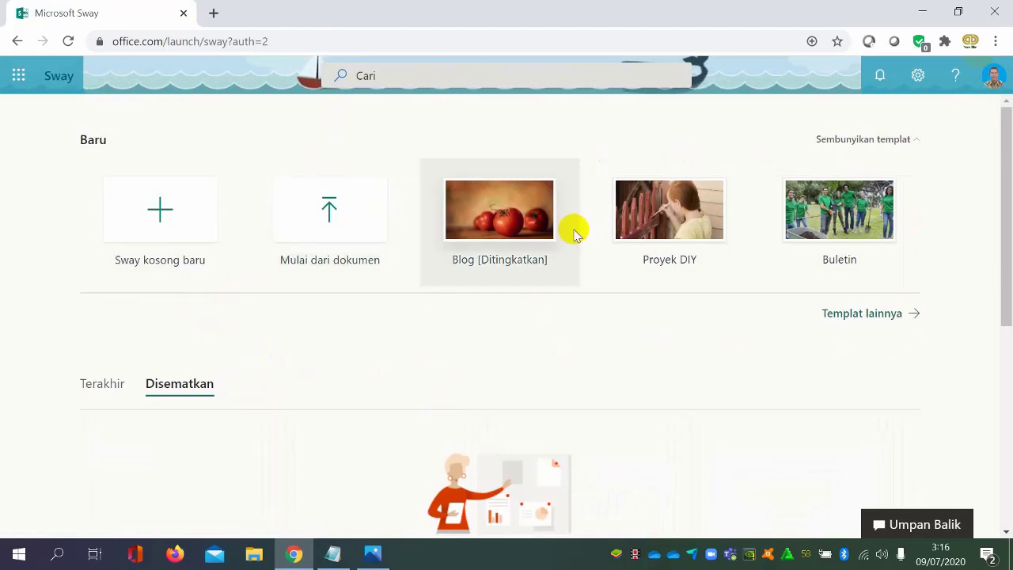
{"action": "left_click", "coordinate": [627, 241]}
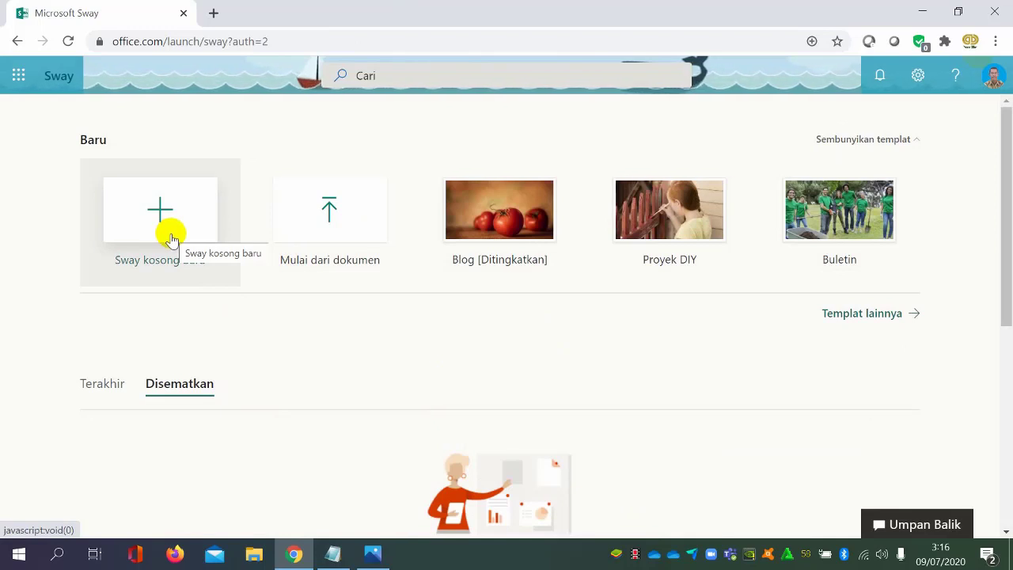
Examine the options for starting a Sway from a document and from the full template gallery, and return to the Sway start page
{"action": "left_click", "coordinate": [356, 230]}
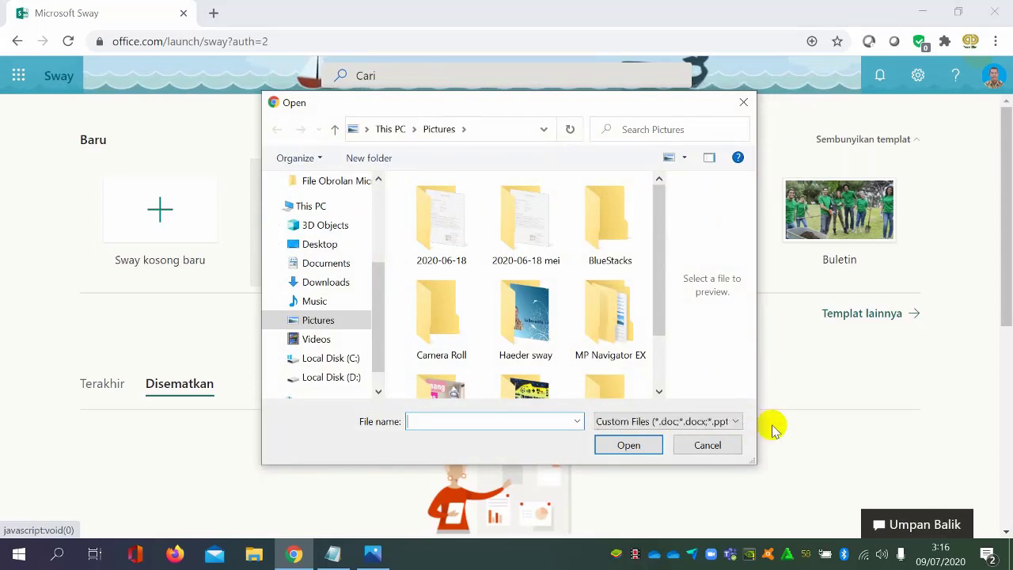
{"action": "left_click", "coordinate": [708, 446]}
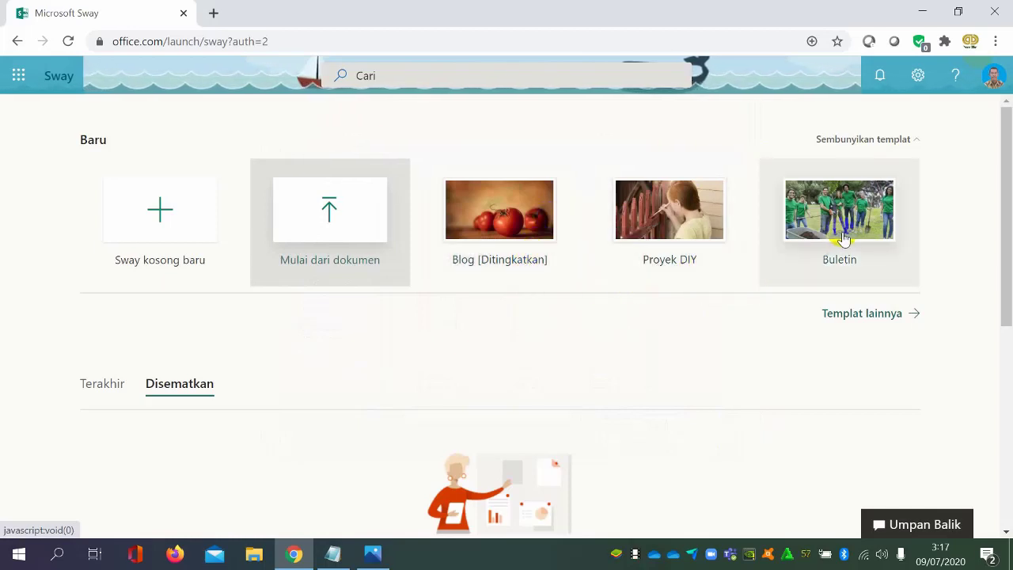
{"action": "left_click", "coordinate": [879, 317]}
{"action": "scroll", "coordinate": [601, 285], "scroll_direction": "down", "scroll_amount": 1}
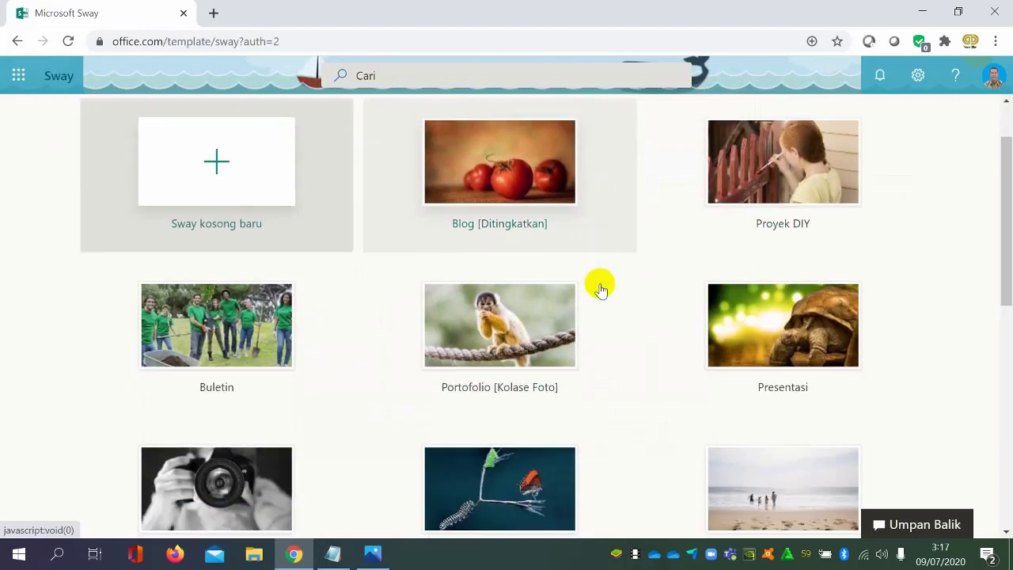
{"action": "scroll", "coordinate": [601, 289], "scroll_direction": "down", "scroll_amount": 5}
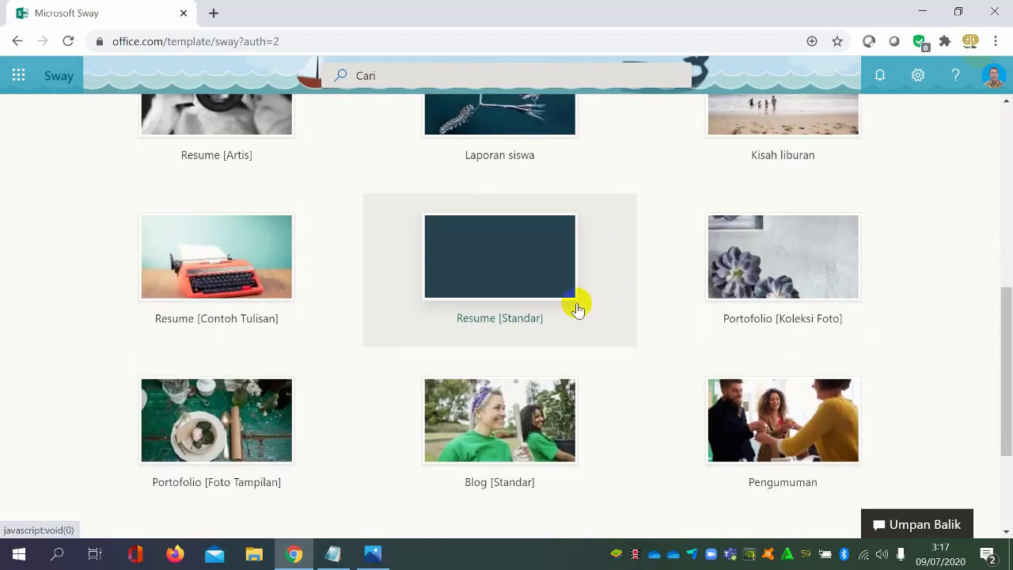
{"action": "scroll", "coordinate": [578, 309], "scroll_direction": "down", "scroll_amount": 2}
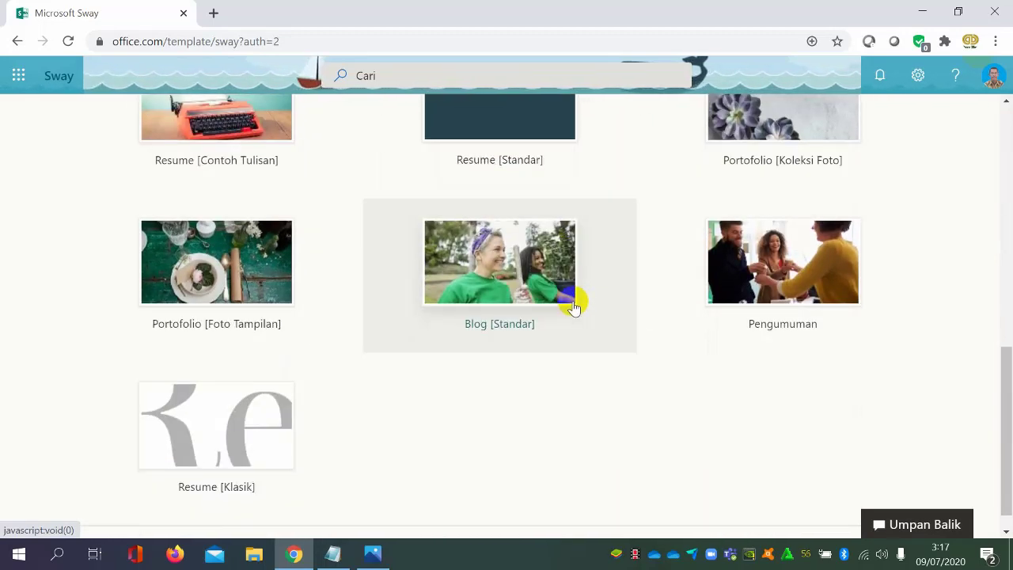
{"action": "scroll", "coordinate": [574, 307], "scroll_direction": "up", "scroll_amount": 8}
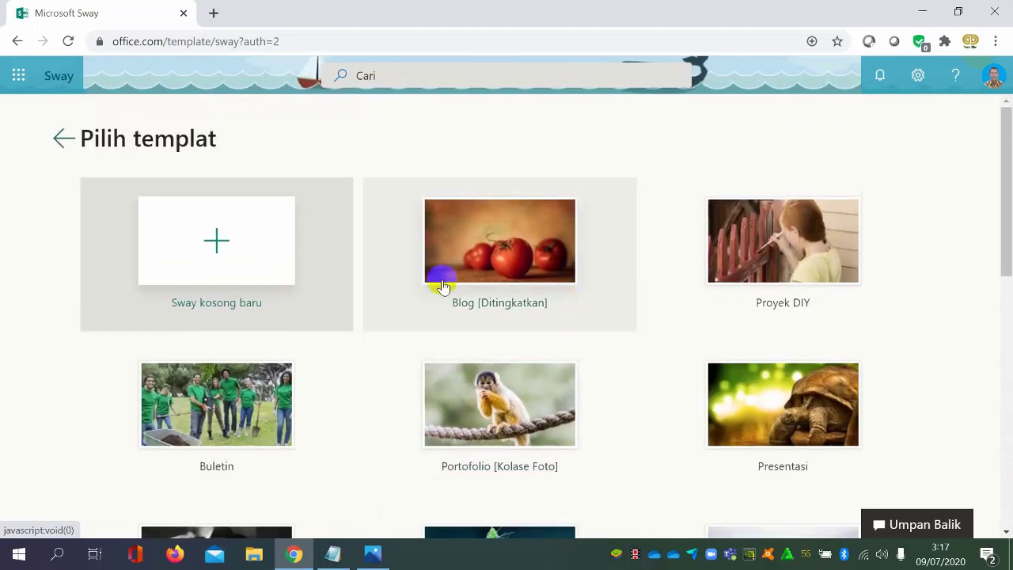
{"action": "left_click", "coordinate": [65, 140]}
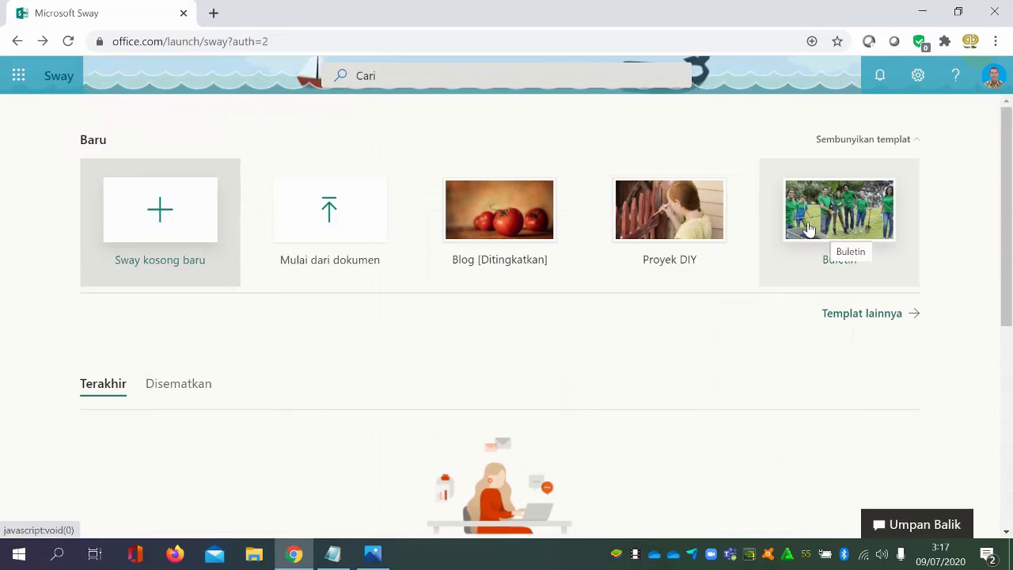
Create a new blank Sway and title it "LAYANAN BIMBINGAN KONSELING"
{"action": "left_click", "coordinate": [176, 221]}
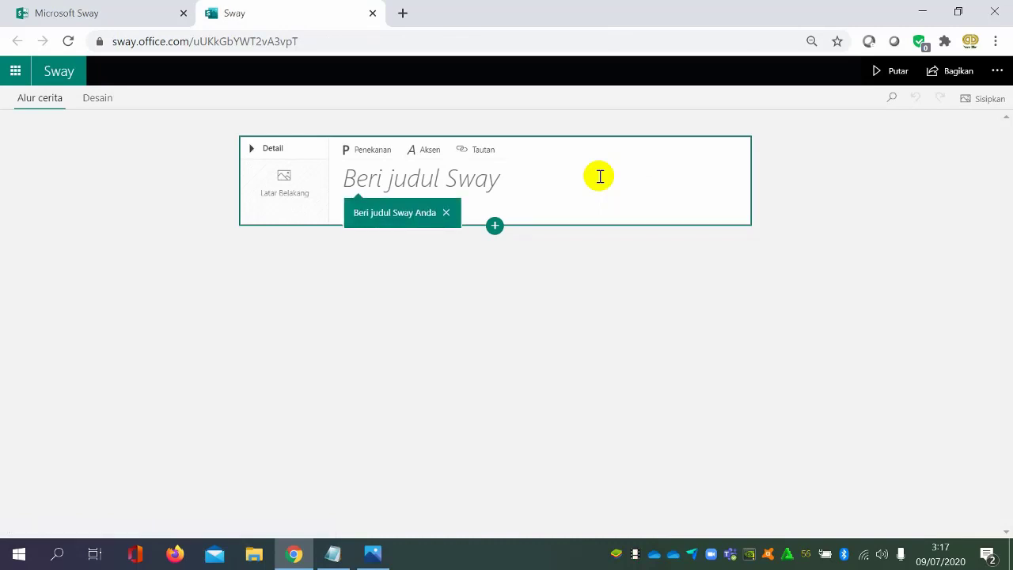
{"action": "left_click", "coordinate": [599, 177]}
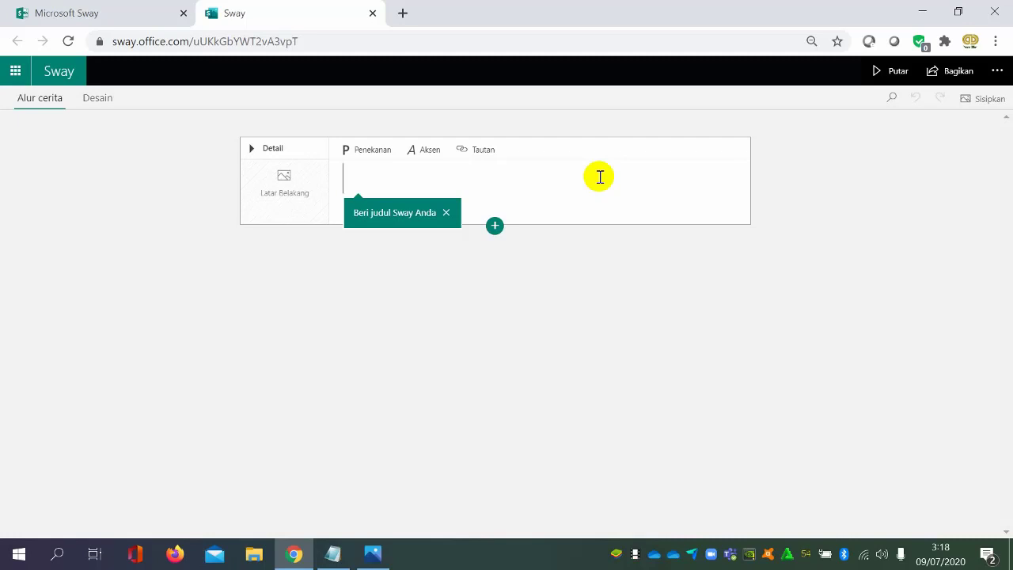
{"action": "type", "text": "LAYA"}
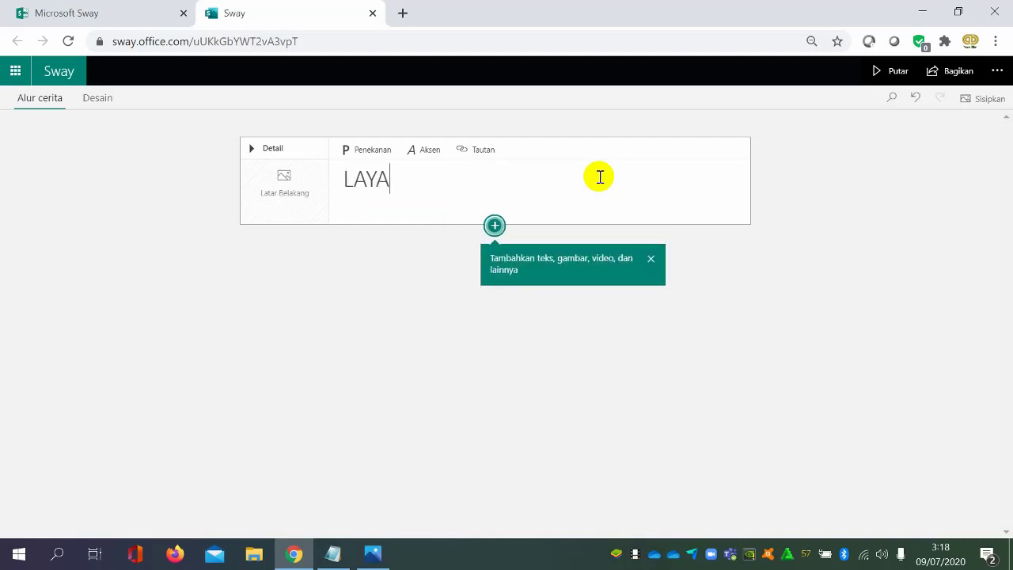
{"action": "type", "text": "NAN B"}
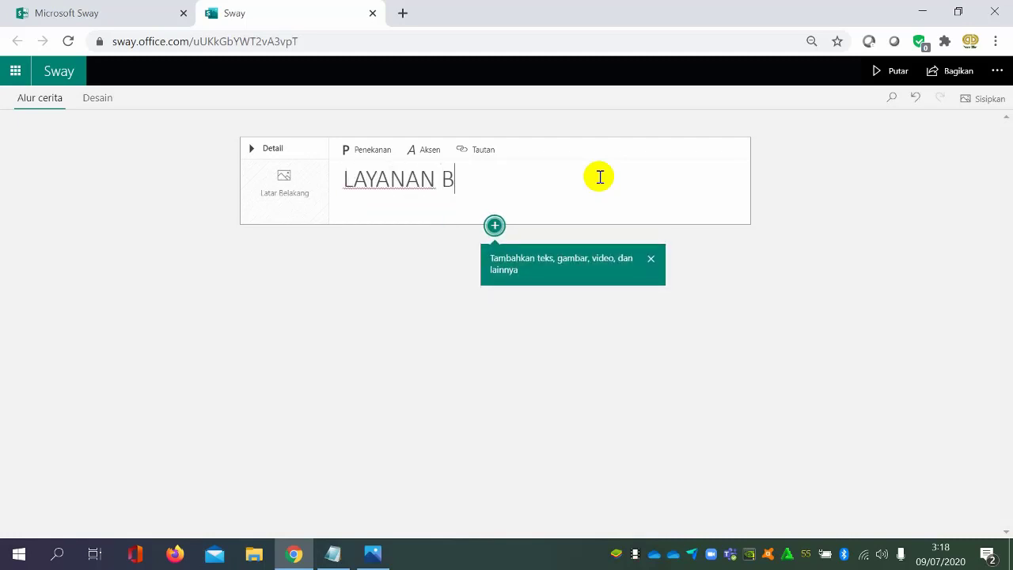
{"action": "type", "text": "IMBINGAN "}
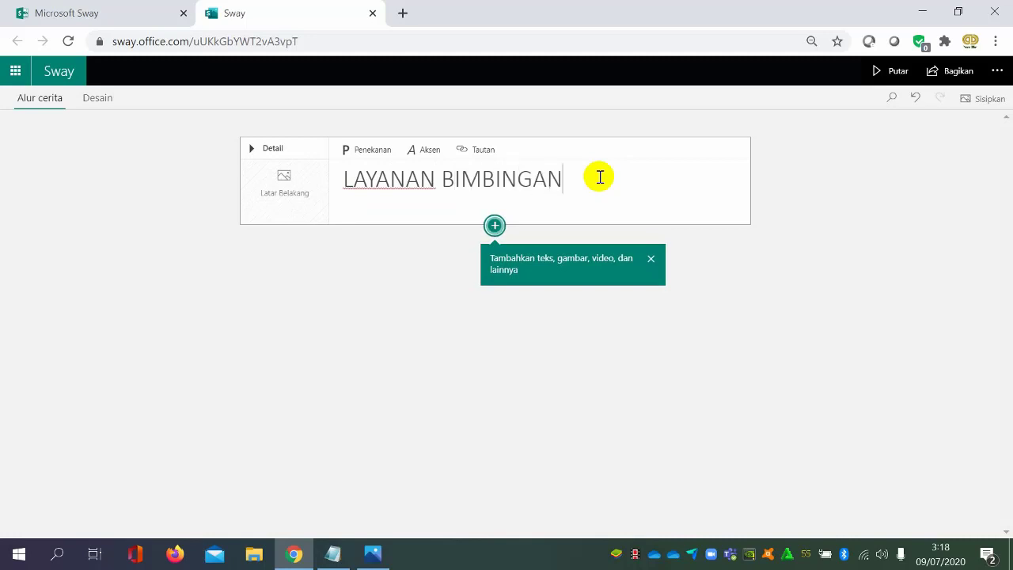
{"action": "type", "text": "KONSEL"}
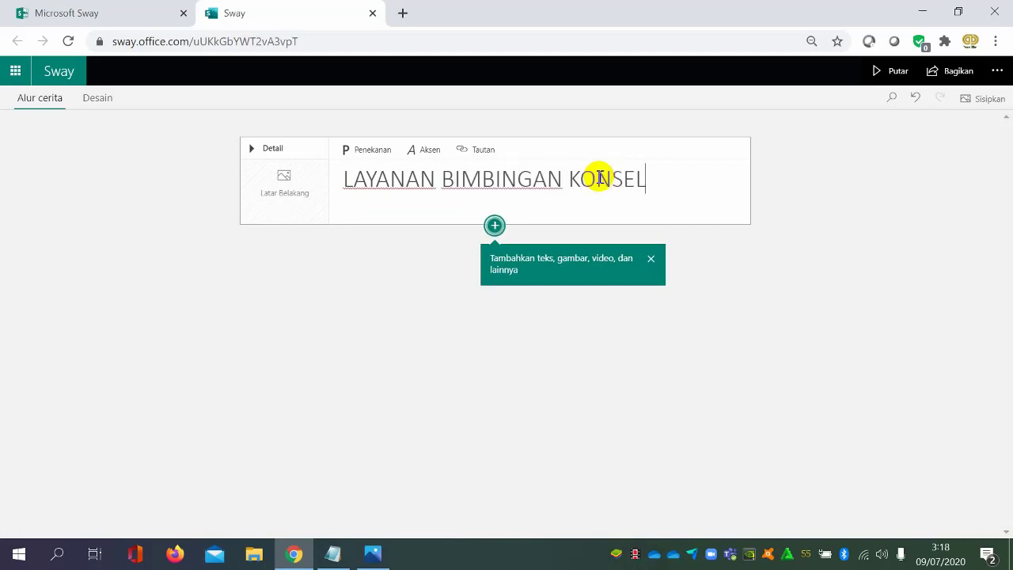
{"action": "type", "text": "ING"}
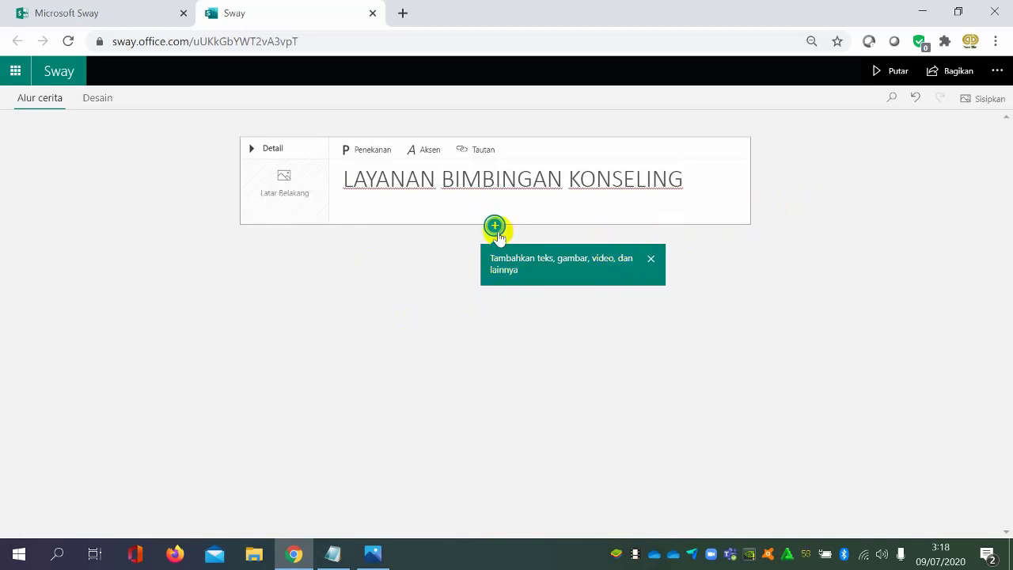
Add an image card below the title card and look through the list of available content sources
{"action": "left_click", "coordinate": [495, 228]}
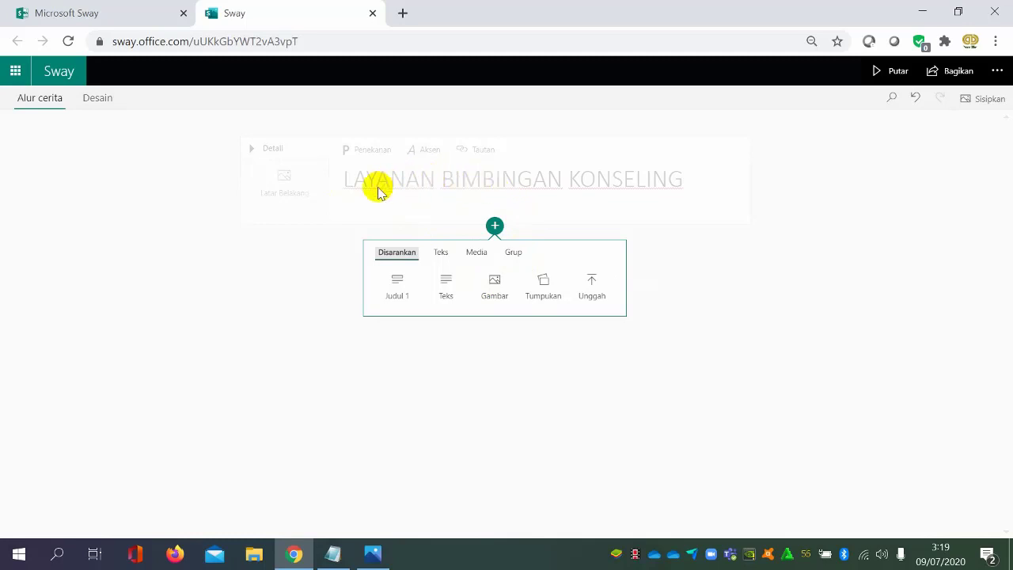
{"action": "left_click", "coordinate": [496, 290]}
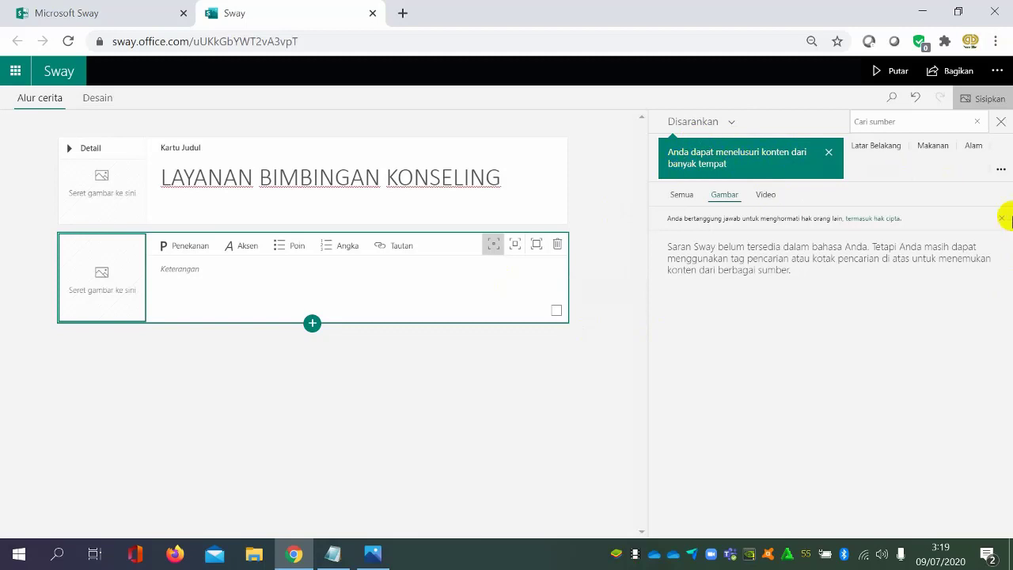
{"action": "left_click", "coordinate": [730, 125]}
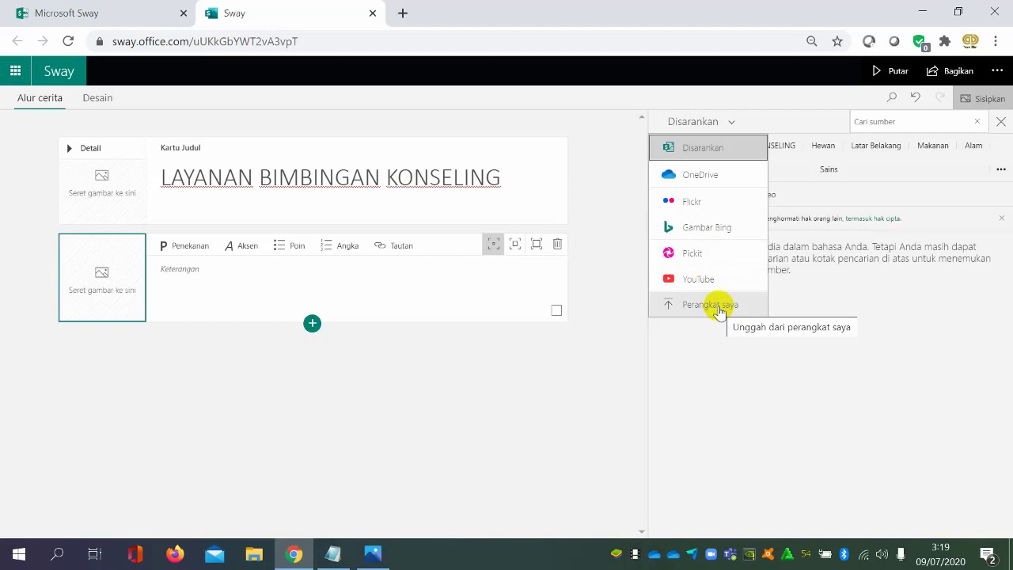
{"action": "left_click", "coordinate": [886, 313]}
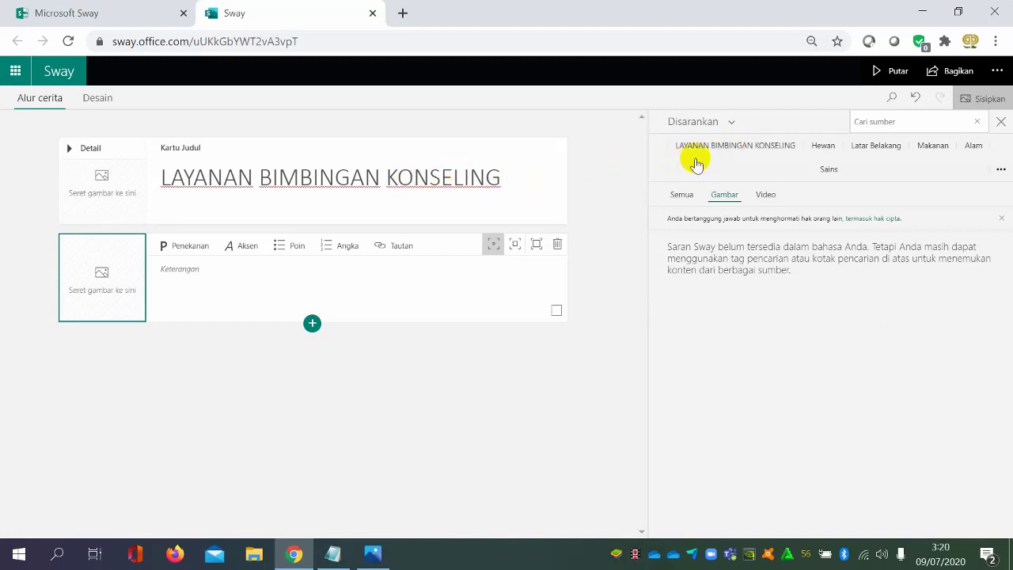
Look through the images suggested for the title topic "LAYANAN BIMBINGAN KONSELING"
{"action": "left_click", "coordinate": [741, 152]}
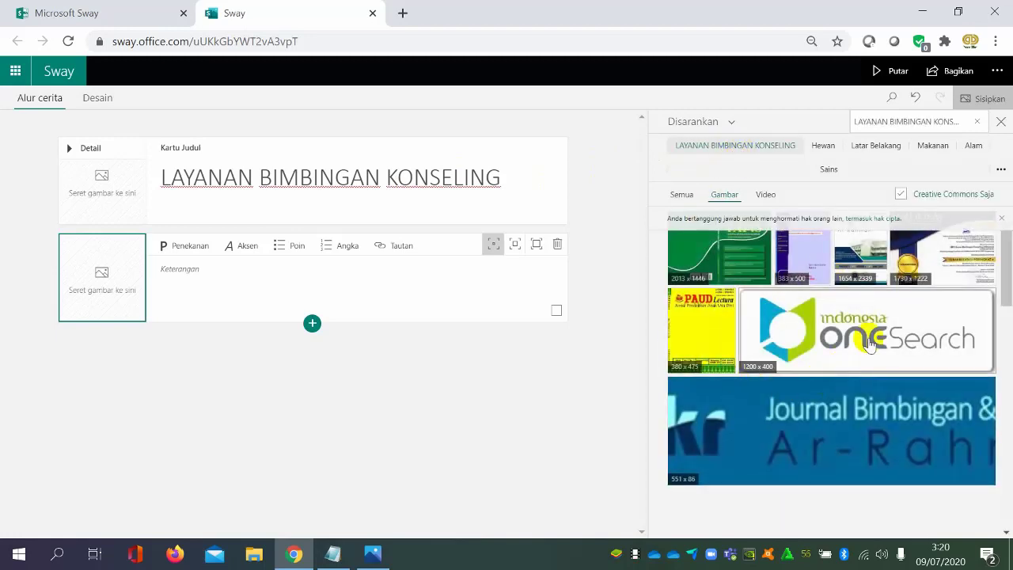
{"action": "scroll", "coordinate": [886, 294], "scroll_direction": "down", "scroll_amount": 3}
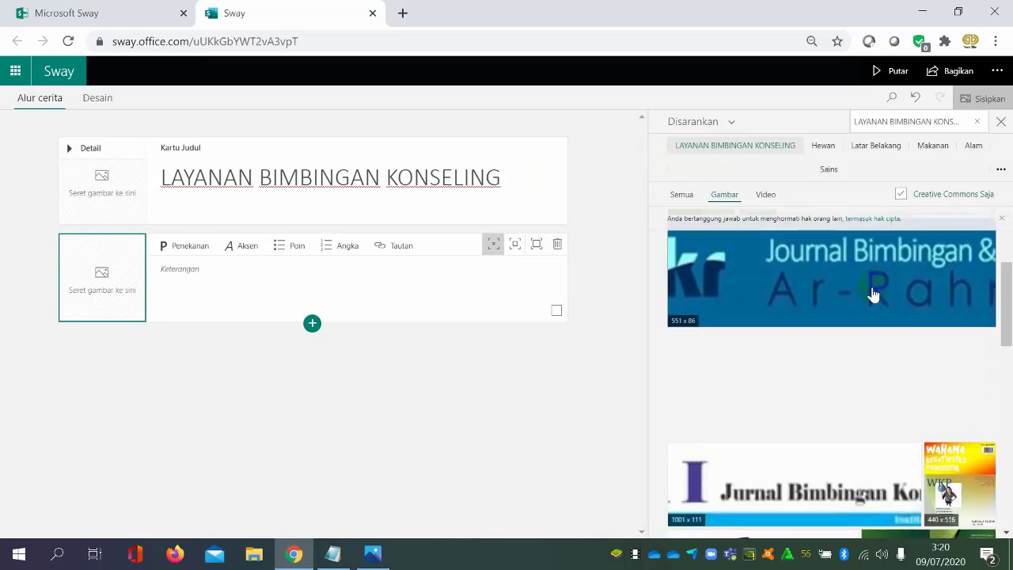
{"action": "scroll", "coordinate": [848, 310], "scroll_direction": "down", "scroll_amount": 5}
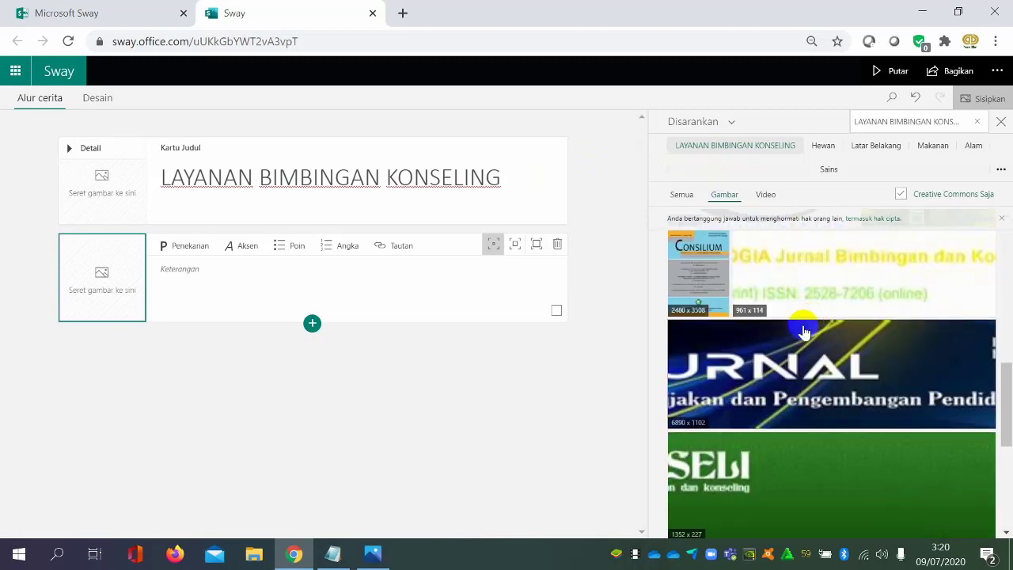
{"action": "scroll", "coordinate": [764, 380], "scroll_direction": "down", "scroll_amount": 1}
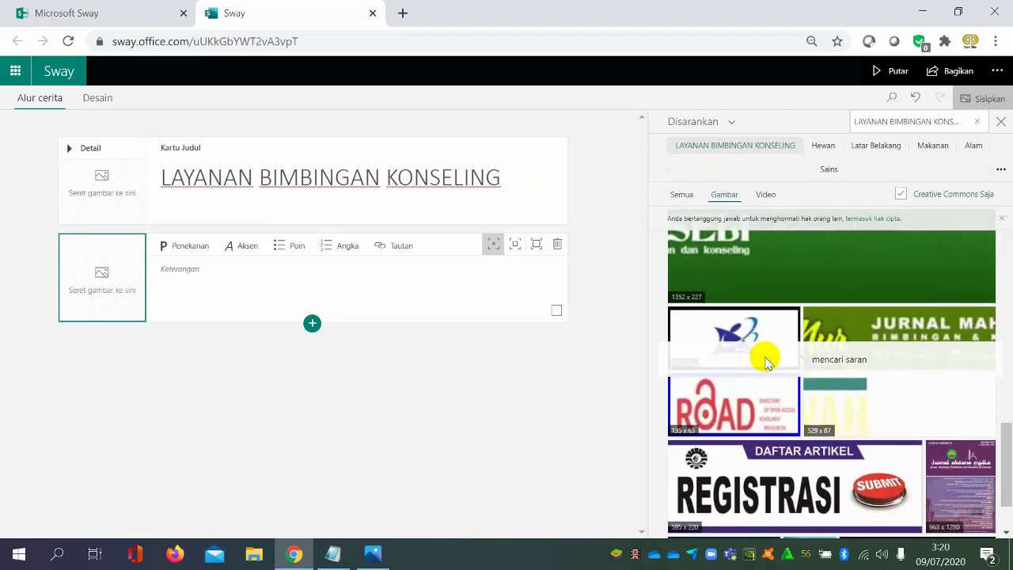
{"action": "scroll", "coordinate": [815, 329], "scroll_direction": "up", "scroll_amount": 5}
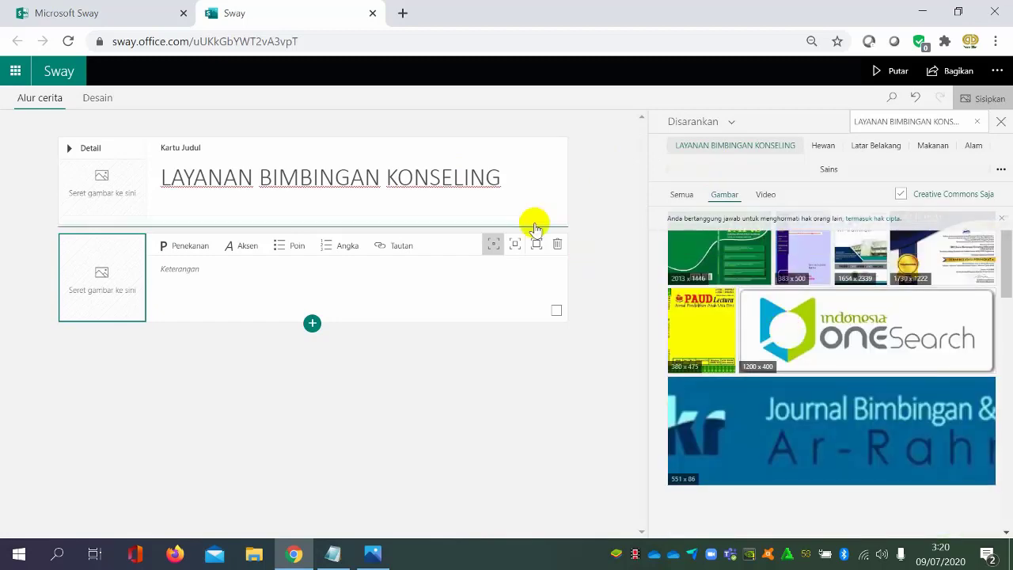
Retitle the Sway "PENDIDIKAN AGAM ISLAM" and look through the images suggested for that title
{"action": "left_click", "coordinate": [516, 182]}
{"action": "left_click_drag", "start_coordinate": [516, 182], "coordinate": [140, 177]}
{"action": "type", "text": "PENDIDIKAN AGAM ISLAM"}
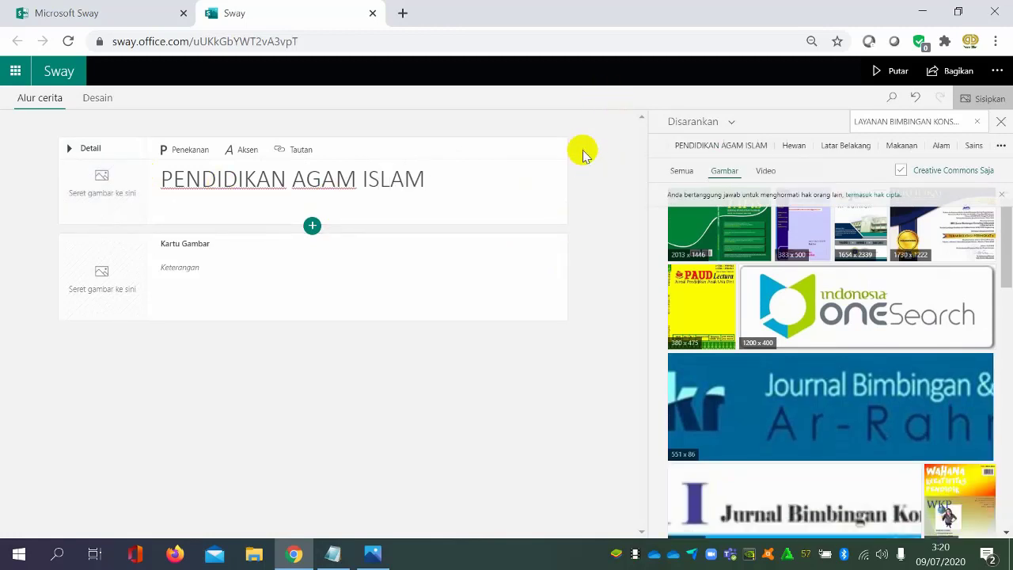
{"action": "left_click", "coordinate": [738, 148]}
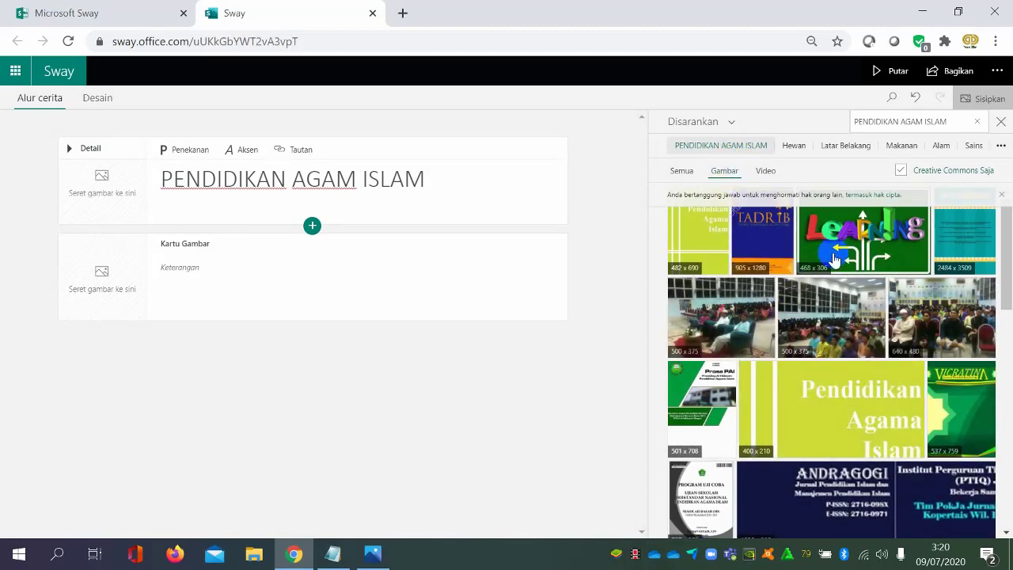
{"action": "scroll", "coordinate": [721, 356], "scroll_direction": "down", "scroll_amount": 3}
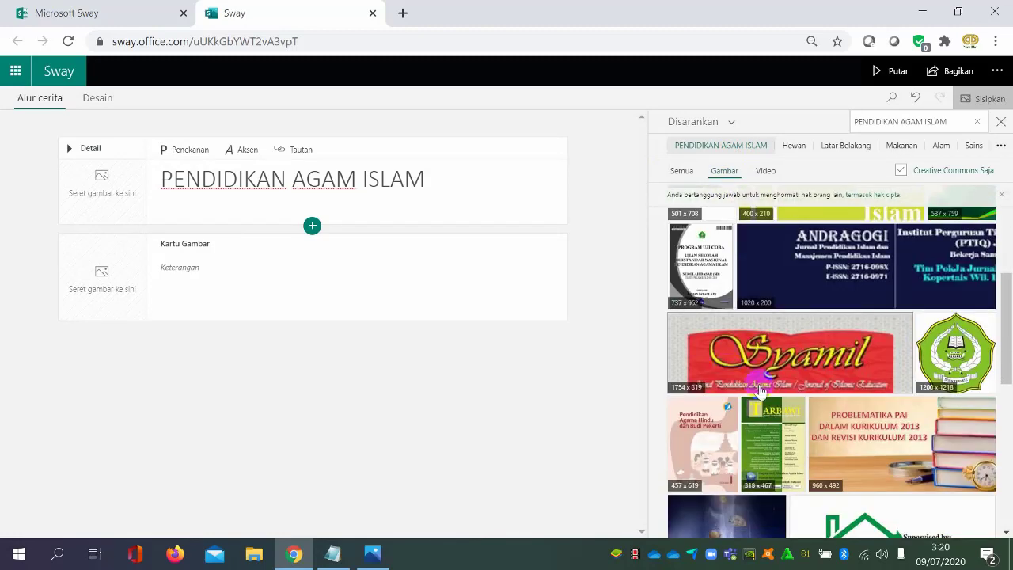
{"action": "scroll", "coordinate": [836, 352], "scroll_direction": "down", "scroll_amount": 3}
{"action": "scroll", "coordinate": [840, 362], "scroll_direction": "up", "scroll_amount": 5}
{"action": "scroll", "coordinate": [840, 362], "scroll_direction": "up", "scroll_amount": 1}
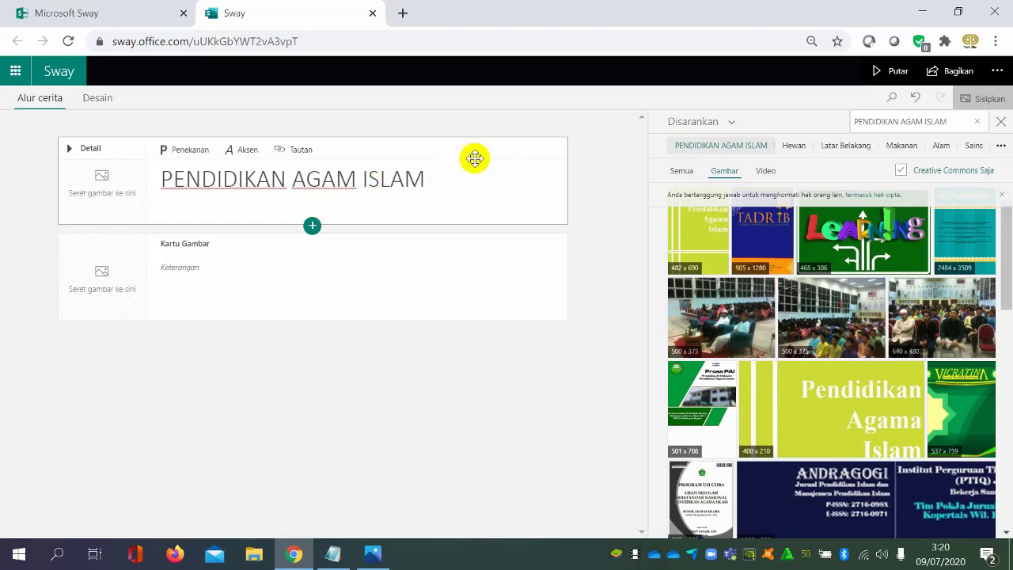
Examine the image suggestions for Hewan, Latar Belakang, Makanan, Alam and Sains, and return to those for the title topic
{"action": "left_click", "coordinate": [795, 151]}
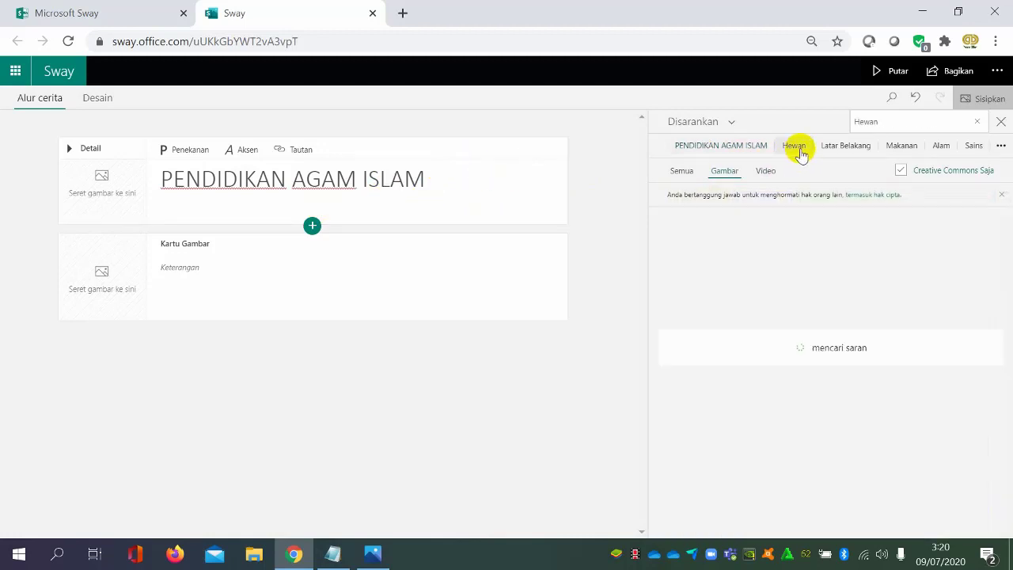
{"action": "left_click", "coordinate": [846, 150]}
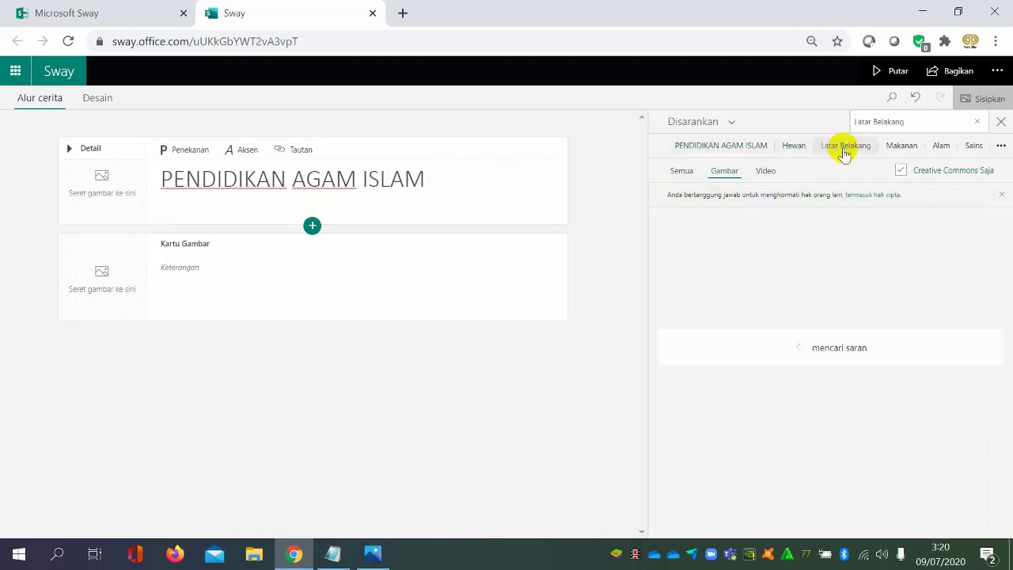
{"action": "left_click", "coordinate": [901, 150]}
{"action": "left_click", "coordinate": [941, 150]}
{"action": "left_click", "coordinate": [972, 150]}
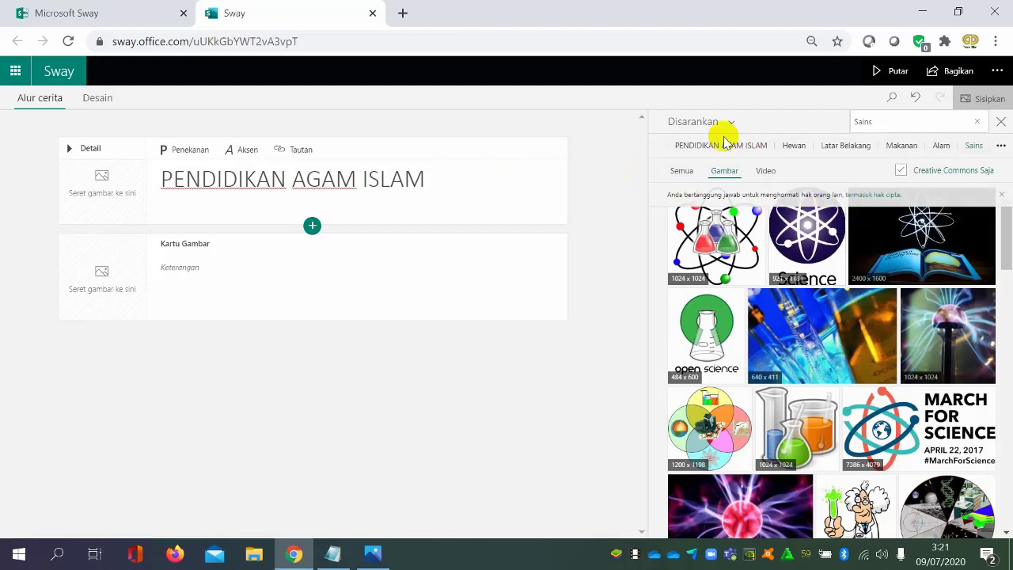
{"action": "left_click", "coordinate": [798, 145]}
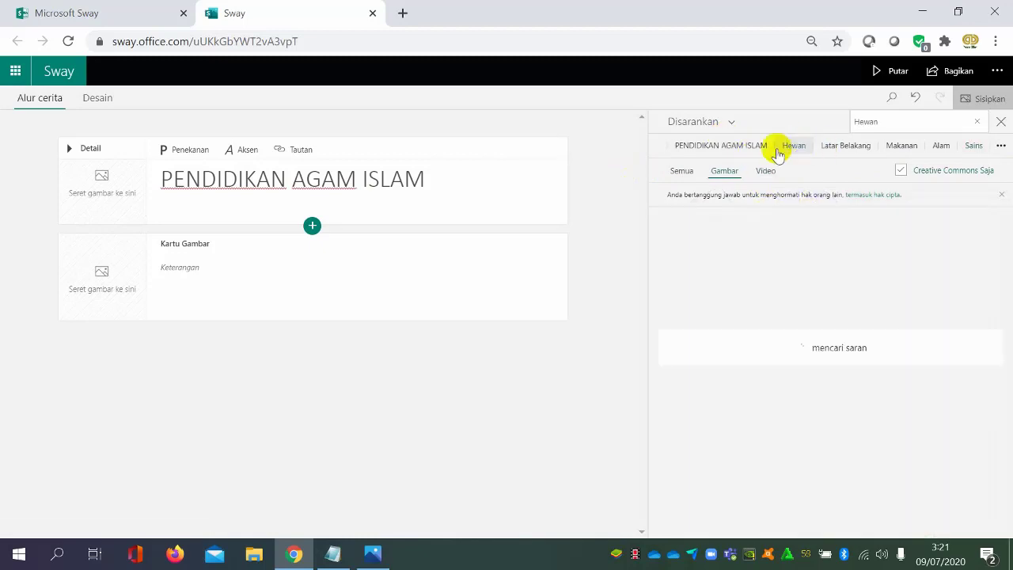
{"action": "left_click", "coordinate": [739, 150]}
{"action": "left_click", "coordinate": [784, 147]}
{"action": "left_click", "coordinate": [743, 149]}
Change the title back to "LAYANAN BIMBINGAN KONSELING" and load the image suggestions for it
{"action": "left_click_drag", "start_coordinate": [428, 168], "coordinate": [99, 192]}
{"action": "type", "text": "PENDIDIKAN AGAM ISLAM"}
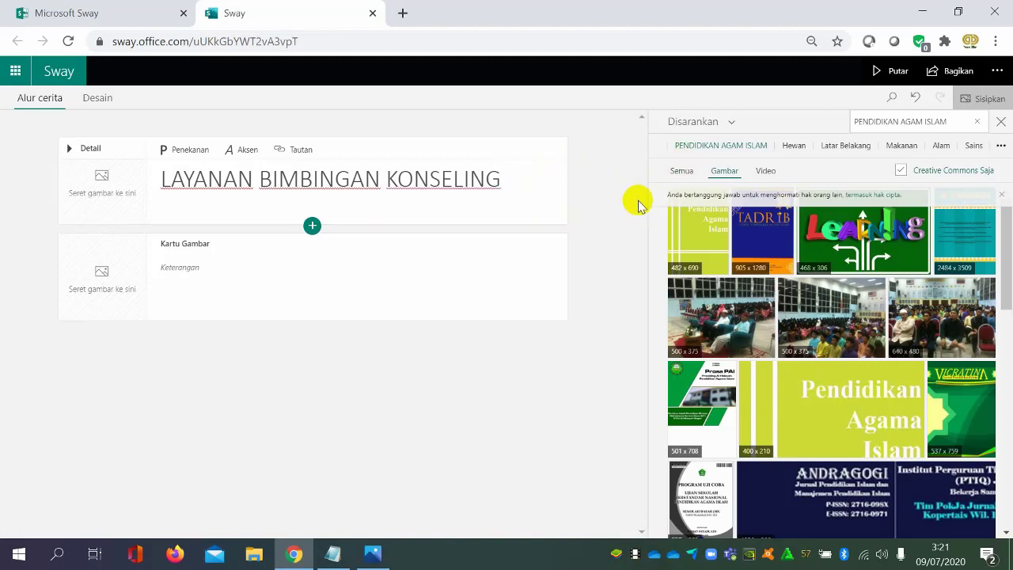
{"action": "left_click", "coordinate": [722, 152]}
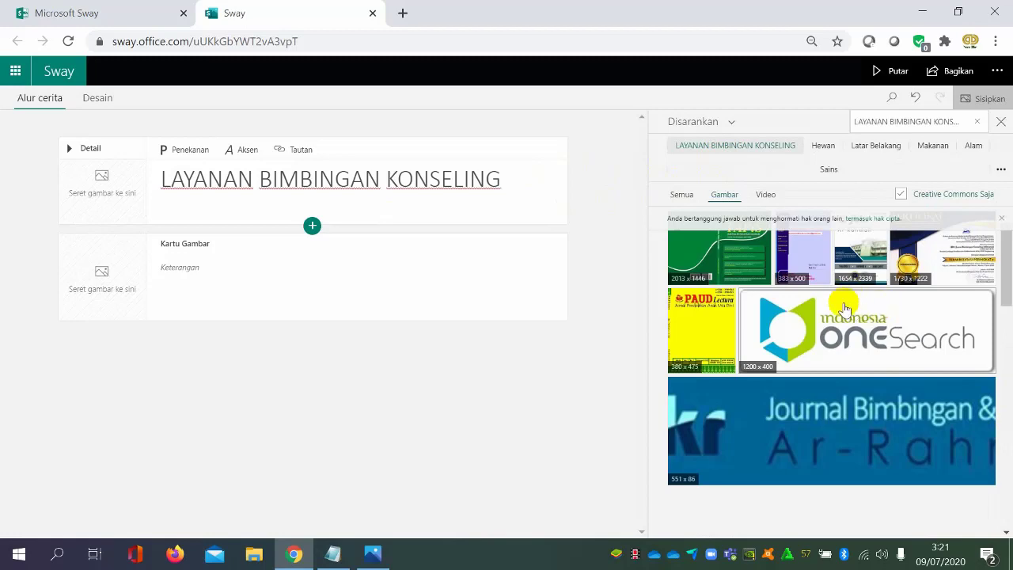
Fill the image card with the abkin logo from the suggested images, and delete the card
{"action": "scroll", "coordinate": [845, 309], "scroll_direction": "down", "scroll_amount": 6}
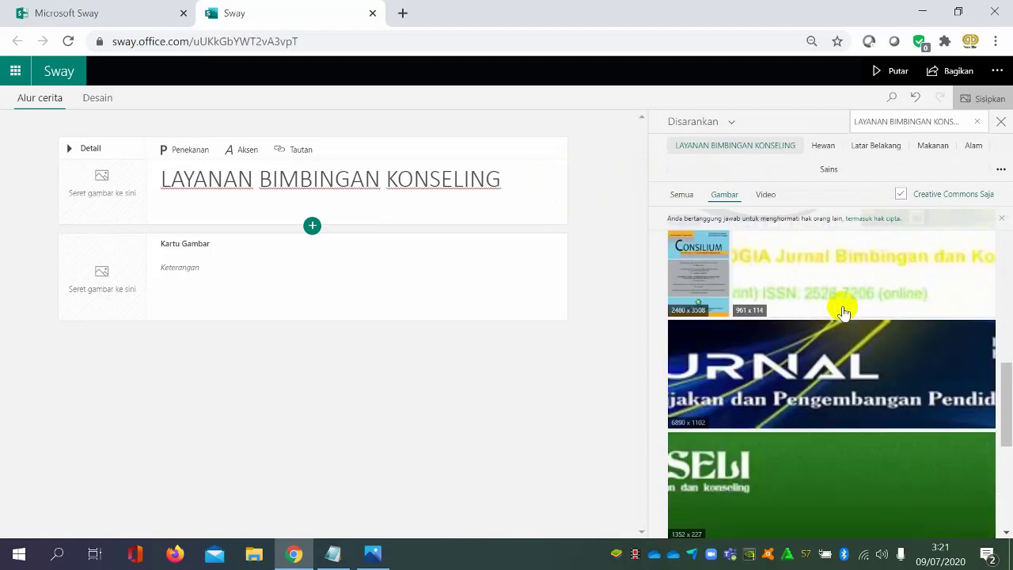
{"action": "scroll", "coordinate": [844, 313], "scroll_direction": "up", "scroll_amount": 2}
{"action": "left_click", "coordinate": [792, 334]}
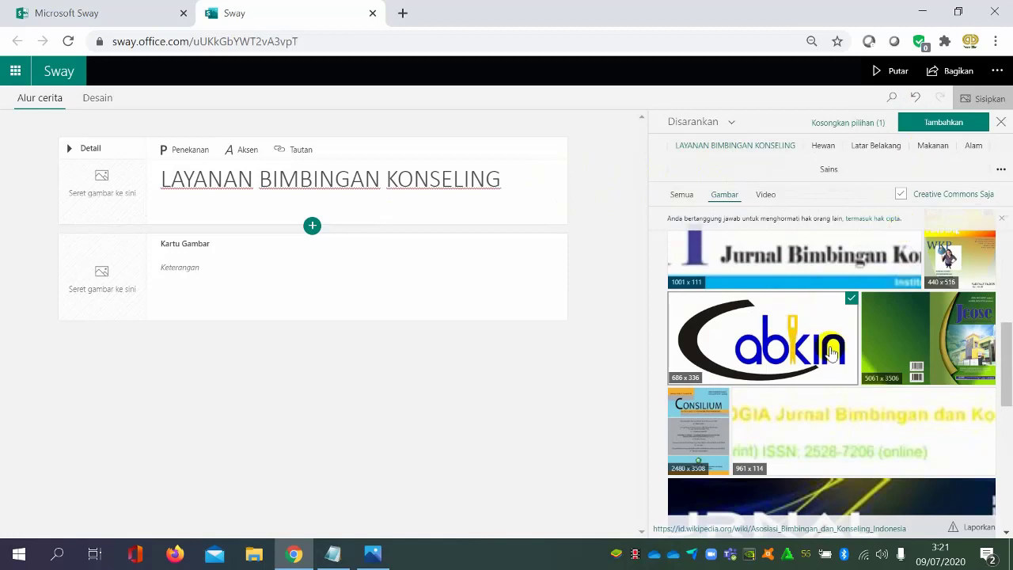
{"action": "left_click_drag", "start_coordinate": [823, 341], "coordinate": [163, 254]}
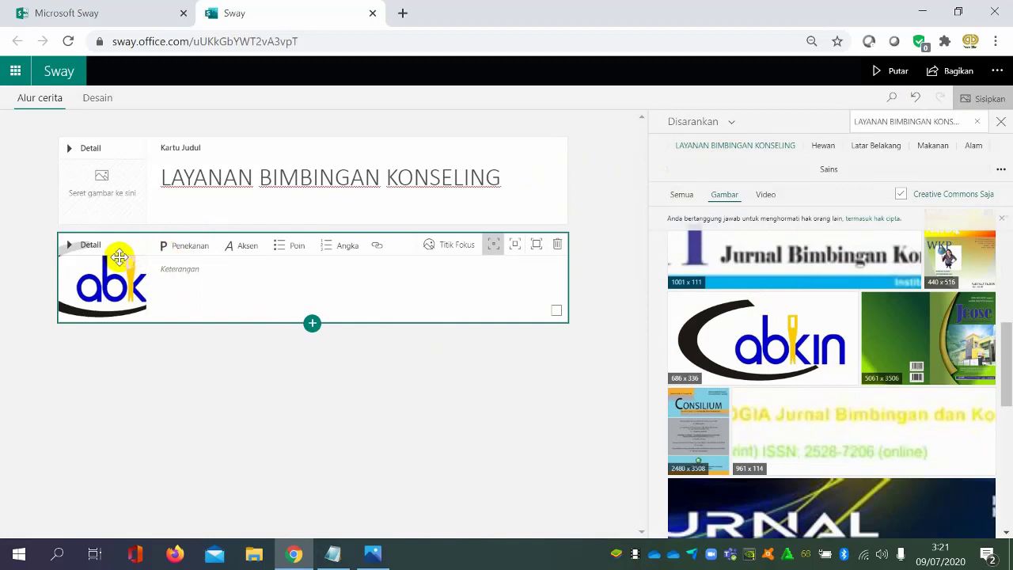
{"action": "left_click", "coordinate": [91, 246]}
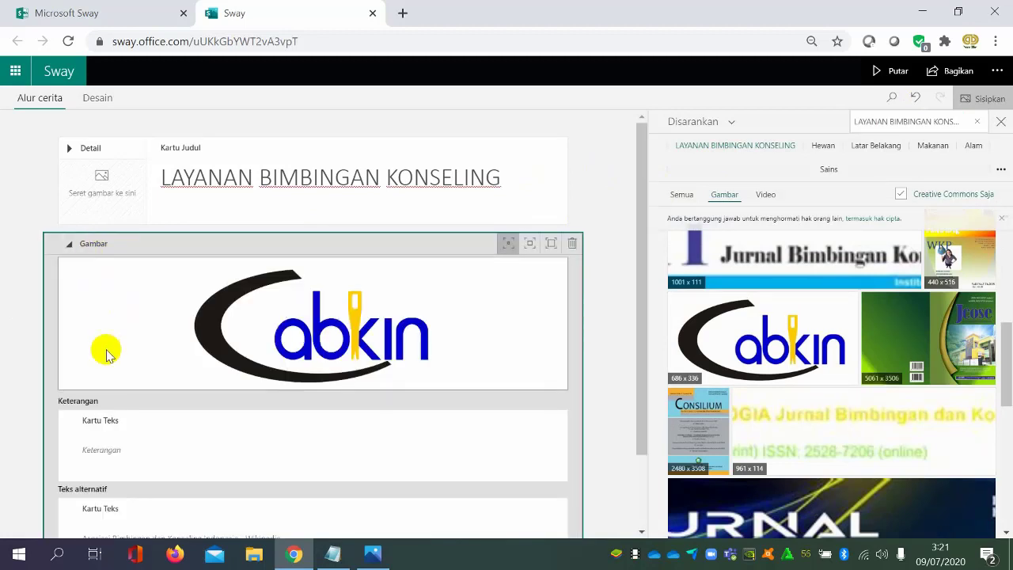
{"action": "left_click", "coordinate": [575, 242]}
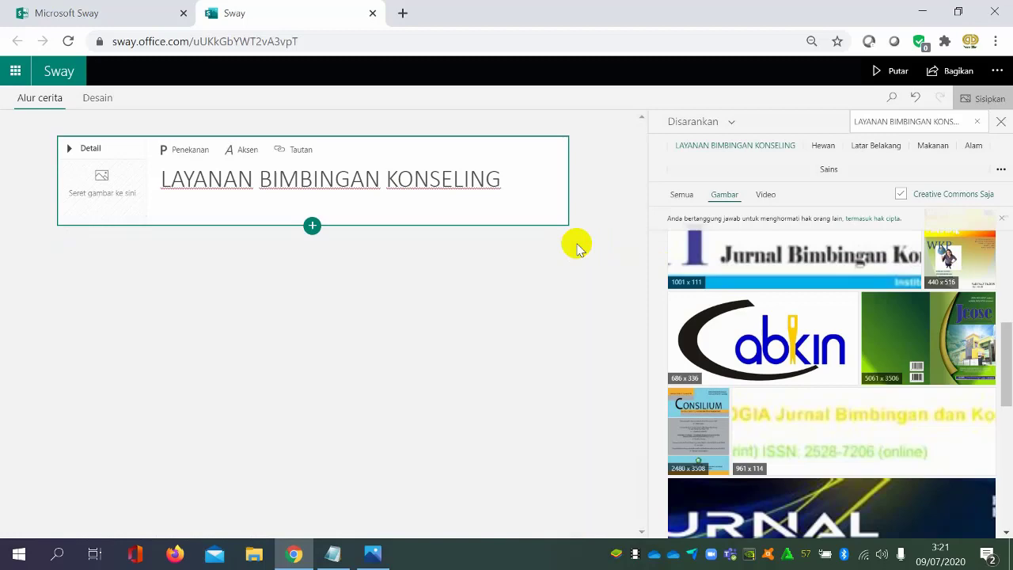
Add a new image card below the title card and insert the suggested abkin logo into it
{"action": "left_click", "coordinate": [312, 226]}
{"action": "left_click", "coordinate": [313, 287]}
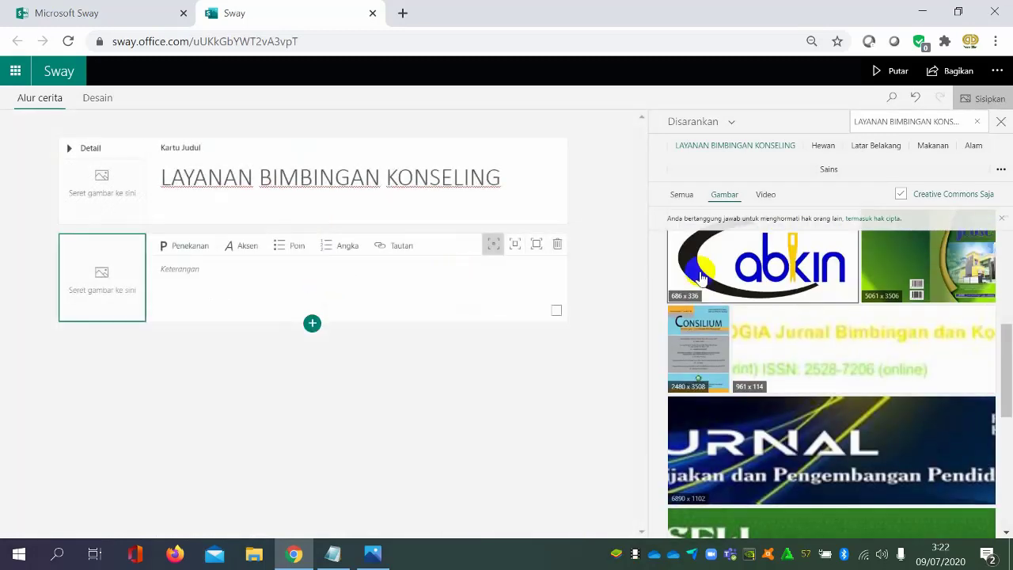
{"action": "left_click", "coordinate": [764, 253]}
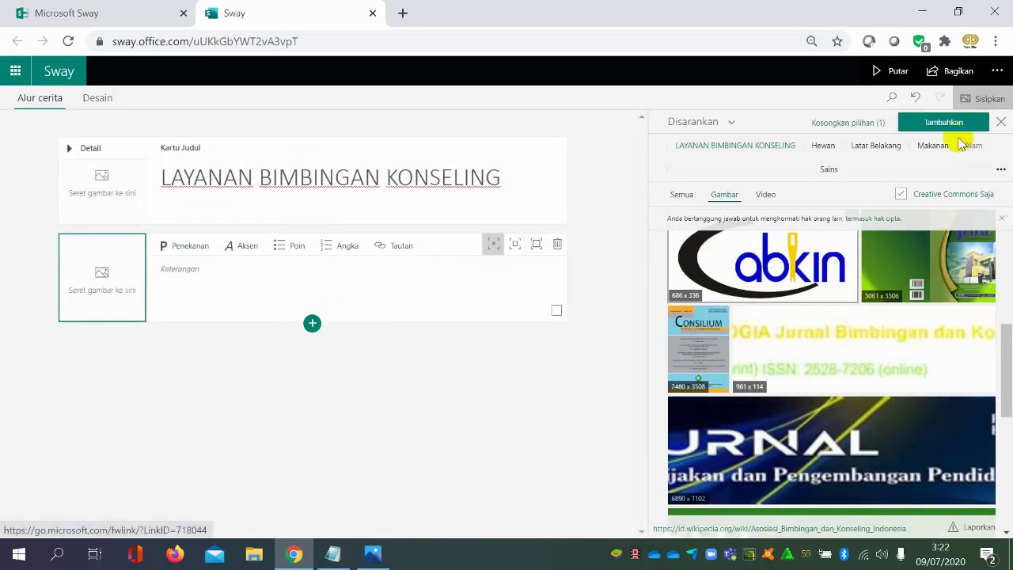
{"action": "scroll", "coordinate": [910, 325], "scroll_direction": "up", "scroll_amount": 2}
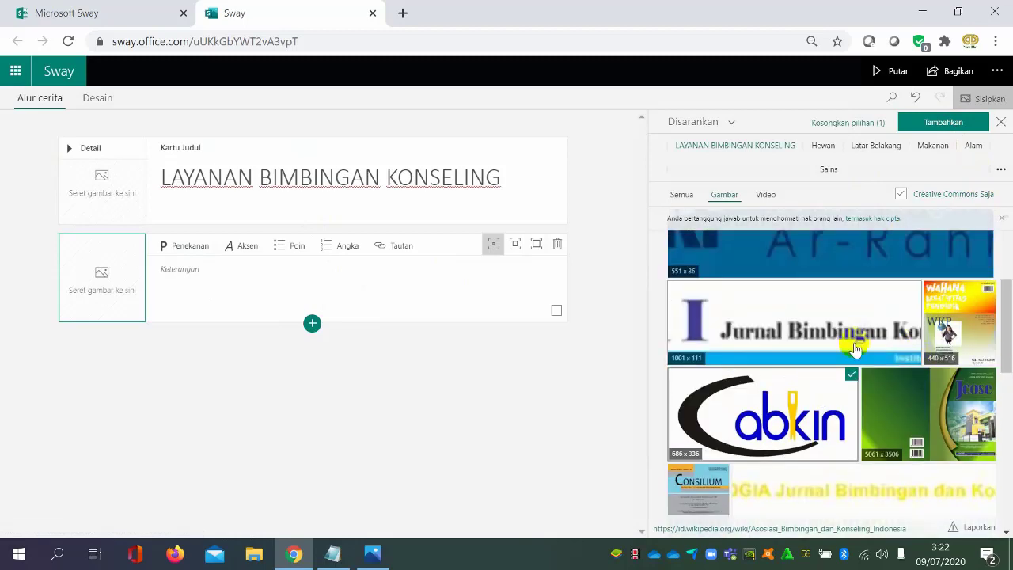
{"action": "left_click", "coordinate": [940, 122]}
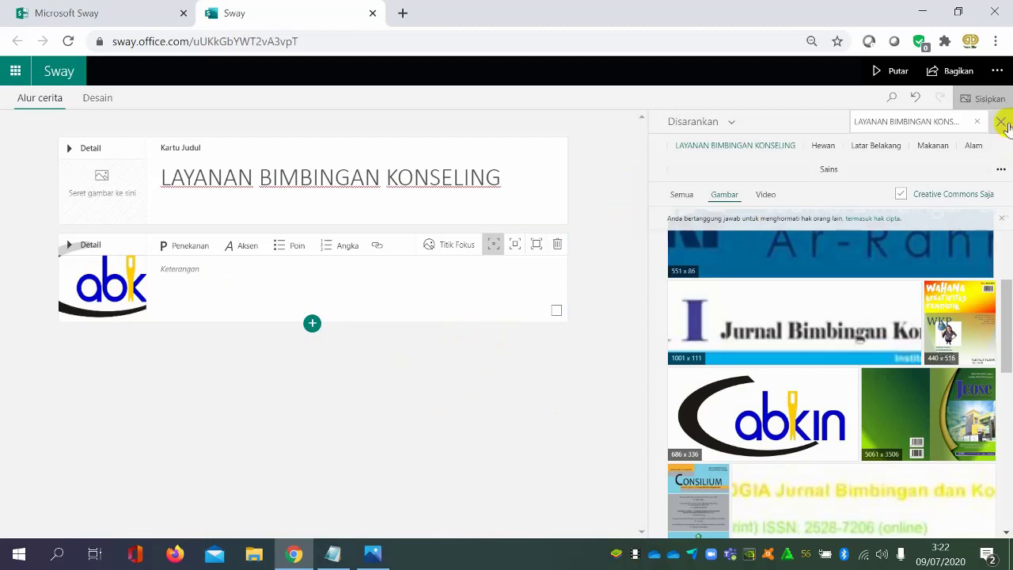
{"action": "left_click", "coordinate": [990, 98]}
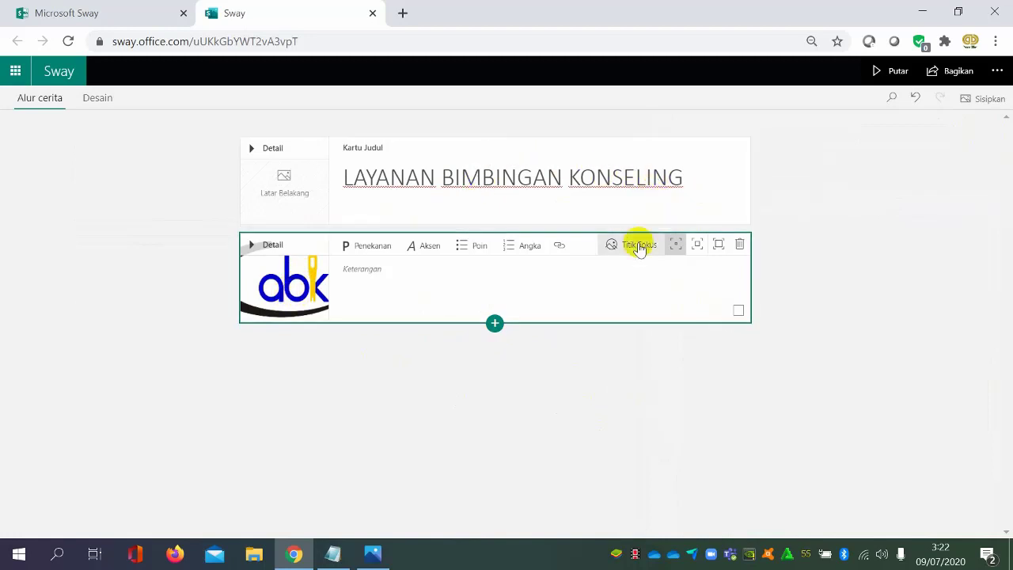
Preview the Sway with its title and abkin logo, and return to editing
{"action": "left_click", "coordinate": [714, 166]}
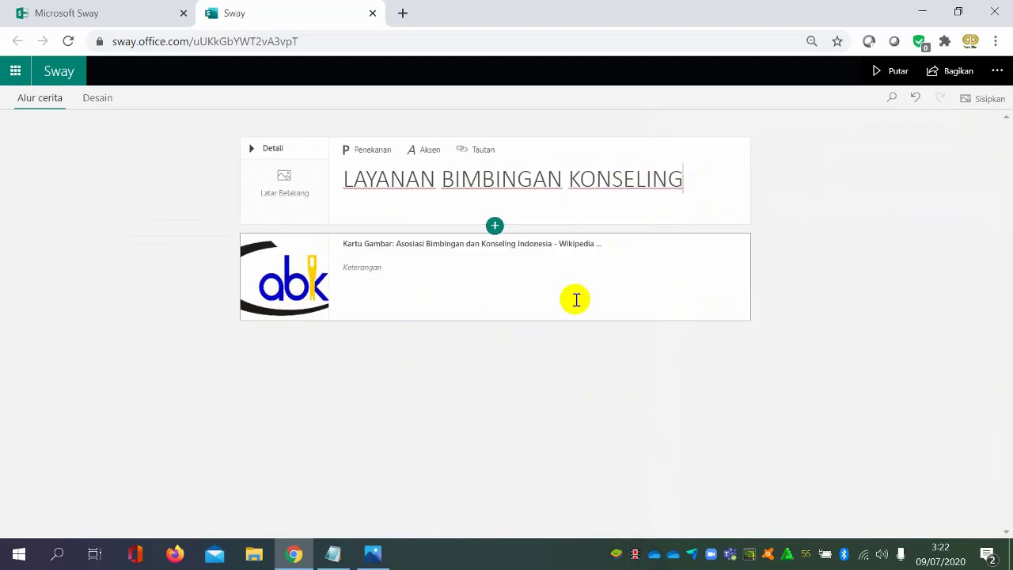
{"action": "left_click", "coordinate": [586, 243]}
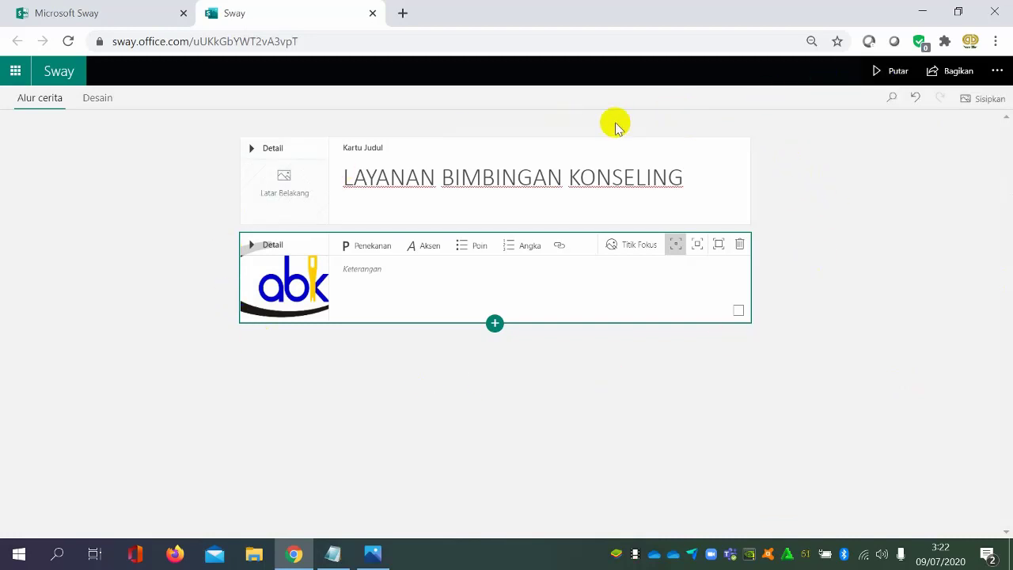
{"action": "left_click", "coordinate": [892, 73]}
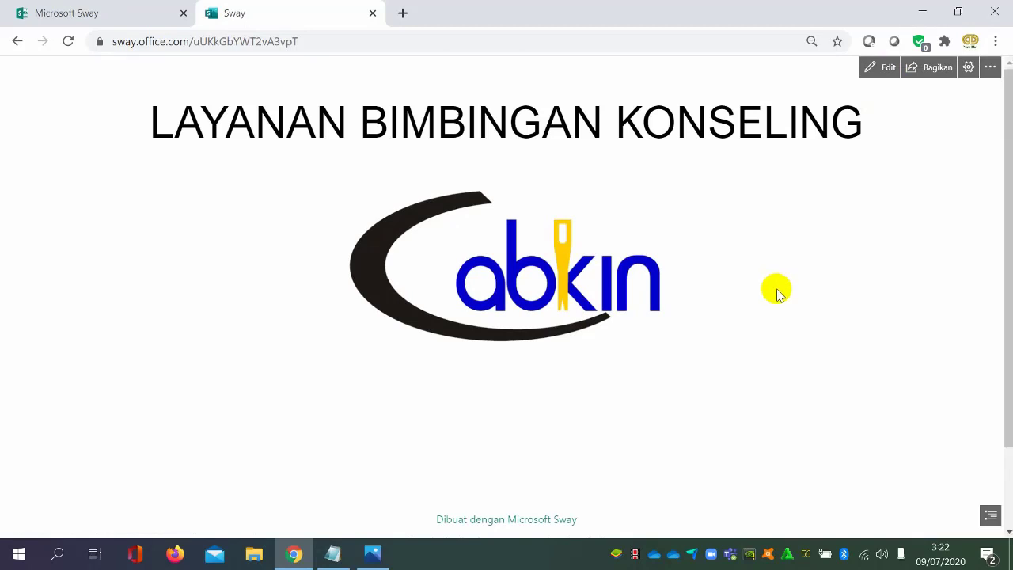
{"action": "left_click", "coordinate": [870, 72]}
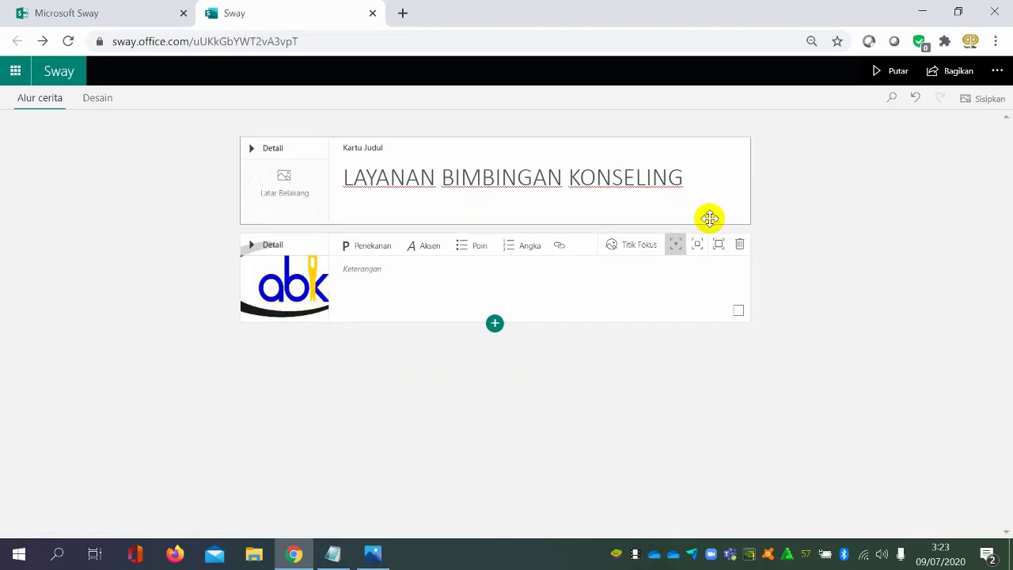
Delete the abkin image card and set the title card's background to LOGO BK MATSAJUTAH.jpeg from the device's Pictures folder
{"action": "left_click", "coordinate": [741, 246]}
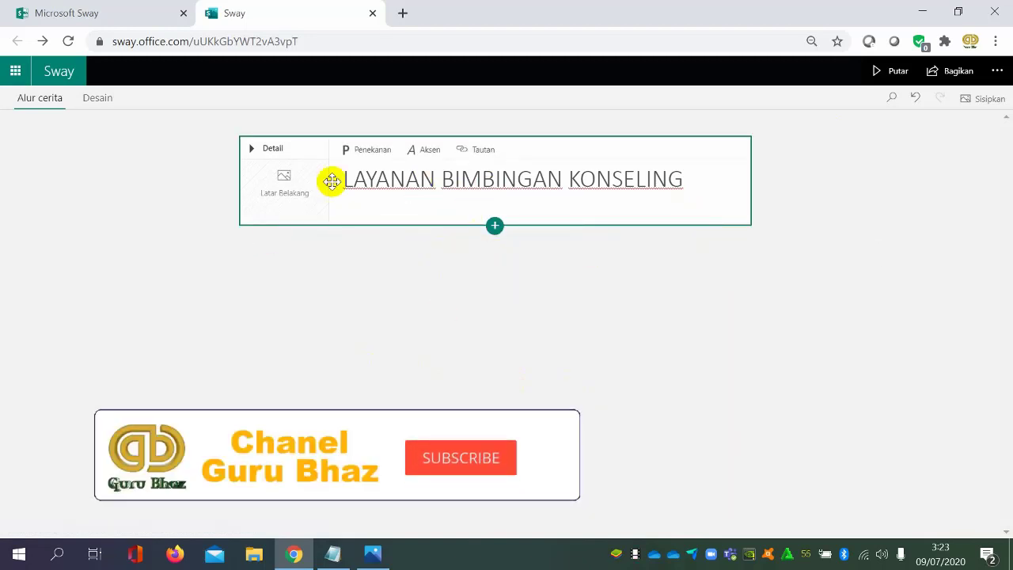
{"action": "left_click", "coordinate": [287, 196]}
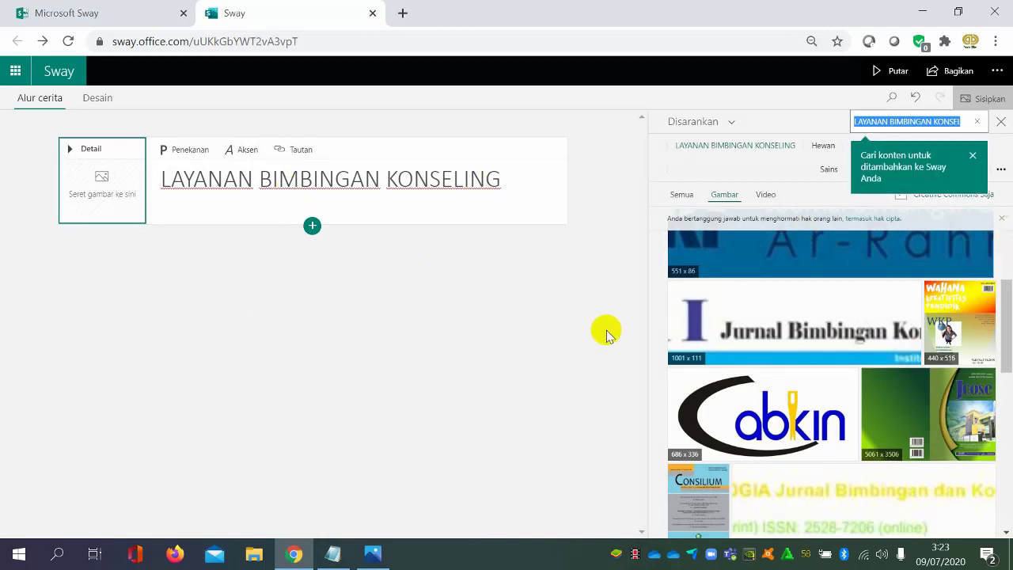
{"action": "left_click", "coordinate": [729, 123]}
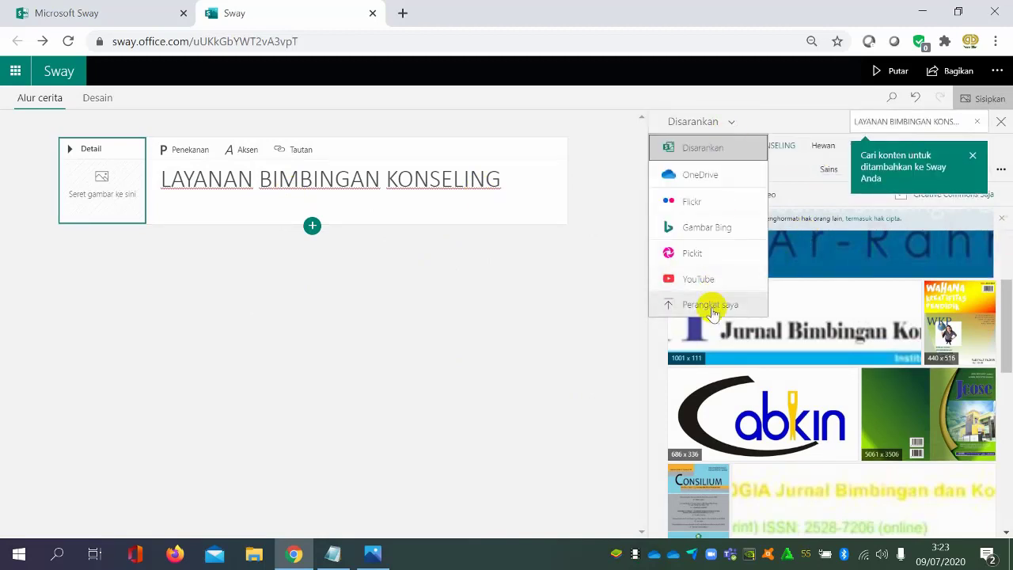
{"action": "left_click", "coordinate": [711, 309]}
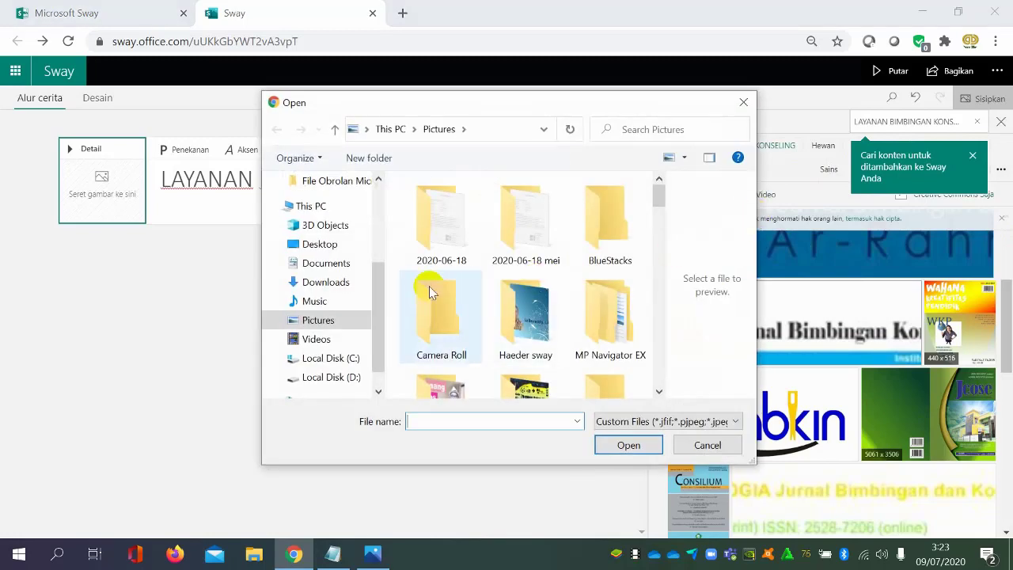
{"action": "scroll", "coordinate": [549, 290], "scroll_direction": "down", "scroll_amount": 10}
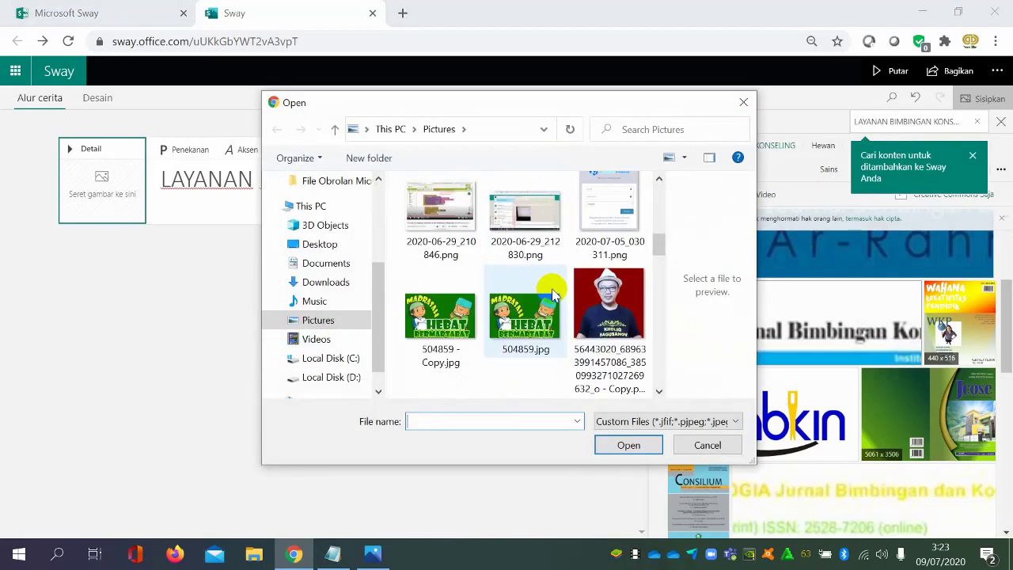
{"action": "scroll", "coordinate": [552, 294], "scroll_direction": "down", "scroll_amount": 10}
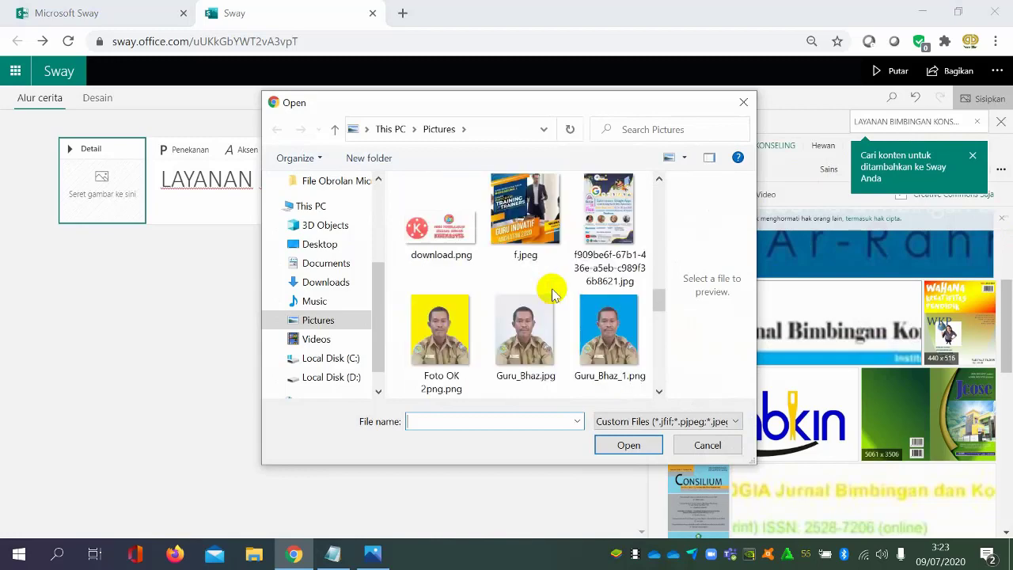
{"action": "scroll", "coordinate": [553, 294], "scroll_direction": "down", "scroll_amount": 5}
{"action": "left_click", "coordinate": [525, 317]}
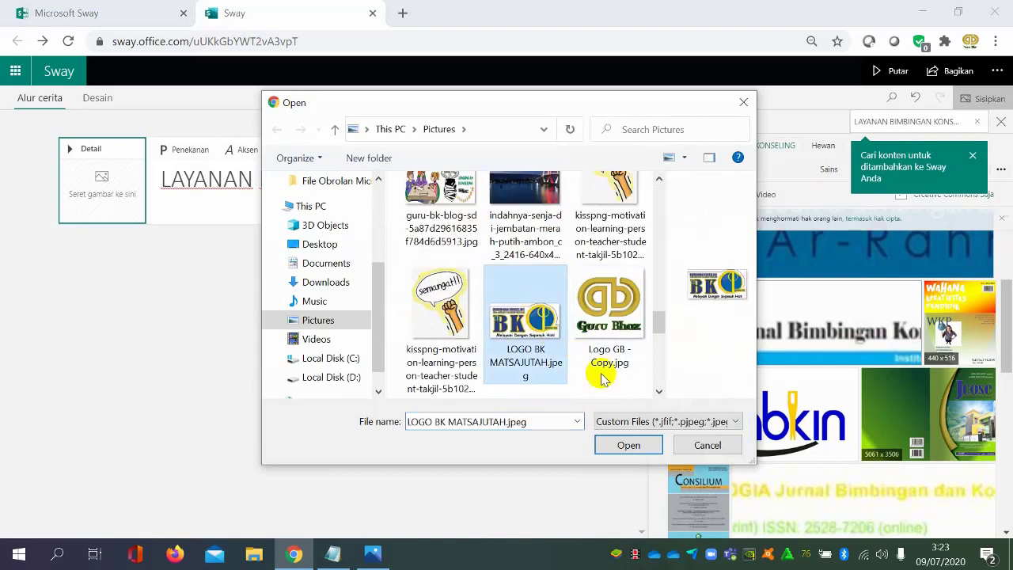
{"action": "left_click", "coordinate": [626, 446]}
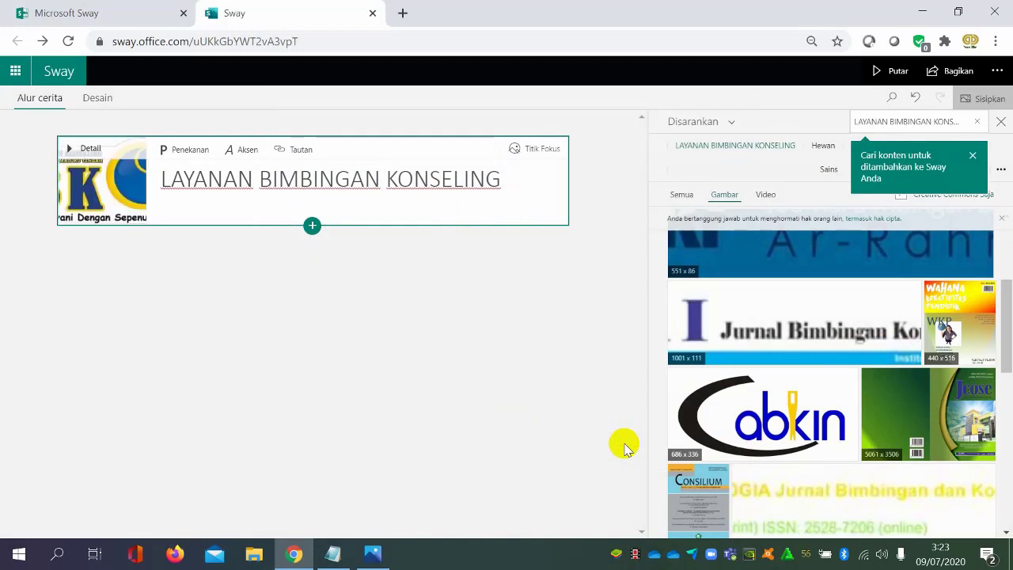
{"action": "left_click", "coordinate": [1001, 124]}
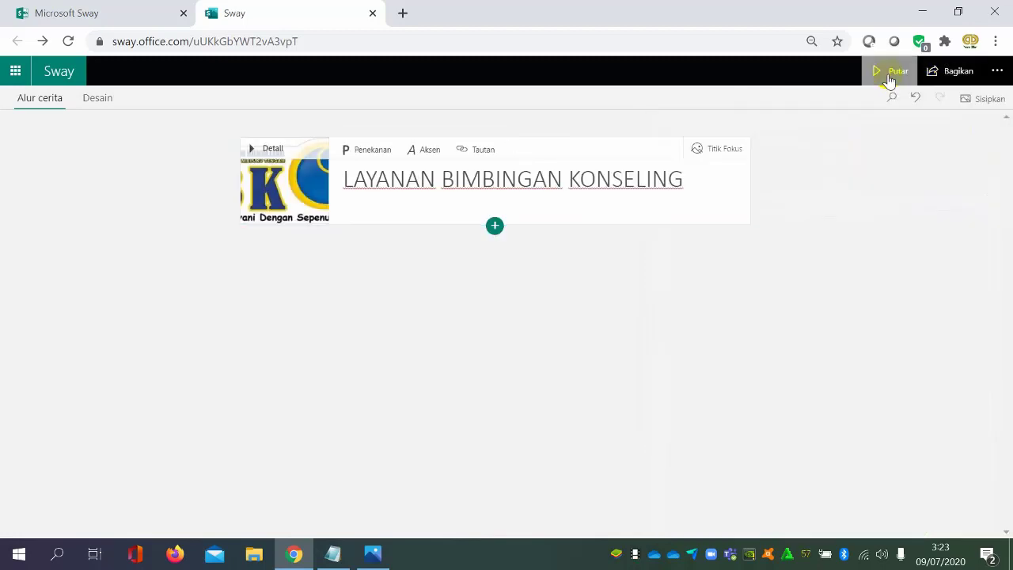
Preview the Sway with its logo background at several browser zoom levels, and return to editing
{"action": "left_click", "coordinate": [888, 75]}
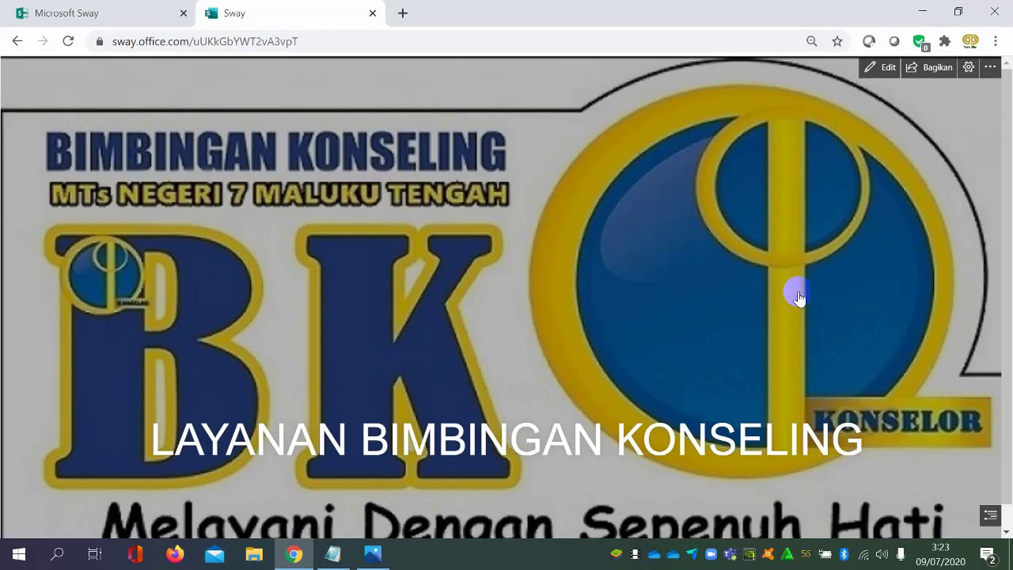
{"action": "scroll", "coordinate": [784, 289], "scroll_direction": "down", "scroll_amount": 1}
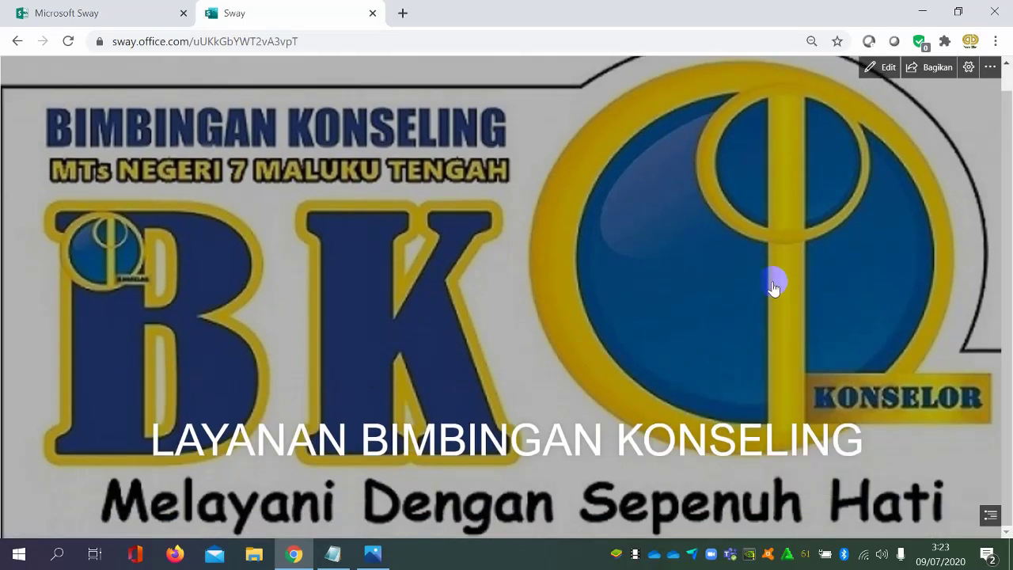
{"action": "key", "text": "ctrl+minus"}
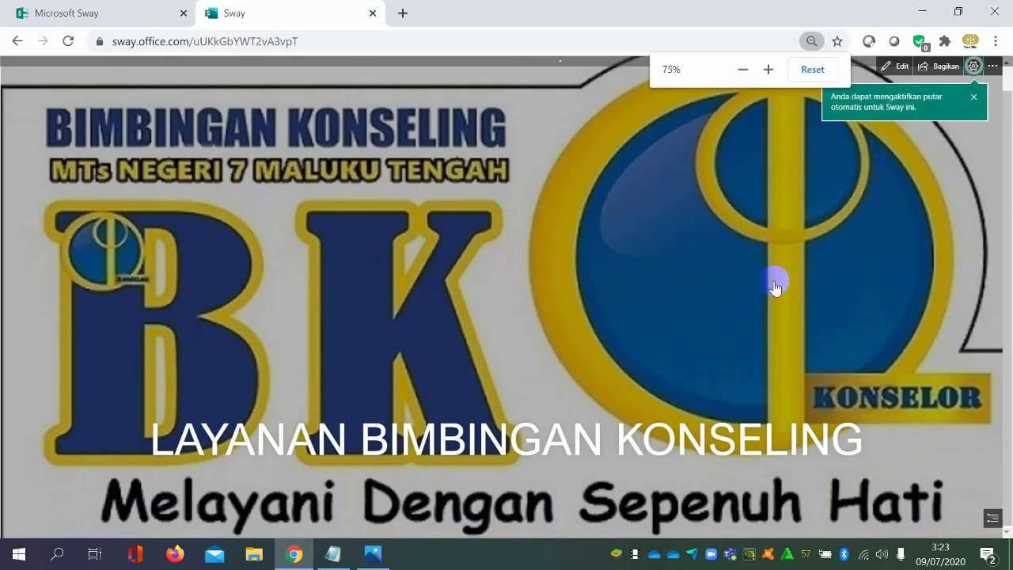
{"action": "key", "text": "ctrl+plus"}
{"action": "key", "text": "ctrl+plus"}
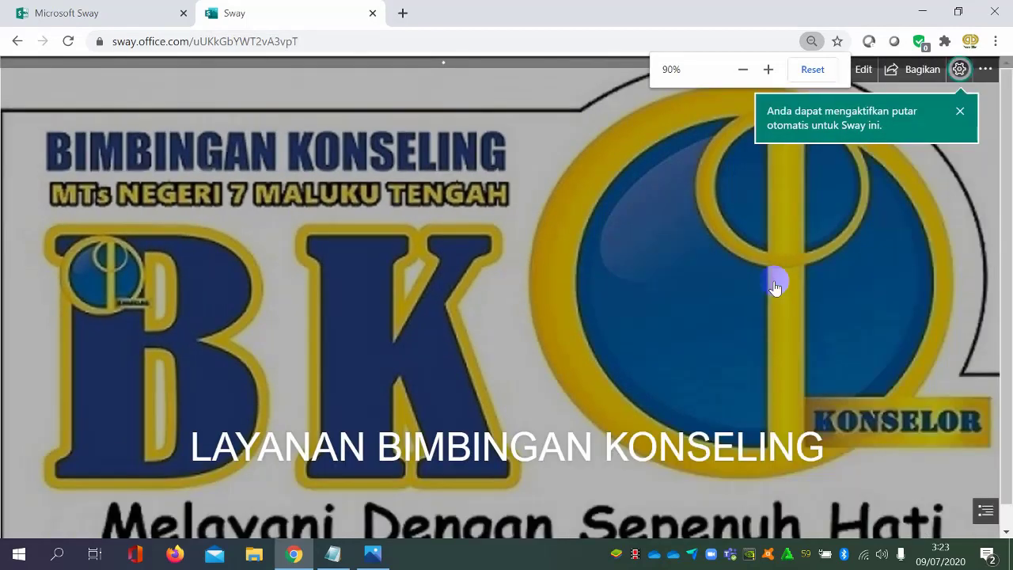
{"action": "left_click", "coordinate": [960, 111]}
{"action": "left_click", "coordinate": [846, 138]}
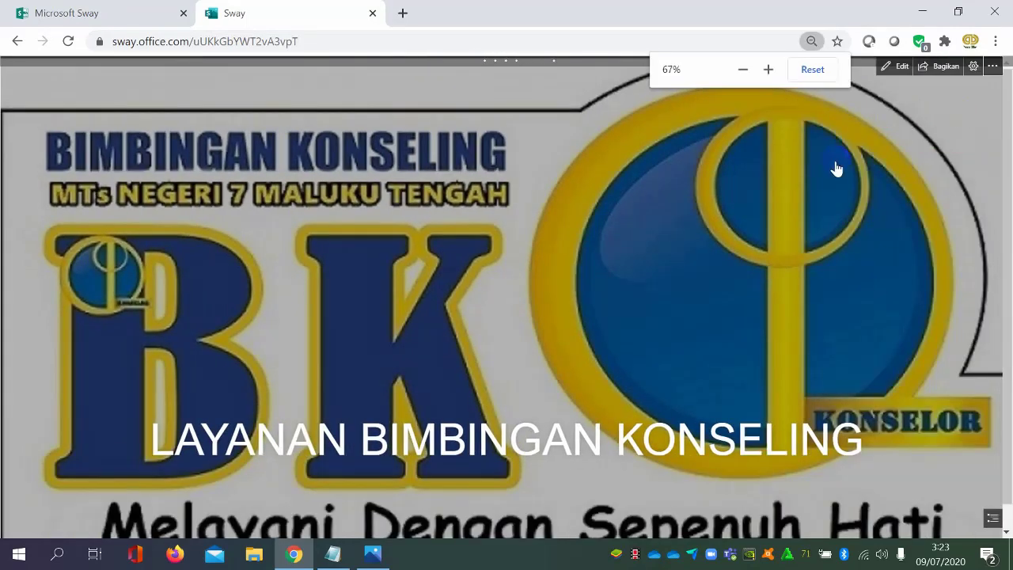
{"action": "key", "text": "ctrl+plus"}
{"action": "key", "text": "ctrl+plus"}
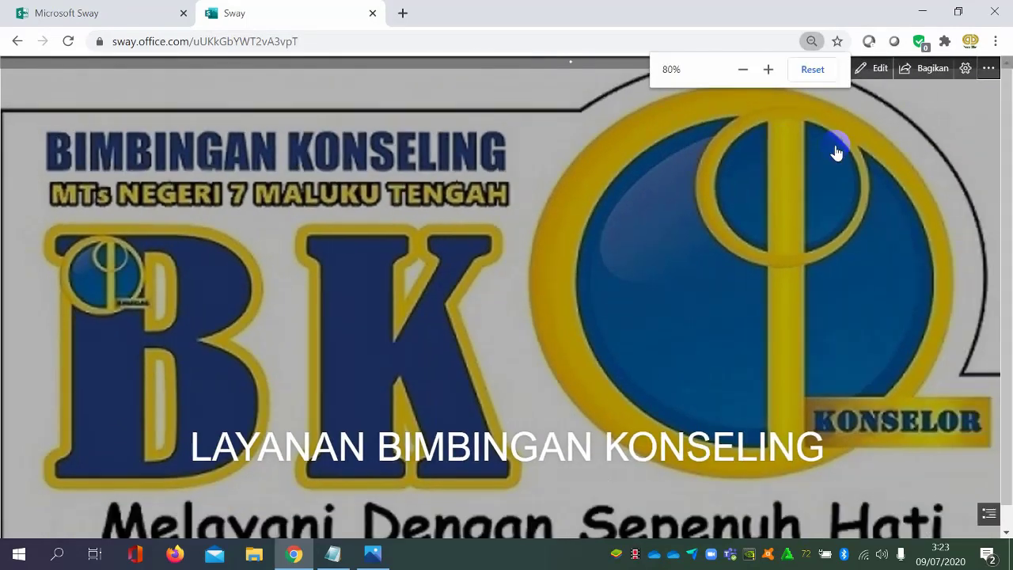
{"action": "key", "text": "ctrl+plus"}
{"action": "key", "text": "ctrl+plus"}
{"action": "key", "text": "ctrl+plus"}
{"action": "key", "text": "ctrl+minus"}
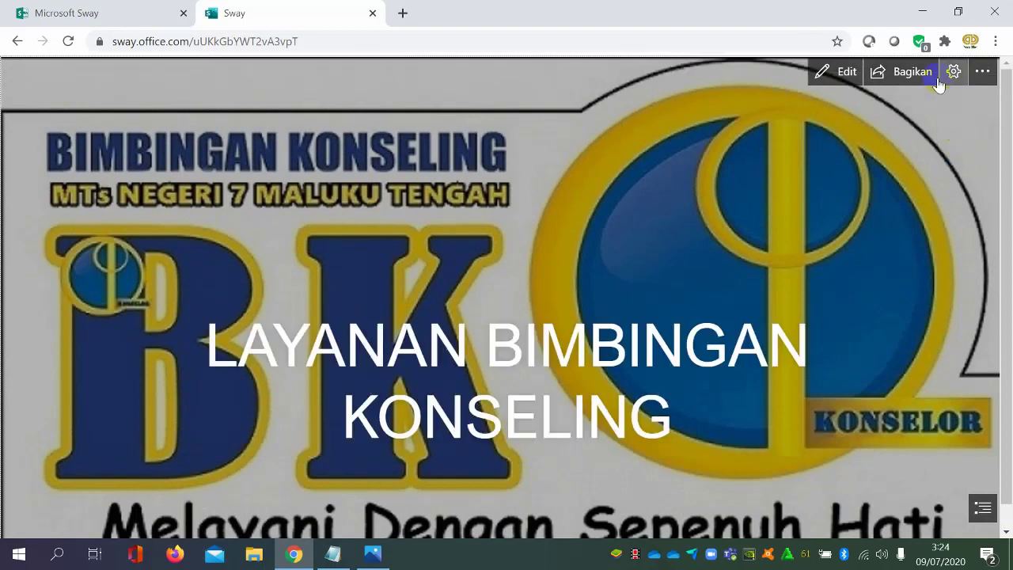
{"action": "left_click", "coordinate": [827, 72]}
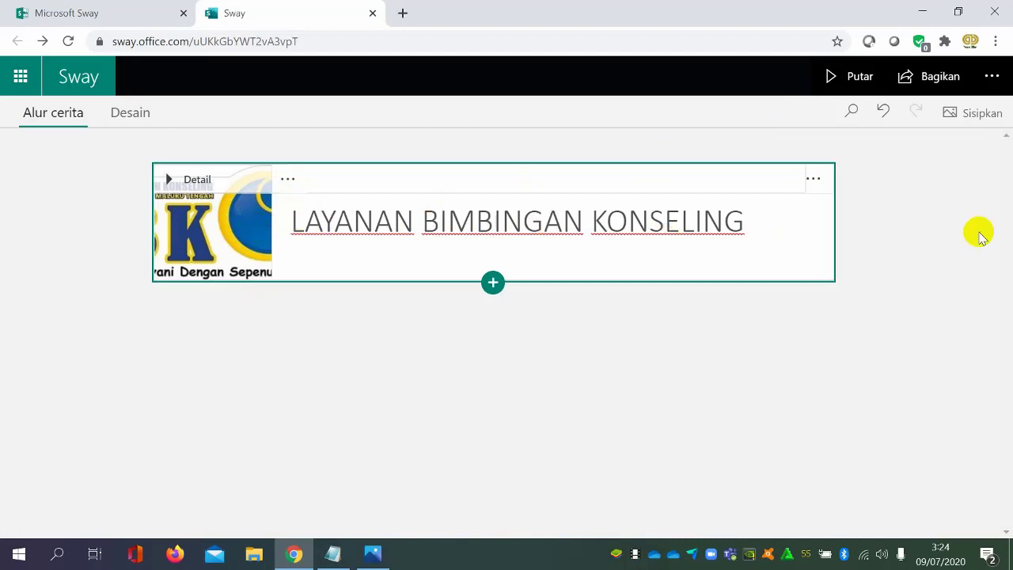
Try emphasis on the title text, and remove it from the whole title
{"action": "left_click", "coordinate": [810, 180]}
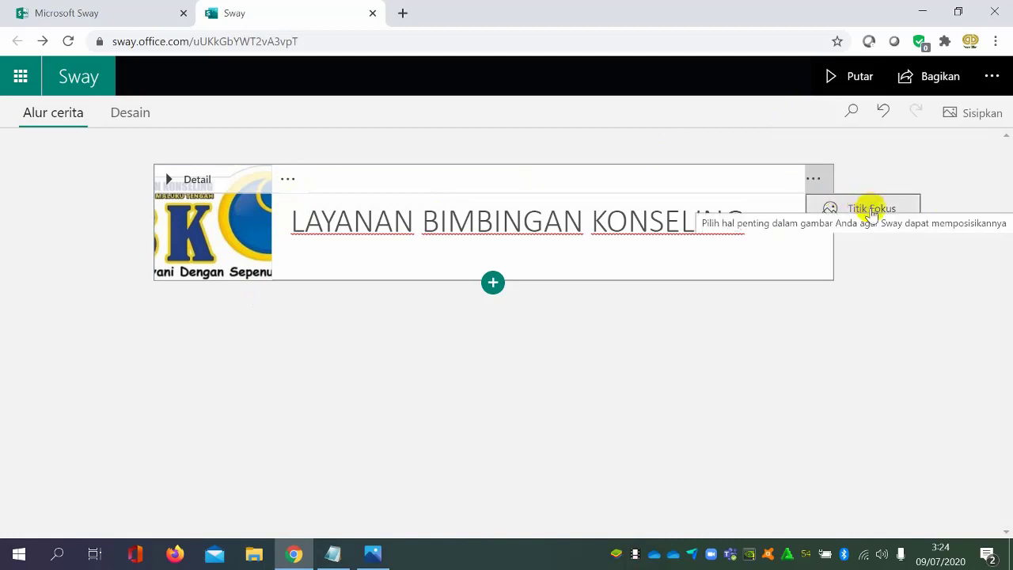
{"action": "left_click", "coordinate": [291, 180]}
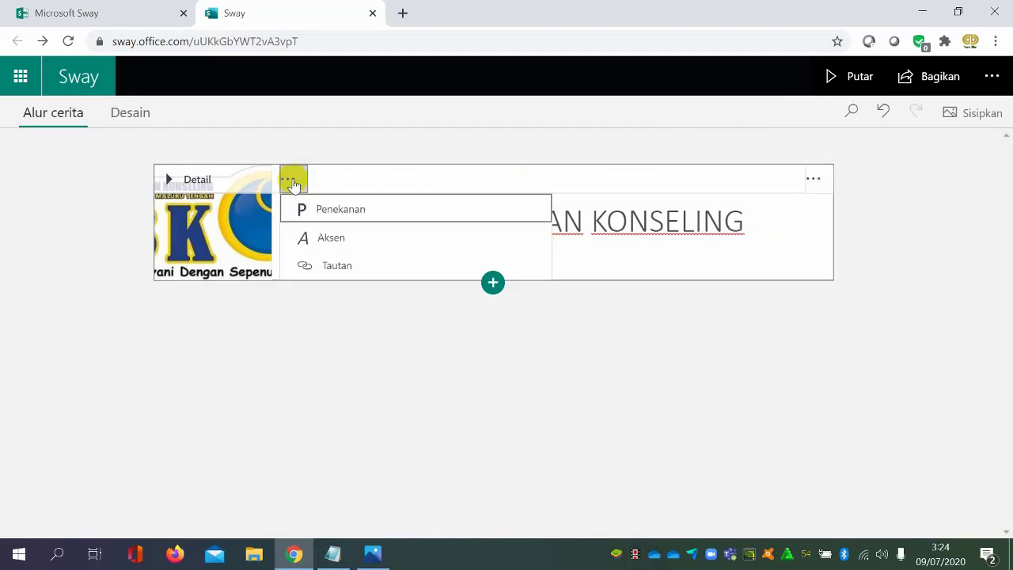
{"action": "left_click", "coordinate": [340, 207]}
{"action": "left_click_drag", "start_coordinate": [735, 227], "coordinate": [293, 201]}
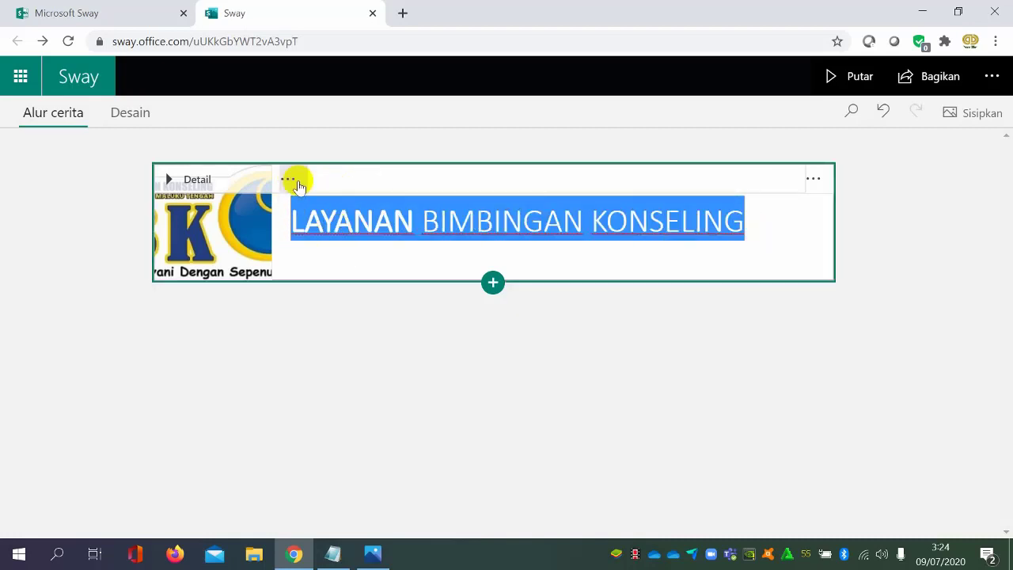
{"action": "left_click", "coordinate": [288, 181]}
{"action": "left_click", "coordinate": [319, 209]}
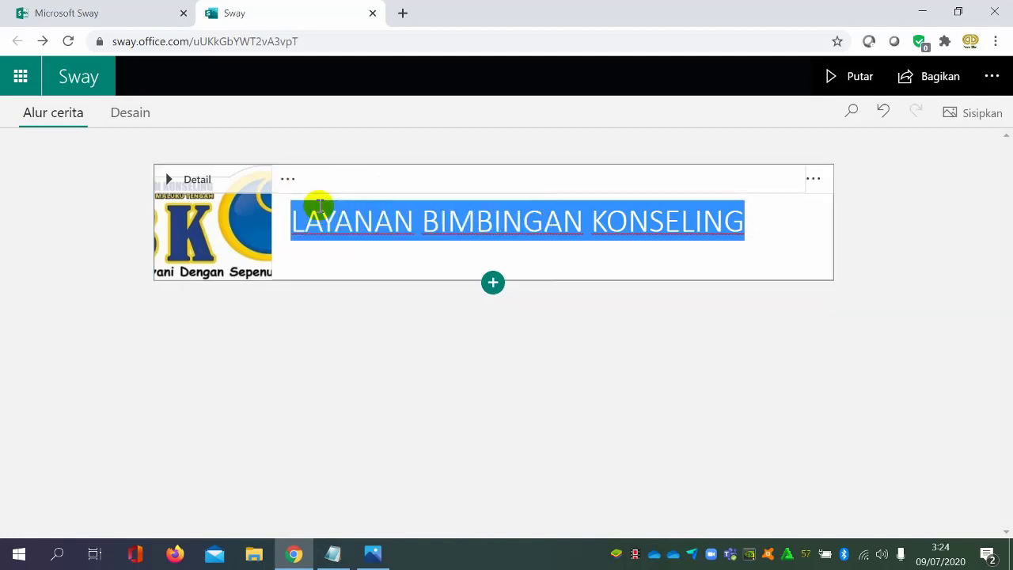
{"action": "left_click", "coordinate": [636, 327]}
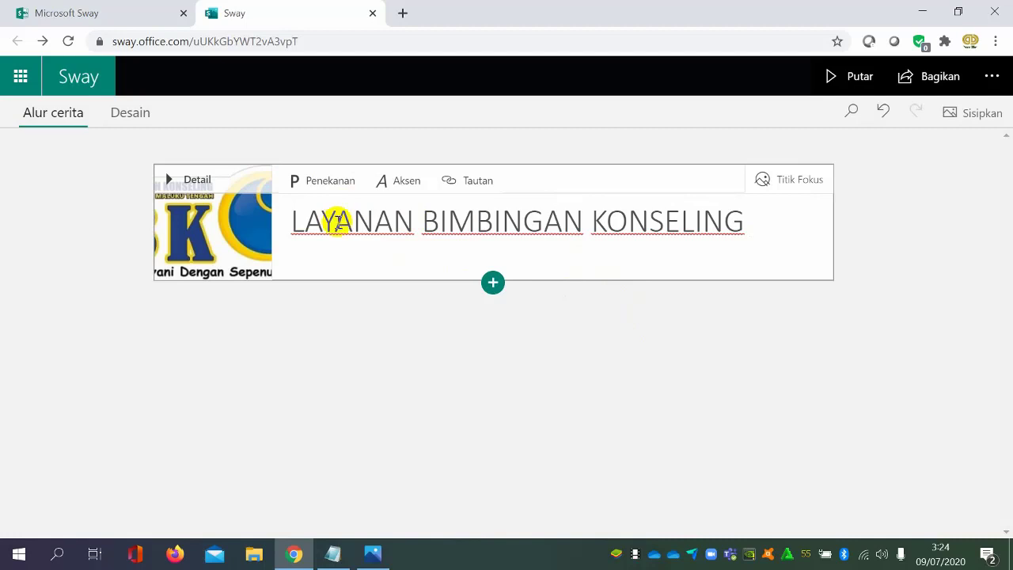
Apply emphasis to the whole title "LAYANAN BIMBINGAN KONSELING", and try the accent style on it before removing the accent
{"action": "left_click_drag", "start_coordinate": [294, 220], "coordinate": [784, 208]}
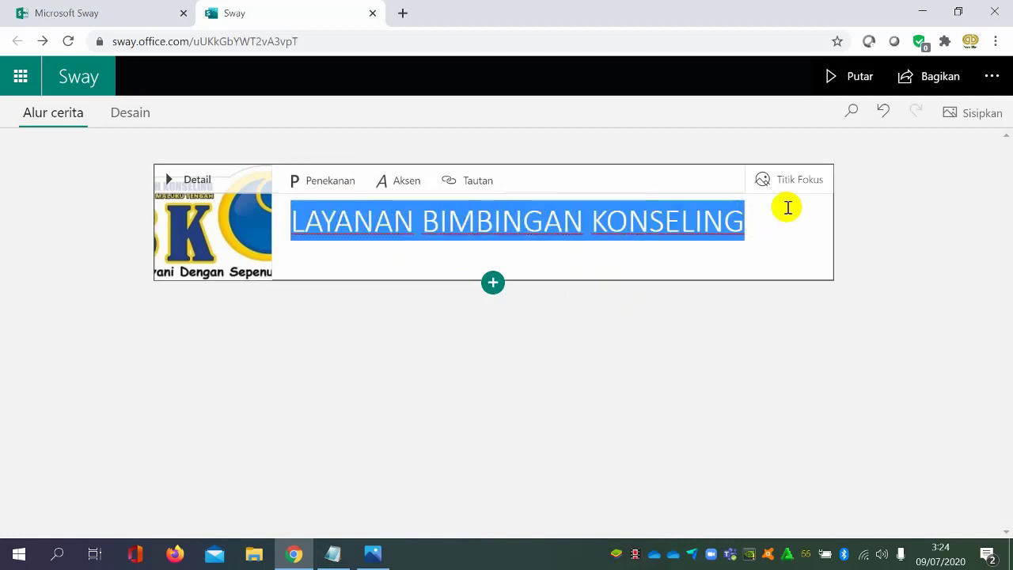
{"action": "left_click", "coordinate": [325, 193]}
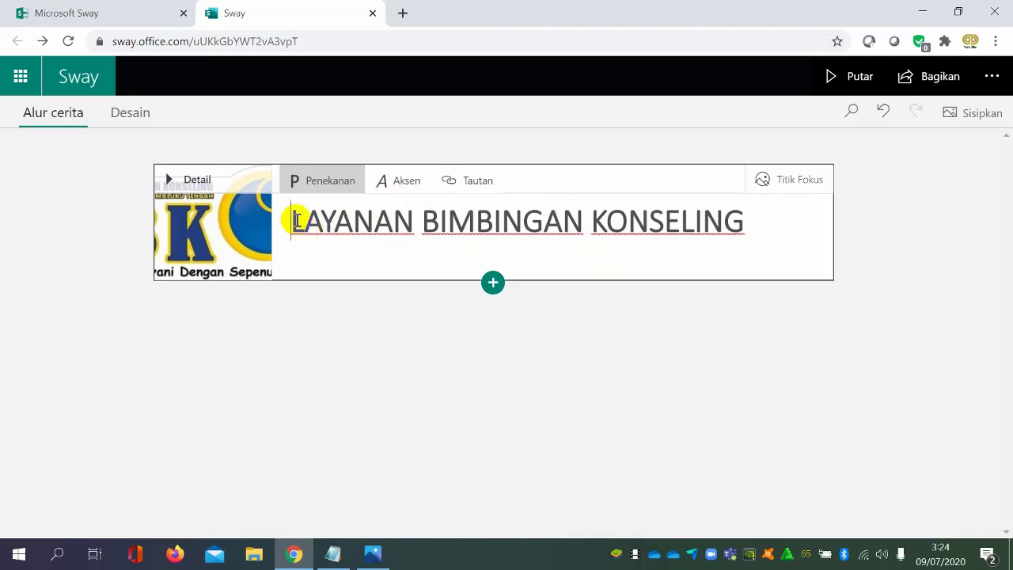
{"action": "left_click_drag", "start_coordinate": [294, 219], "coordinate": [762, 237]}
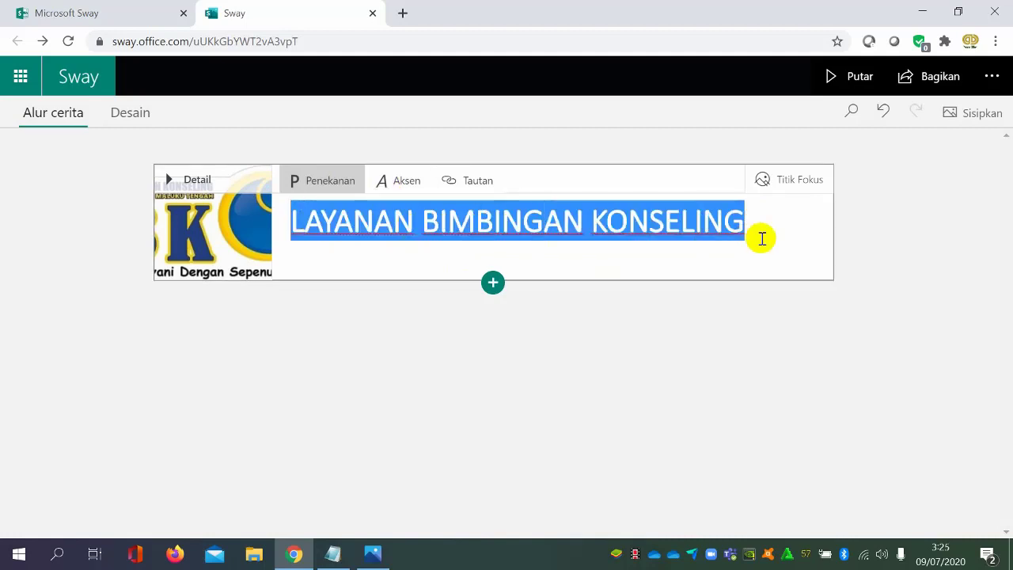
{"action": "left_click", "coordinate": [409, 195]}
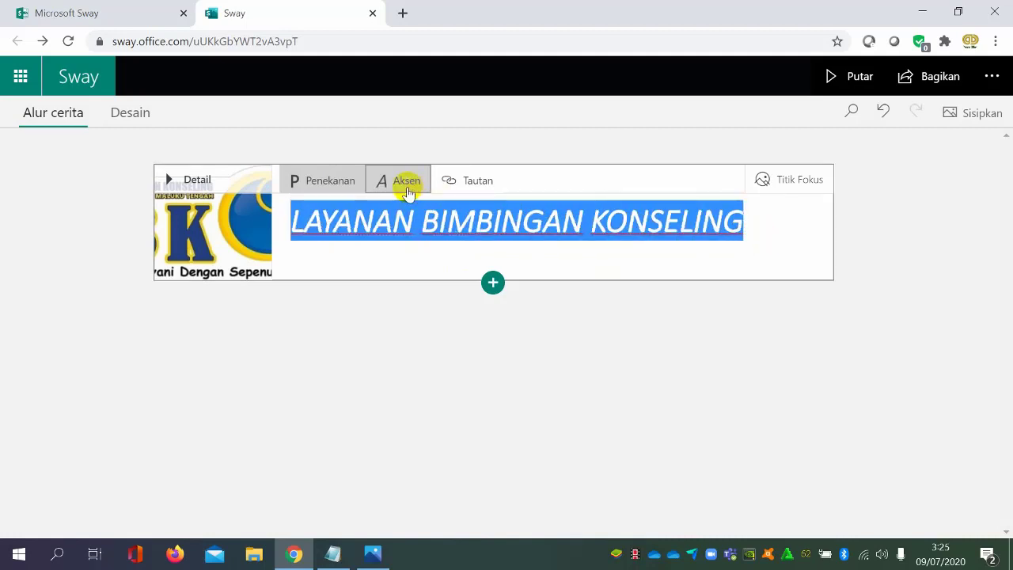
{"action": "left_click", "coordinate": [407, 191]}
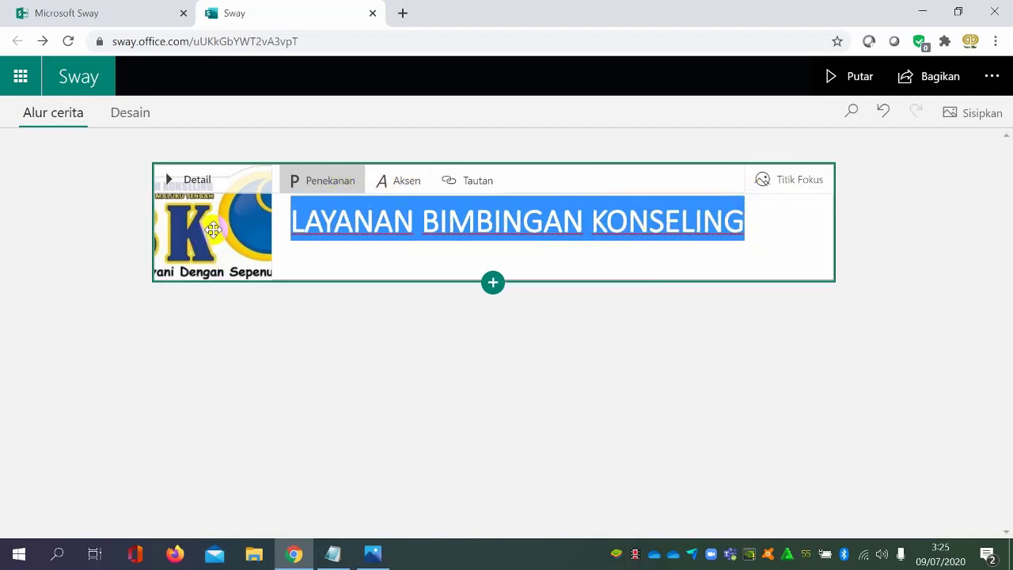
Try several focus points on the title card's background logo, and restore the whole image as important
{"action": "left_click", "coordinate": [791, 183]}
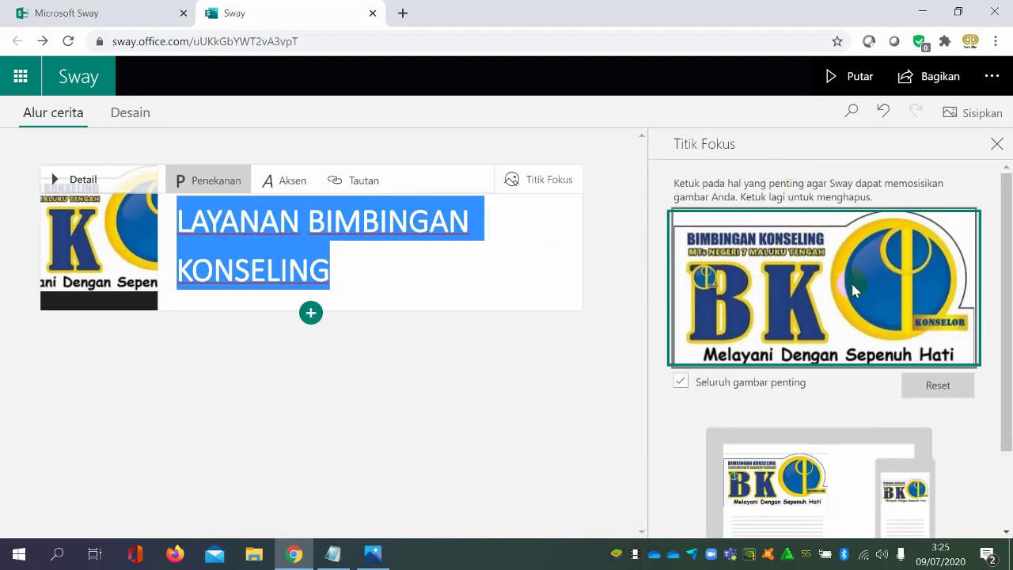
{"action": "left_click", "coordinate": [909, 495]}
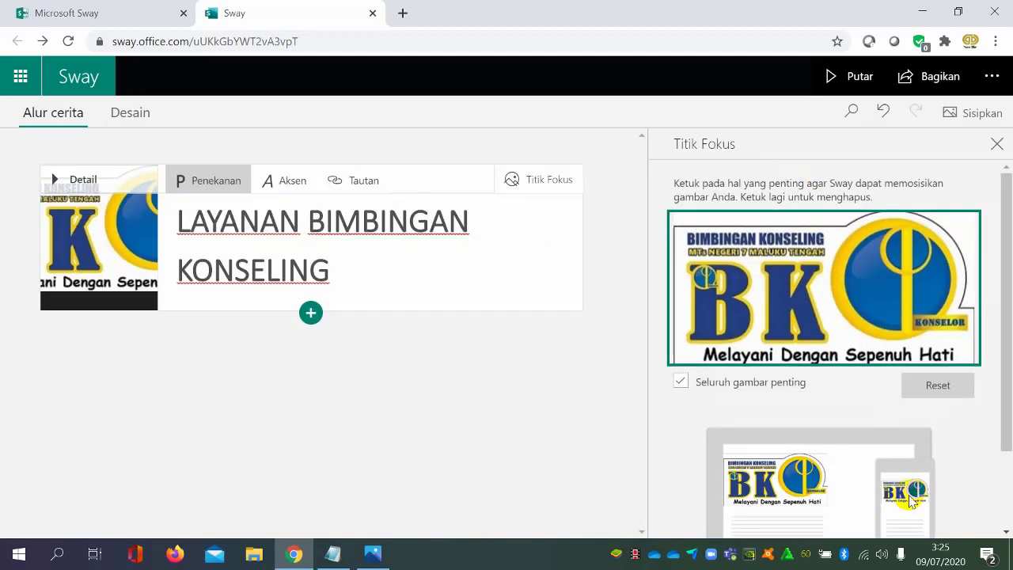
{"action": "left_click", "coordinate": [820, 319]}
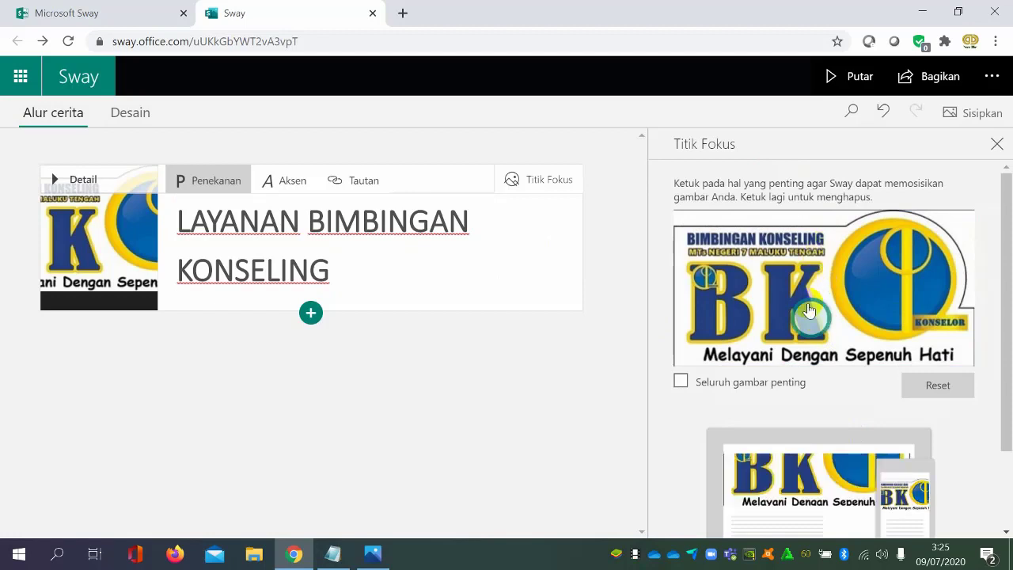
{"action": "left_click_drag", "start_coordinate": [814, 311], "coordinate": [820, 271]}
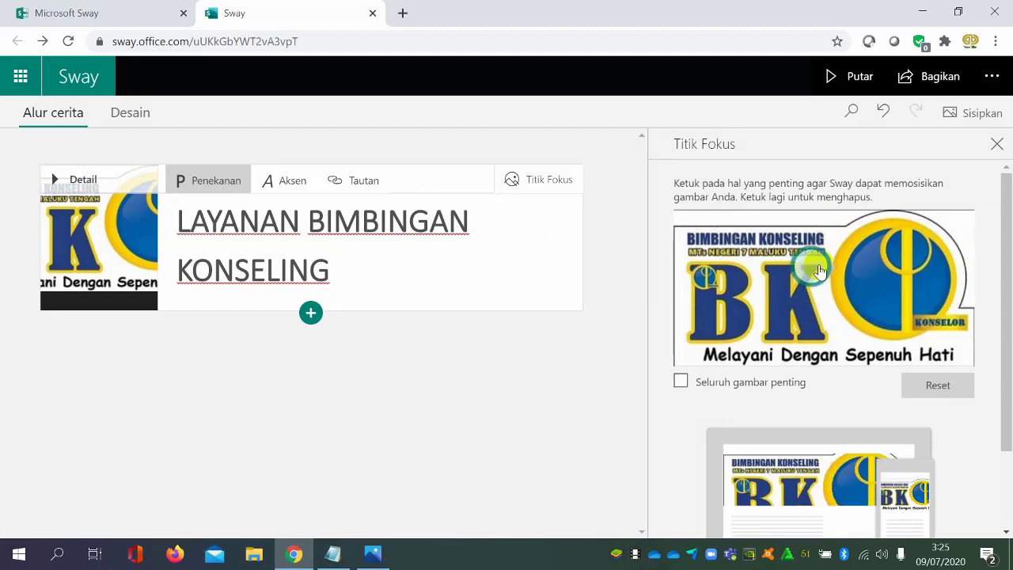
{"action": "left_click", "coordinate": [819, 271]}
{"action": "left_click", "coordinate": [803, 253]}
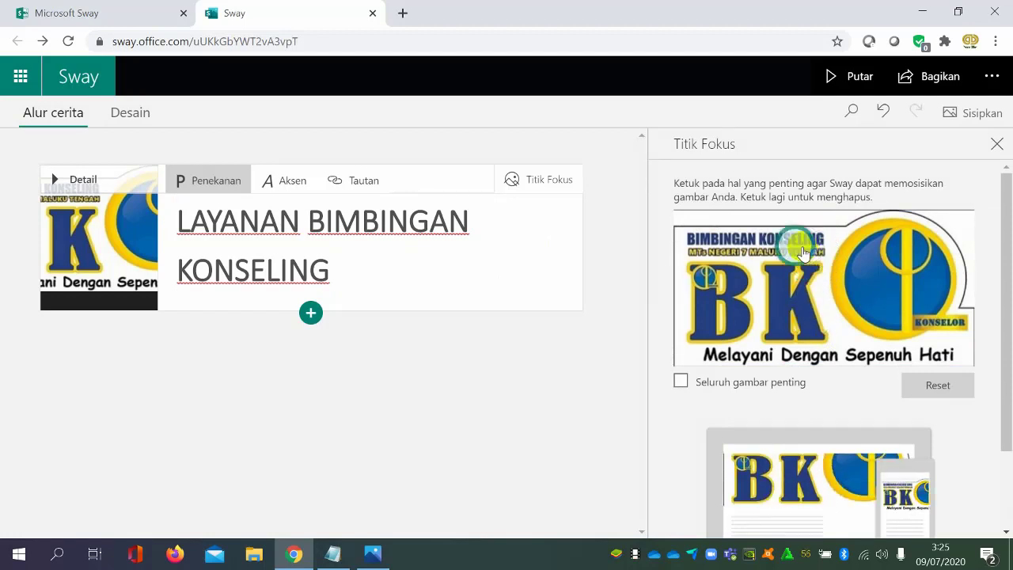
{"action": "left_click", "coordinate": [681, 383]}
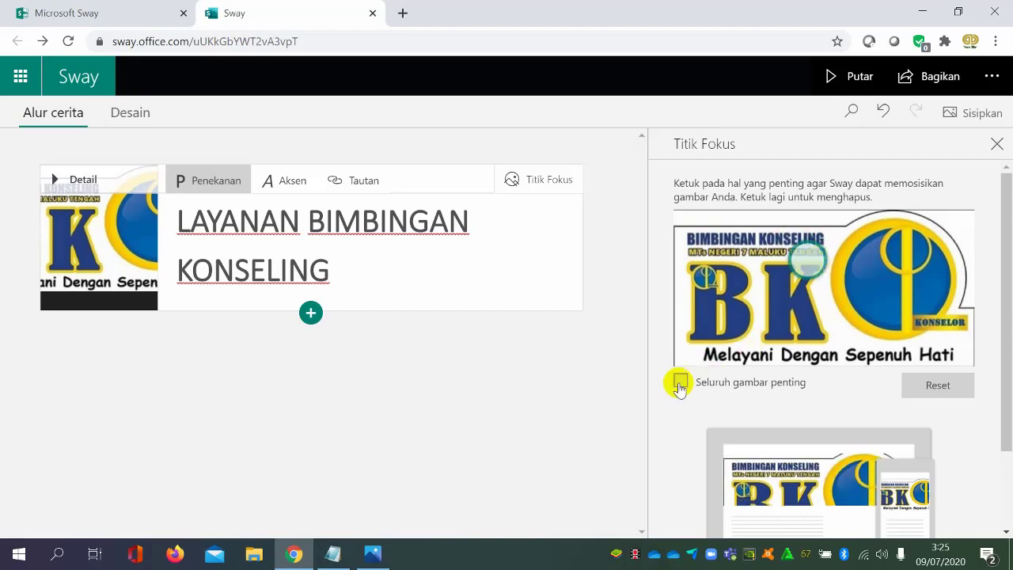
Leave the focus point settings and preview the Sway with its emphasised title
{"action": "left_click", "coordinate": [949, 117]}
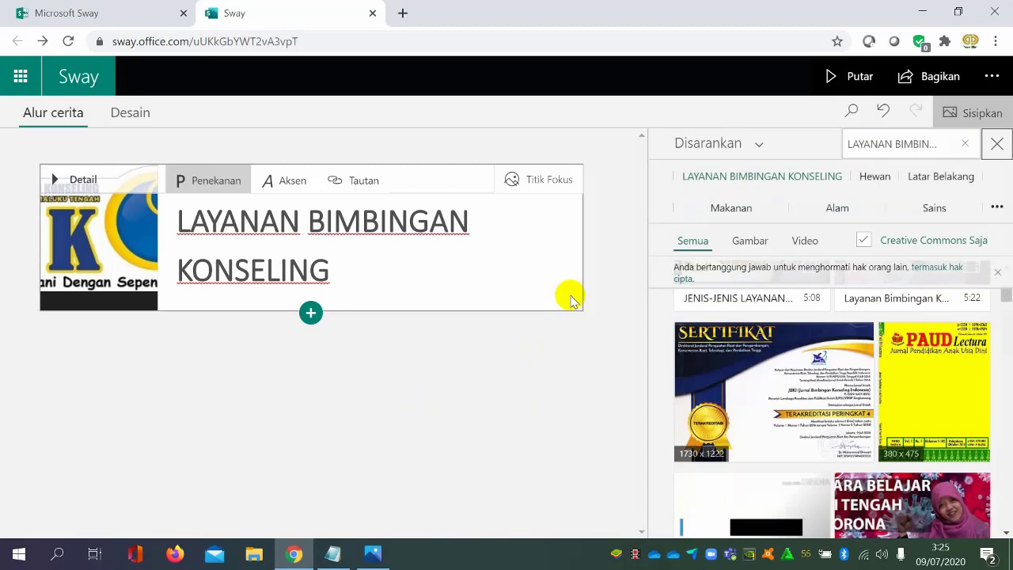
{"action": "left_click", "coordinate": [833, 75]}
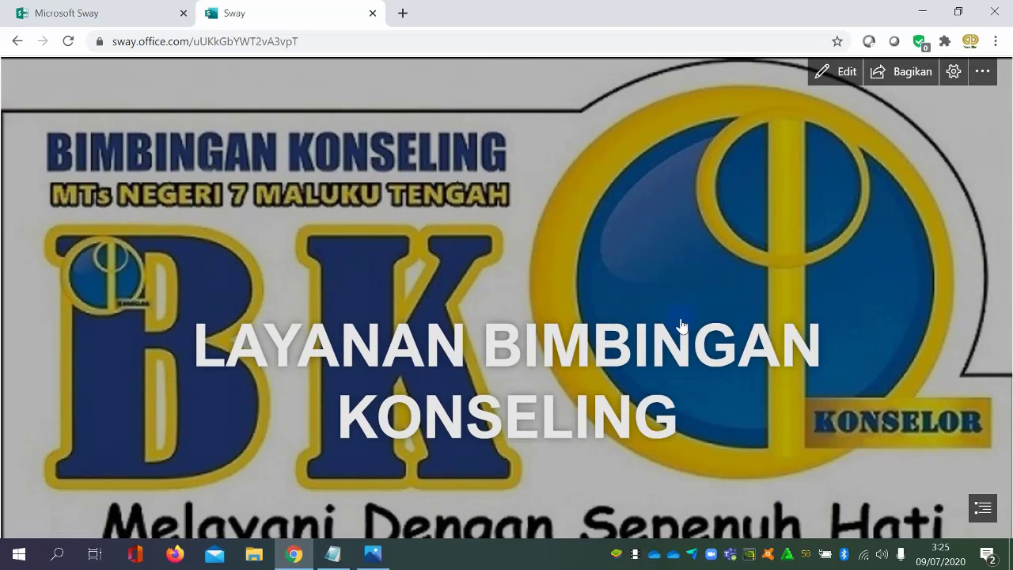
Return to editing, close the media suggestions, and add a Heading 1 card titled "KOMPONEN KOMPUTER" below the title card
{"action": "left_click", "coordinate": [827, 72]}
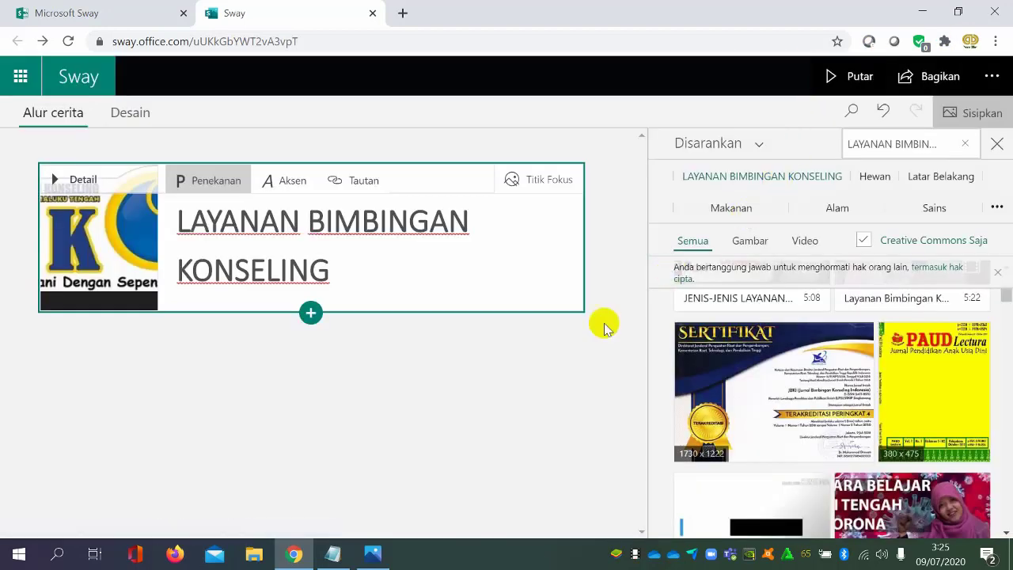
{"action": "left_click", "coordinate": [998, 143]}
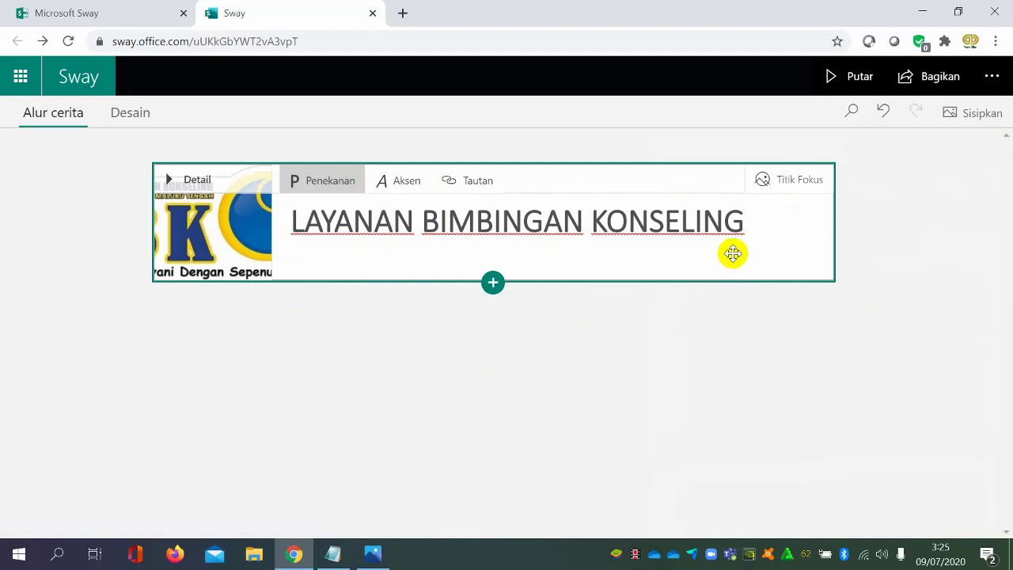
{"action": "left_click", "coordinate": [492, 285]}
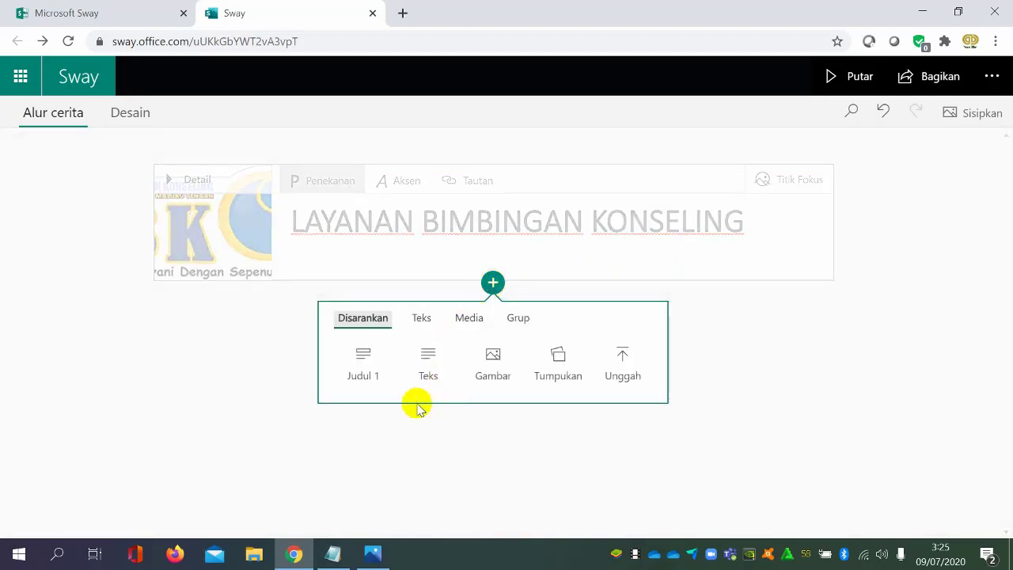
{"action": "left_click", "coordinate": [367, 365]}
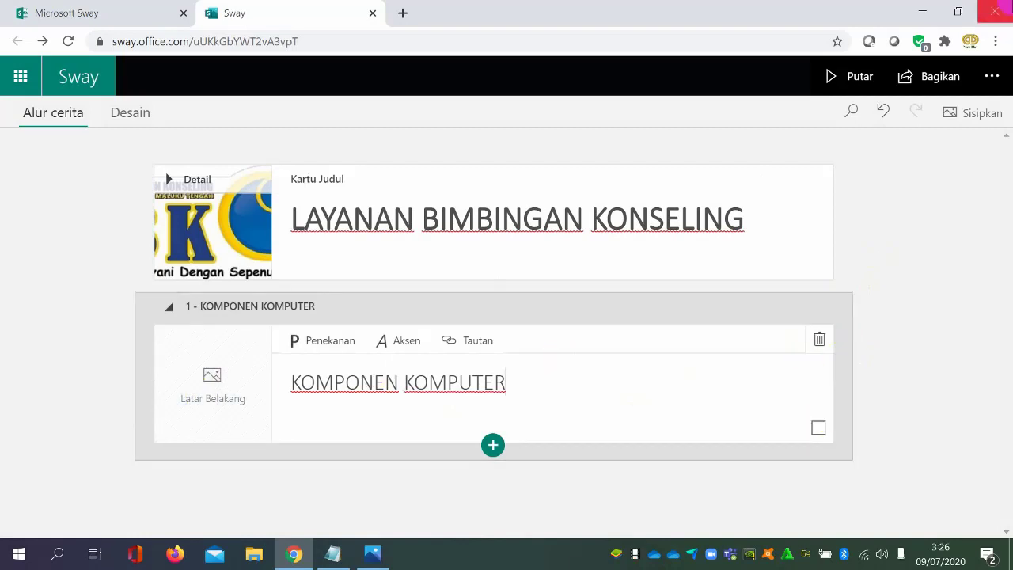
Browse the suggested images and videos for "KOMPONEN KOMPUTER" without inserting any, and close the suggestions
{"action": "left_click", "coordinate": [977, 113]}
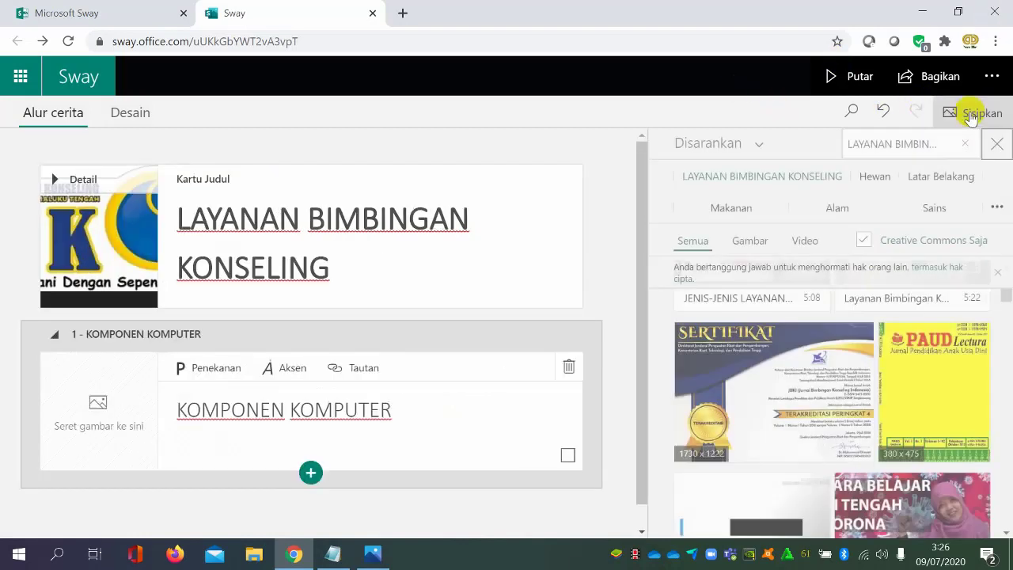
{"action": "left_click", "coordinate": [391, 409]}
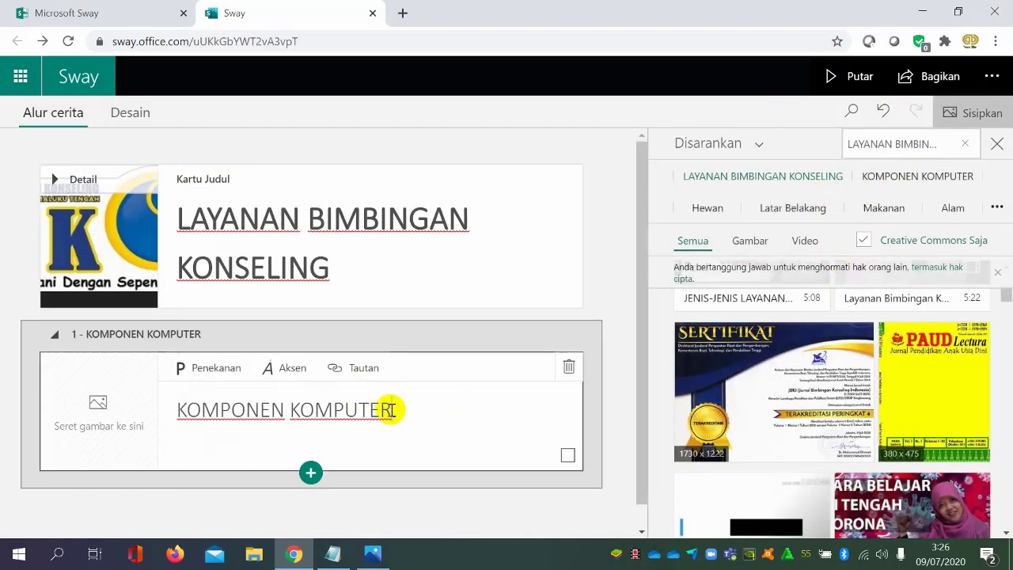
{"action": "left_click", "coordinate": [924, 176]}
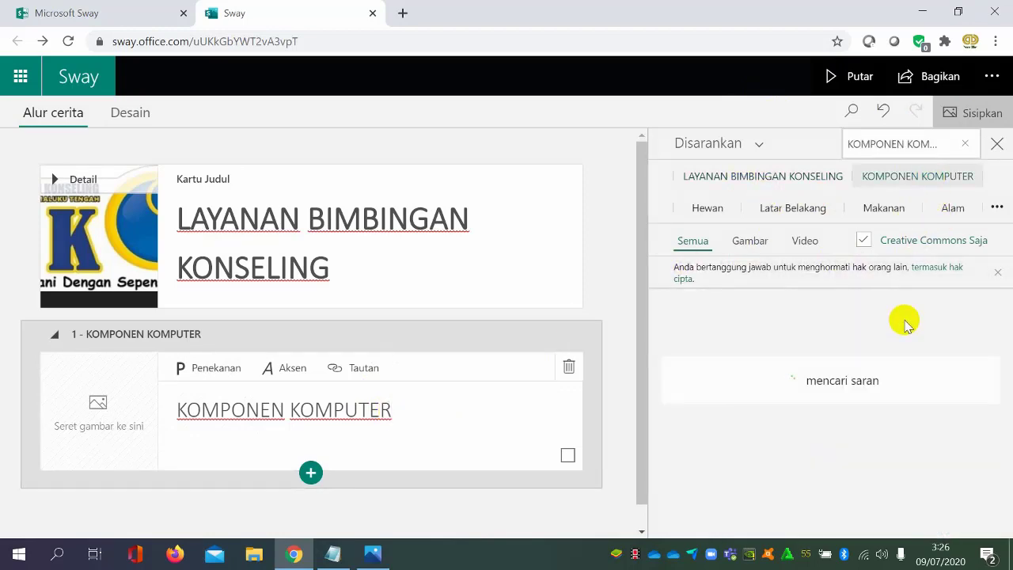
{"action": "scroll", "coordinate": [904, 326], "scroll_direction": "down", "scroll_amount": 5}
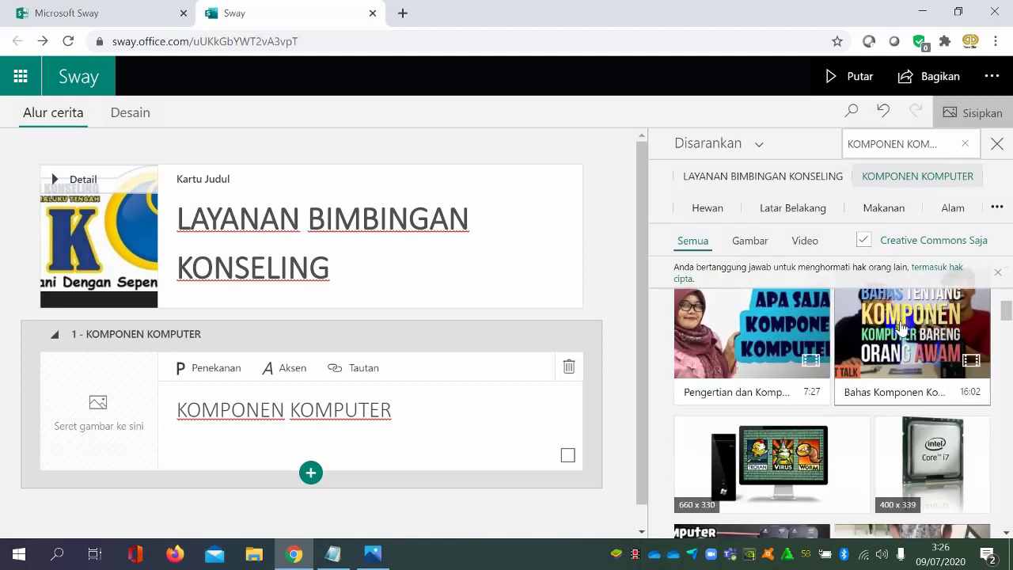
{"action": "scroll", "coordinate": [903, 328], "scroll_direction": "down", "scroll_amount": 10}
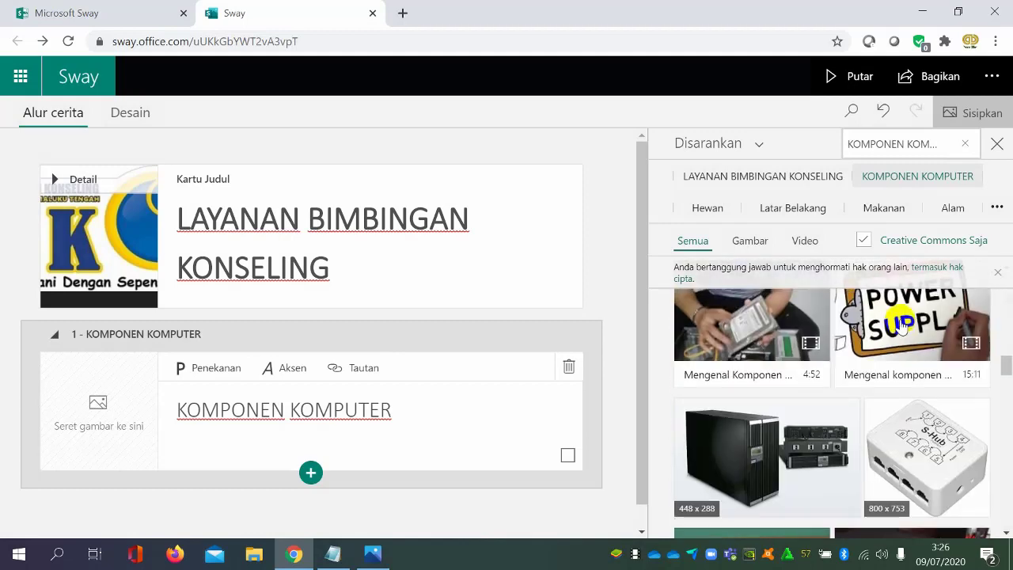
{"action": "scroll", "coordinate": [902, 327], "scroll_direction": "down", "scroll_amount": 5}
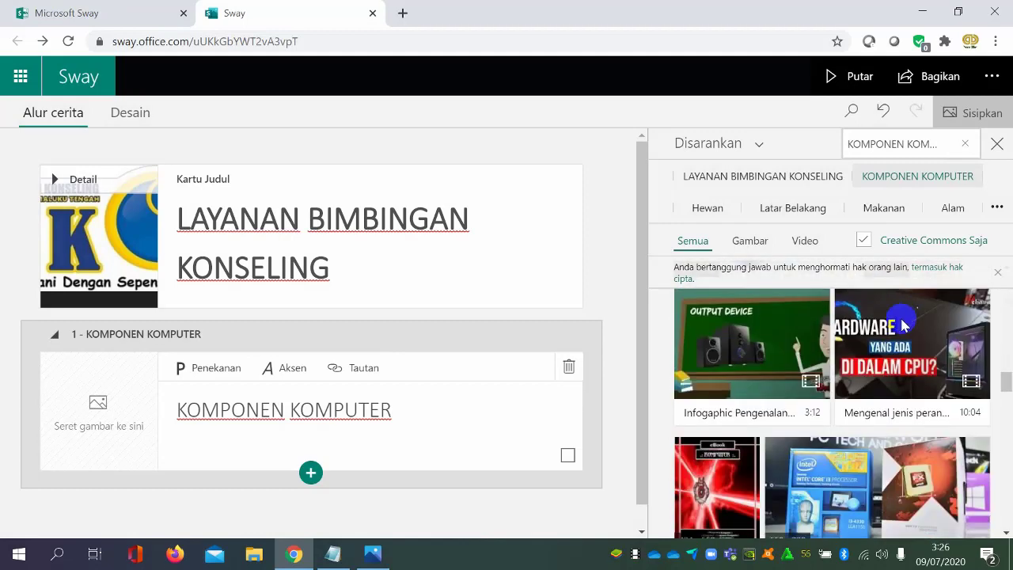
{"action": "scroll", "coordinate": [902, 326], "scroll_direction": "down", "scroll_amount": 10}
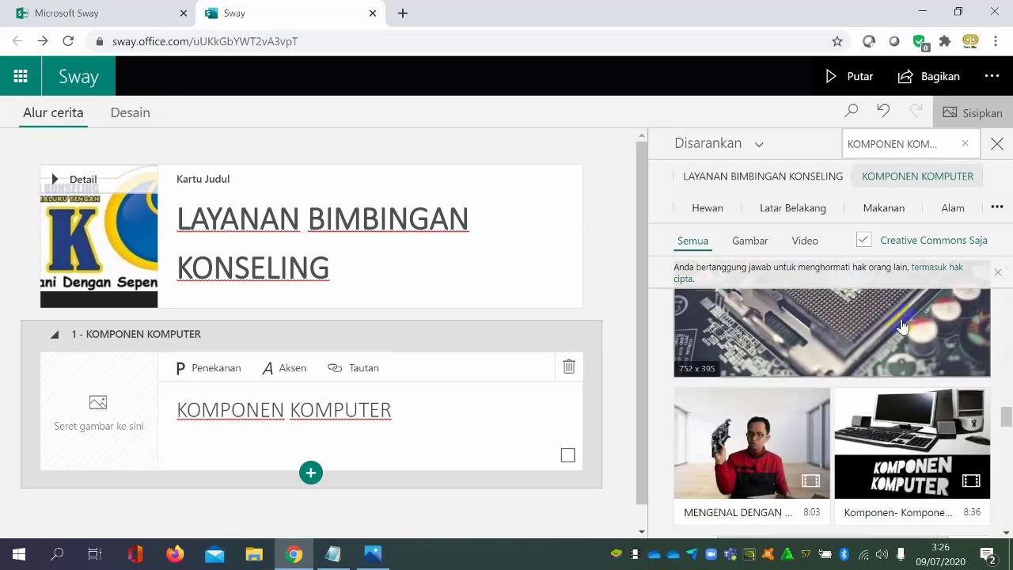
{"action": "scroll", "coordinate": [902, 326], "scroll_direction": "down", "scroll_amount": 8}
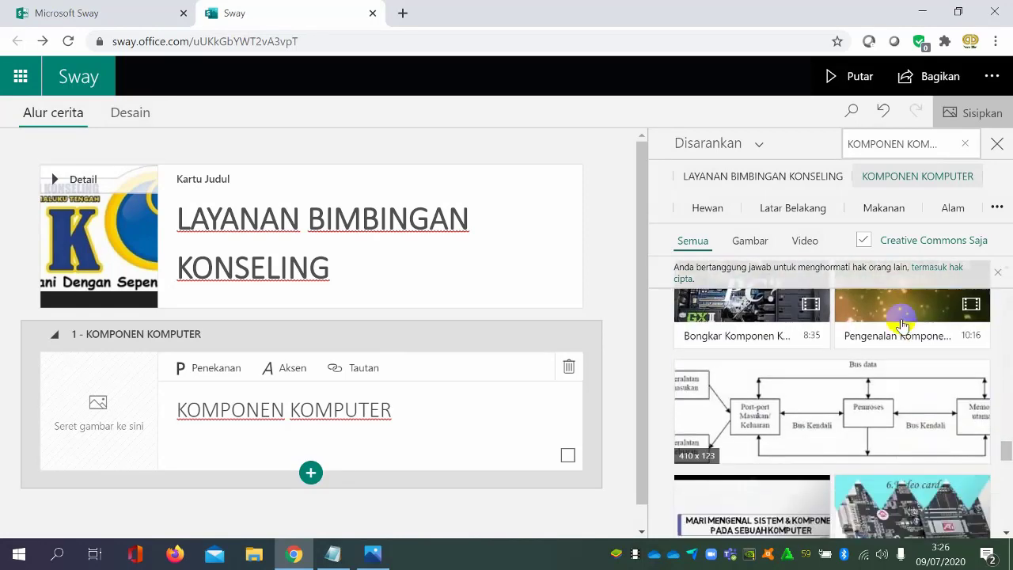
{"action": "scroll", "coordinate": [902, 324], "scroll_direction": "down", "scroll_amount": 1}
{"action": "scroll", "coordinate": [898, 316], "scroll_direction": "up", "scroll_amount": 3}
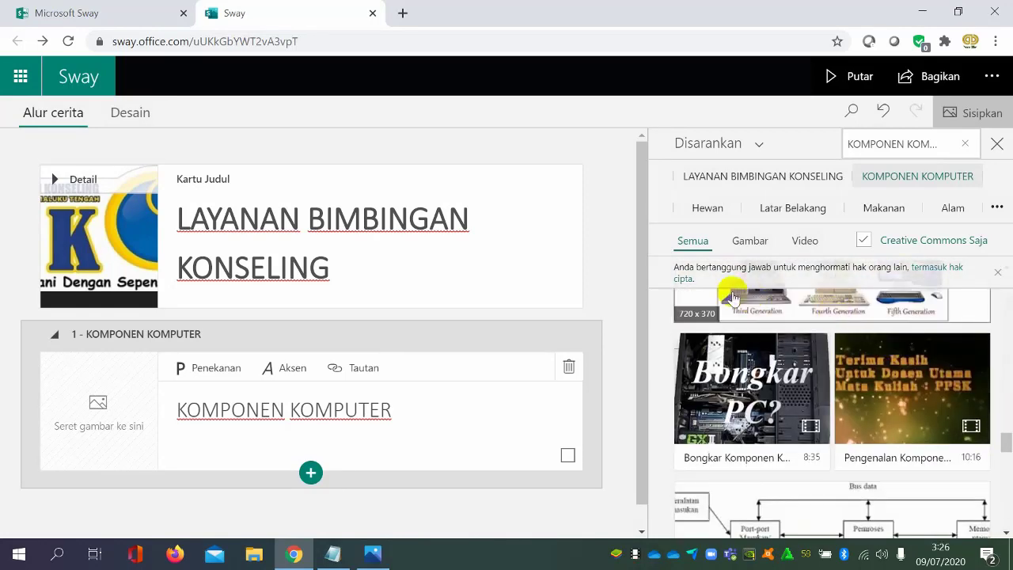
{"action": "left_click", "coordinate": [610, 248]}
{"action": "scroll", "coordinate": [768, 310], "scroll_direction": "down", "scroll_amount": 1}
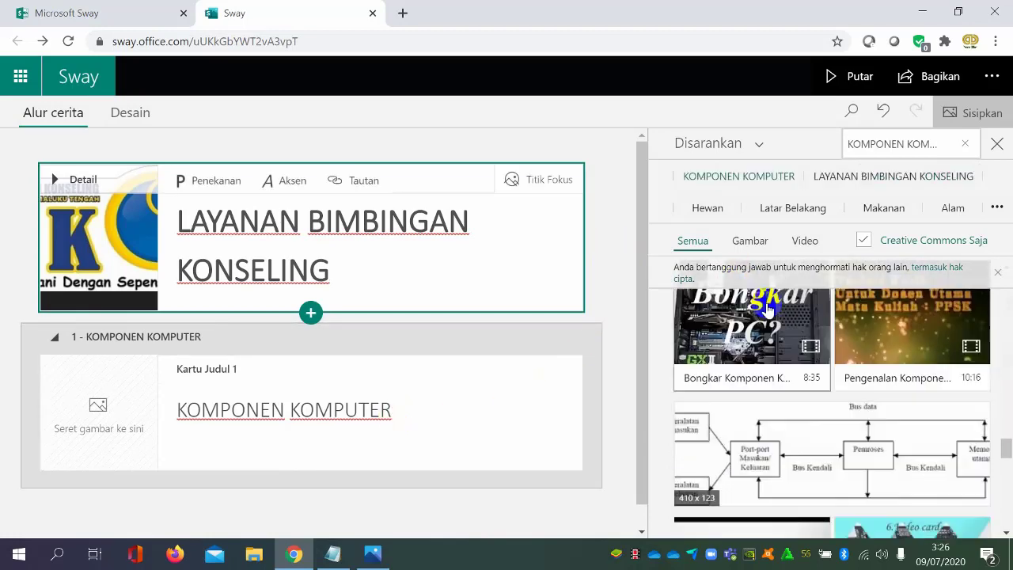
{"action": "scroll", "coordinate": [768, 310], "scroll_direction": "down", "scroll_amount": 2}
{"action": "left_click", "coordinate": [608, 273]}
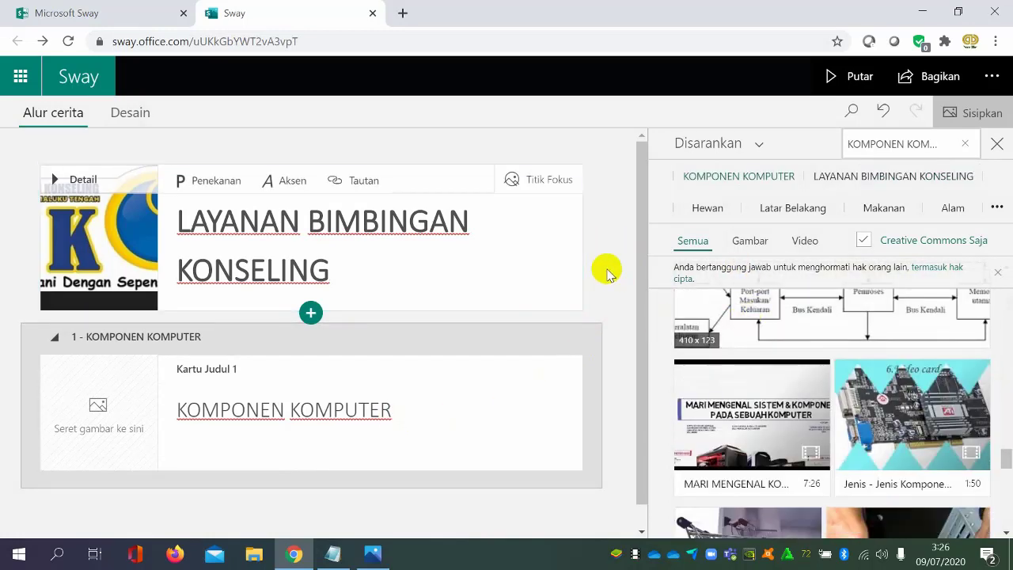
{"action": "left_click", "coordinate": [997, 143]}
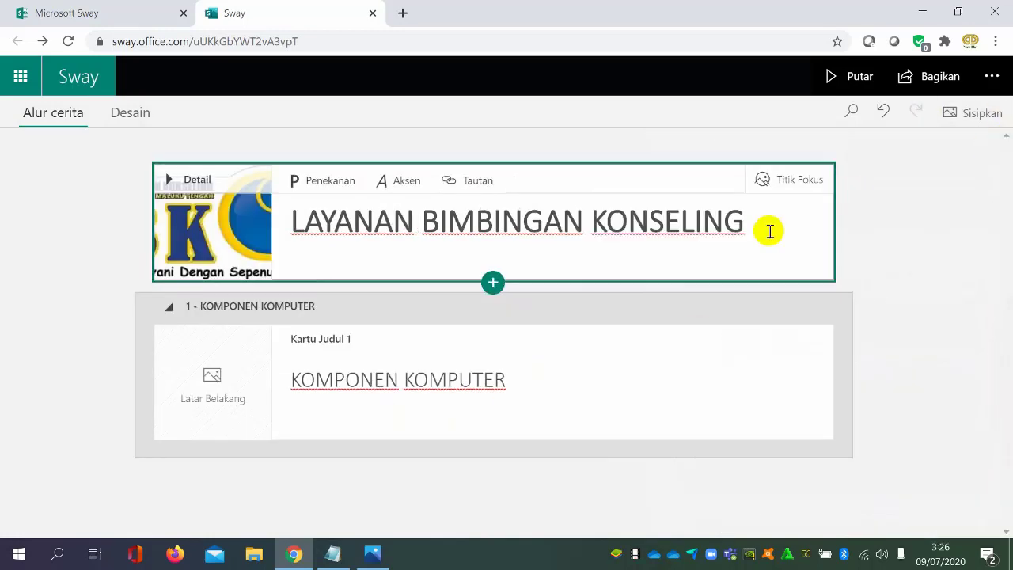
Preview the Sway with its "KOMPONEN KOMPUTER" heading, and use the section navigation to go back to the title section
{"action": "left_click", "coordinate": [556, 383]}
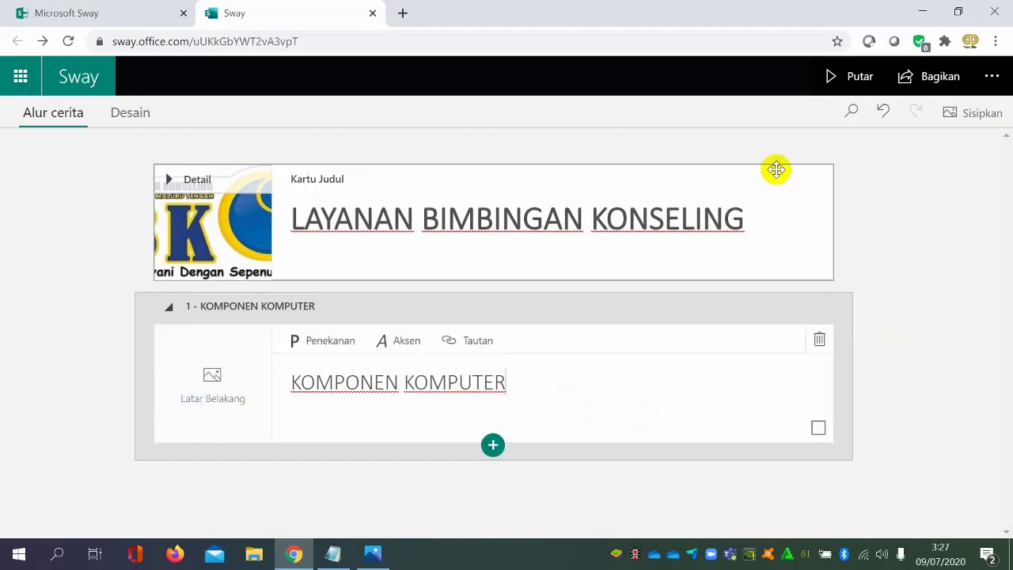
{"action": "left_click", "coordinate": [847, 93]}
{"action": "scroll", "coordinate": [679, 230], "scroll_direction": "down", "scroll_amount": 5}
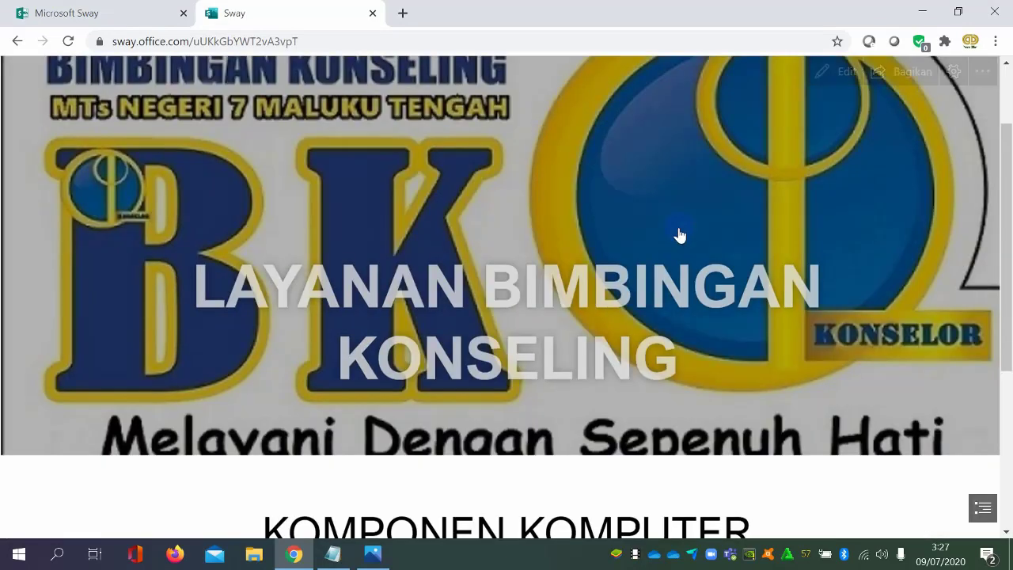
{"action": "scroll", "coordinate": [679, 235], "scroll_direction": "down", "scroll_amount": 2}
{"action": "scroll", "coordinate": [679, 236], "scroll_direction": "up", "scroll_amount": 3}
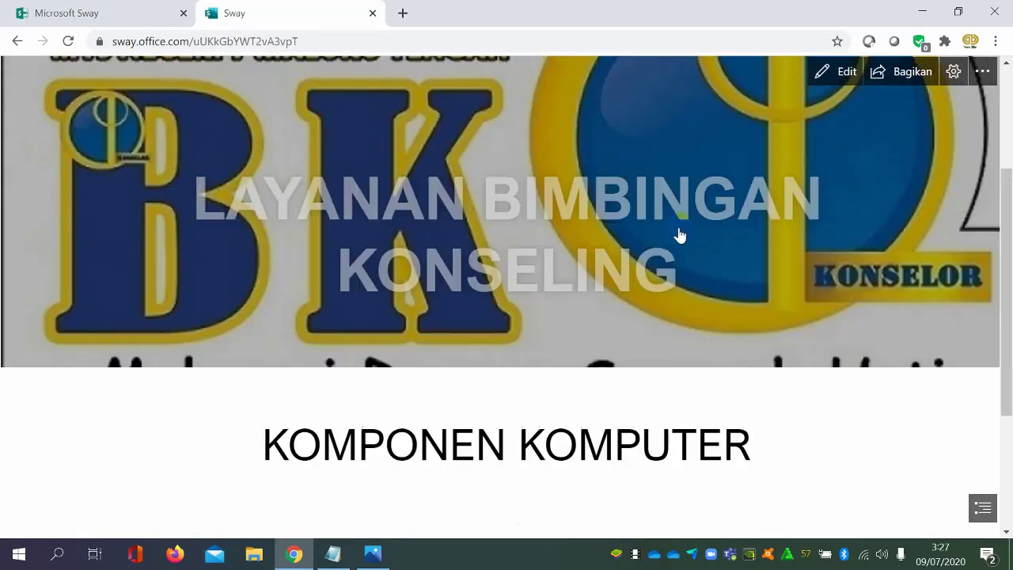
{"action": "scroll", "coordinate": [679, 235], "scroll_direction": "down", "scroll_amount": 2}
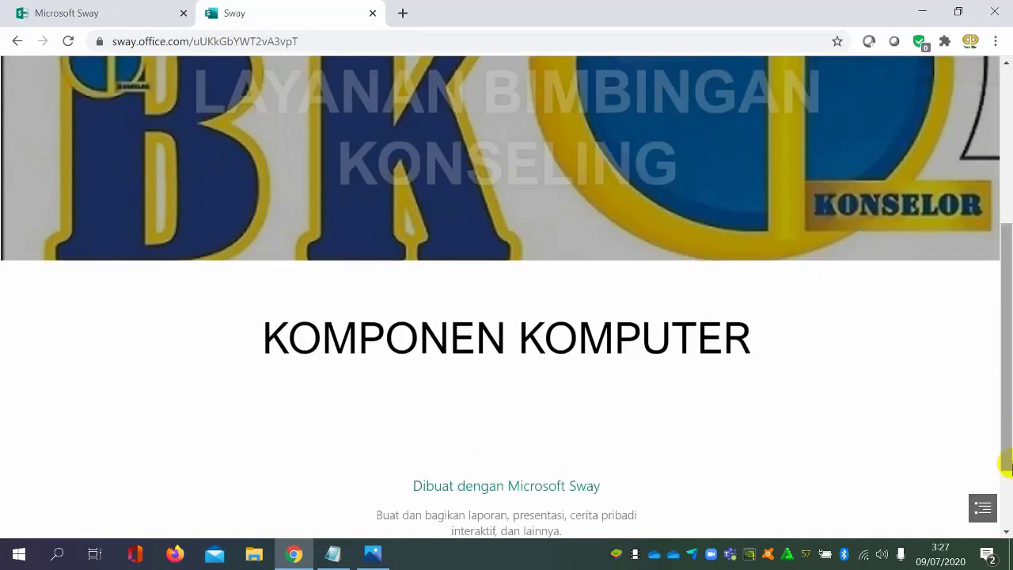
{"action": "left_click", "coordinate": [983, 507]}
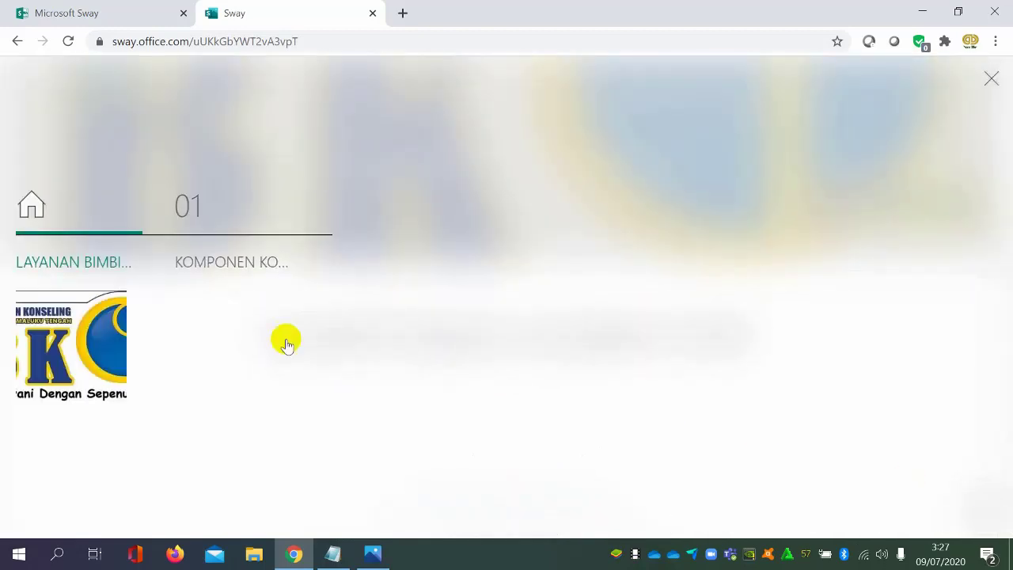
{"action": "left_click", "coordinate": [98, 348]}
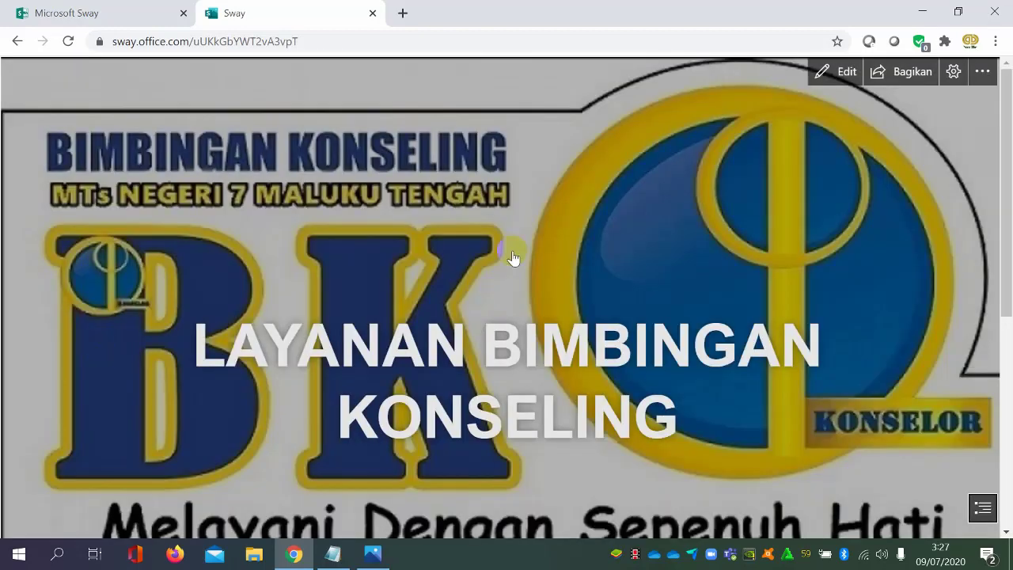
Play the Sway automatically with continuous looping, dismiss the autoplay tip, and return to editing
{"action": "left_click", "coordinate": [953, 72]}
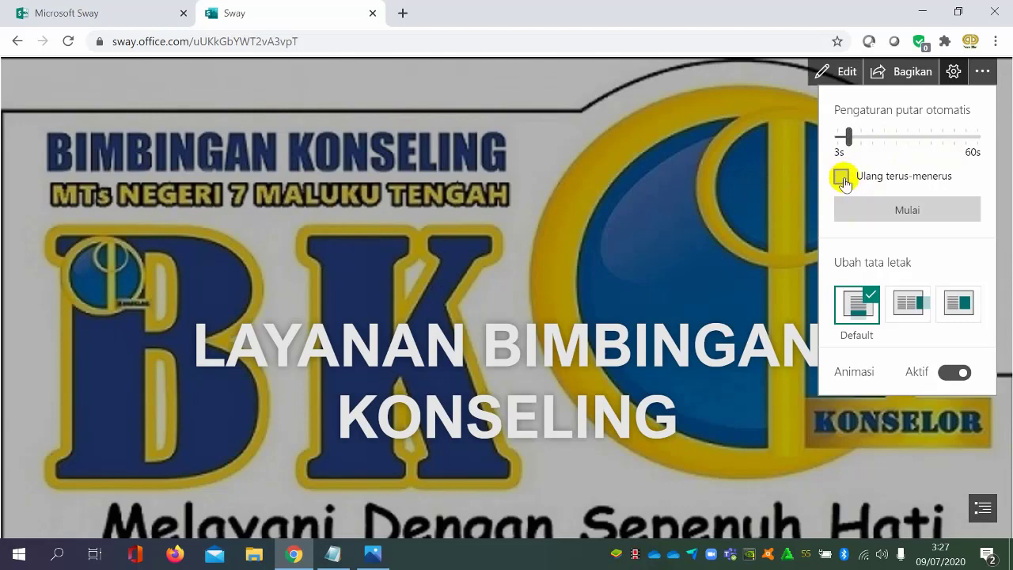
{"action": "left_click", "coordinate": [931, 210]}
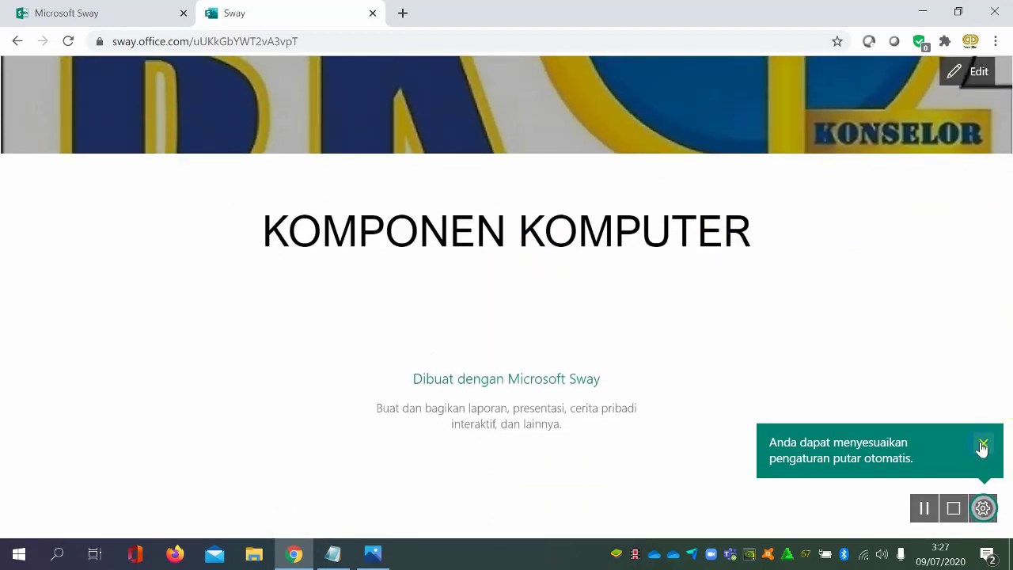
{"action": "left_click", "coordinate": [981, 445]}
{"action": "left_click", "coordinate": [972, 72]}
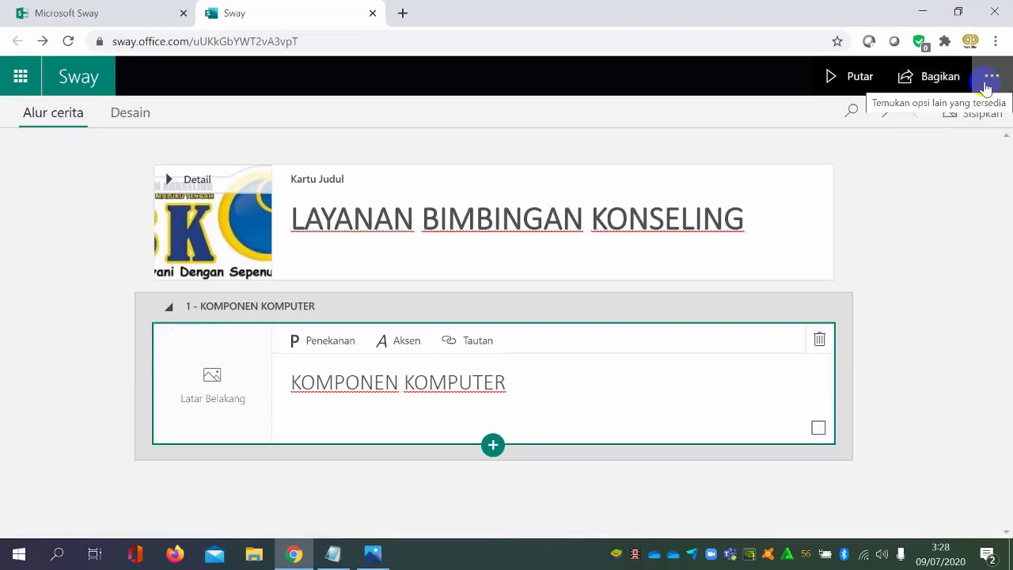
Review the sharing options, the additional Sway options and the design view, and return to the storyline
{"action": "left_click", "coordinate": [989, 77]}
{"action": "left_click", "coordinate": [945, 79]}
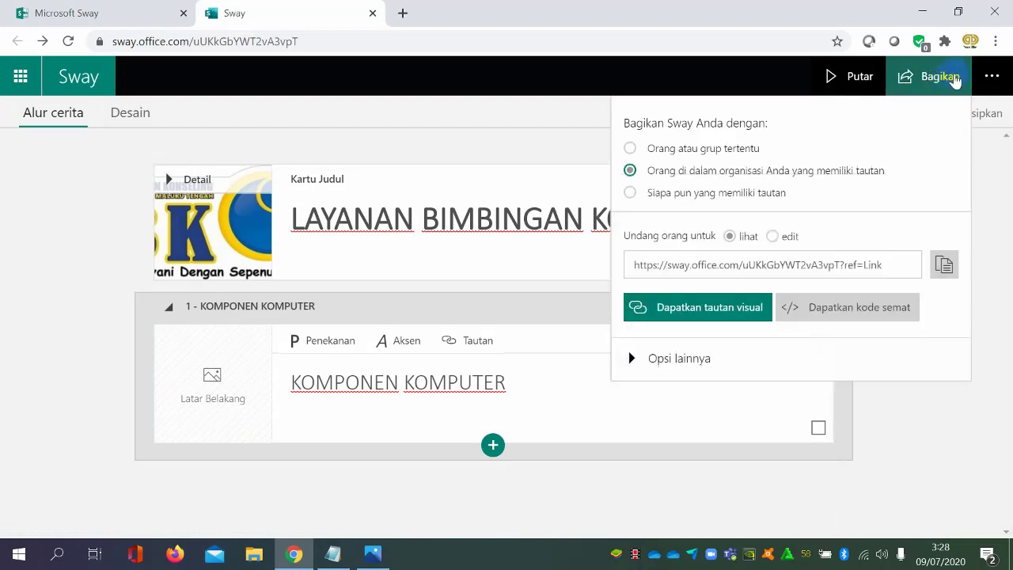
{"action": "left_click", "coordinate": [990, 77]}
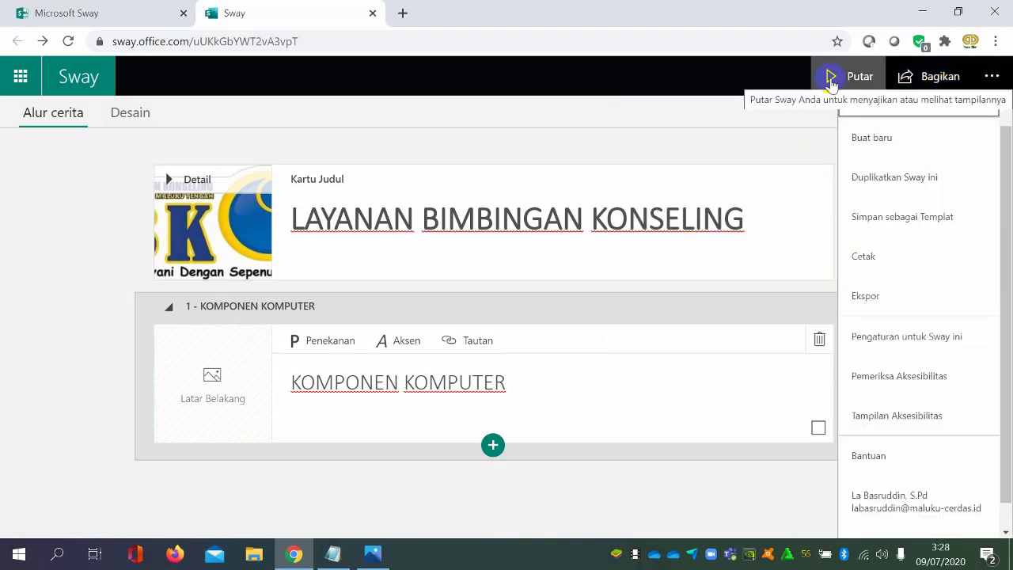
{"action": "left_click", "coordinate": [142, 117]}
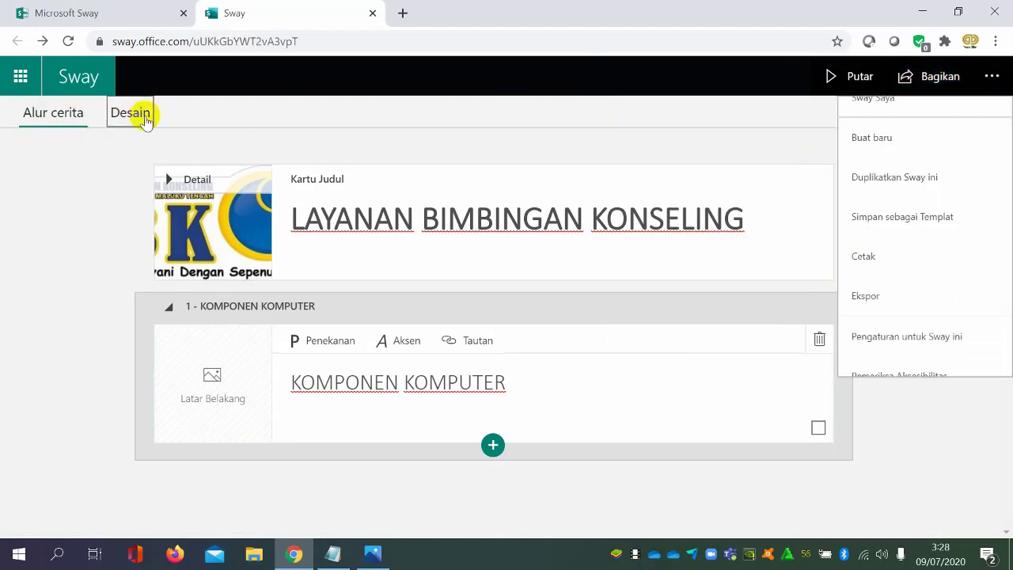
{"action": "left_click", "coordinate": [962, 154]}
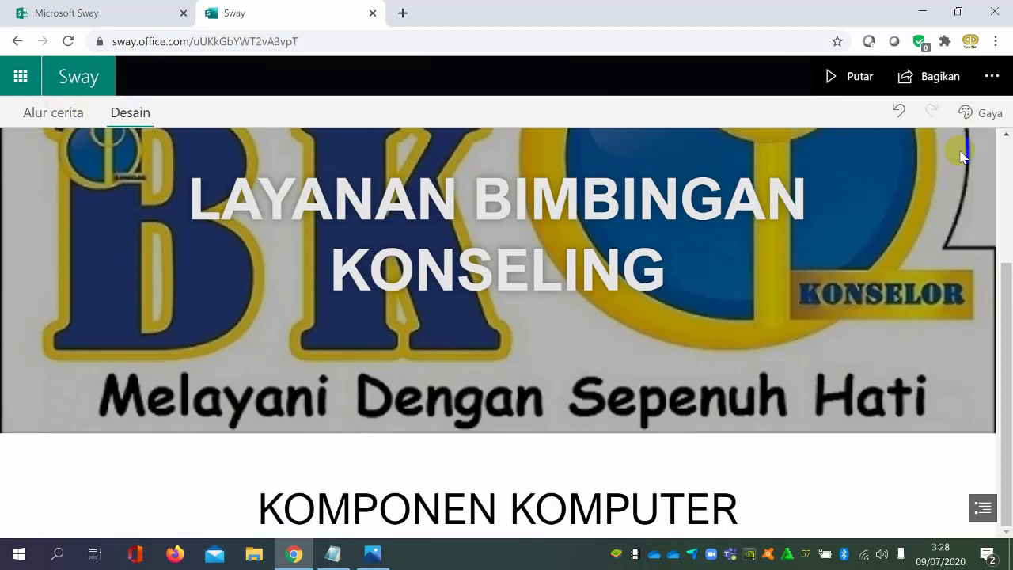
{"action": "left_click", "coordinate": [50, 113]}
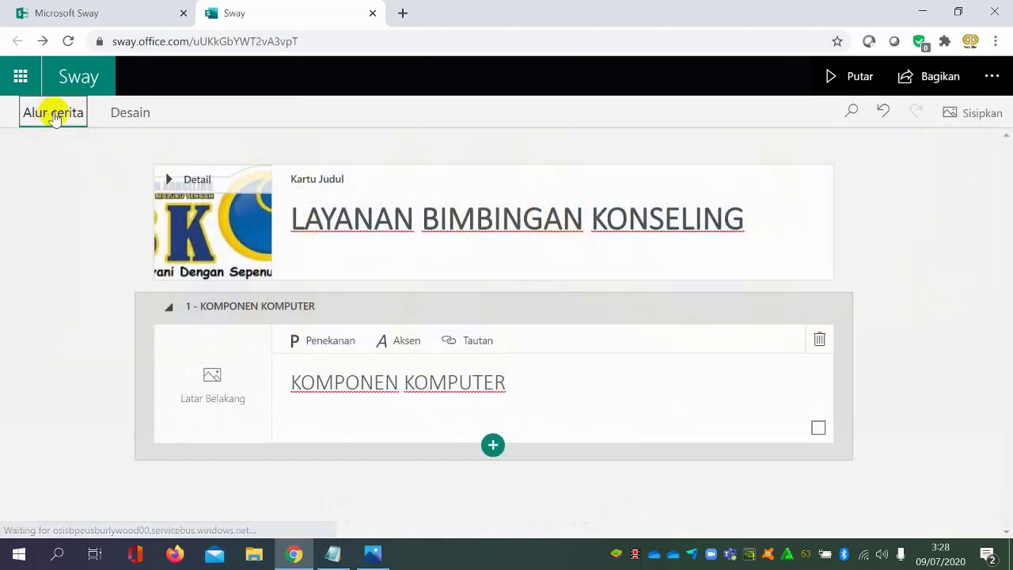
{"action": "left_click", "coordinate": [952, 250]}
{"action": "left_click", "coordinate": [836, 346]}
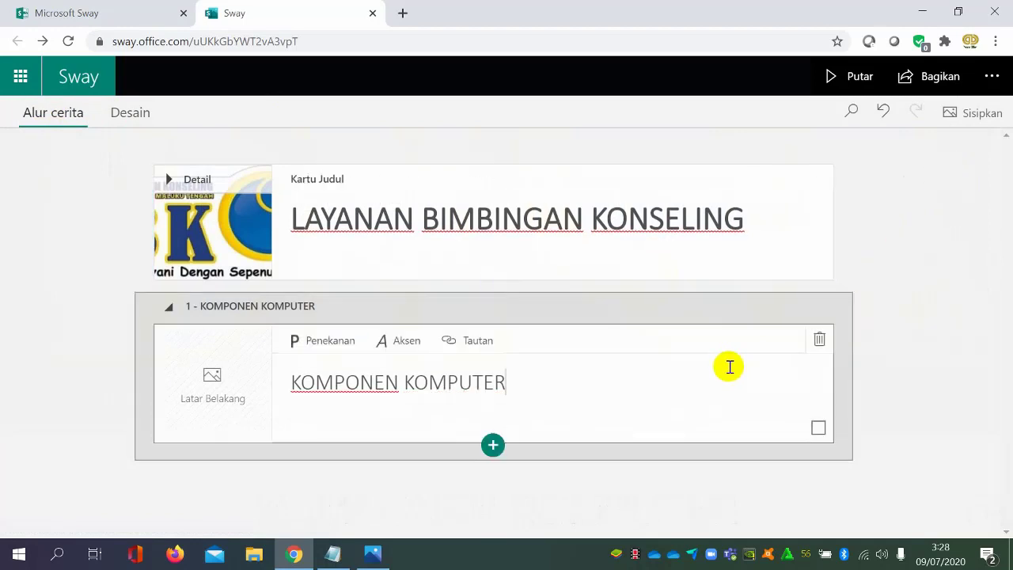
{"action": "left_click", "coordinate": [888, 251]}
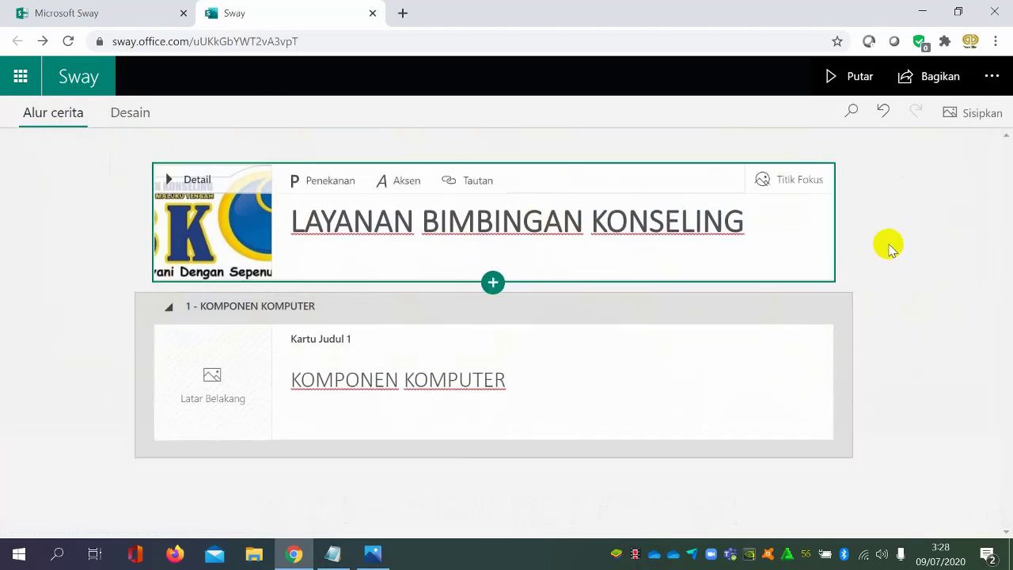
{"action": "left_click", "coordinate": [559, 387]}
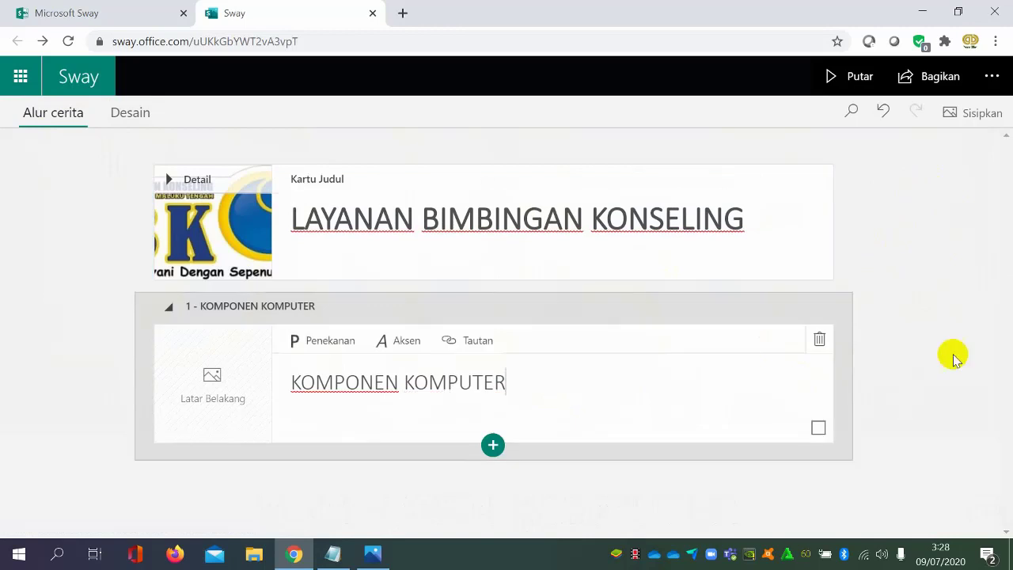
{"action": "left_click", "coordinate": [910, 312]}
Add an empty text card below the "KOMPONEN KOMPUTER" heading card
{"action": "left_click", "coordinate": [482, 444]}
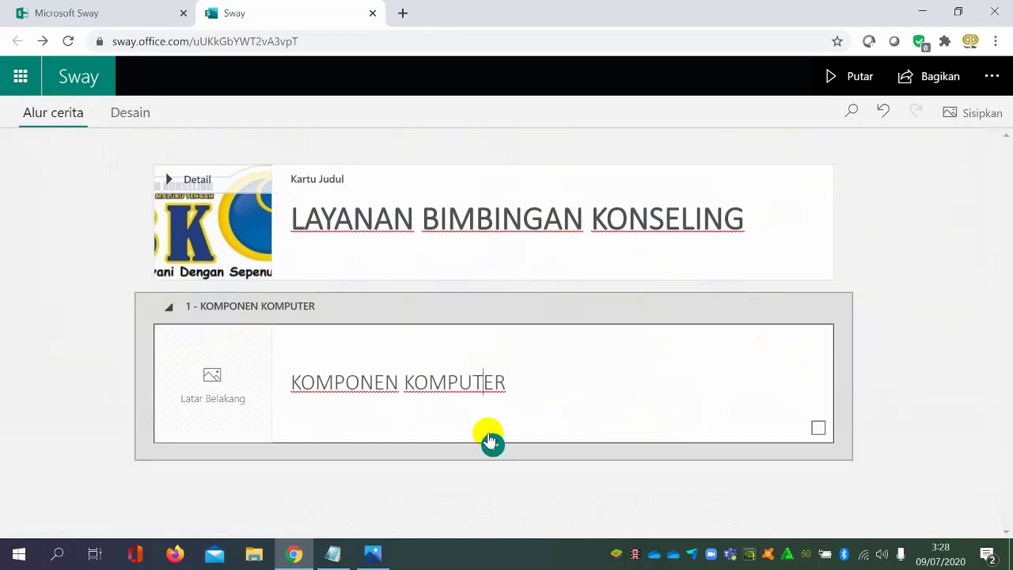
{"action": "left_click", "coordinate": [491, 448]}
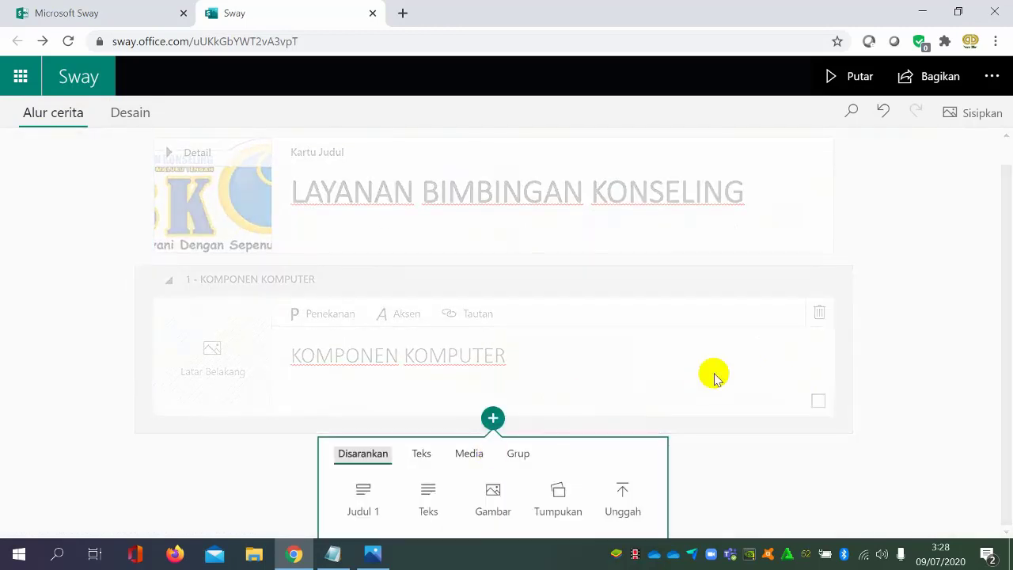
{"action": "left_click", "coordinate": [440, 505]}
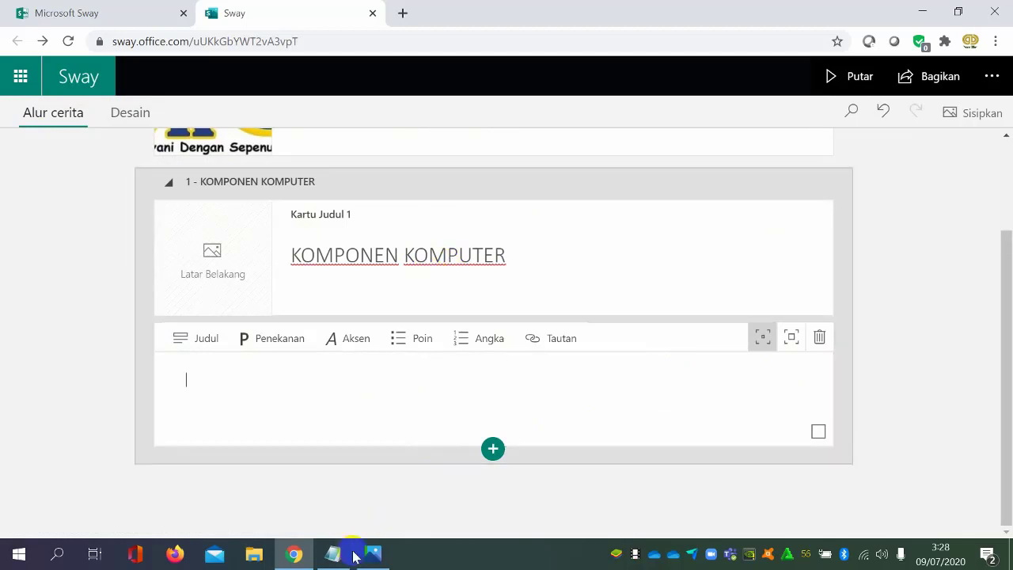
Switch to File Explorer and open the "E-Modul Google Sites" folder inside "DATA PELATIHAN 2020" on Local Disk (D:)
{"action": "left_click", "coordinate": [255, 554]}
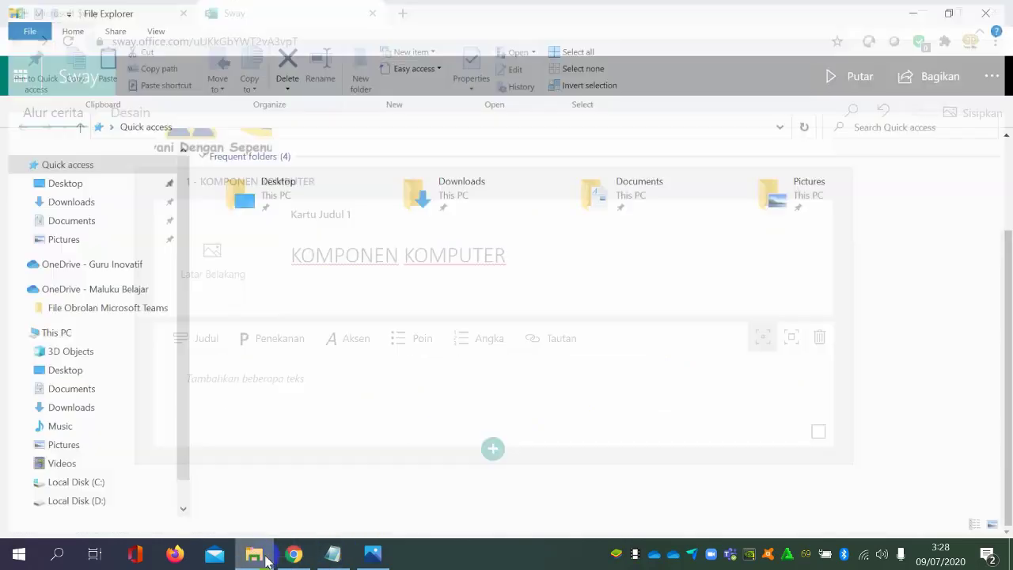
{"action": "left_click", "coordinate": [251, 553]}
{"action": "left_click", "coordinate": [250, 553]}
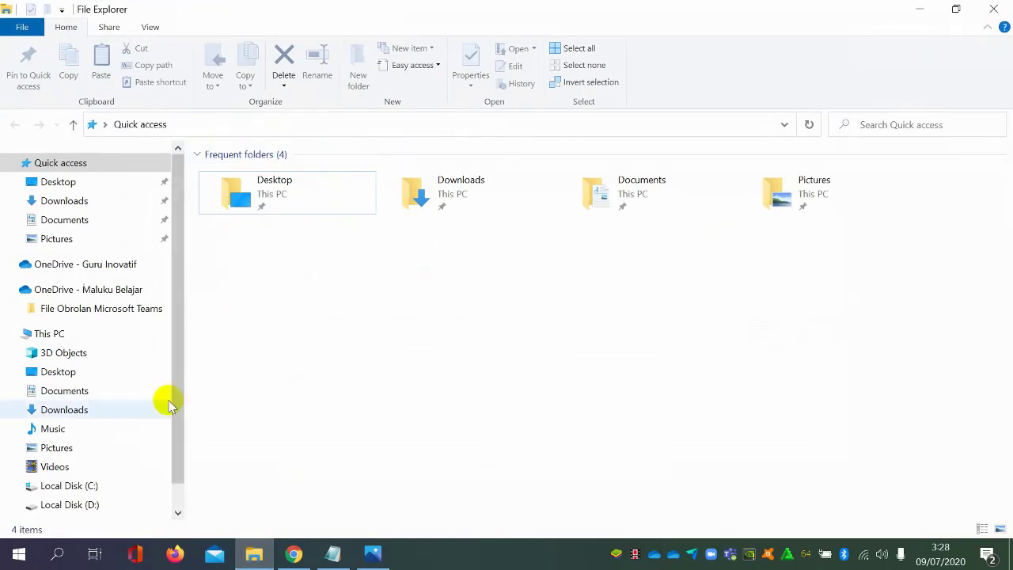
{"action": "left_click", "coordinate": [71, 504]}
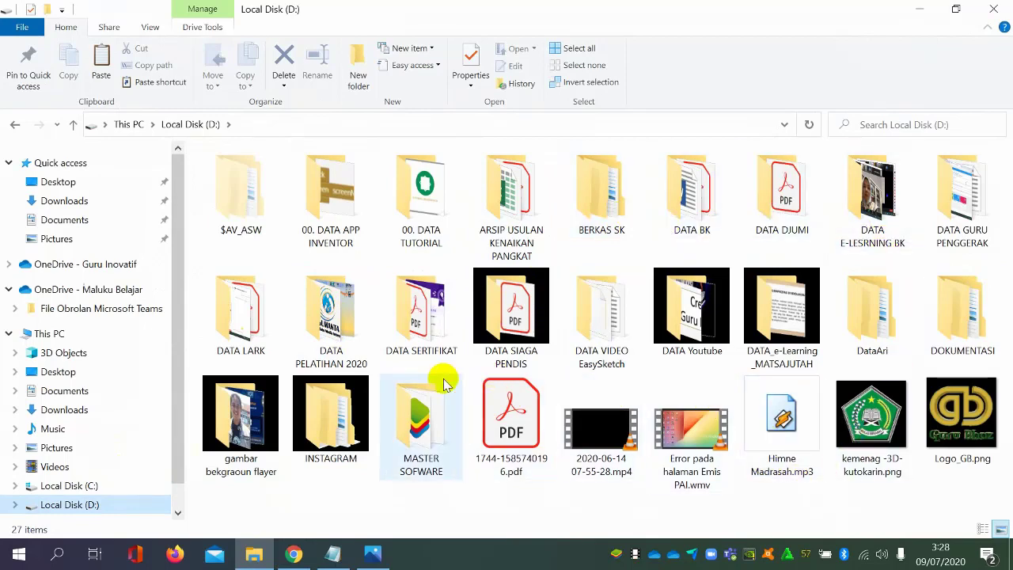
{"action": "double_click", "coordinate": [332, 317]}
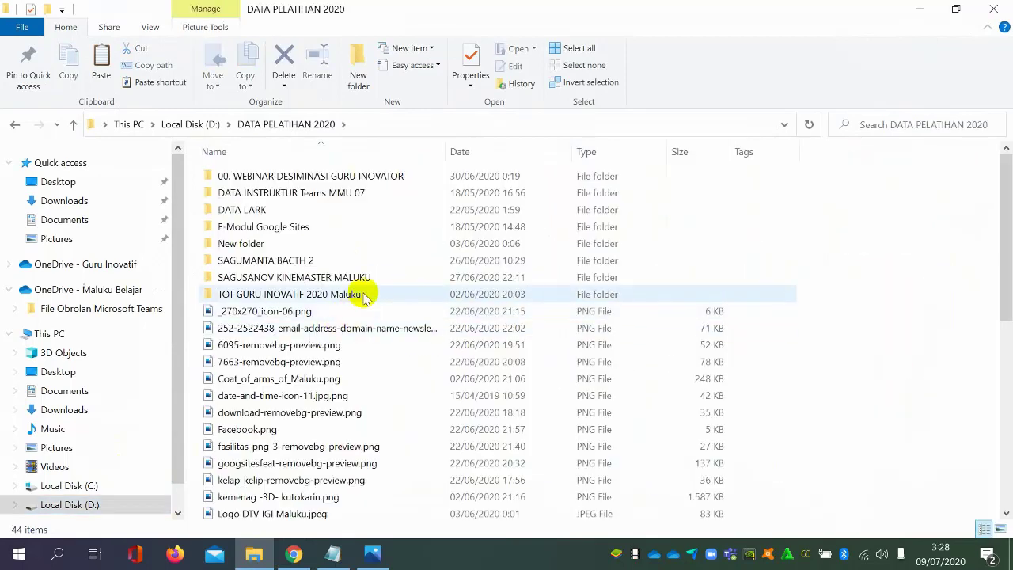
{"action": "double_click", "coordinate": [394, 226]}
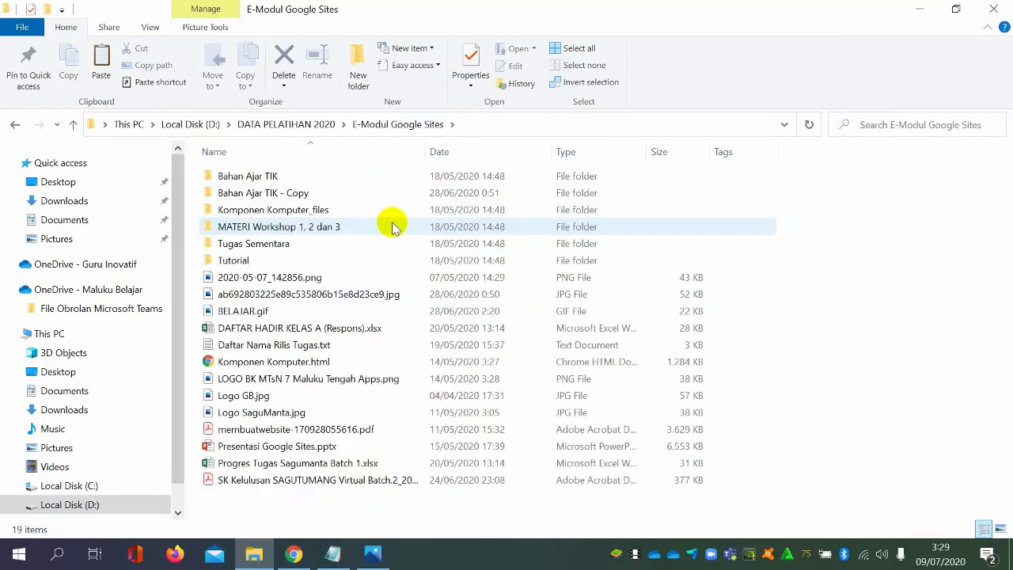
Find the "MATERI TIK KELAS VII" Word document in the "Bahan Ajar TIK - Copy" folder, open it and enable editing
{"action": "double_click", "coordinate": [385, 212]}
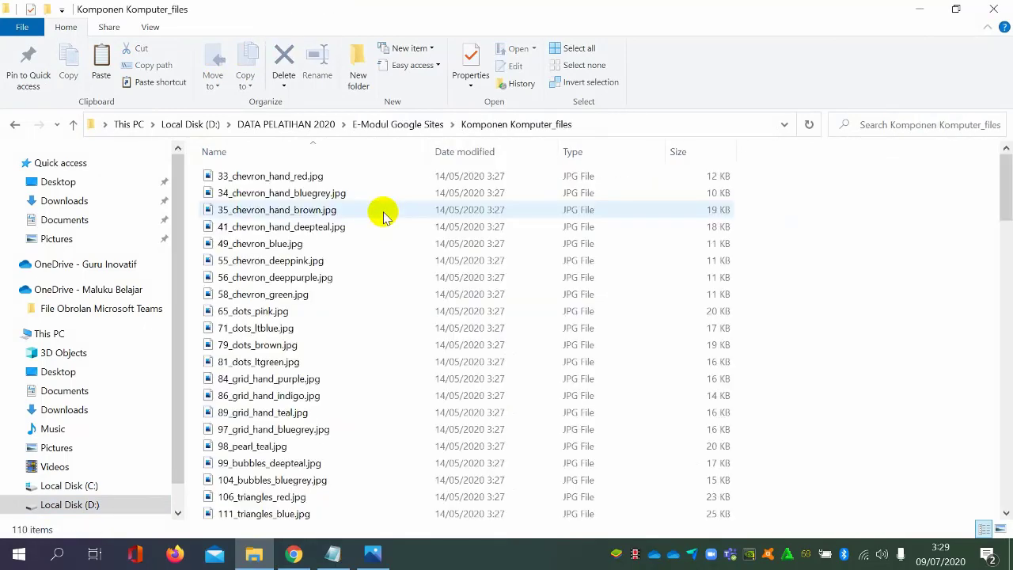
{"action": "left_click", "coordinate": [16, 127]}
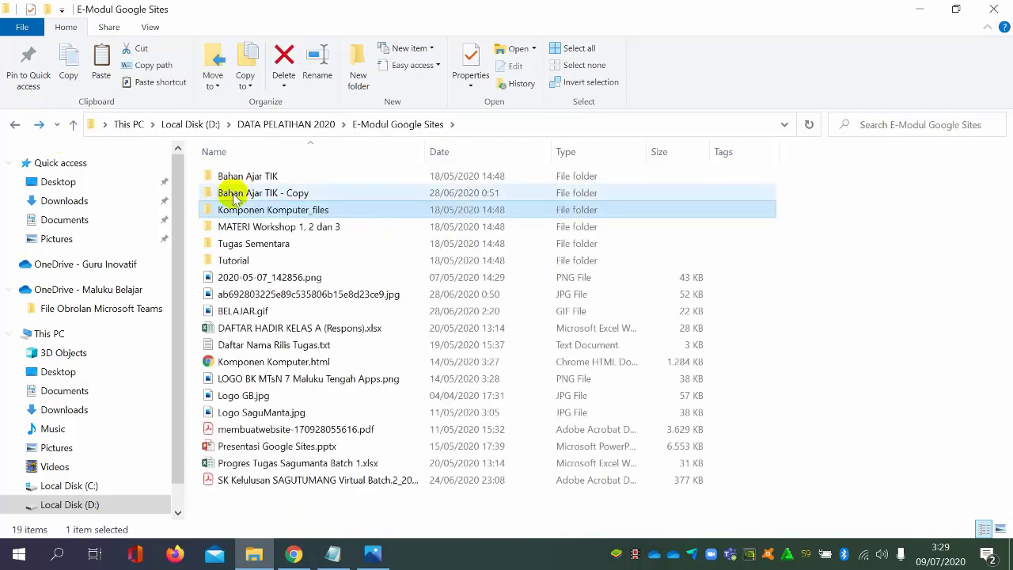
{"action": "double_click", "coordinate": [316, 175]}
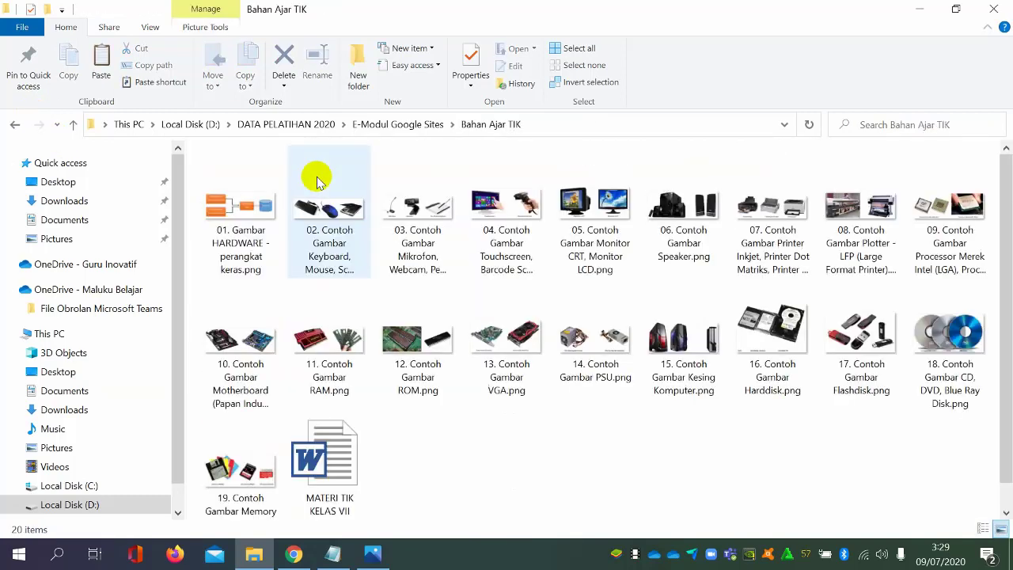
{"action": "left_click", "coordinate": [13, 127]}
{"action": "double_click", "coordinate": [305, 192]}
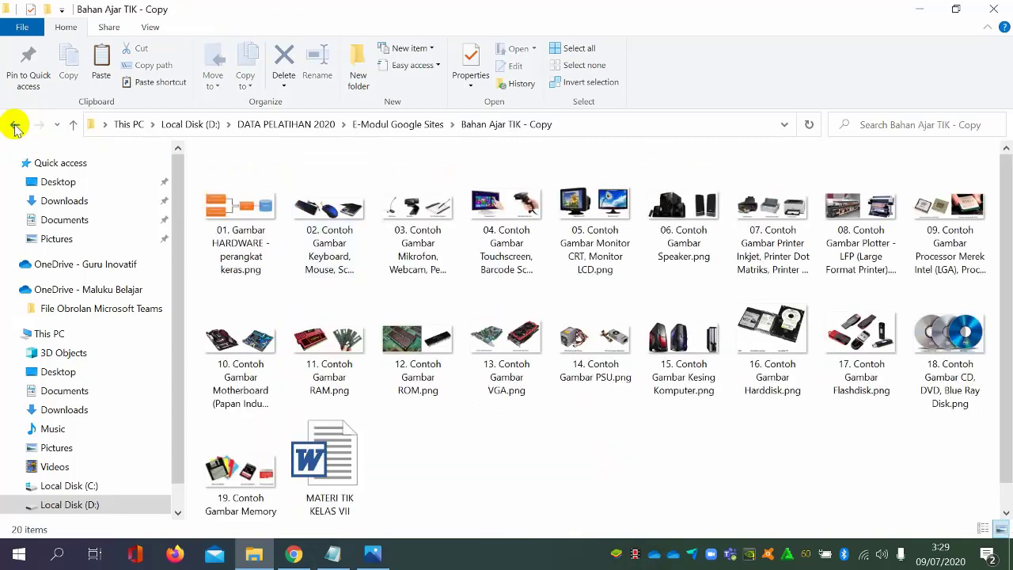
{"action": "double_click", "coordinate": [324, 459]}
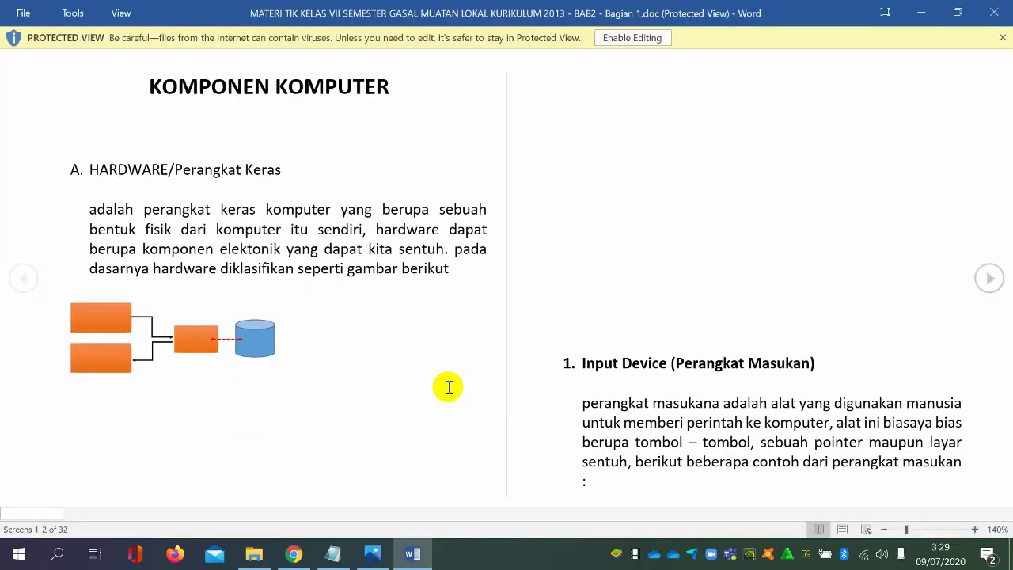
{"action": "left_click", "coordinate": [645, 37]}
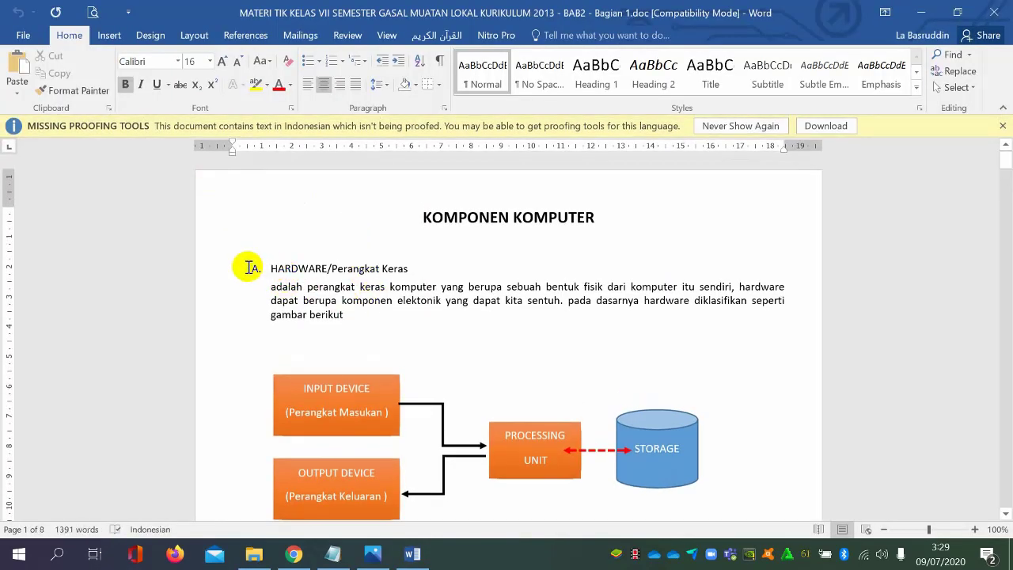
Copy the "HARDWARE/Perangkat Keras" heading and its paragraph from the Word document into the empty Sway text card
{"action": "left_click_drag", "start_coordinate": [250, 268], "coordinate": [535, 317]}
{"action": "key", "text": "ctrl+c"}
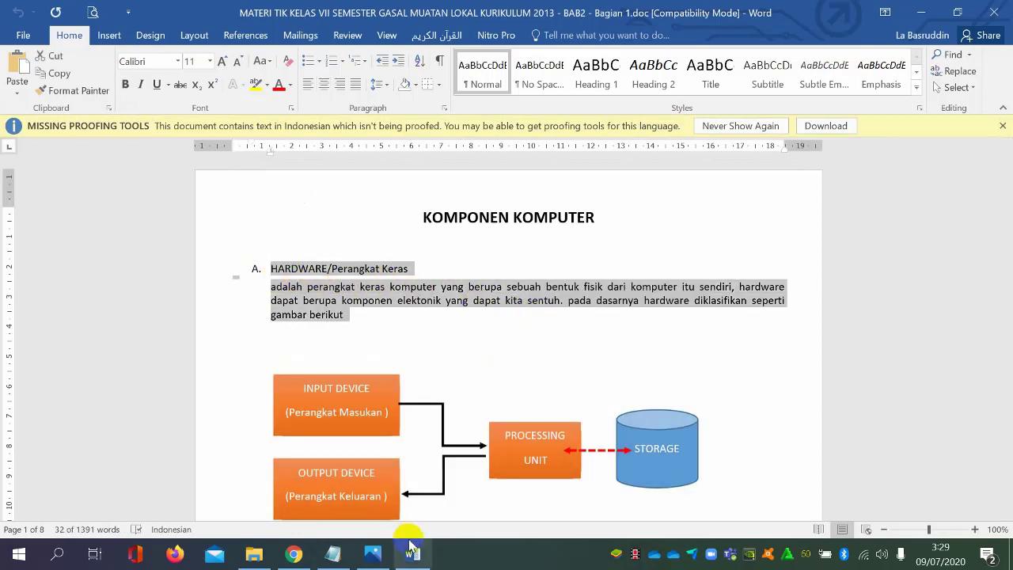
{"action": "left_click", "coordinate": [293, 553]}
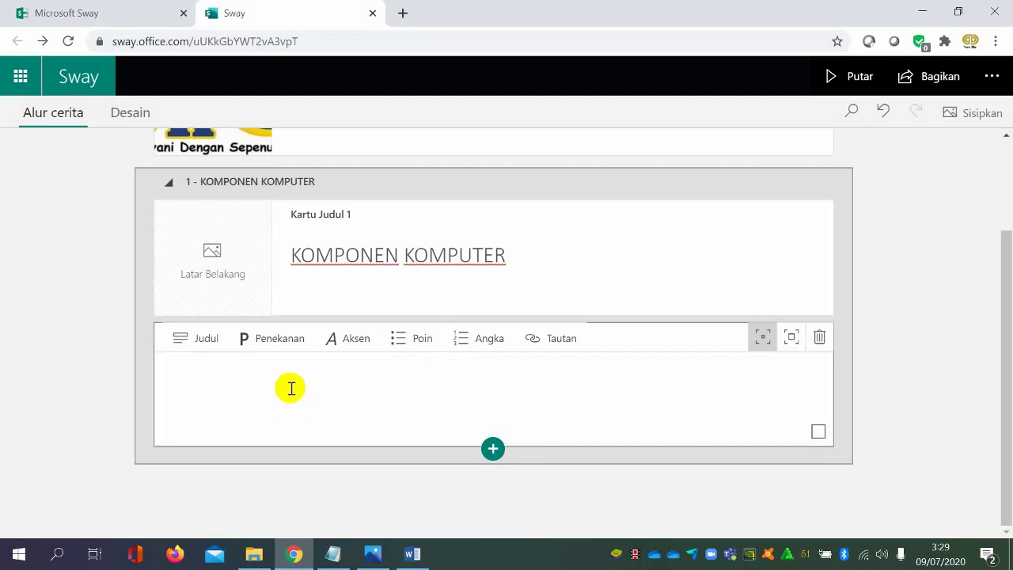
{"action": "key", "text": "ctrl+v"}
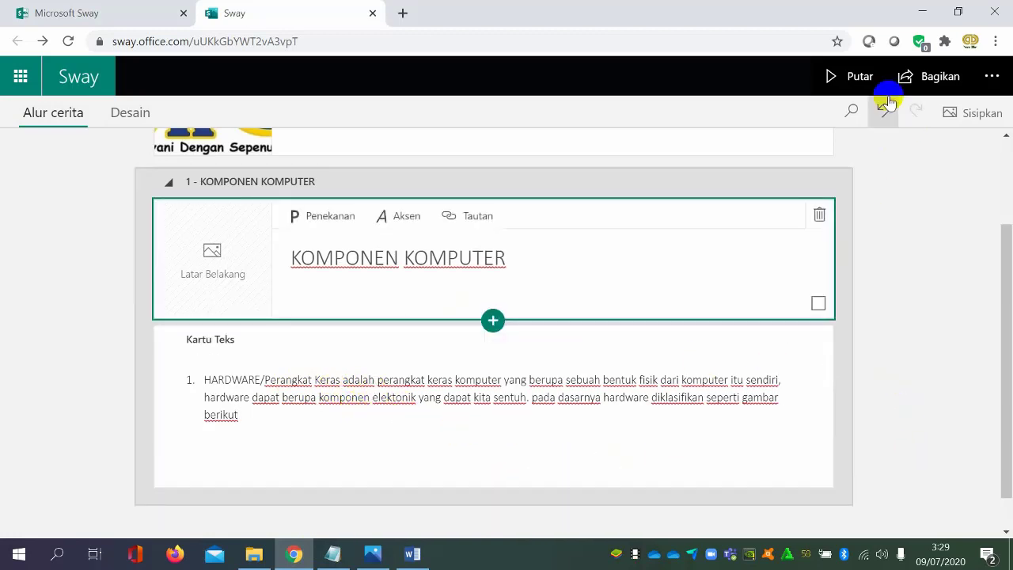
Preview the Sway and change its layout from the default to the horizontally scrolling one
{"action": "left_click", "coordinate": [853, 76]}
{"action": "scroll", "coordinate": [768, 278], "scroll_direction": "down", "scroll_amount": 3}
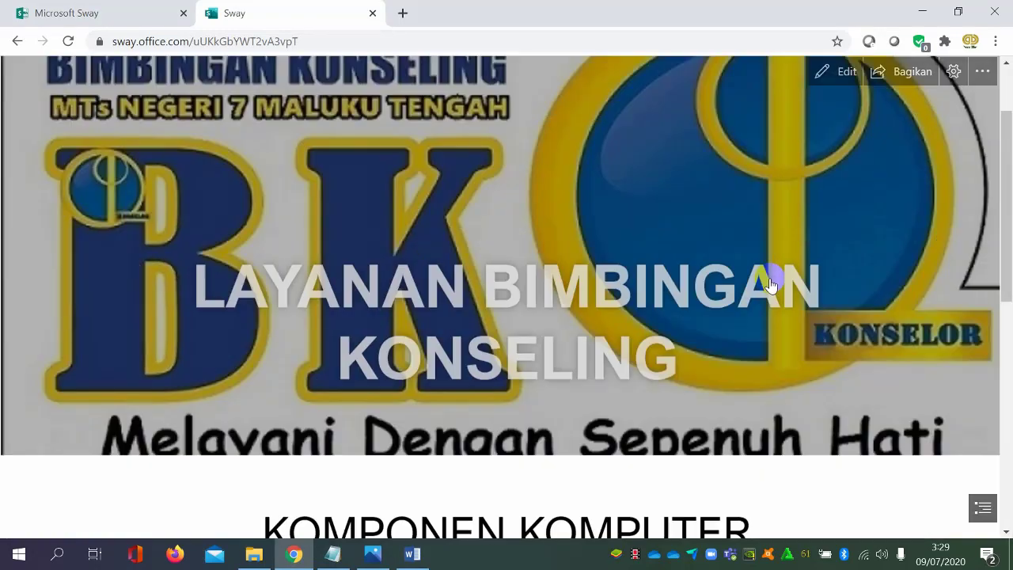
{"action": "left_click", "coordinate": [954, 71]}
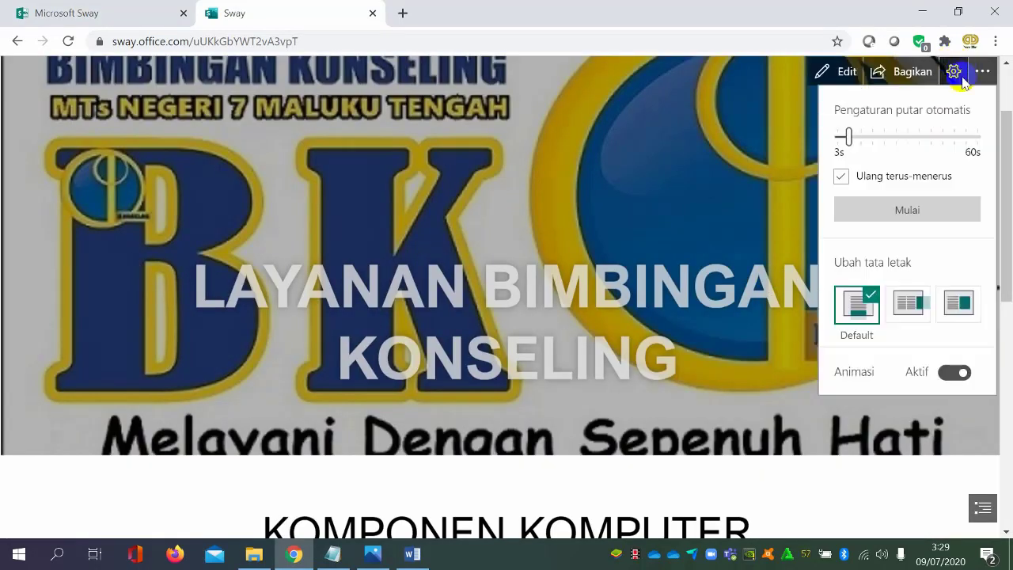
{"action": "left_click", "coordinate": [907, 304]}
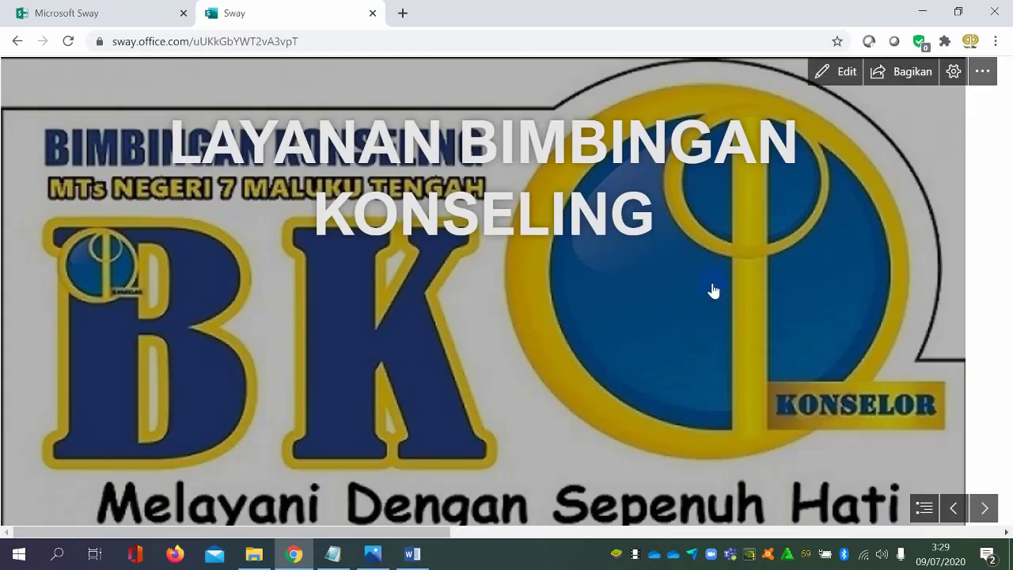
Review the horizontal layout from the title through the hardware text to the closing section, moving back and forth through the Sway
{"action": "left_click", "coordinate": [954, 71]}
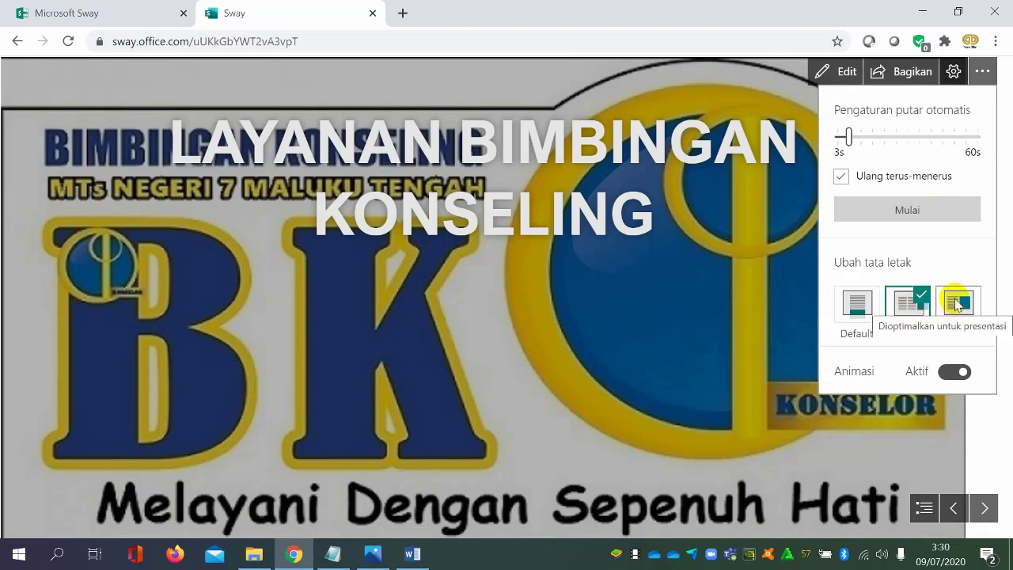
{"action": "left_click", "coordinate": [774, 267]}
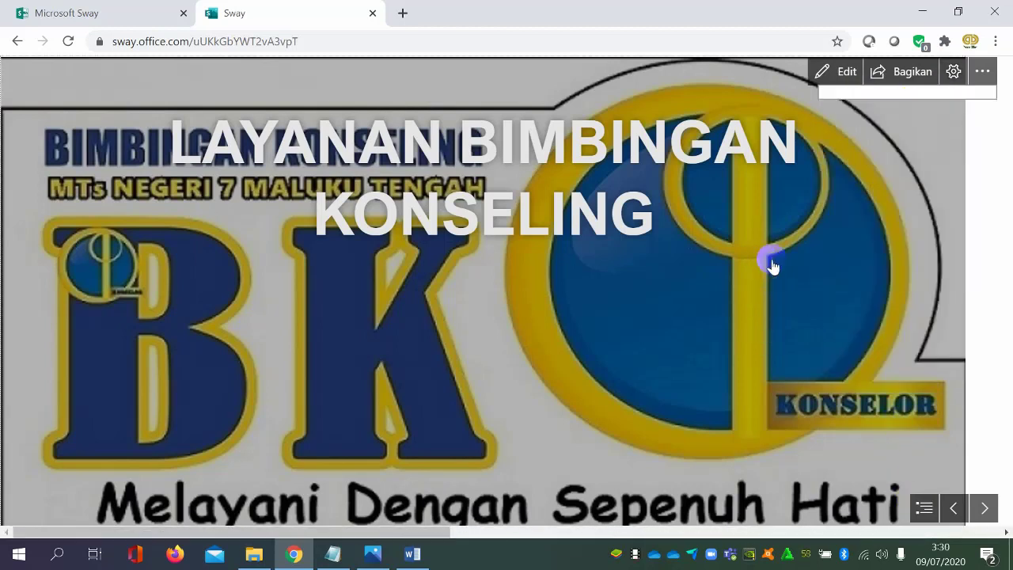
{"action": "scroll", "coordinate": [895, 277], "scroll_direction": "down", "scroll_amount": 5}
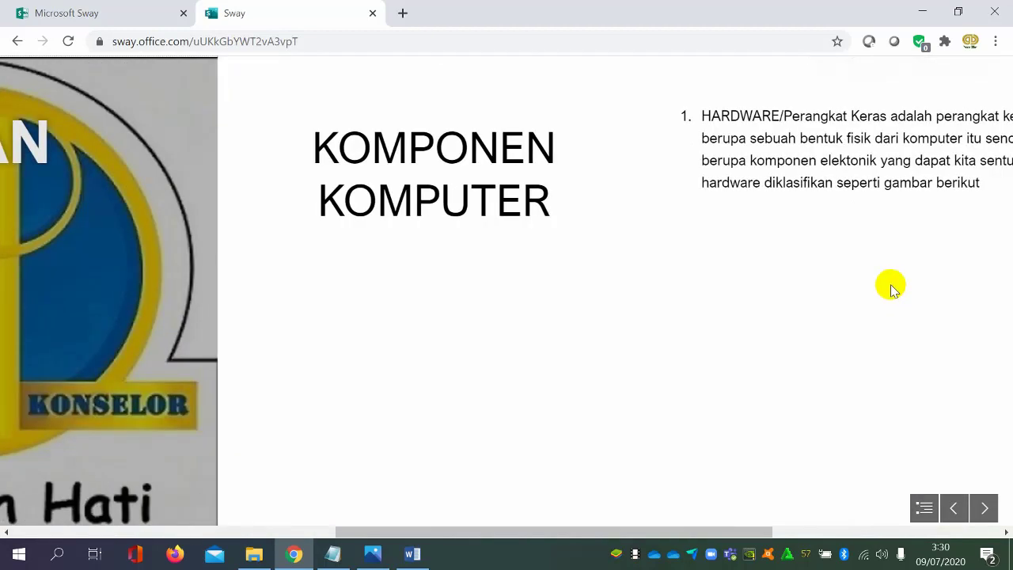
{"action": "scroll", "coordinate": [892, 286], "scroll_direction": "up", "scroll_amount": 5}
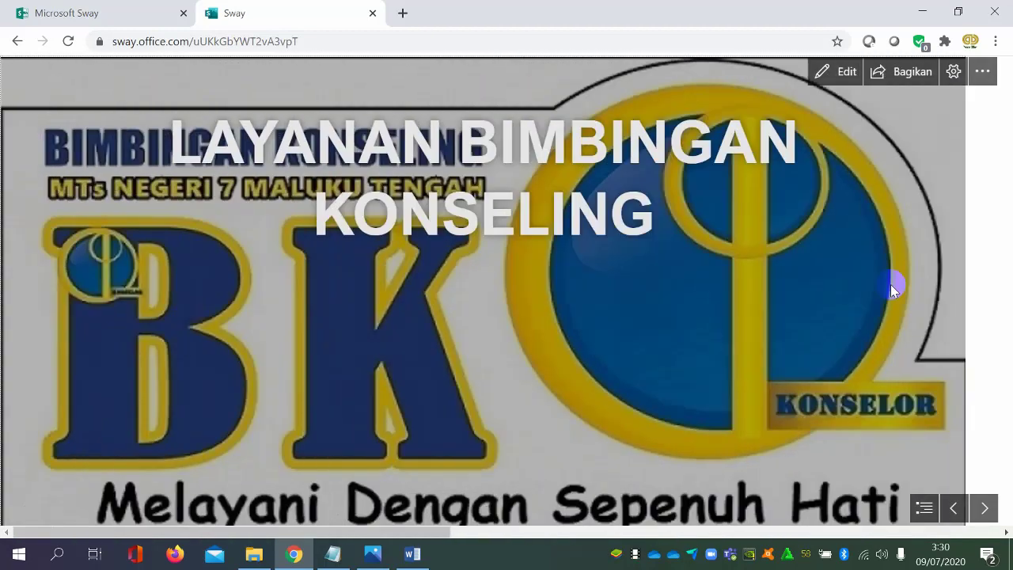
{"action": "scroll", "coordinate": [892, 286], "scroll_direction": "down", "scroll_amount": 5}
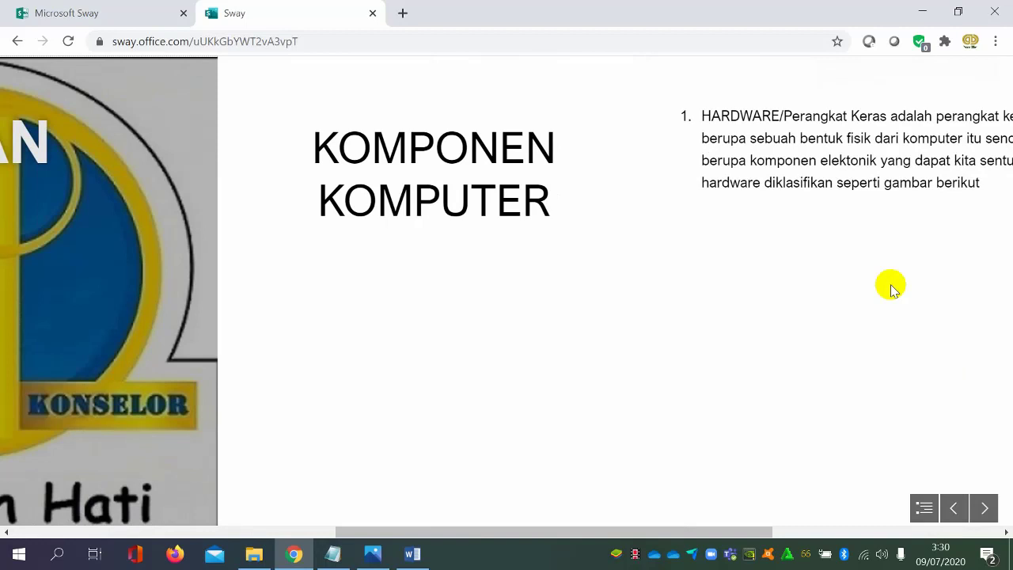
{"action": "scroll", "coordinate": [891, 286], "scroll_direction": "down", "scroll_amount": 3}
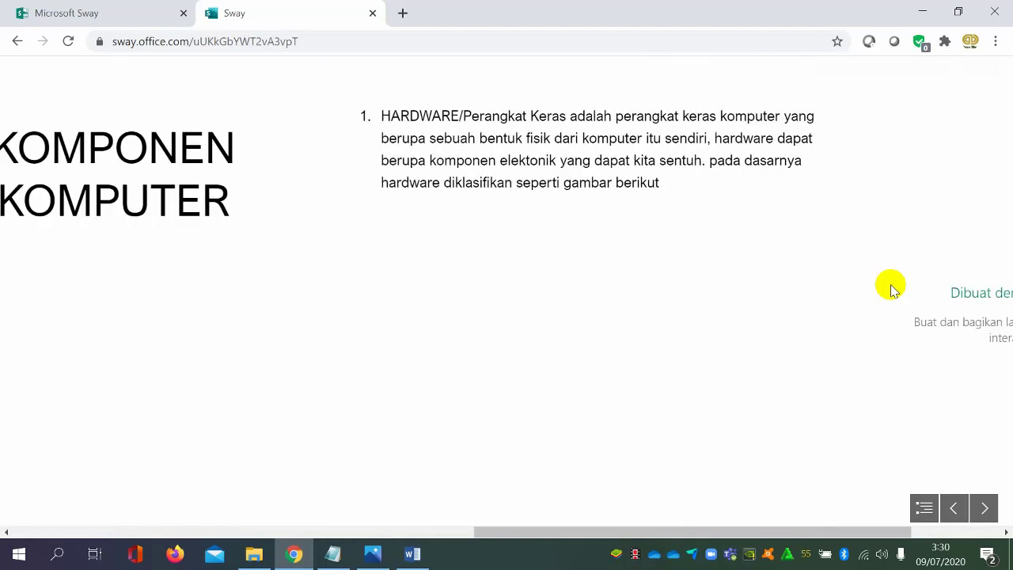
{"action": "scroll", "coordinate": [892, 289], "scroll_direction": "down", "scroll_amount": 2}
{"action": "scroll", "coordinate": [892, 288], "scroll_direction": "down", "scroll_amount": 2}
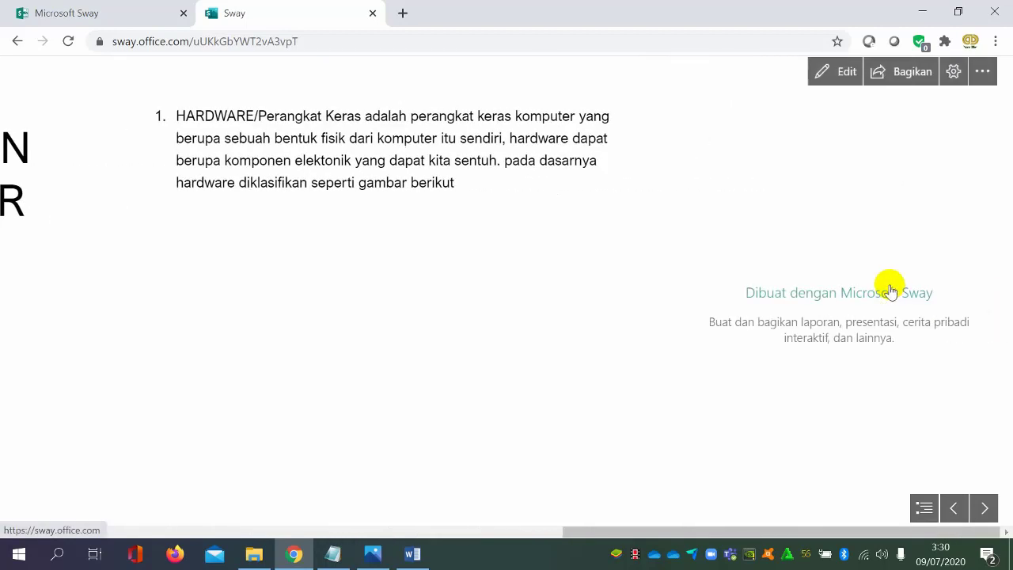
{"action": "scroll", "coordinate": [890, 289], "scroll_direction": "up", "scroll_amount": 3}
{"action": "scroll", "coordinate": [554, 246], "scroll_direction": "up", "scroll_amount": 1}
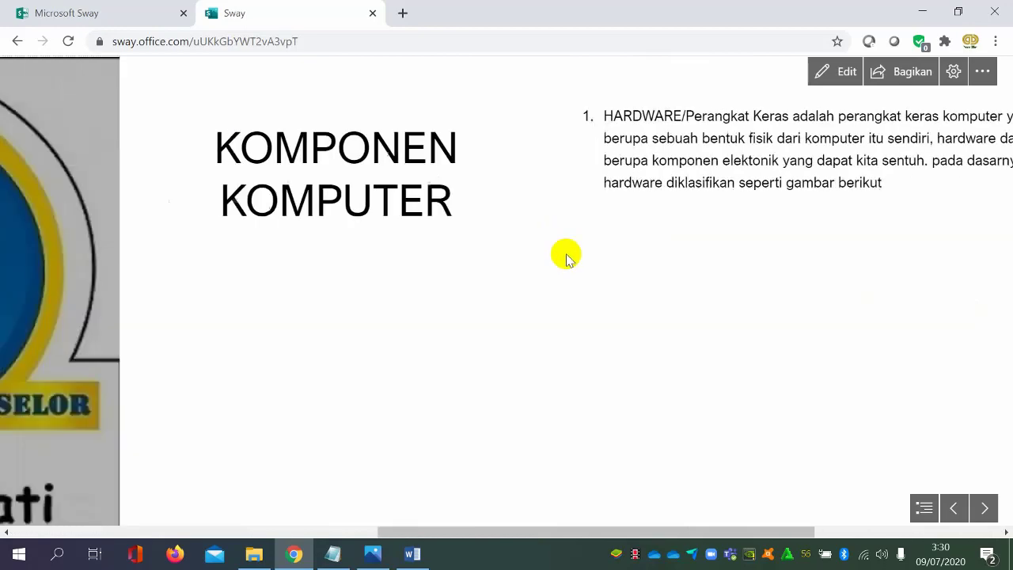
{"action": "scroll", "coordinate": [589, 251], "scroll_direction": "up", "scroll_amount": 1}
{"action": "scroll", "coordinate": [609, 257], "scroll_direction": "down", "scroll_amount": 3}
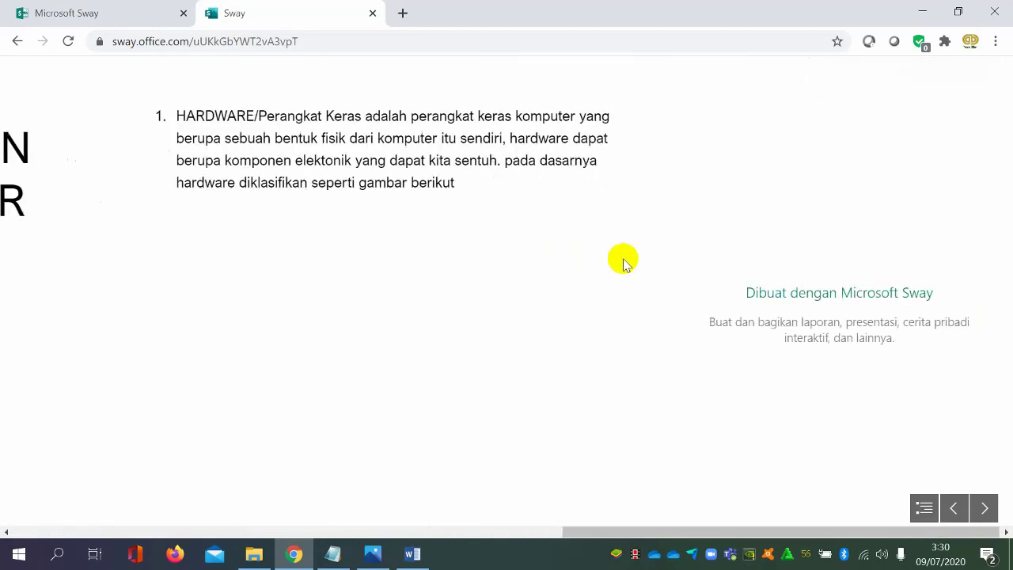
{"action": "scroll", "coordinate": [622, 261], "scroll_direction": "up", "scroll_amount": 3}
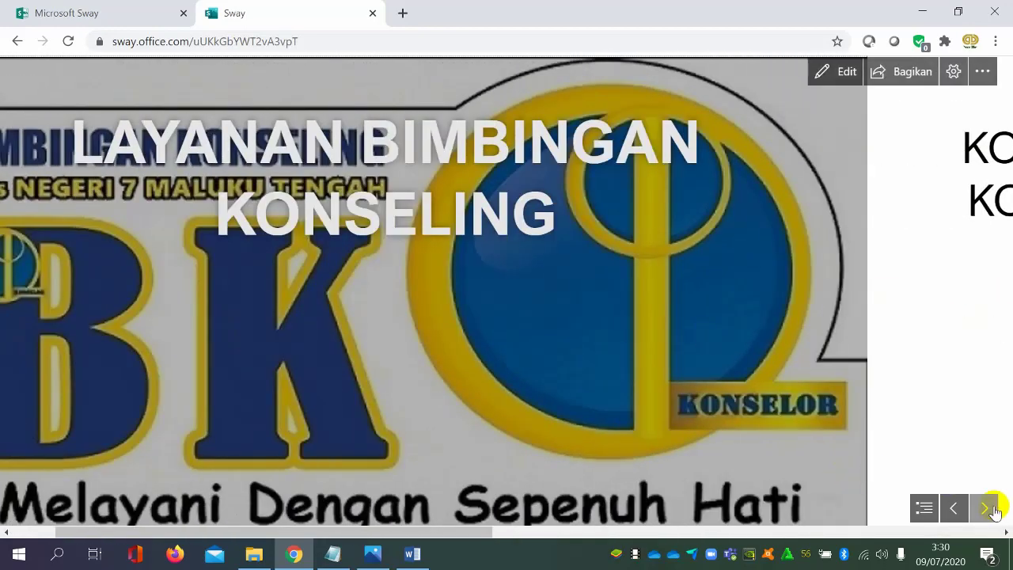
{"action": "left_click", "coordinate": [985, 508]}
{"action": "left_click", "coordinate": [985, 508]}
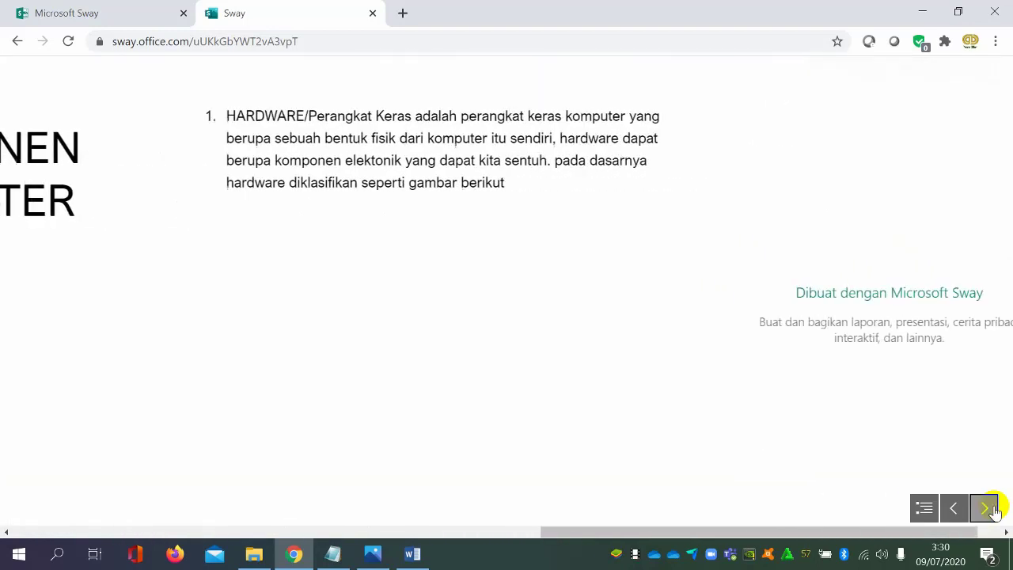
{"action": "left_click", "coordinate": [992, 510]}
Switch the Sway to the presentation-optimised layout and page between the title and the "KOMPONEN KOMPUTER" slide
{"action": "left_click", "coordinate": [948, 77]}
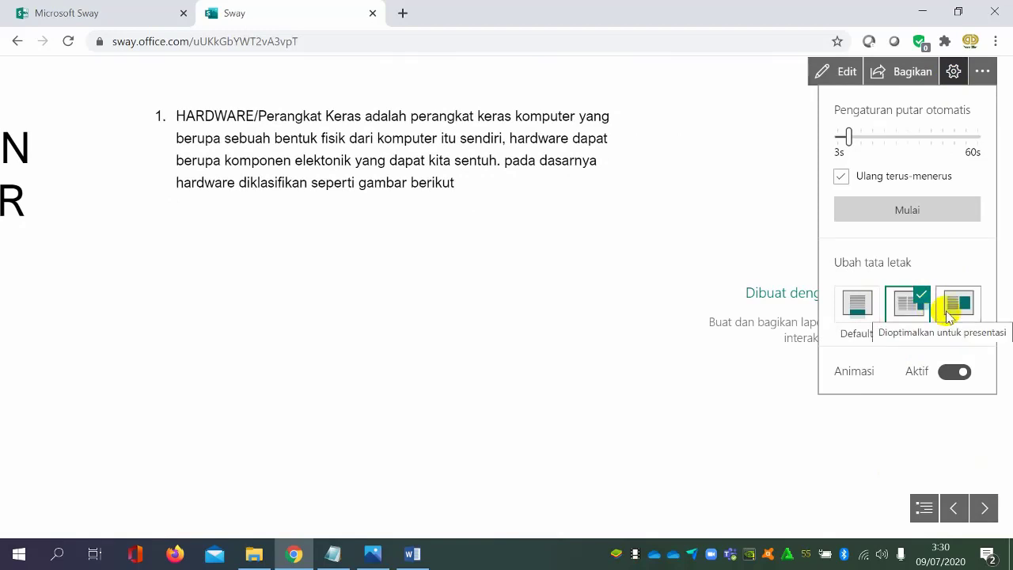
{"action": "left_click", "coordinate": [948, 313]}
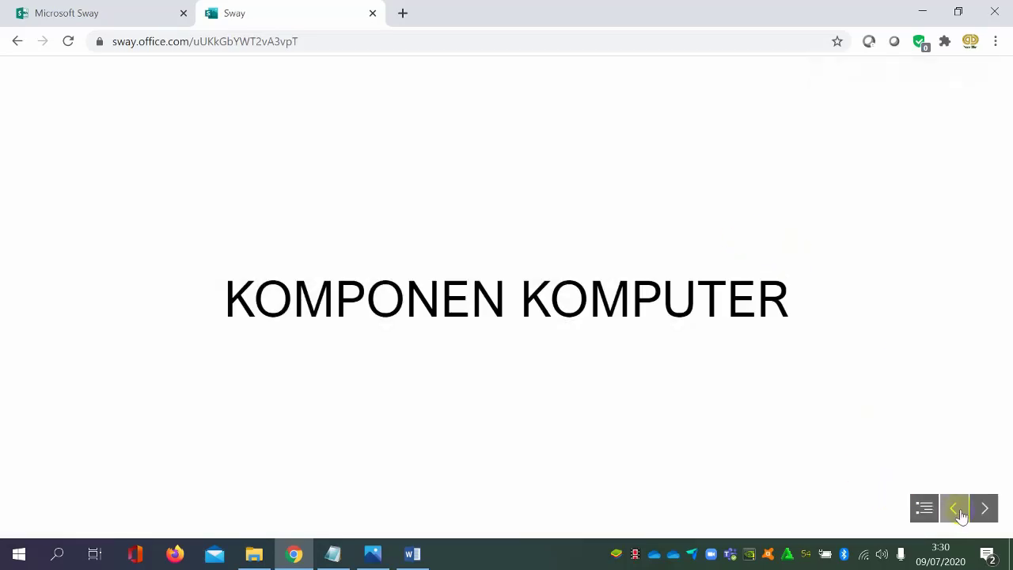
{"action": "left_click", "coordinate": [960, 515]}
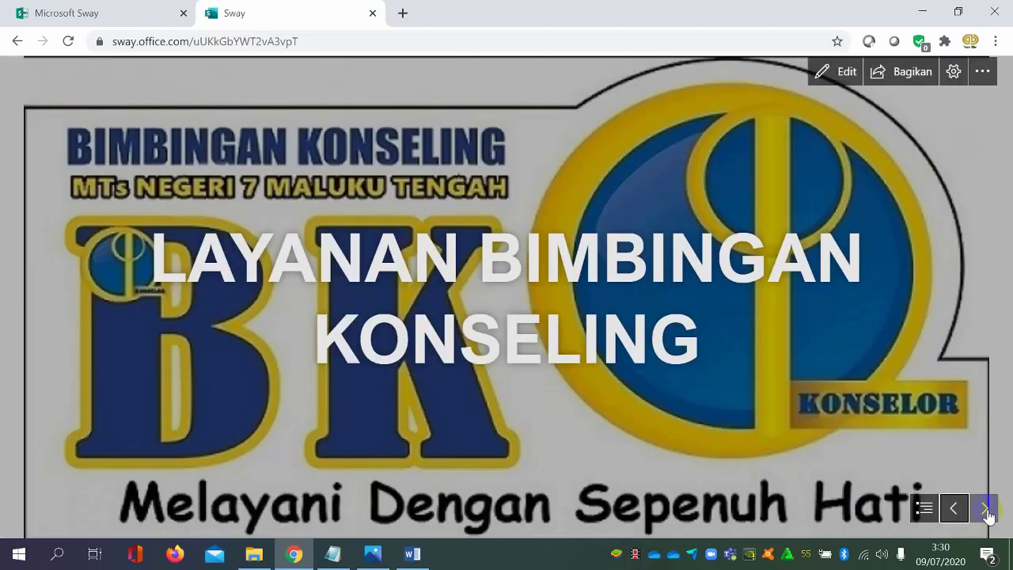
{"action": "left_click", "coordinate": [985, 509]}
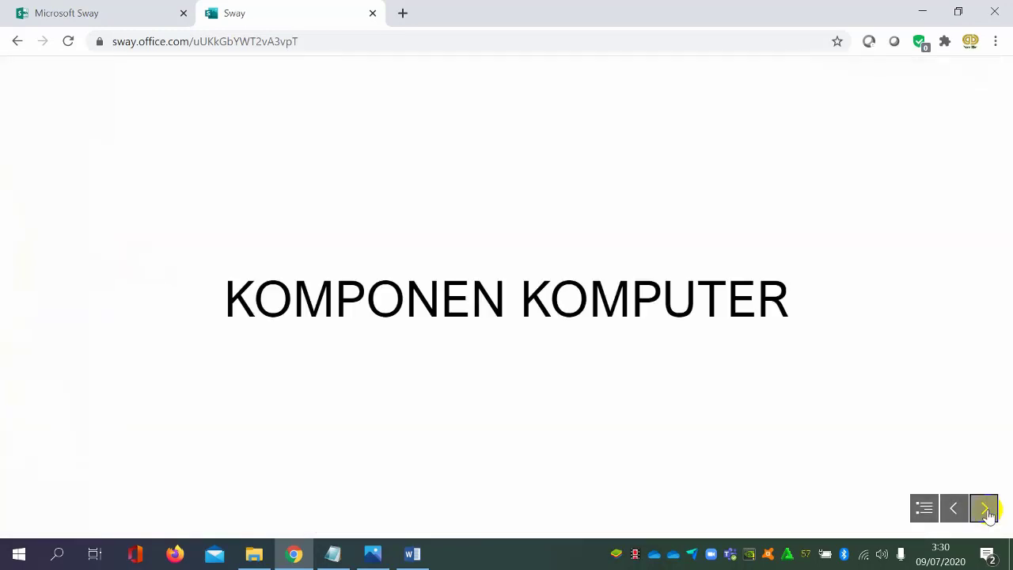
Page on to the hardware text slide, return to the title through the section overview, and reopen the Sway for editing
{"action": "left_click", "coordinate": [986, 510]}
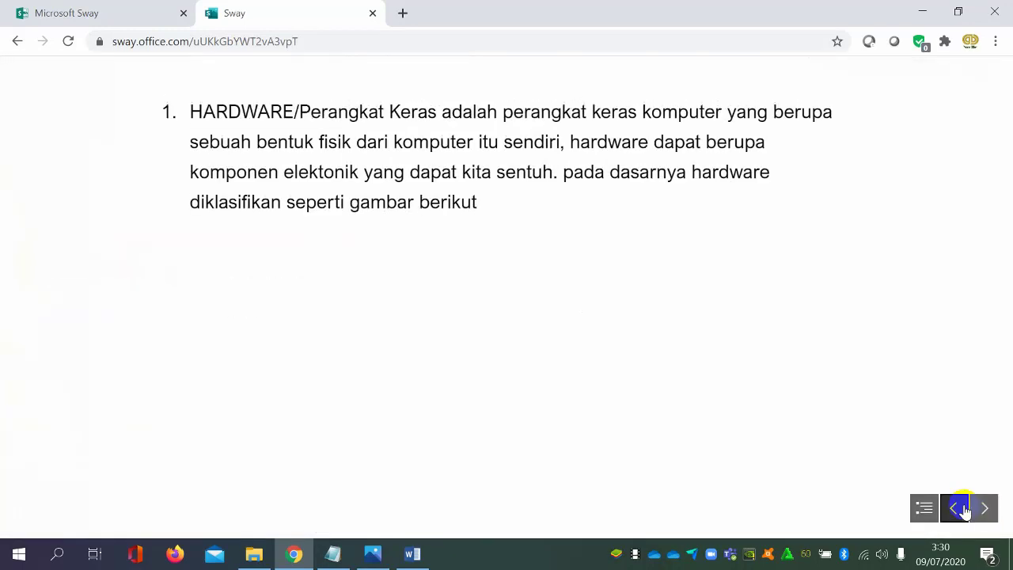
{"action": "left_click", "coordinate": [964, 511]}
{"action": "left_click", "coordinate": [925, 508]}
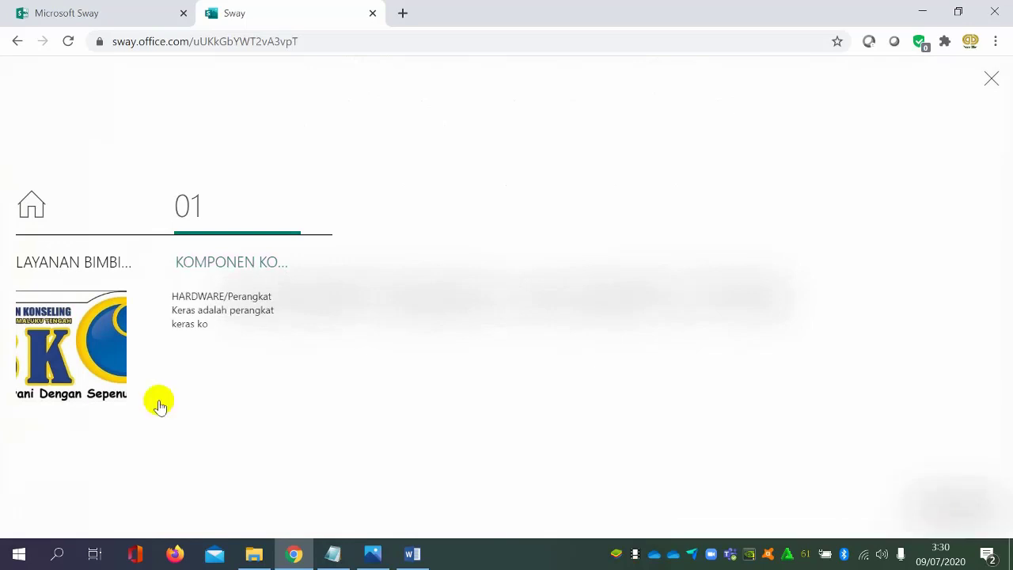
{"action": "left_click", "coordinate": [77, 279]}
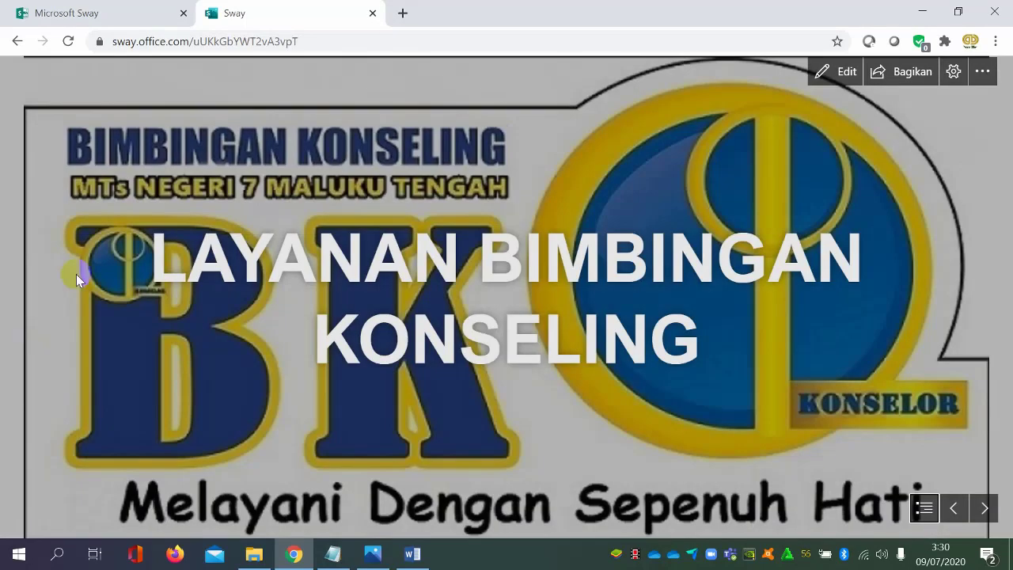
{"action": "left_click", "coordinate": [823, 71]}
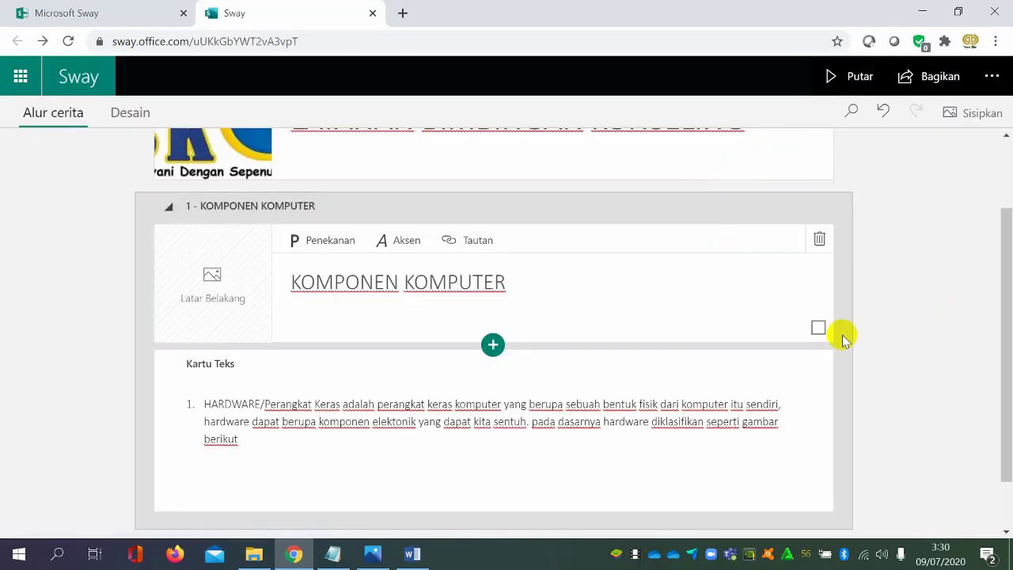
Set the hardware text card's emphasis to moderate and remove the blank line at the end of its text
{"action": "scroll", "coordinate": [699, 389], "scroll_direction": "down", "scroll_amount": 1}
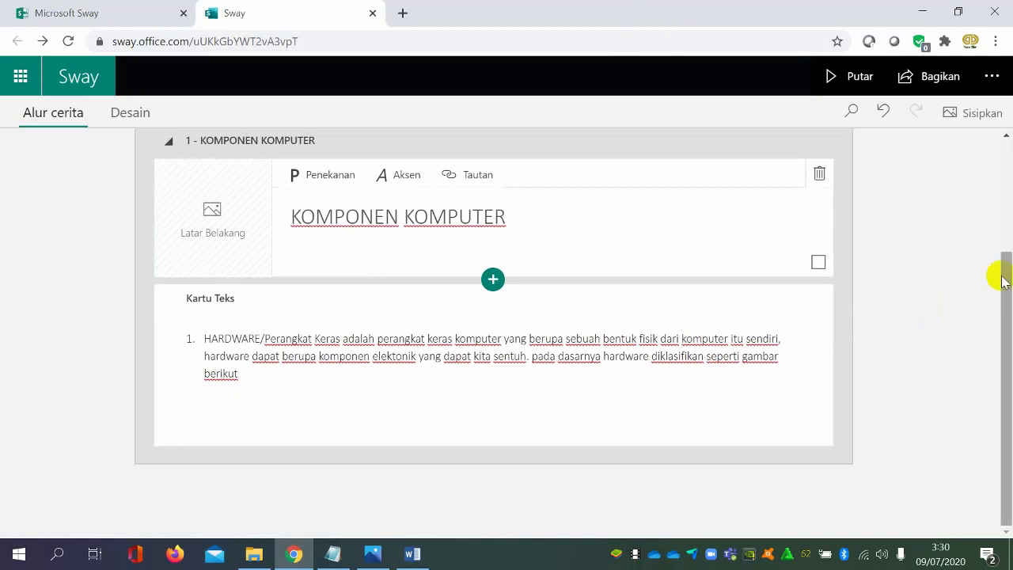
{"action": "left_click", "coordinate": [543, 417]}
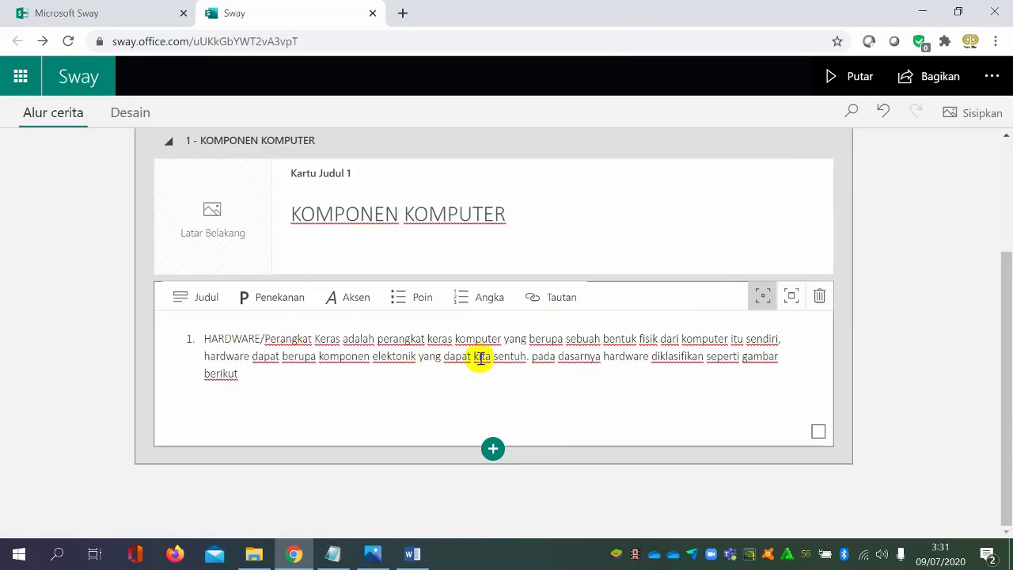
{"action": "left_click", "coordinate": [429, 235]}
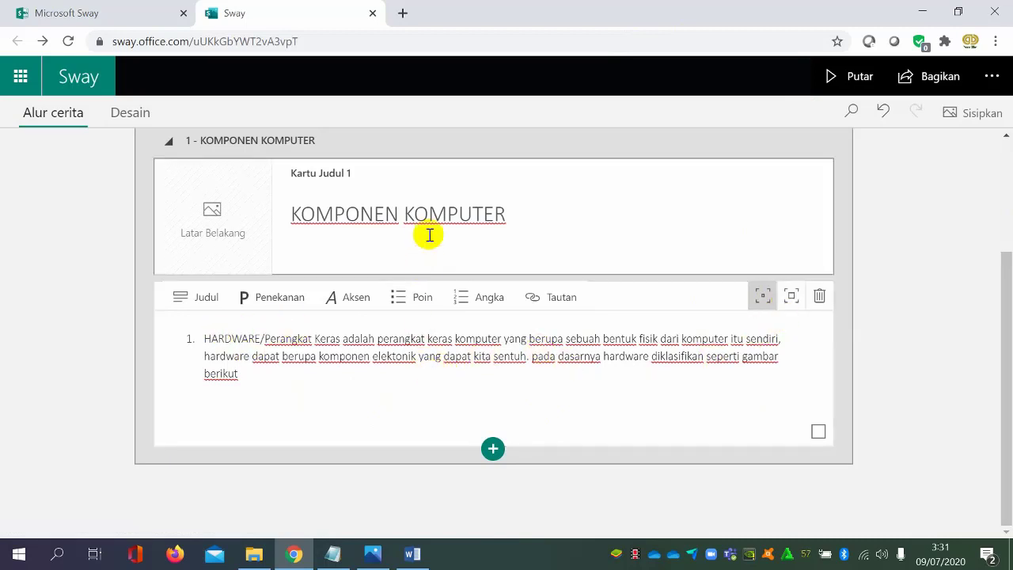
{"action": "left_click", "coordinate": [792, 298]}
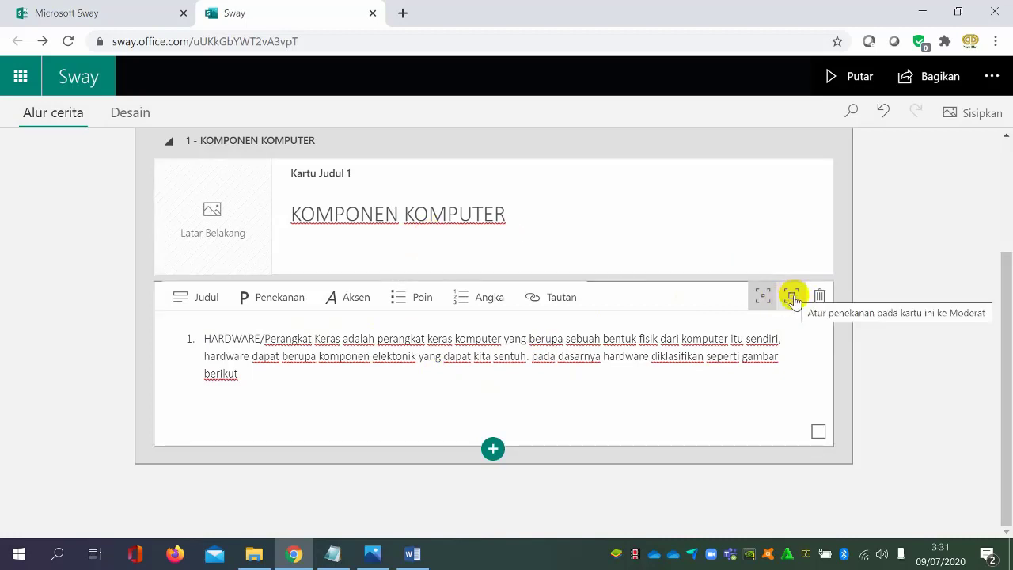
{"action": "left_click", "coordinate": [792, 299]}
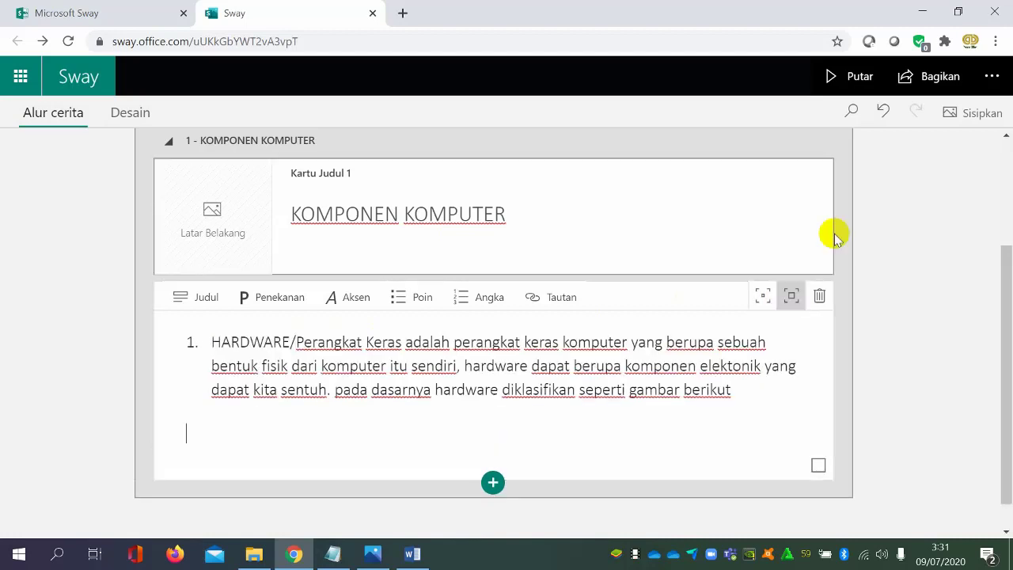
{"action": "left_click", "coordinate": [500, 450]}
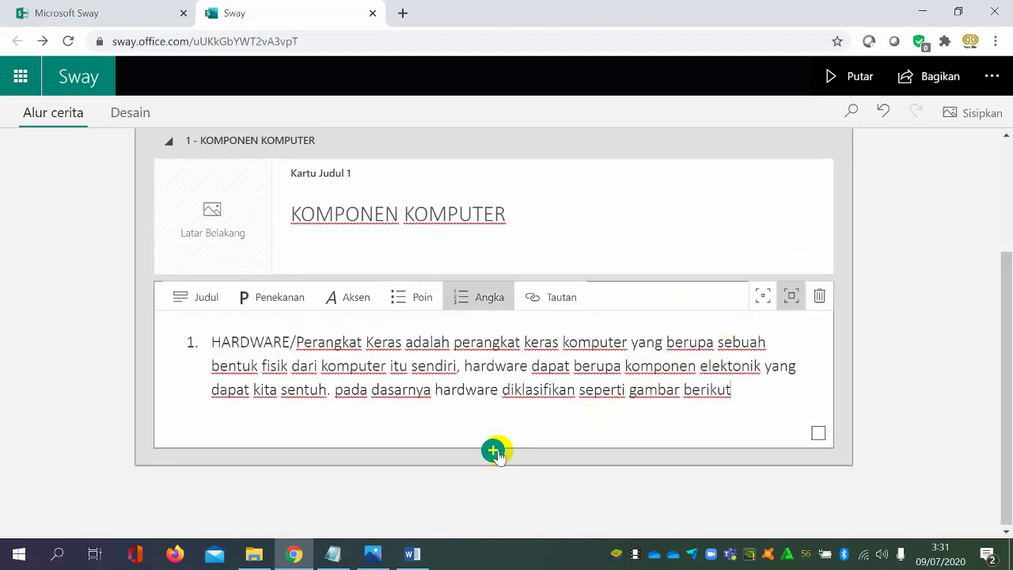
Preview the Sway from the title down to the enlarged hardware text and return to the storyline
{"action": "left_click", "coordinate": [859, 76]}
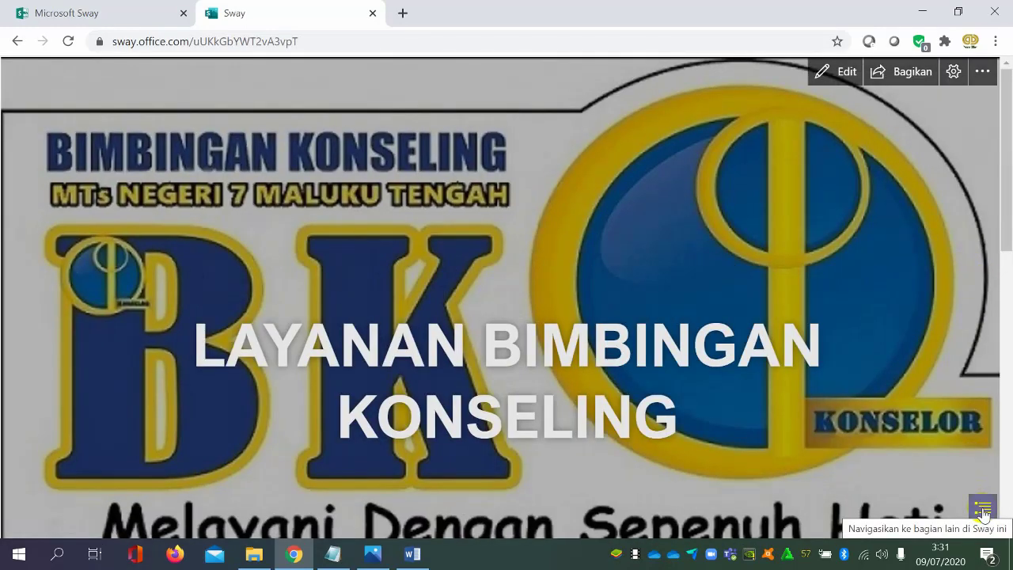
{"action": "left_click", "coordinate": [983, 511]}
{"action": "scroll", "coordinate": [863, 425], "scroll_direction": "down", "scroll_amount": 5}
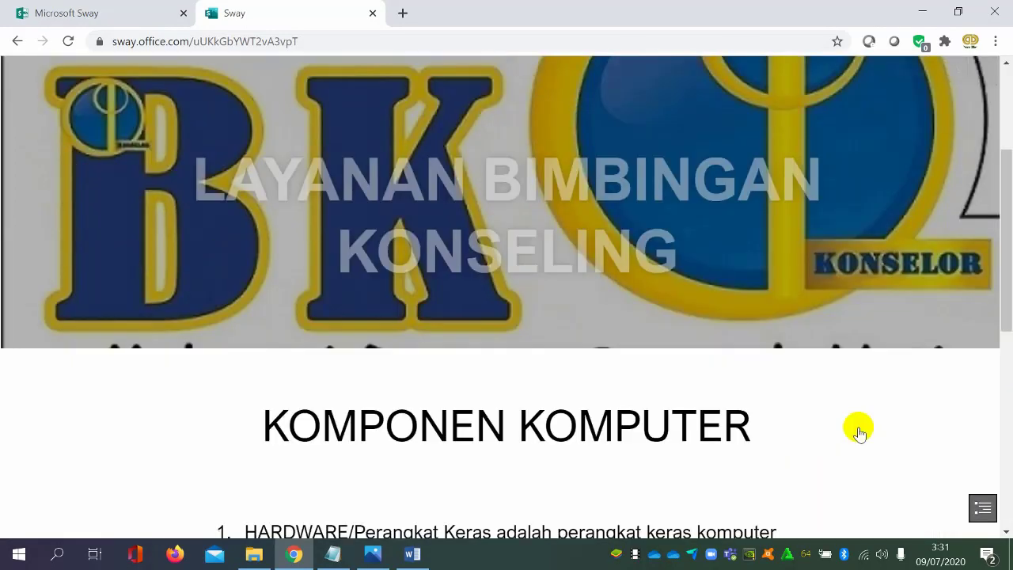
{"action": "scroll", "coordinate": [860, 432], "scroll_direction": "up", "scroll_amount": 5}
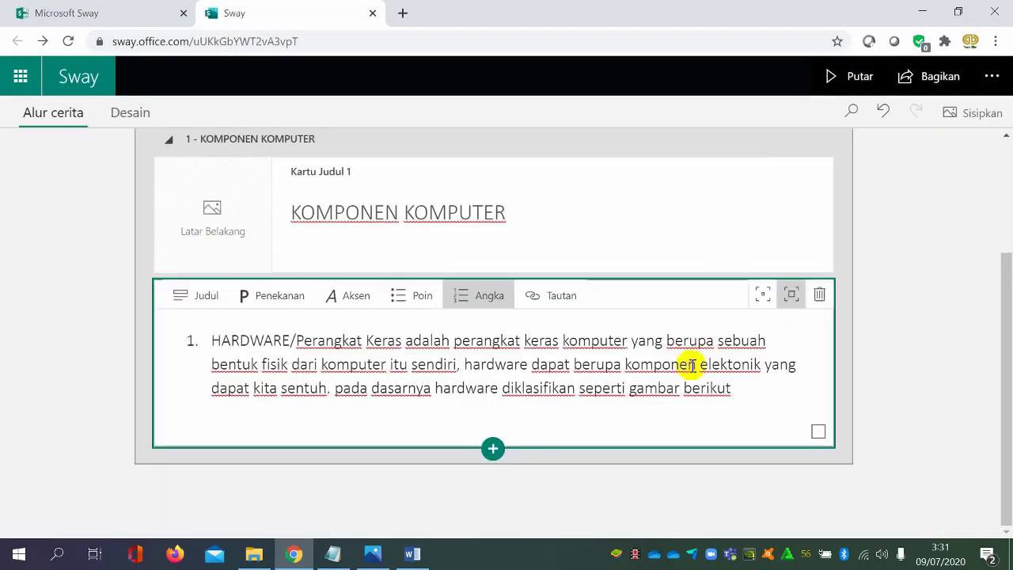
{"action": "left_click", "coordinate": [883, 355]}
{"action": "left_click", "coordinate": [541, 434]}
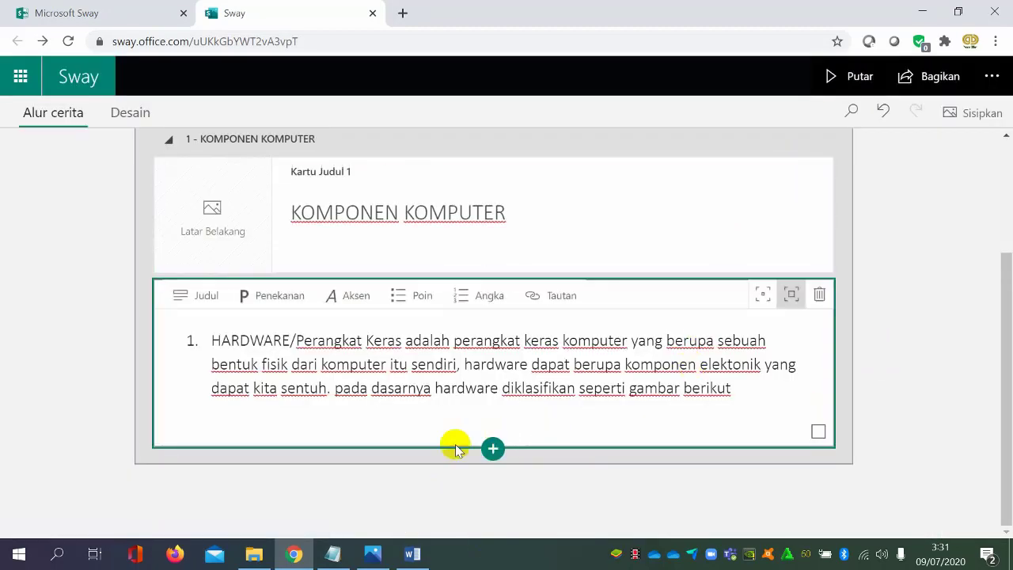
{"action": "left_click", "coordinate": [491, 446]}
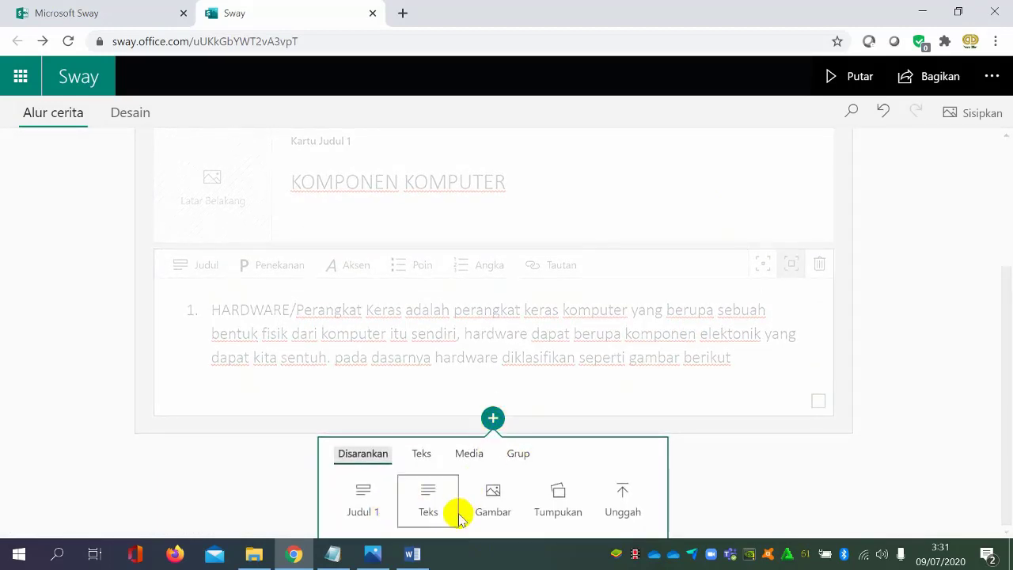
{"action": "left_click", "coordinate": [424, 497]}
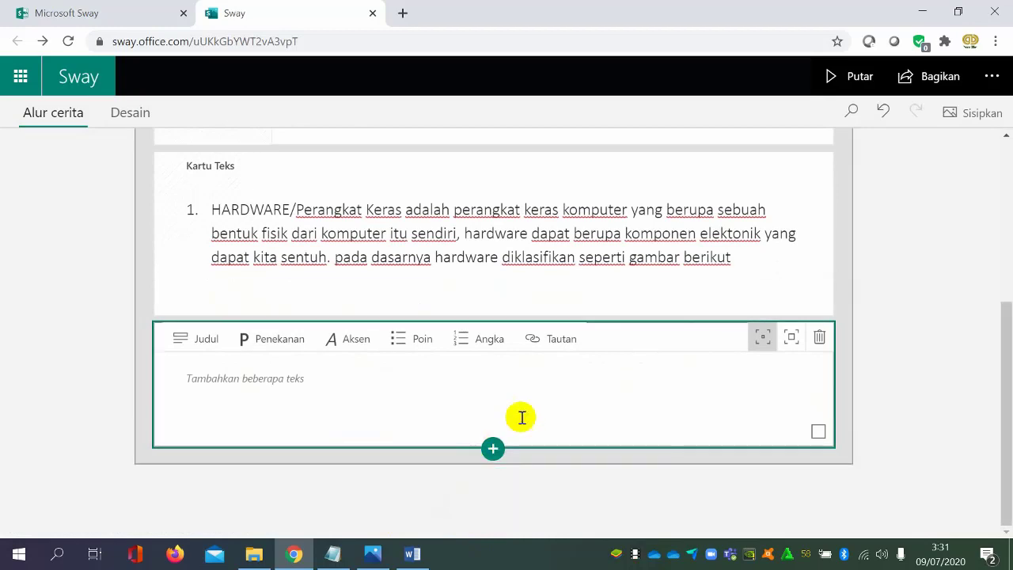
{"action": "left_click", "coordinate": [409, 556]}
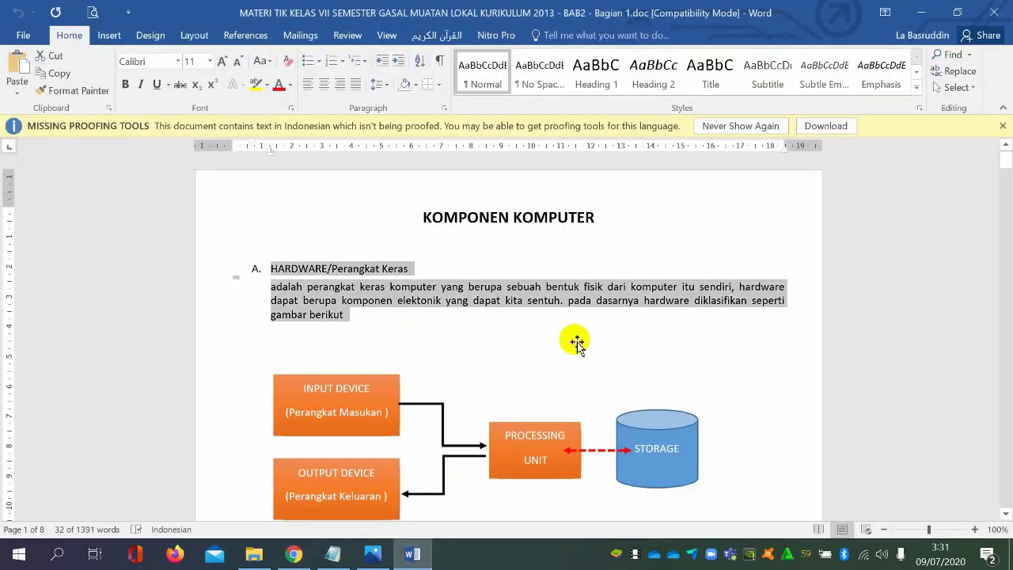
{"action": "scroll", "coordinate": [573, 336], "scroll_direction": "down", "scroll_amount": 3}
{"action": "left_click", "coordinate": [832, 395]}
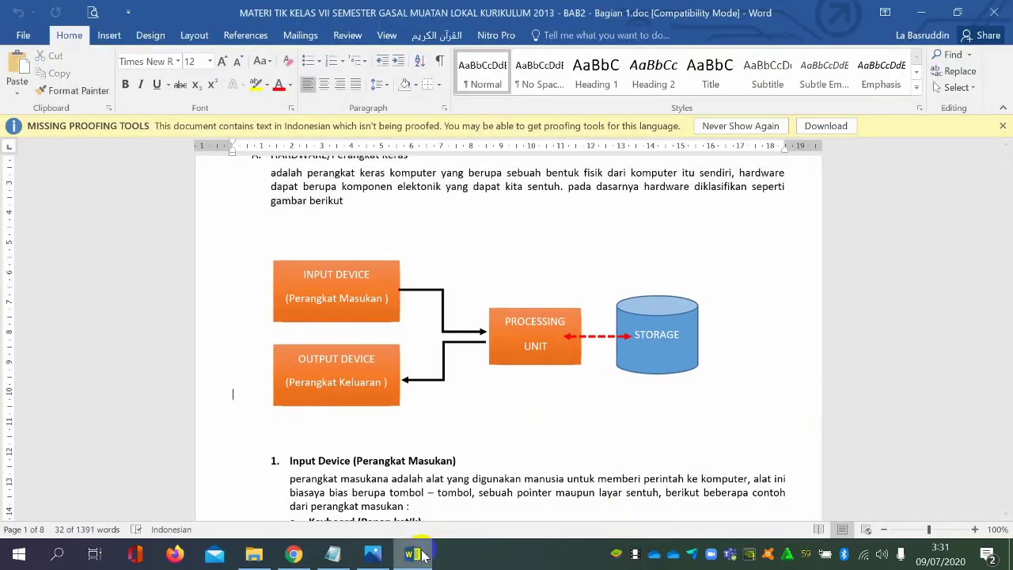
{"action": "left_click", "coordinate": [310, 554]}
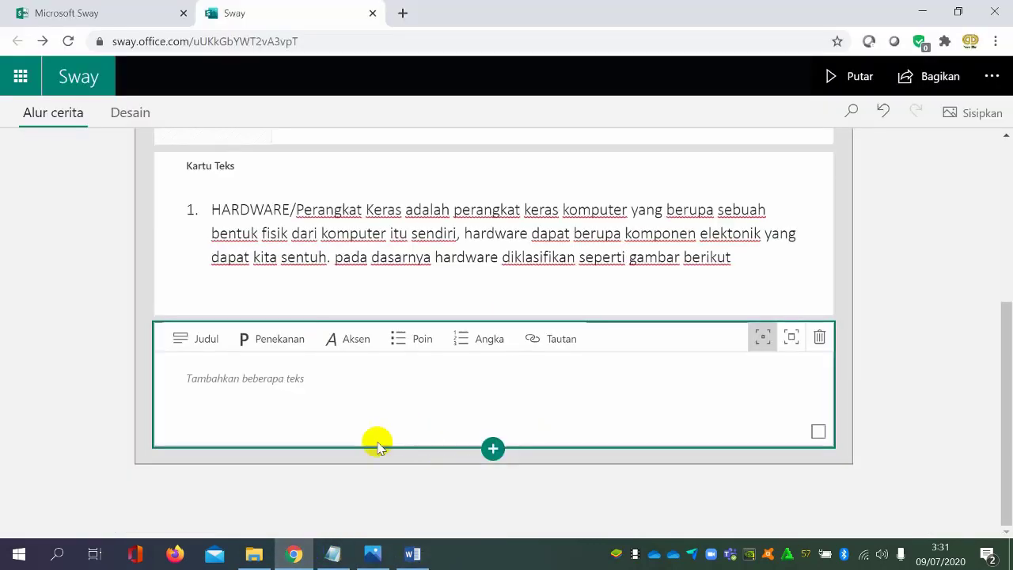
{"action": "left_click", "coordinate": [818, 339]}
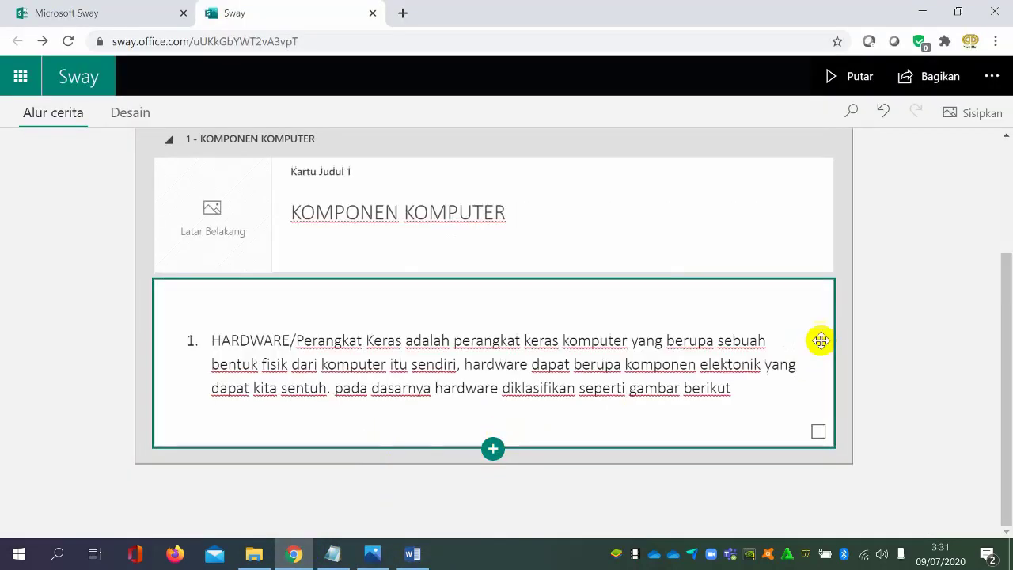
Add an image card below the hardware text card and choose to upload its picture from the device
{"action": "left_click", "coordinate": [491, 448]}
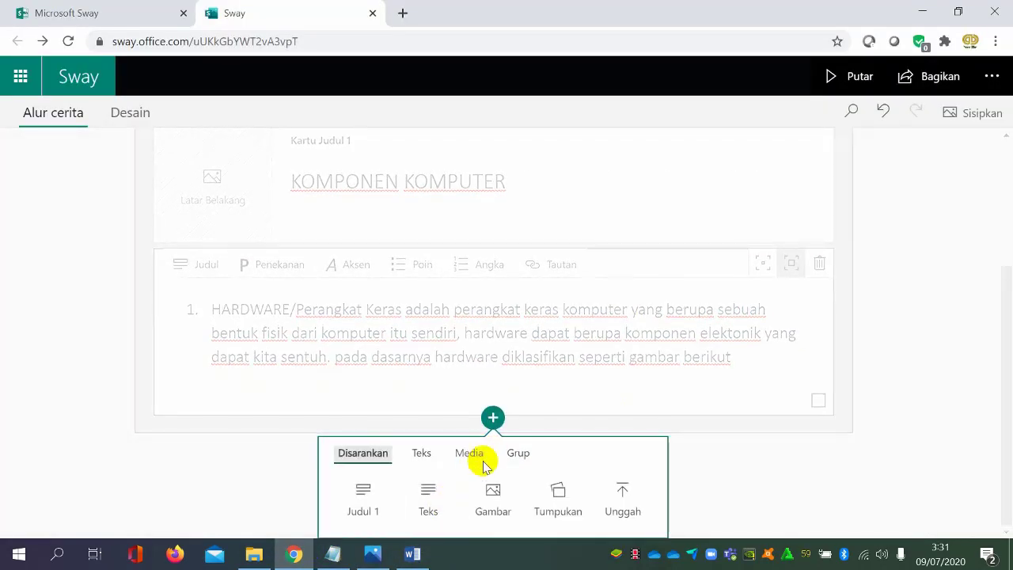
{"action": "left_click", "coordinate": [492, 497]}
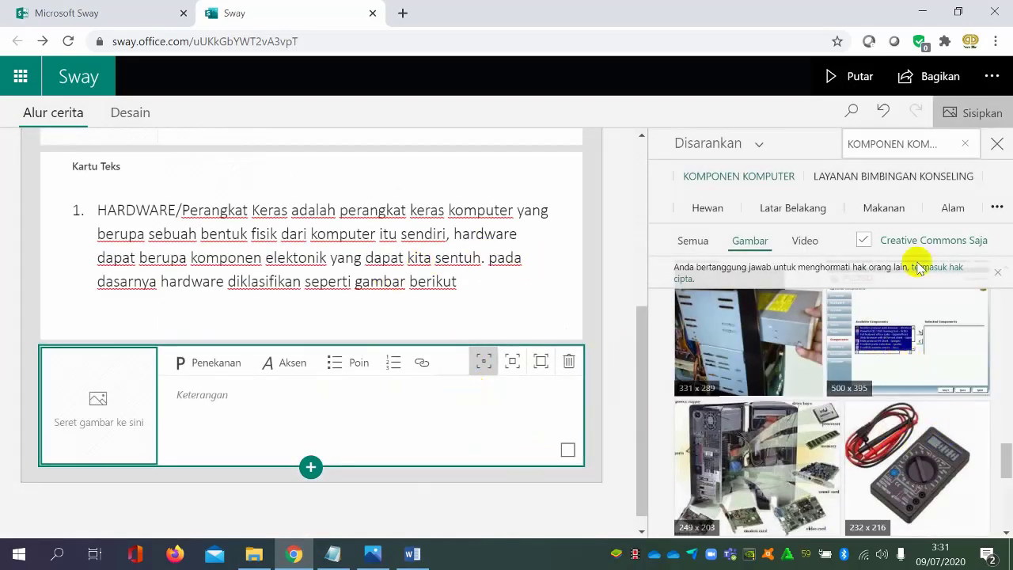
{"action": "left_click", "coordinate": [752, 150]}
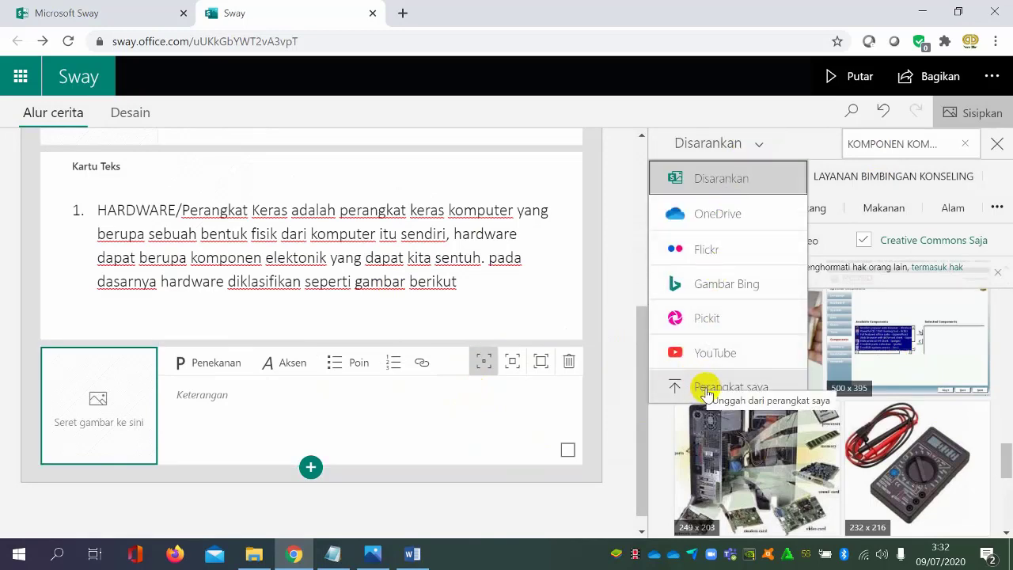
{"action": "left_click", "coordinate": [707, 388]}
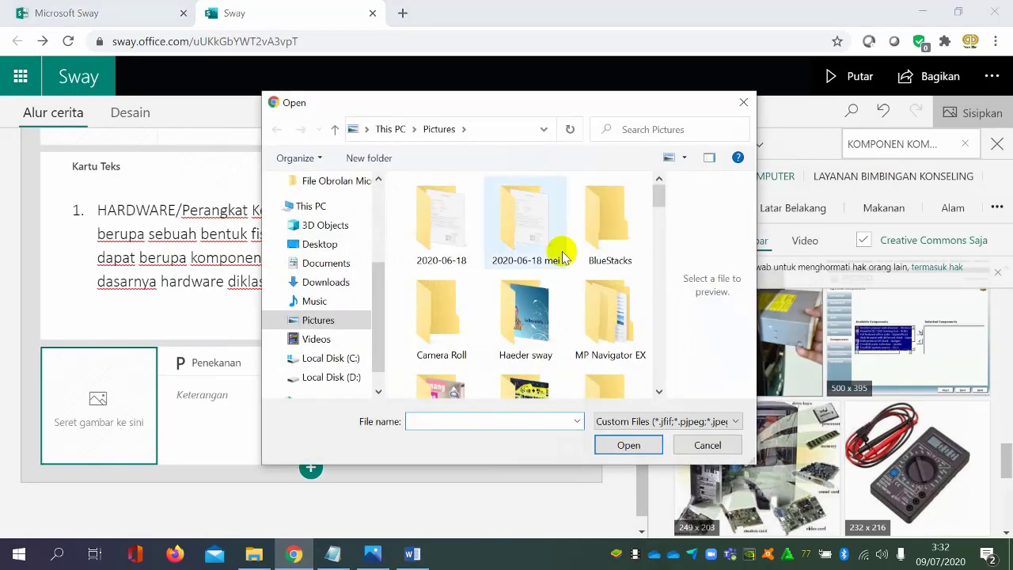
Upload "01. Gambar HARDWARE - perangkat keras.png" from DATA PELATIHAN 2020 > E-Modul Google Sites > Bahan Ajar TIK on drive D
{"action": "left_click", "coordinate": [340, 378]}
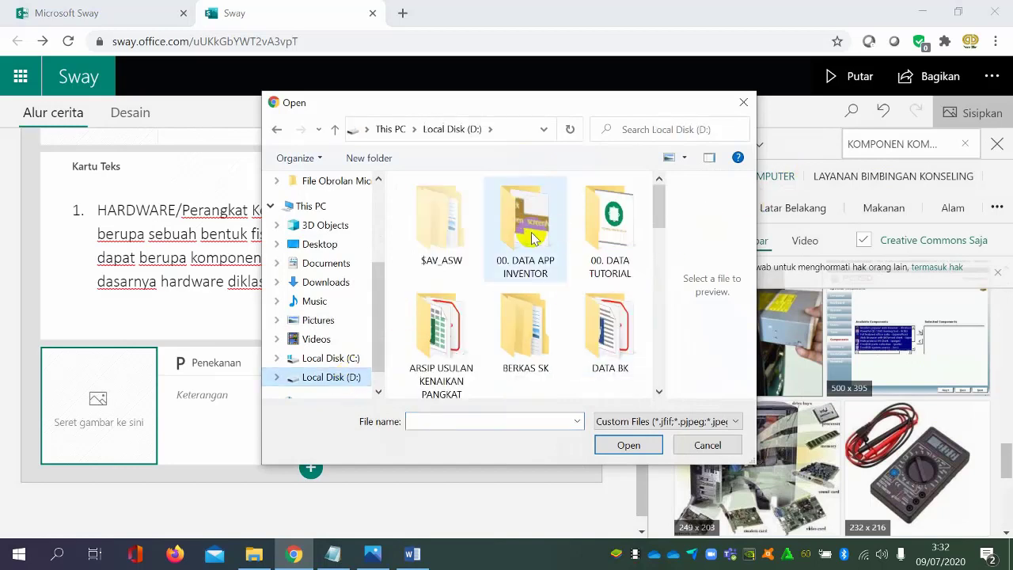
{"action": "scroll", "coordinate": [574, 289], "scroll_direction": "down", "scroll_amount": 1}
{"action": "scroll", "coordinate": [573, 287], "scroll_direction": "down", "scroll_amount": 1}
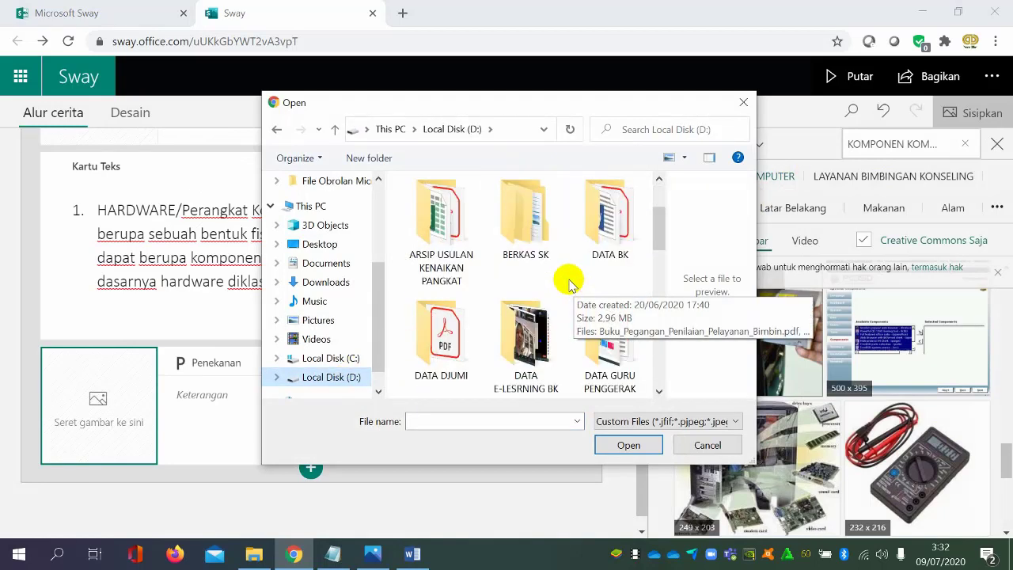
{"action": "scroll", "coordinate": [467, 295], "scroll_direction": "down", "scroll_amount": 1}
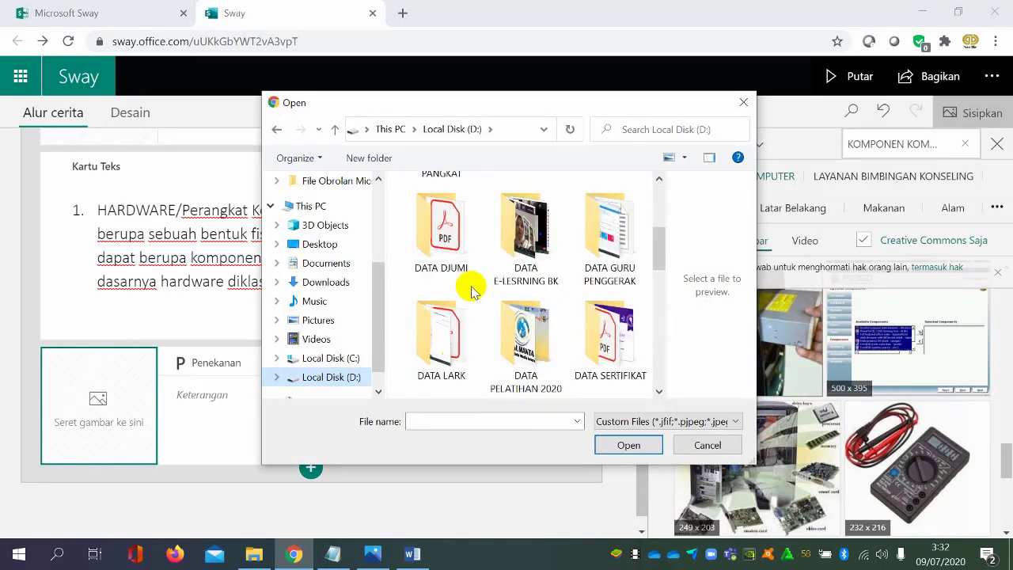
{"action": "double_click", "coordinate": [538, 326]}
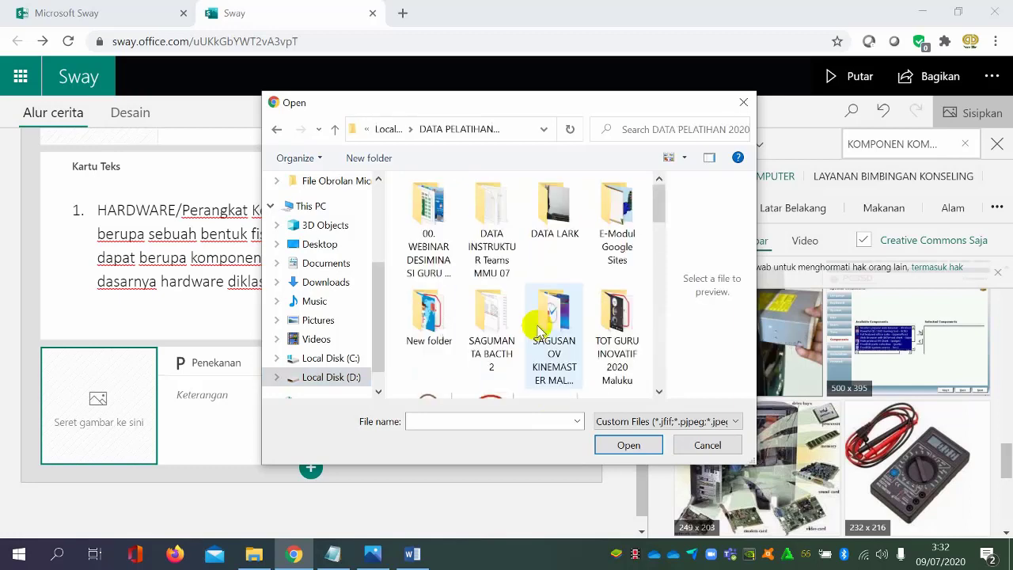
{"action": "double_click", "coordinate": [610, 247]}
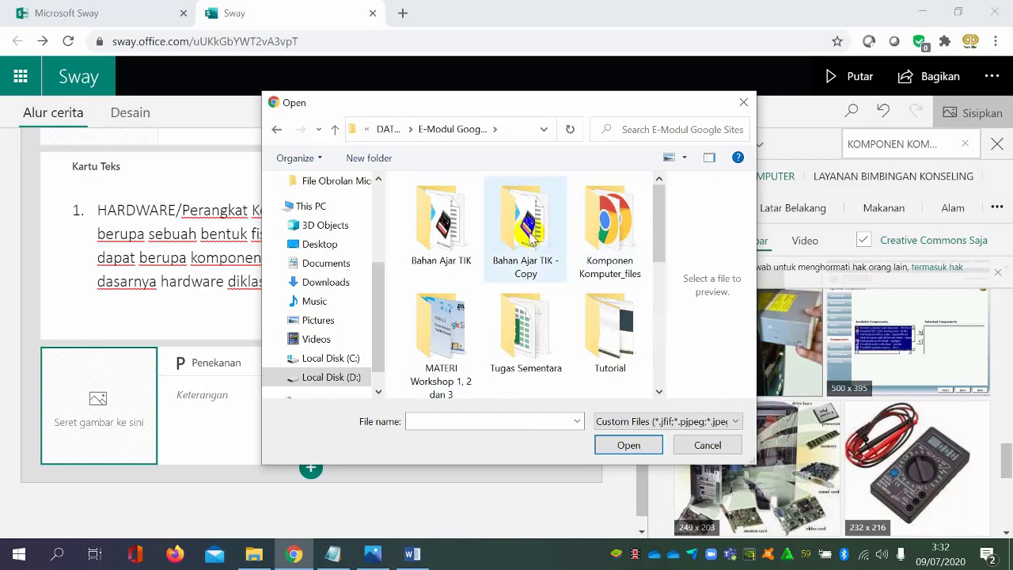
{"action": "double_click", "coordinate": [440, 225]}
{"action": "left_click", "coordinate": [441, 237]}
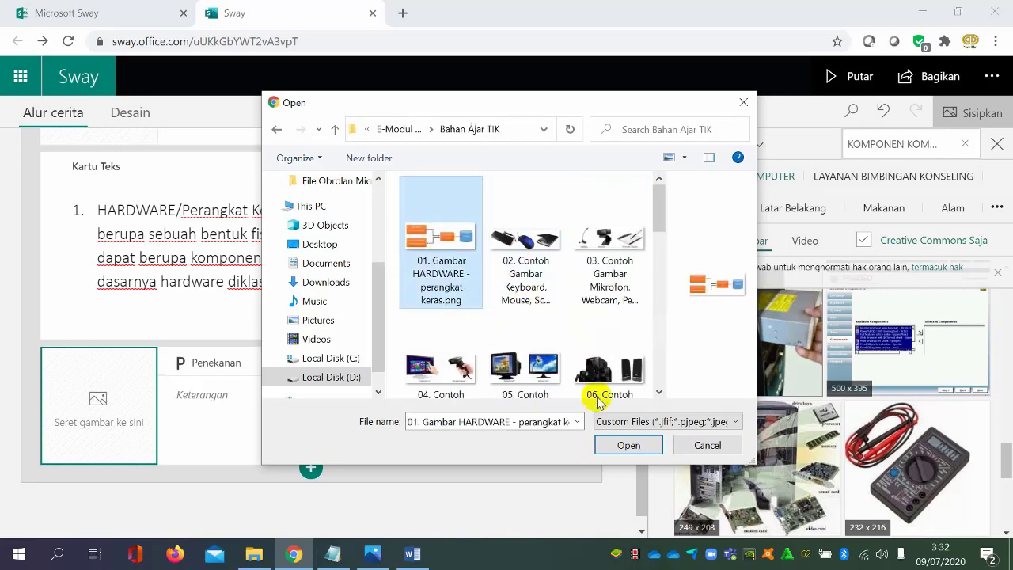
{"action": "left_click", "coordinate": [629, 445]}
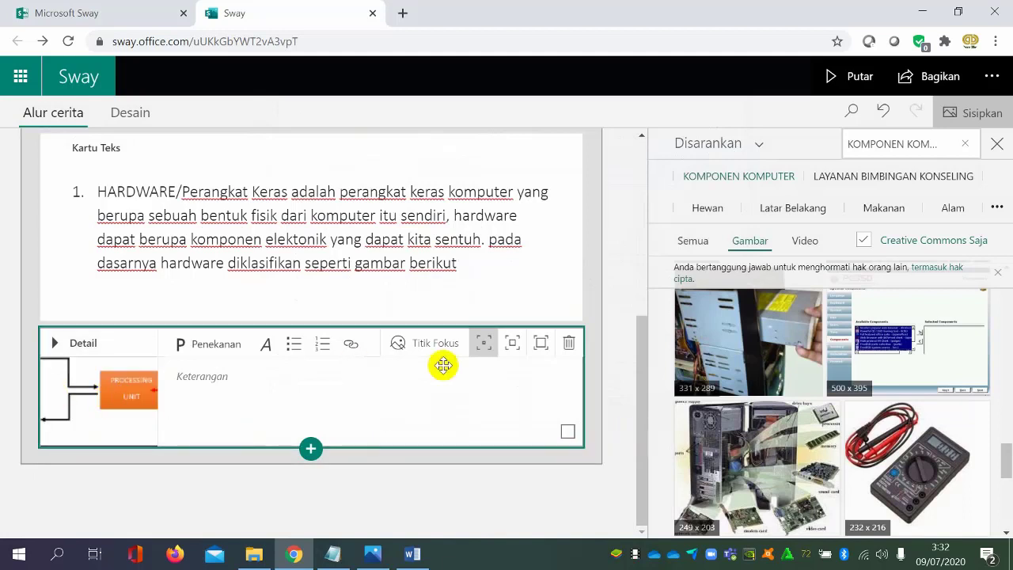
Give the hardware diagram's card the strongest emphasis and mark the whole picture as important in its focus points
{"action": "left_click", "coordinate": [507, 349]}
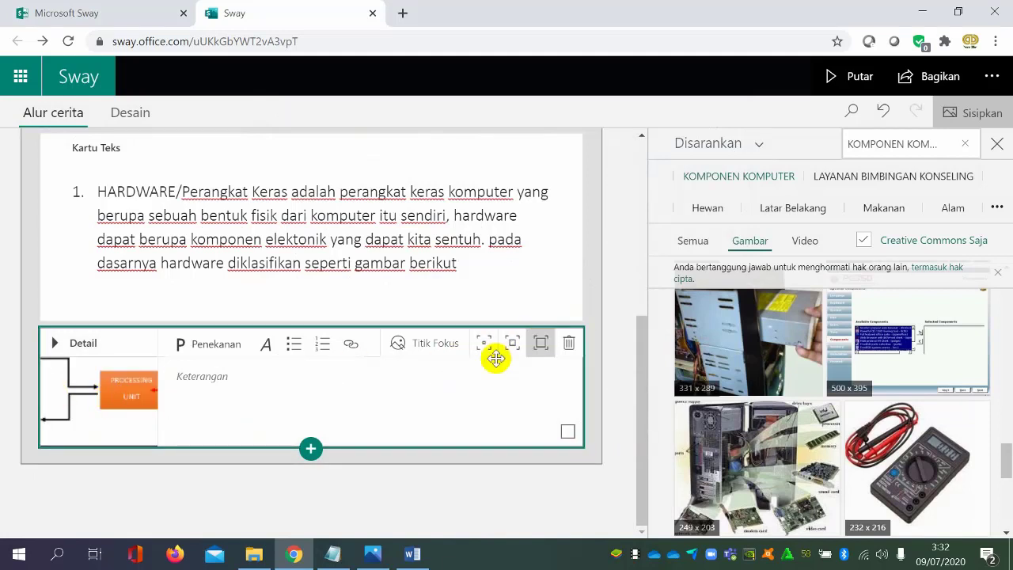
{"action": "left_click", "coordinate": [552, 348]}
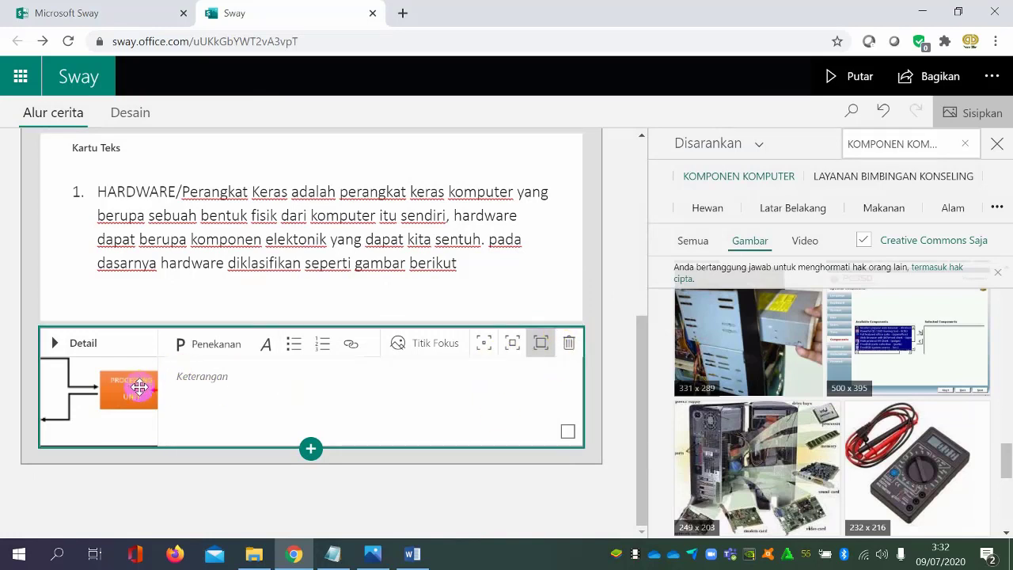
{"action": "left_click", "coordinate": [430, 345]}
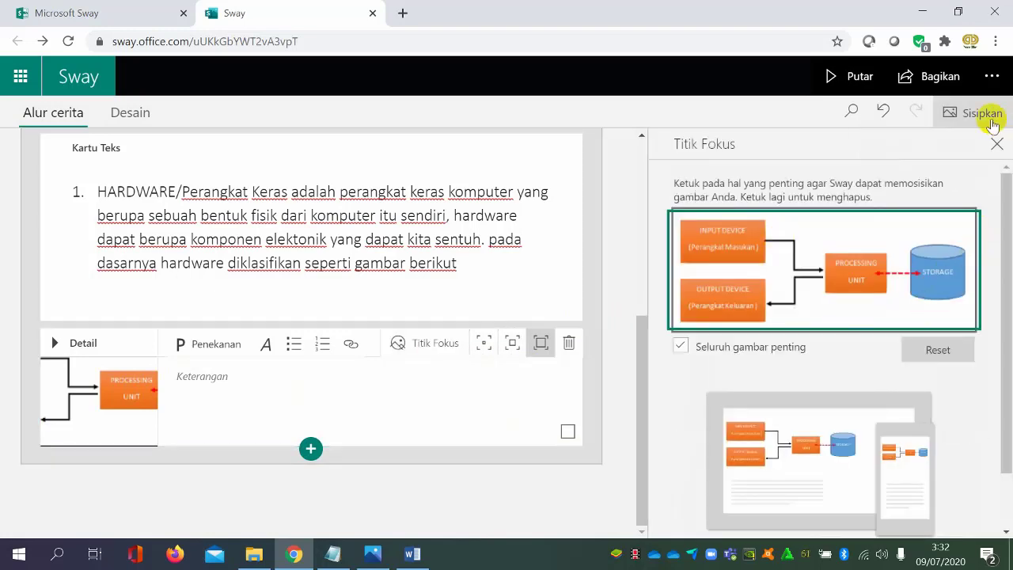
{"action": "left_click", "coordinate": [964, 121]}
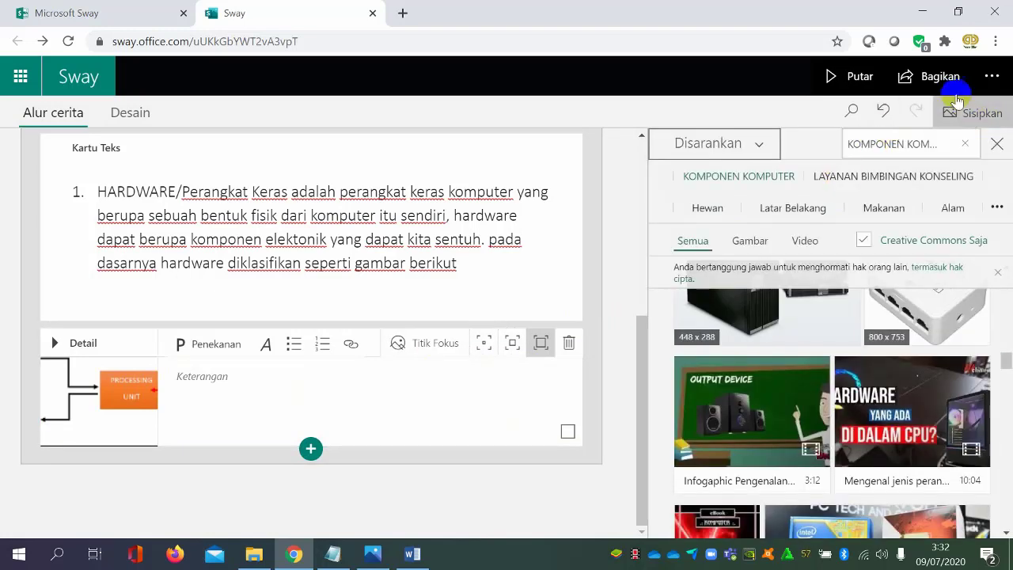
Preview the Sway to check the hardware diagram below the KOMPONEN KOMPUTER text, and return to the storyline
{"action": "left_click", "coordinate": [855, 76]}
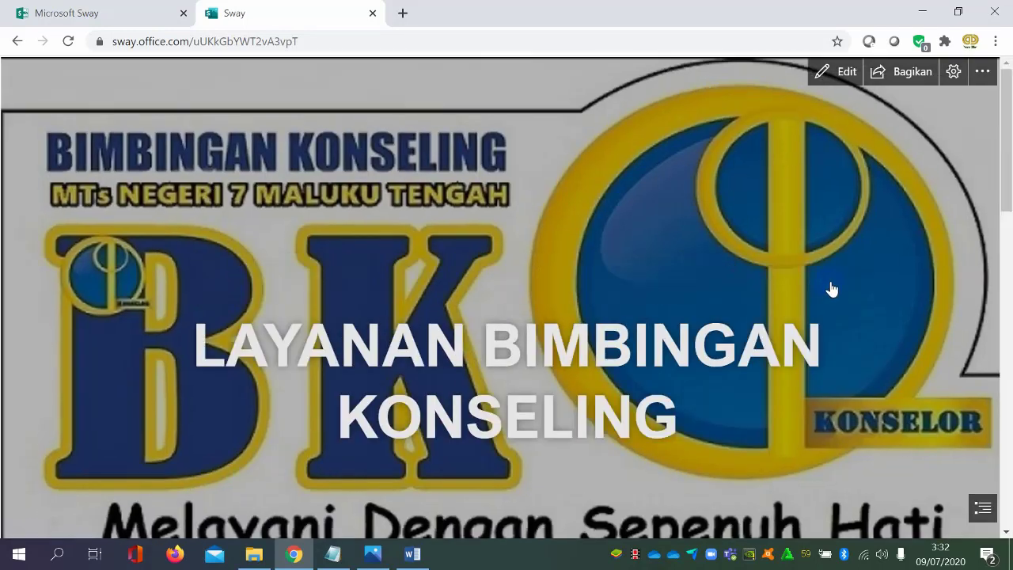
{"action": "scroll", "coordinate": [886, 222], "scroll_direction": "down", "scroll_amount": 10}
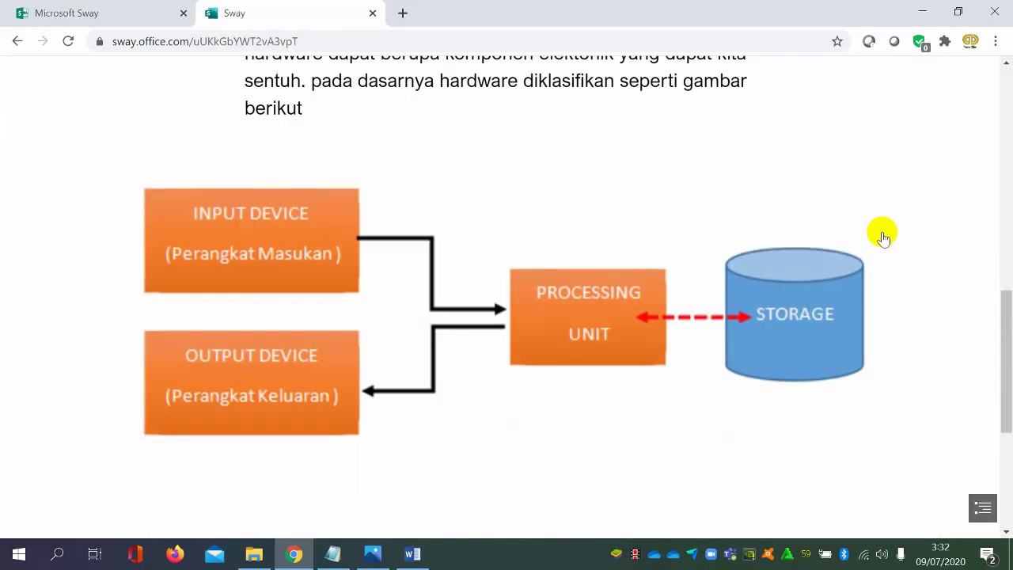
{"action": "scroll", "coordinate": [883, 236], "scroll_direction": "up", "scroll_amount": 4}
{"action": "scroll", "coordinate": [883, 236], "scroll_direction": "down", "scroll_amount": 1}
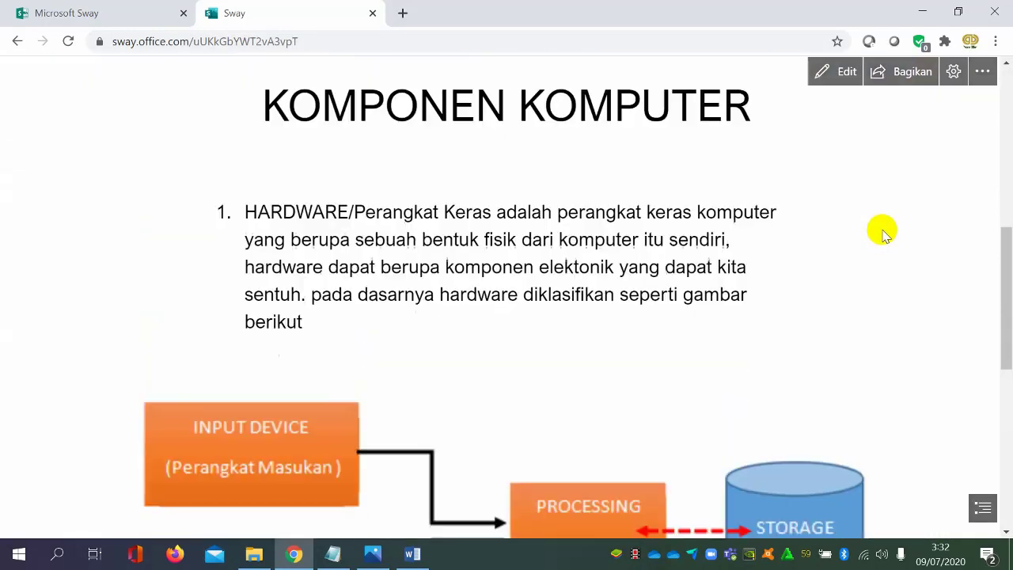
{"action": "scroll", "coordinate": [883, 232], "scroll_direction": "up", "scroll_amount": 3}
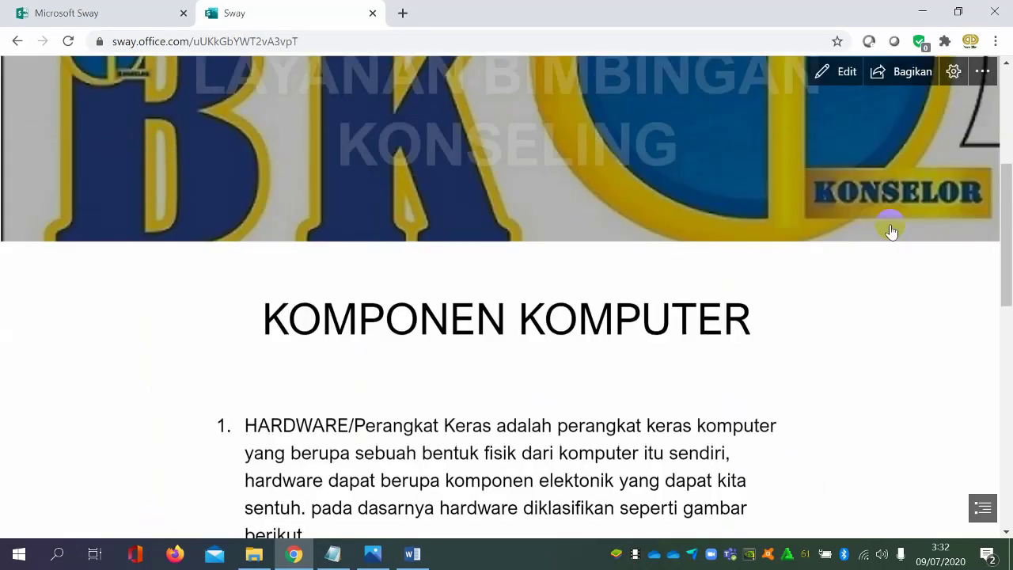
{"action": "left_click", "coordinate": [842, 79]}
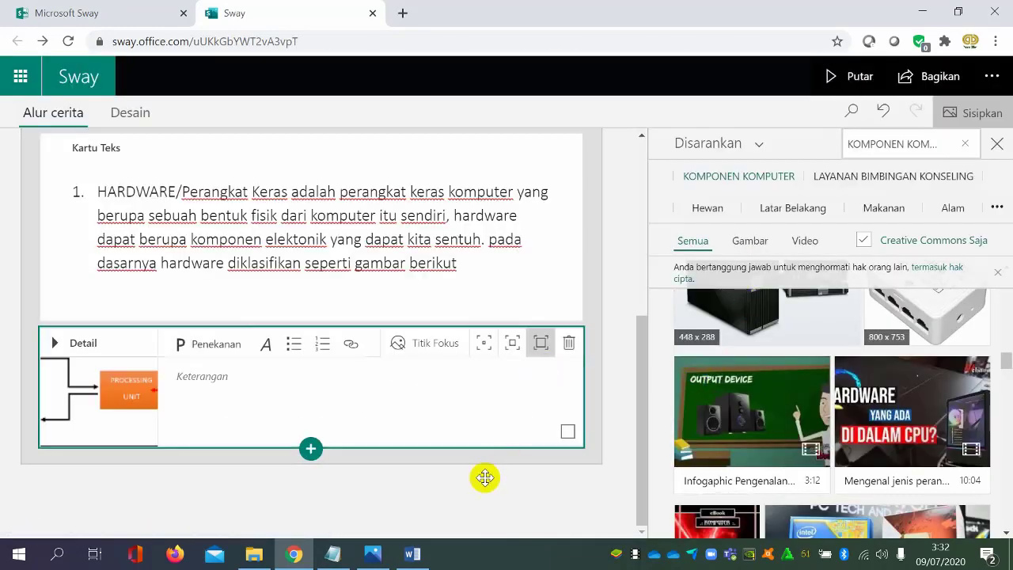
Add a text card below the hardware diagram's card and switch to the Input Device section of the Word document
{"action": "left_click", "coordinate": [310, 449]}
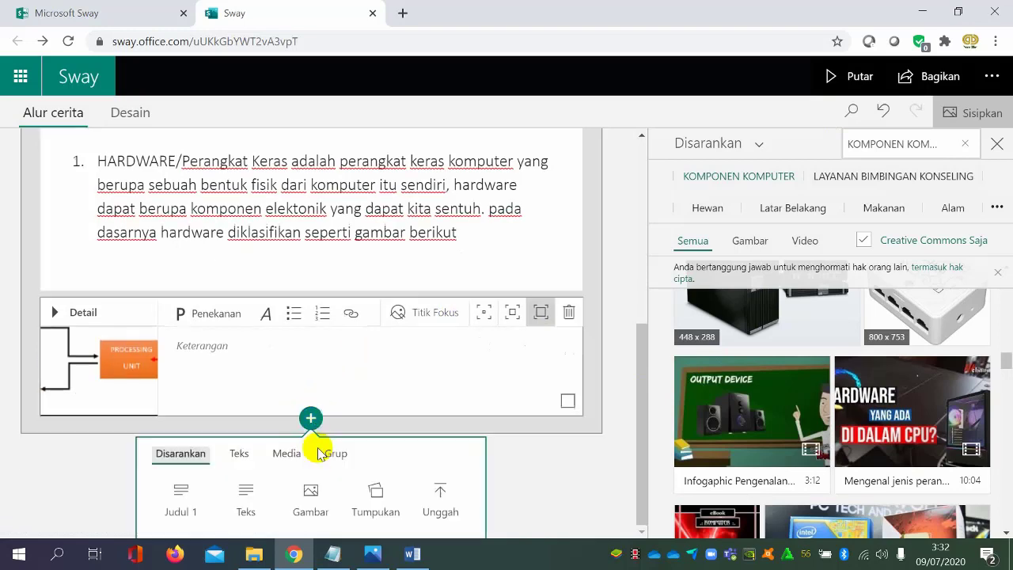
{"action": "left_click", "coordinate": [245, 500]}
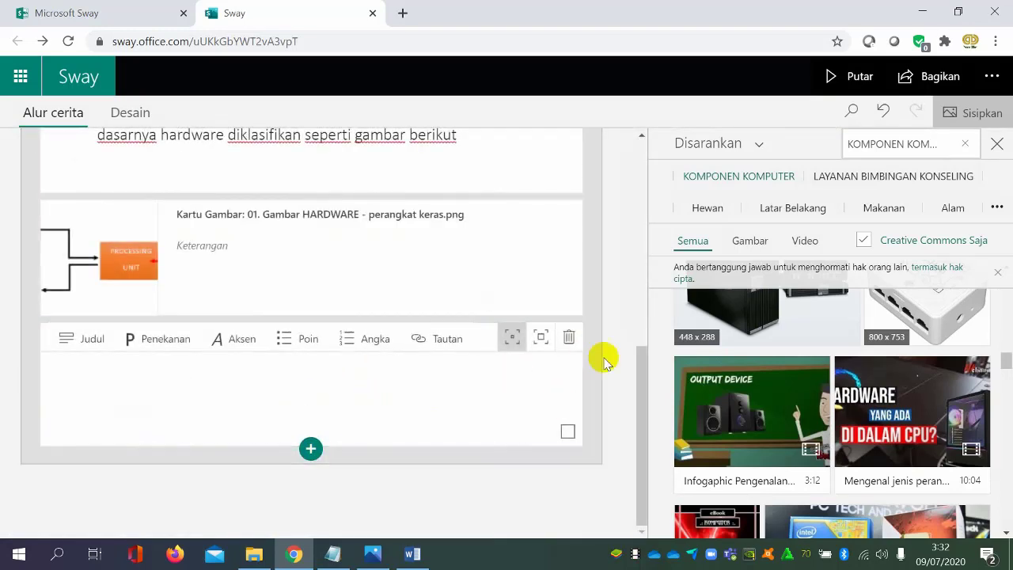
{"action": "left_click", "coordinate": [411, 556]}
{"action": "scroll", "coordinate": [491, 353], "scroll_direction": "down", "scroll_amount": 3}
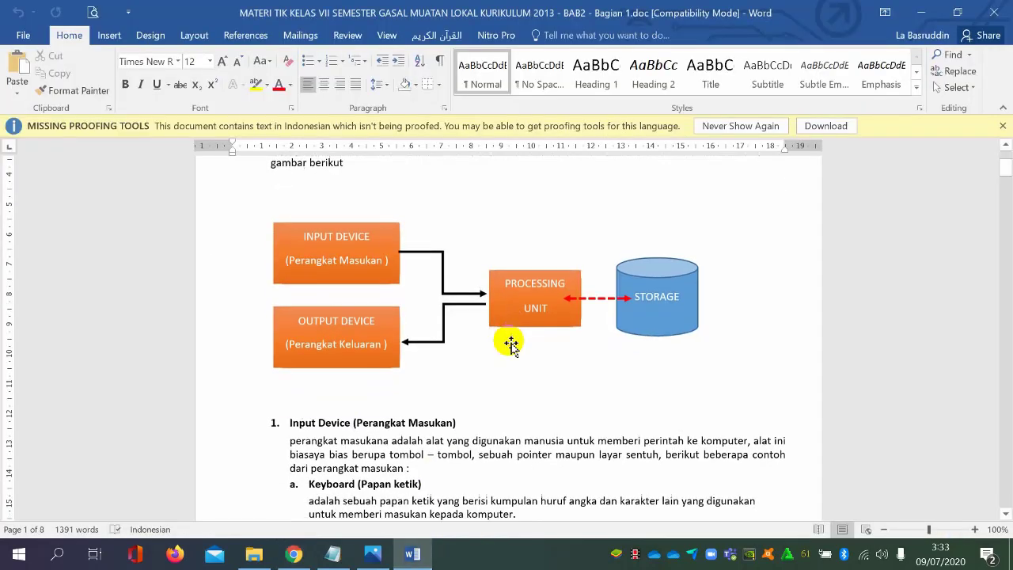
{"action": "scroll", "coordinate": [509, 343], "scroll_direction": "up", "scroll_amount": 3}
{"action": "scroll", "coordinate": [509, 343], "scroll_direction": "down", "scroll_amount": 4}
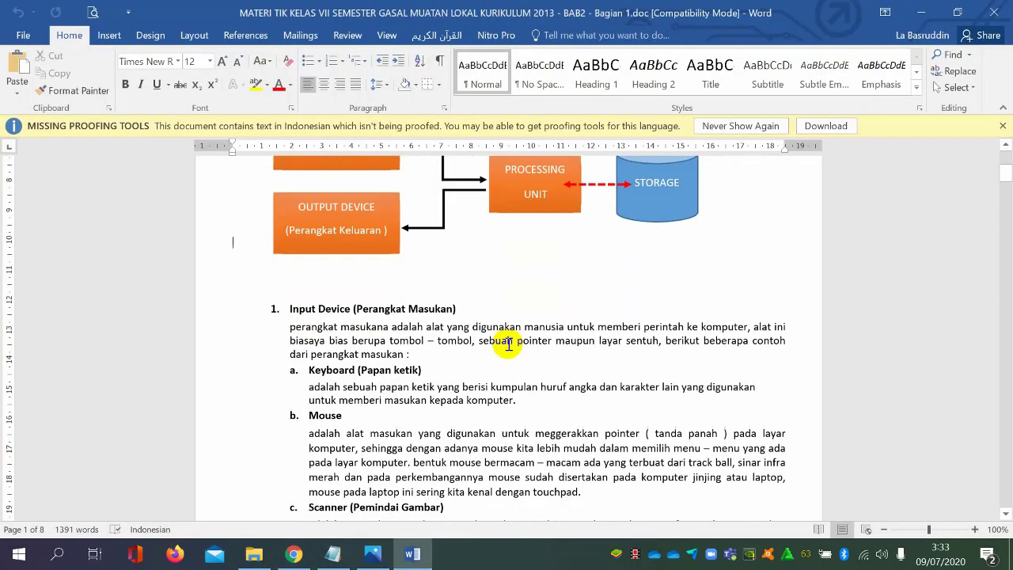
Copy the Word text from the heading "Input Device (Perangkat Masukan)" through the end of the "Scanner (Pemindai Gambar)" paragraph
{"action": "left_click_drag", "start_coordinate": [264, 302], "coordinate": [599, 436]}
{"action": "left_click_drag", "start_coordinate": [704, 340], "coordinate": [792, 378]}
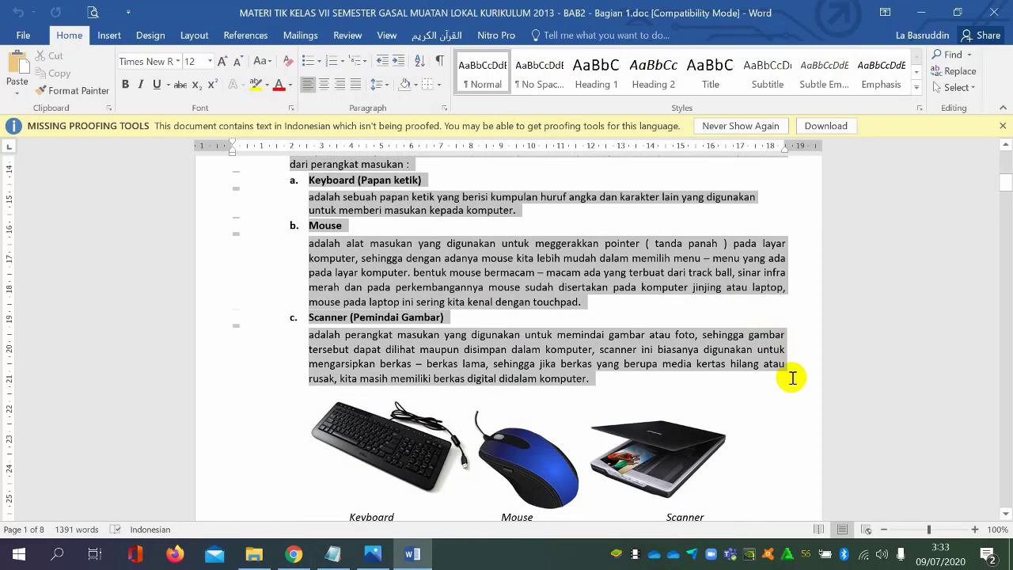
{"action": "scroll", "coordinate": [593, 266], "scroll_direction": "down", "scroll_amount": 3}
{"action": "scroll", "coordinate": [593, 266], "scroll_direction": "up", "scroll_amount": 4}
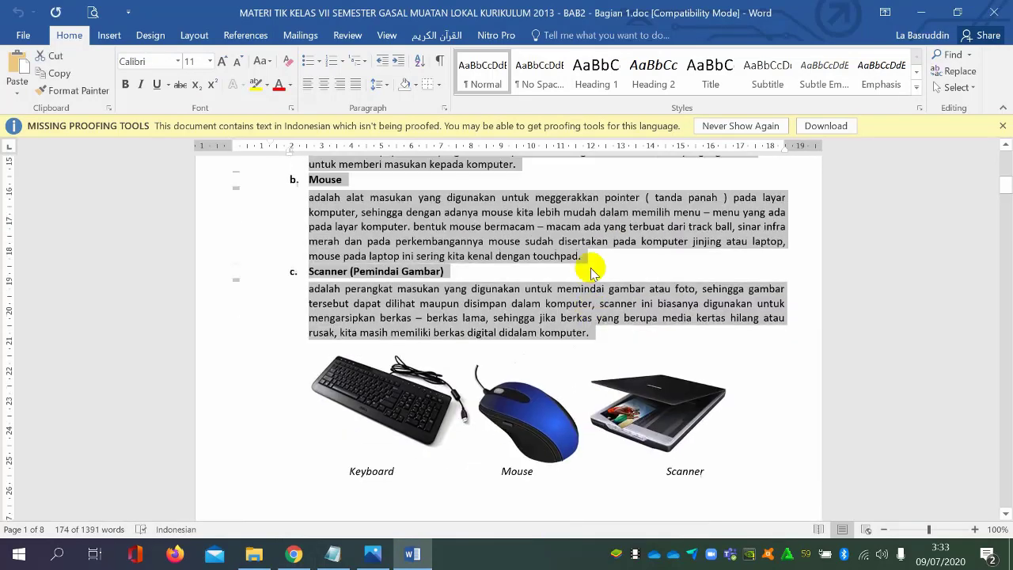
{"action": "scroll", "coordinate": [593, 269], "scroll_direction": "up", "scroll_amount": 2}
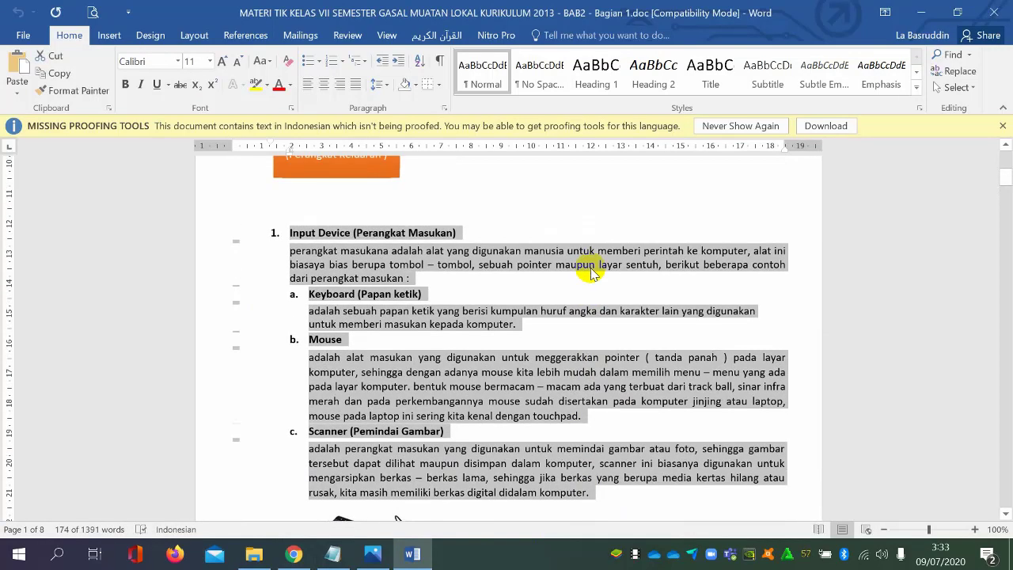
{"action": "right_click", "coordinate": [524, 253]}
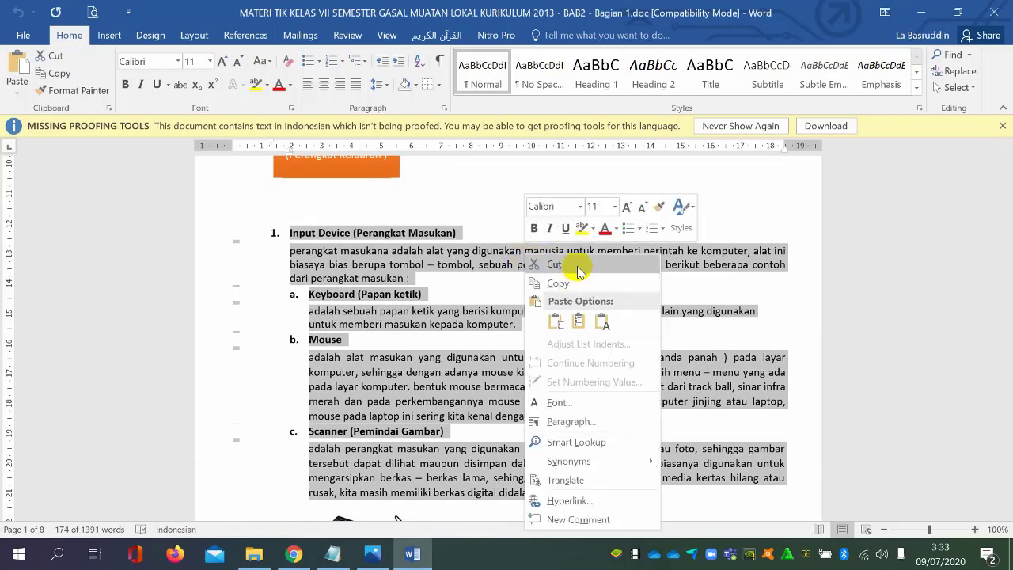
{"action": "left_click", "coordinate": [559, 283]}
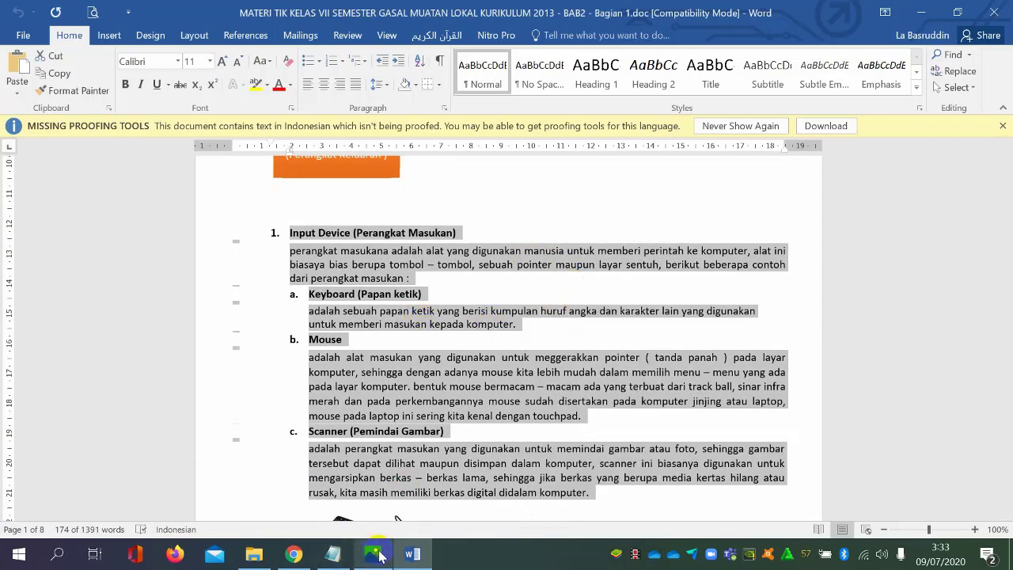
Paste the copied Input Device text into the new Sway text card and give the card the stronger emphasis
{"action": "left_click", "coordinate": [337, 554]}
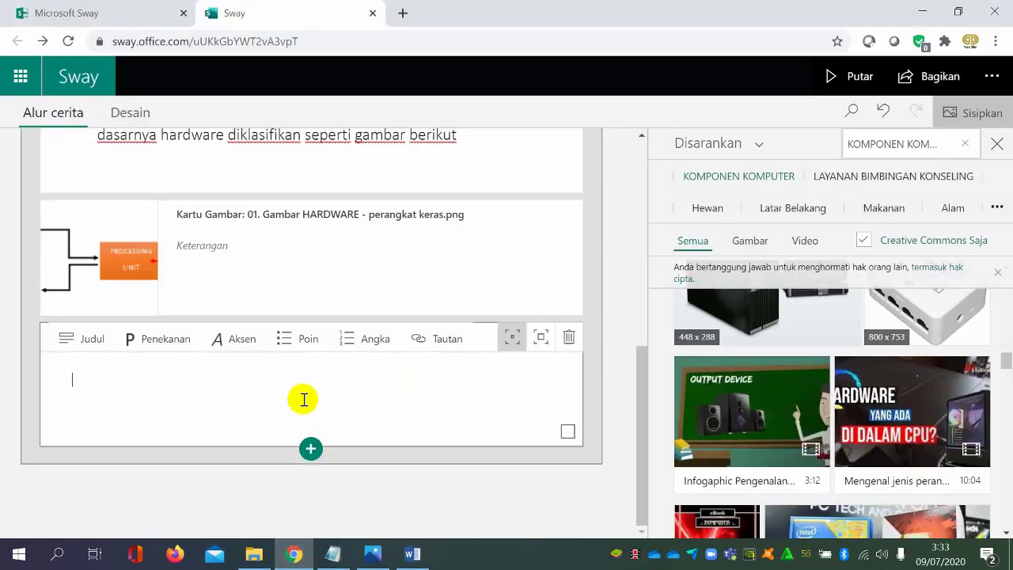
{"action": "key", "text": "ctrl+v"}
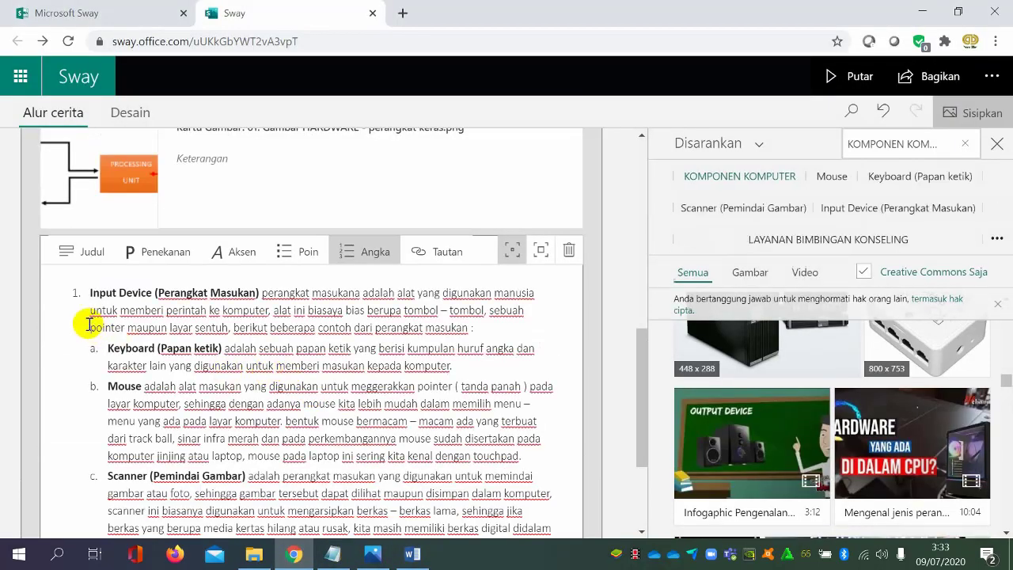
{"action": "scroll", "coordinate": [483, 352], "scroll_direction": "down", "scroll_amount": 1}
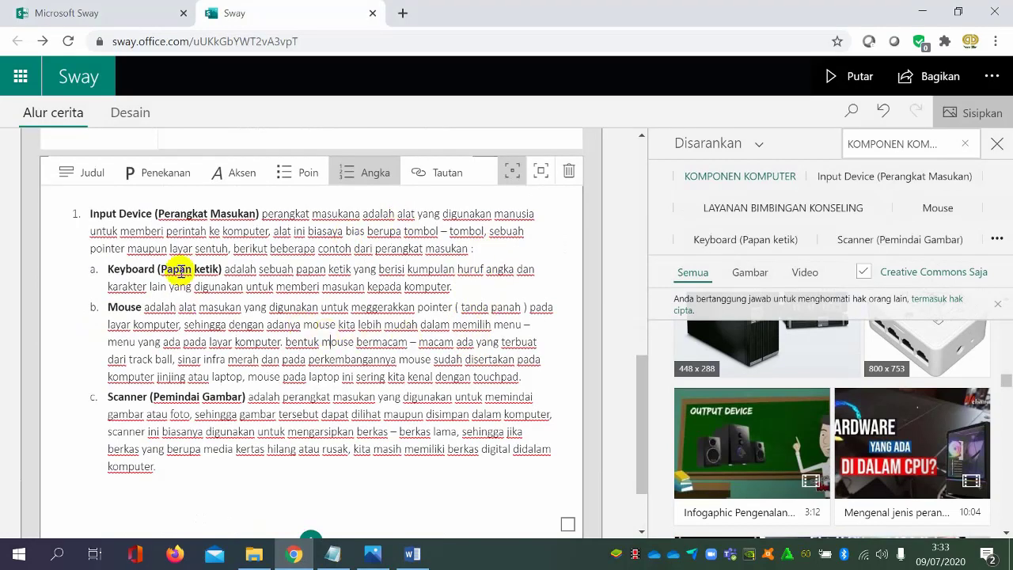
{"action": "left_click", "coordinate": [540, 172]}
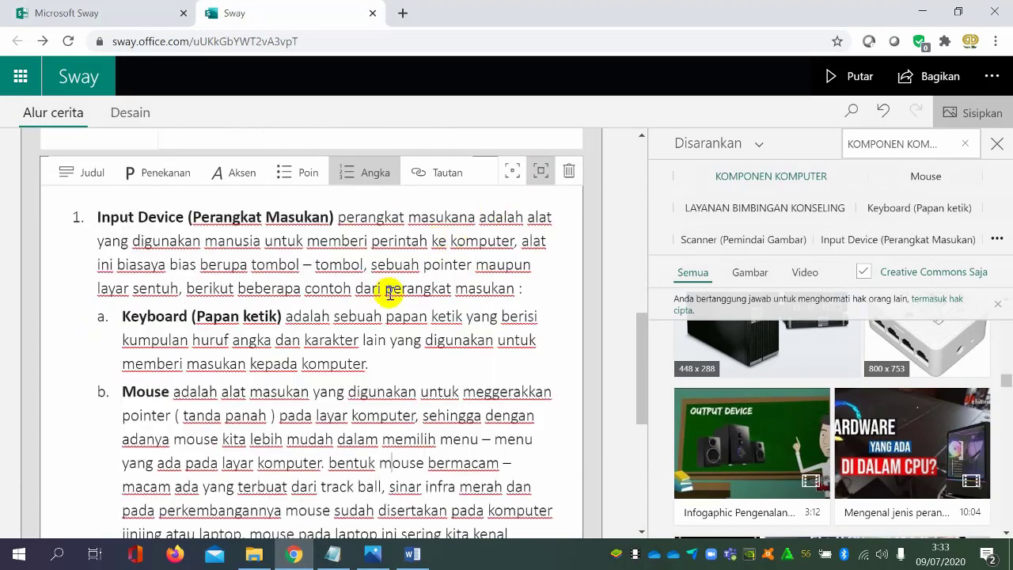
{"action": "scroll", "coordinate": [486, 266], "scroll_direction": "down", "scroll_amount": 3}
{"action": "scroll", "coordinate": [487, 265], "scroll_direction": "up", "scroll_amount": 7}
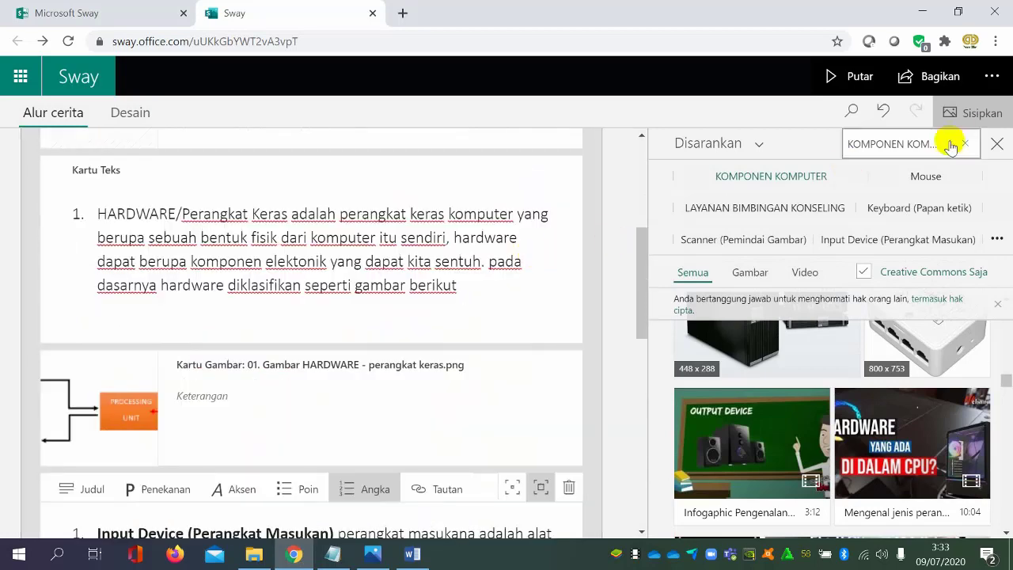
Close the media suggestions, preview the Sway from the title to the Input Device text, and return to the storyline
{"action": "left_click", "coordinate": [997, 143]}
{"action": "left_click", "coordinate": [848, 76]}
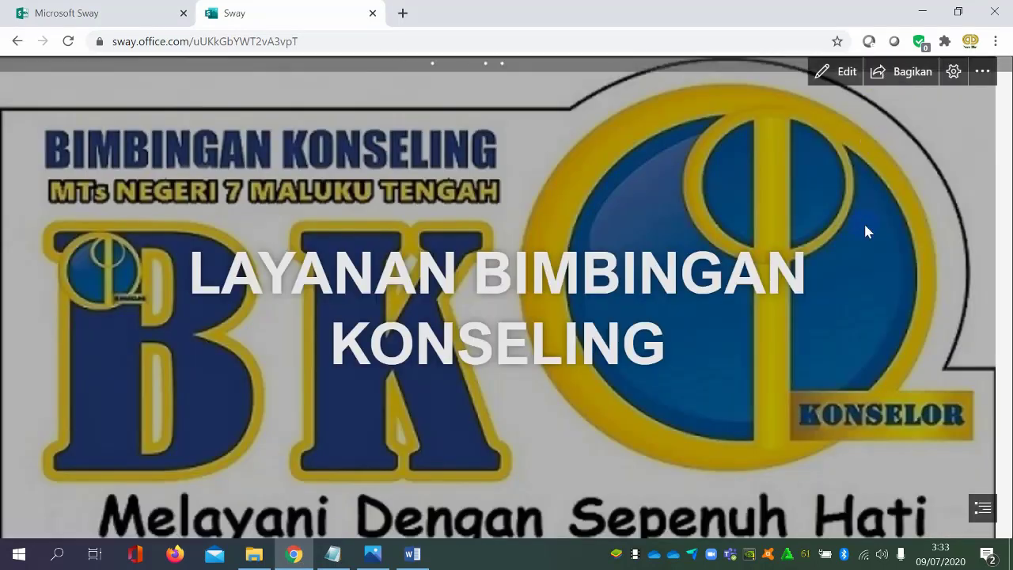
{"action": "scroll", "coordinate": [972, 237], "scroll_direction": "down", "scroll_amount": 10}
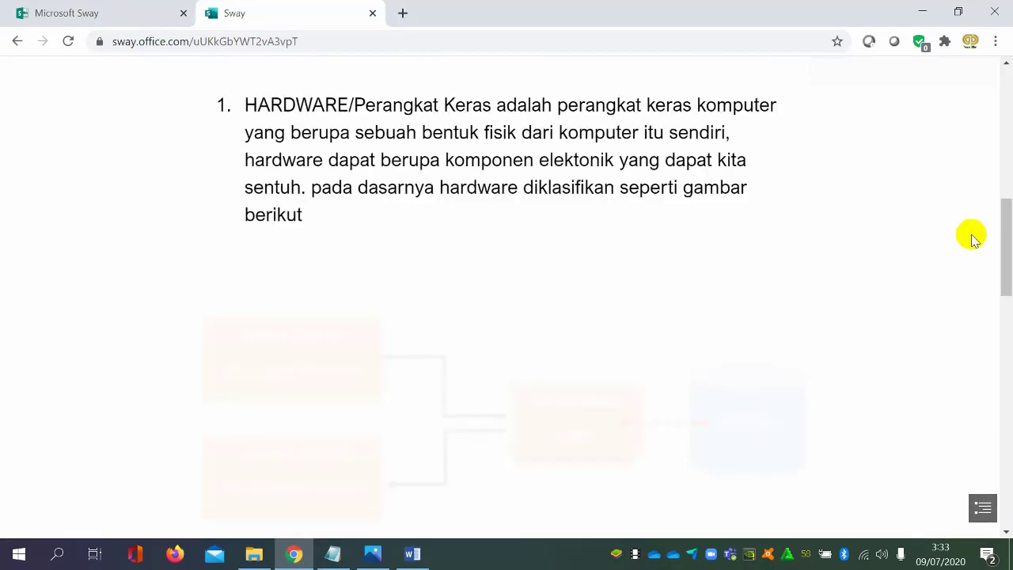
{"action": "scroll", "coordinate": [971, 237], "scroll_direction": "down", "scroll_amount": 5}
{"action": "scroll", "coordinate": [972, 237], "scroll_direction": "up", "scroll_amount": 10}
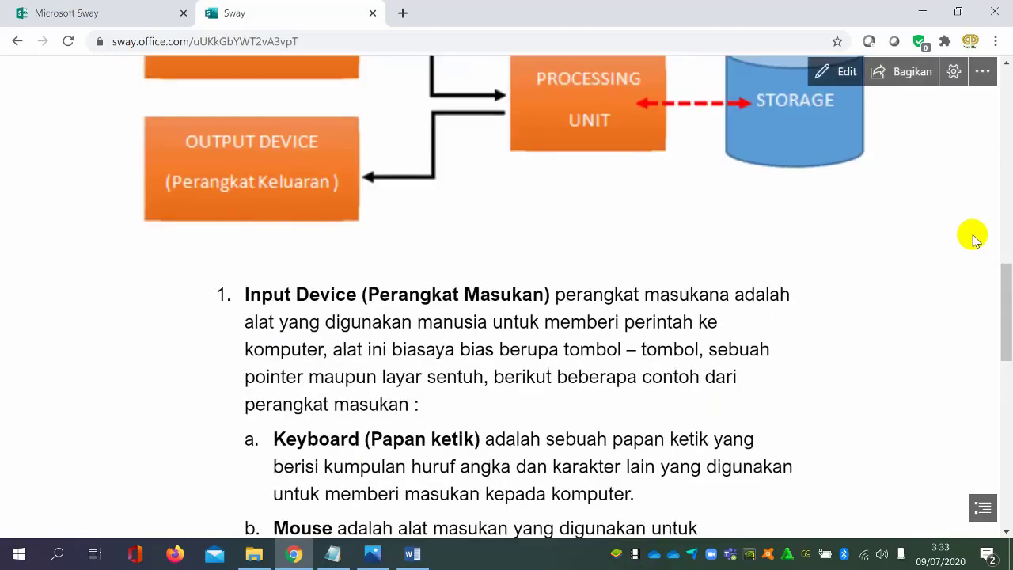
{"action": "scroll", "coordinate": [974, 240], "scroll_direction": "up", "scroll_amount": 5}
{"action": "scroll", "coordinate": [974, 242], "scroll_direction": "down", "scroll_amount": 10}
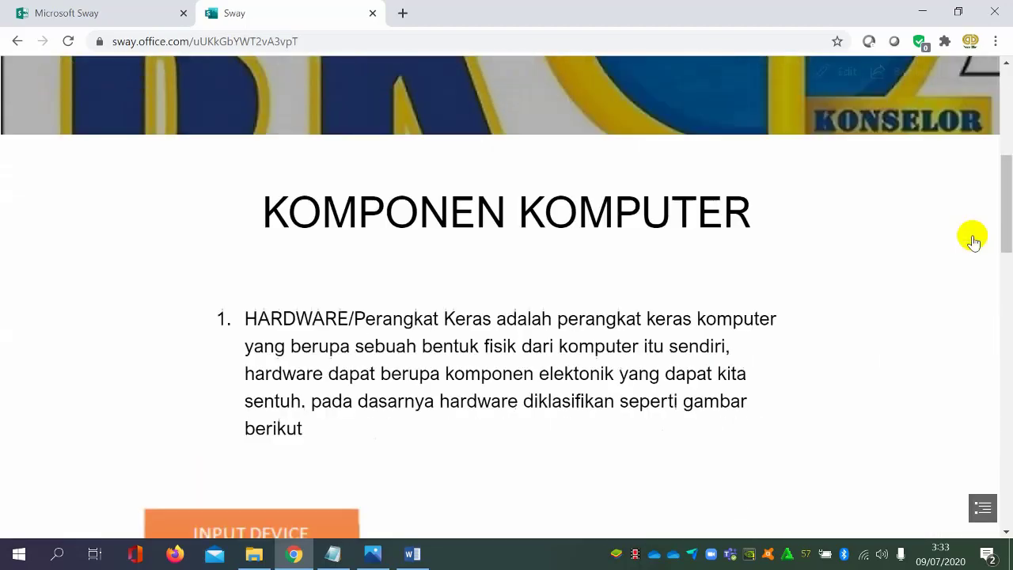
{"action": "scroll", "coordinate": [973, 242], "scroll_direction": "up", "scroll_amount": 4}
{"action": "scroll", "coordinate": [974, 239], "scroll_direction": "up", "scroll_amount": 4}
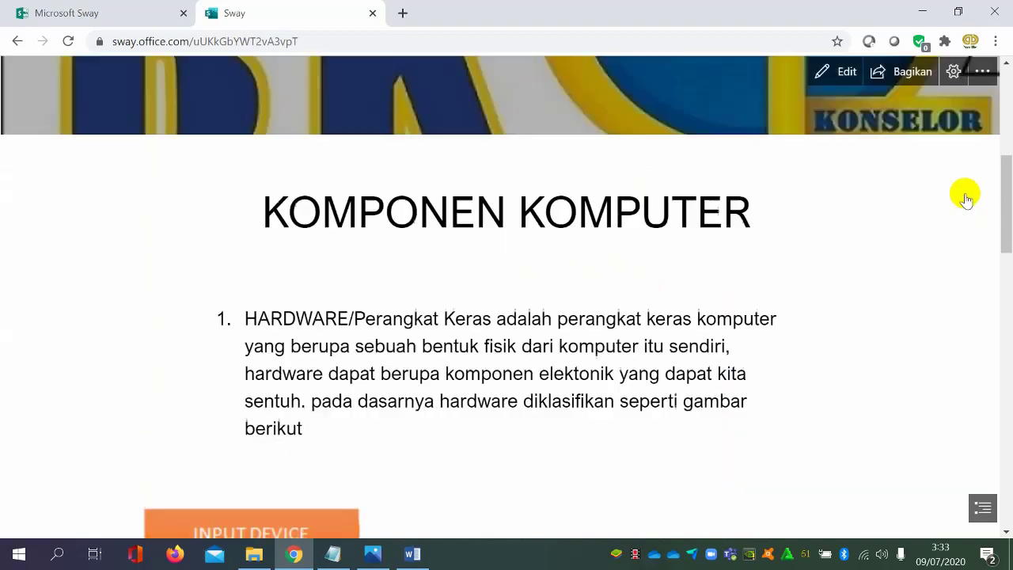
{"action": "left_click", "coordinate": [841, 71]}
Add another text card at the end of the storyline, below the Input Device text card
{"action": "scroll", "coordinate": [897, 251], "scroll_direction": "down", "scroll_amount": 3}
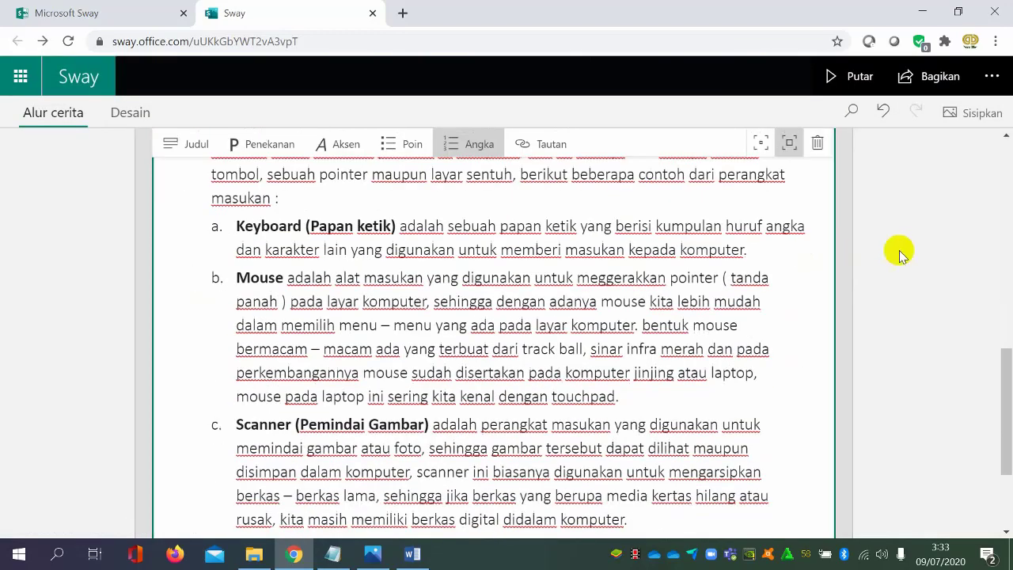
{"action": "scroll", "coordinate": [565, 300], "scroll_direction": "up", "scroll_amount": 5}
{"action": "scroll", "coordinate": [572, 303], "scroll_direction": "down", "scroll_amount": 5}
{"action": "scroll", "coordinate": [571, 300], "scroll_direction": "up", "scroll_amount": 5}
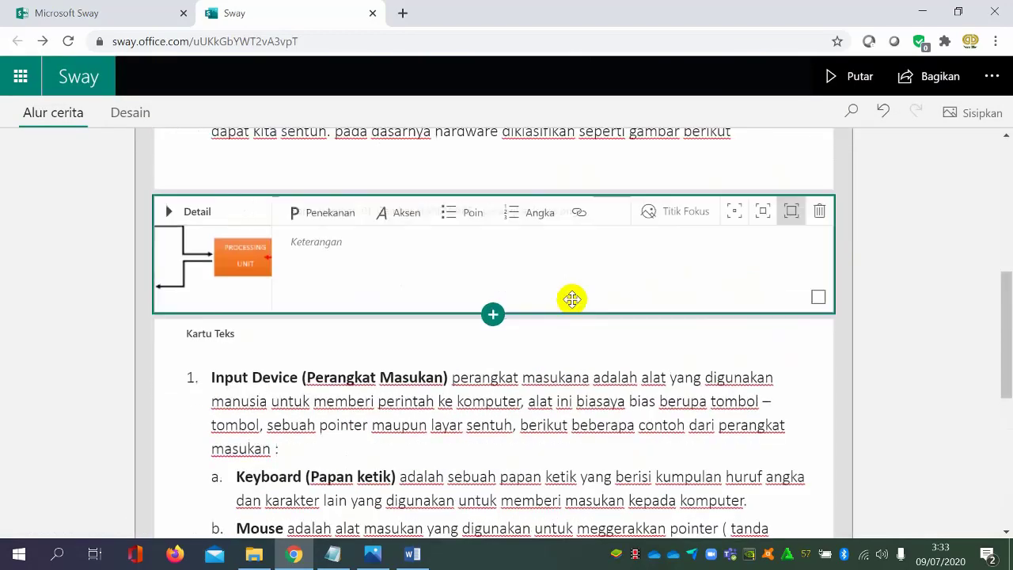
{"action": "scroll", "coordinate": [571, 299], "scroll_direction": "down", "scroll_amount": 6}
{"action": "scroll", "coordinate": [563, 329], "scroll_direction": "up", "scroll_amount": 1}
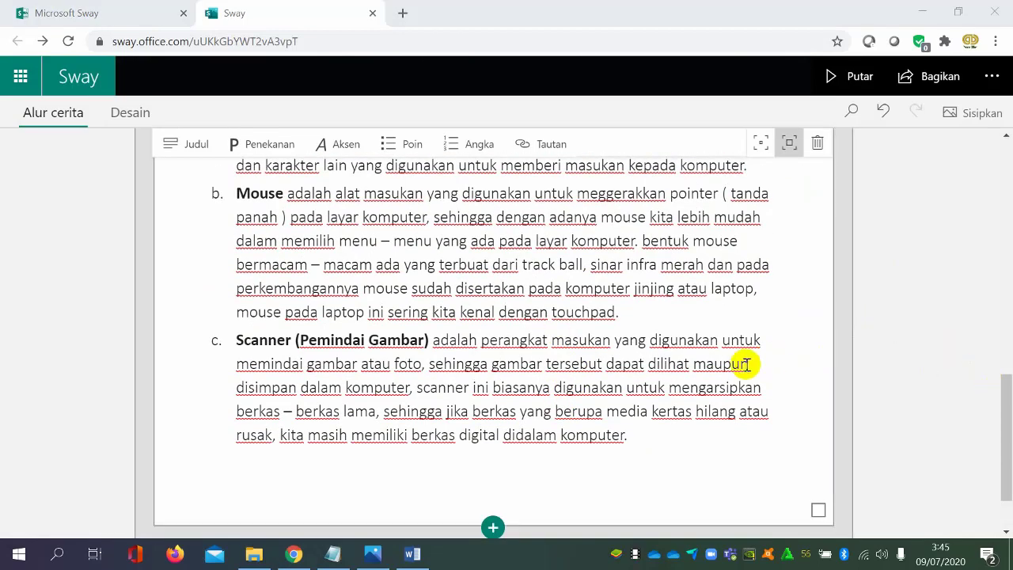
{"action": "scroll", "coordinate": [743, 362], "scroll_direction": "up", "scroll_amount": 2}
{"action": "scroll", "coordinate": [741, 362], "scroll_direction": "down", "scroll_amount": 3}
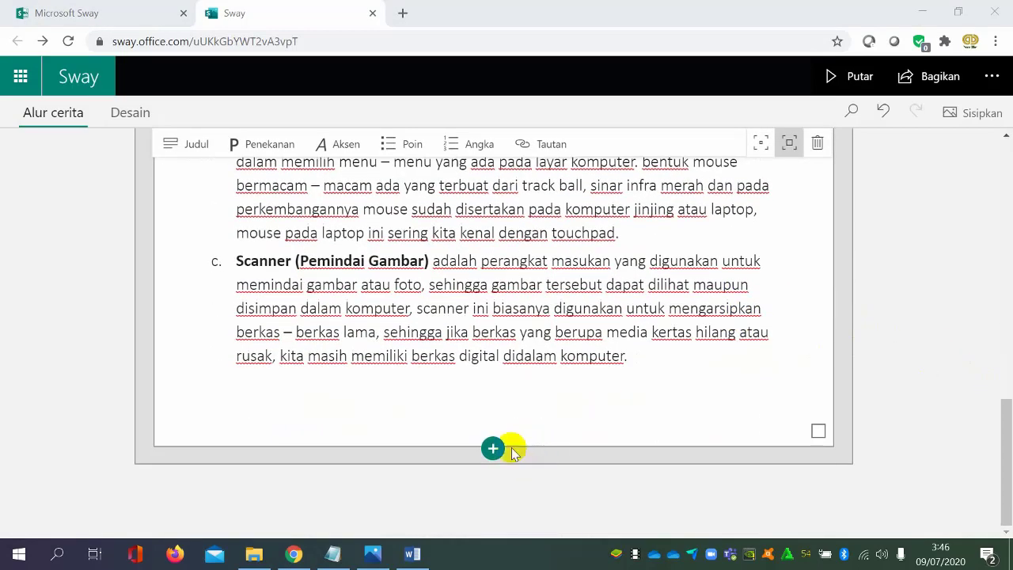
{"action": "left_click", "coordinate": [506, 449]}
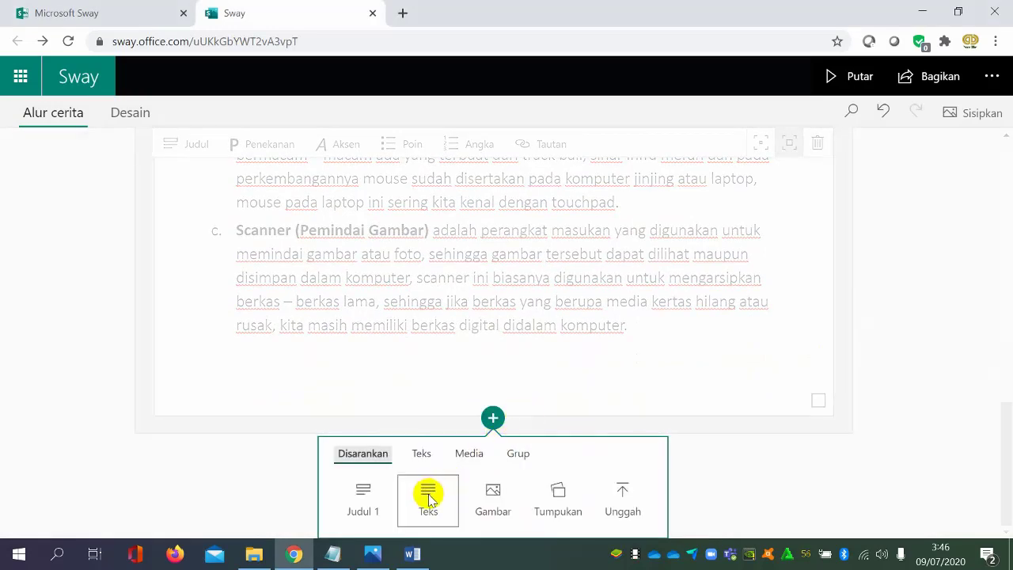
{"action": "left_click", "coordinate": [429, 498]}
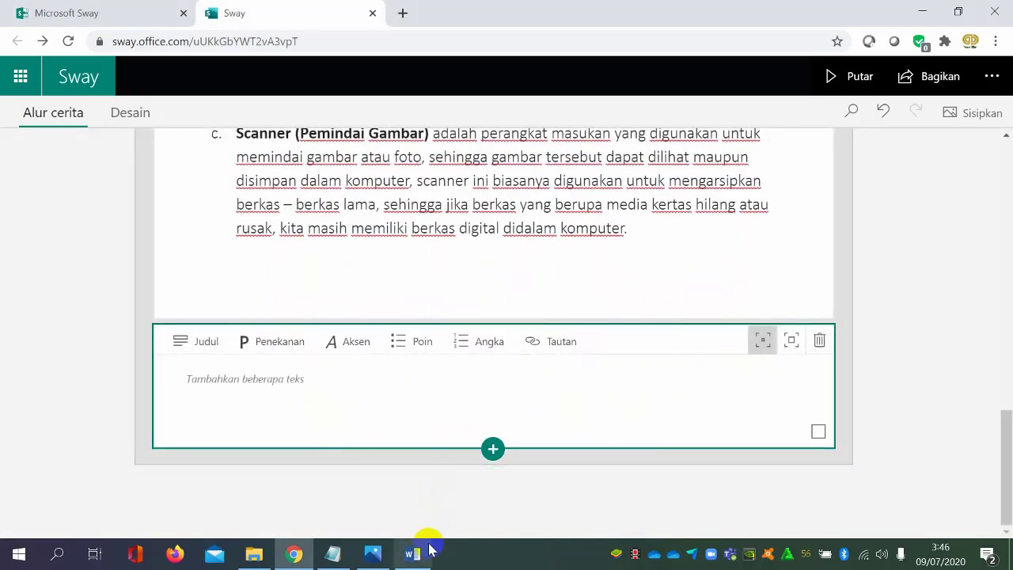
Copy the Microfon, Webcam and Pen Tablet / Digitizer items (d to f) from the Word document and return to Sway
{"action": "left_click", "coordinate": [412, 554]}
{"action": "scroll", "coordinate": [578, 316], "scroll_direction": "down", "scroll_amount": 2}
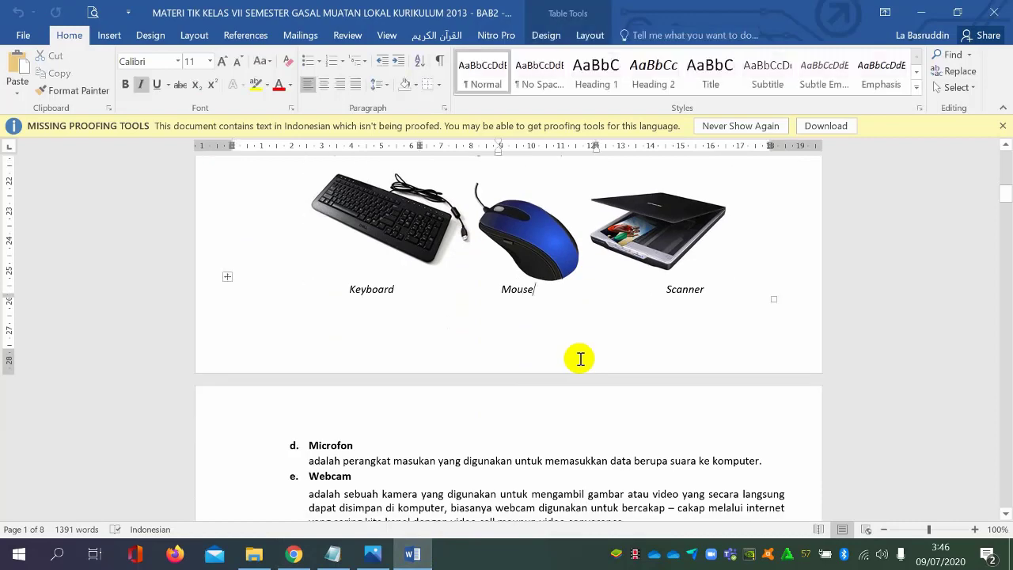
{"action": "scroll", "coordinate": [580, 358], "scroll_direction": "down", "scroll_amount": 5}
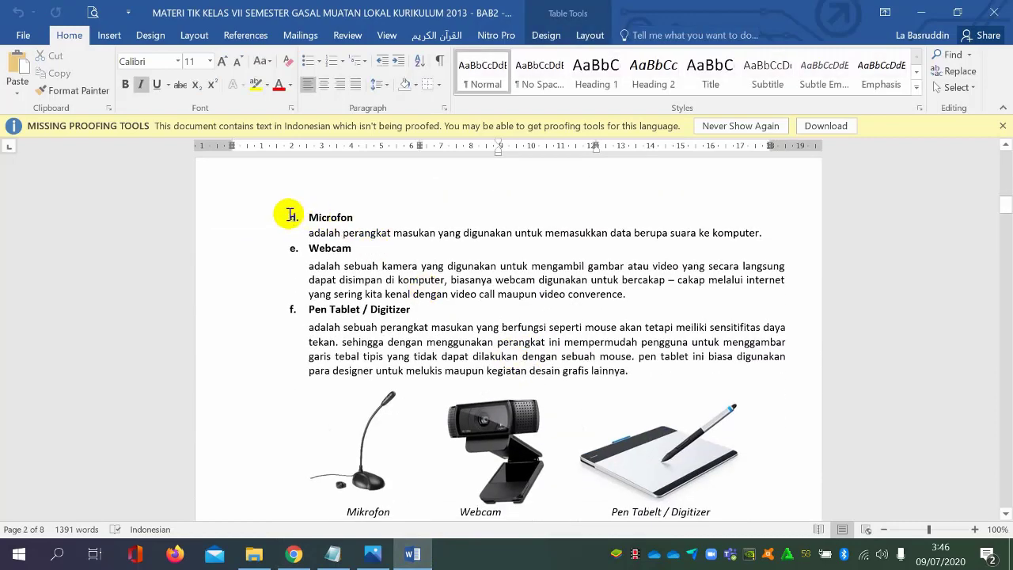
{"action": "left_click", "coordinate": [291, 214]}
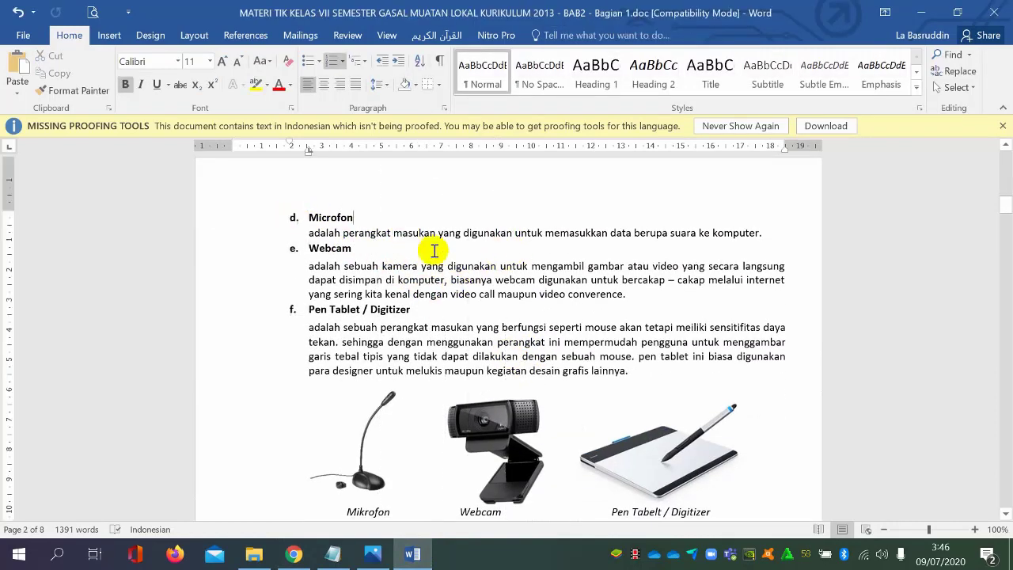
{"action": "left_click_drag", "start_coordinate": [656, 372], "coordinate": [300, 202]}
{"action": "key", "text": "ctrl+c"}
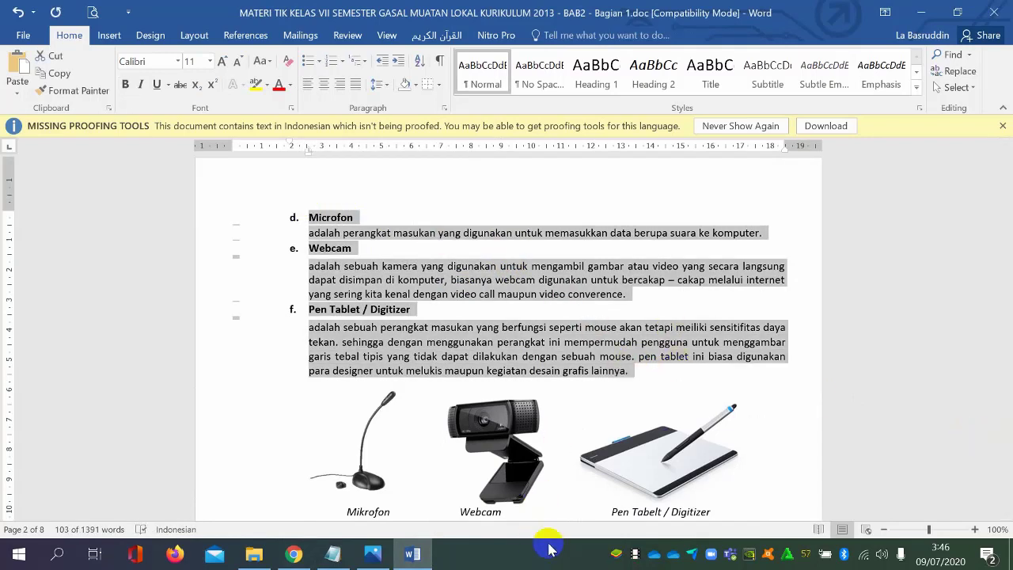
{"action": "left_click", "coordinate": [409, 557]}
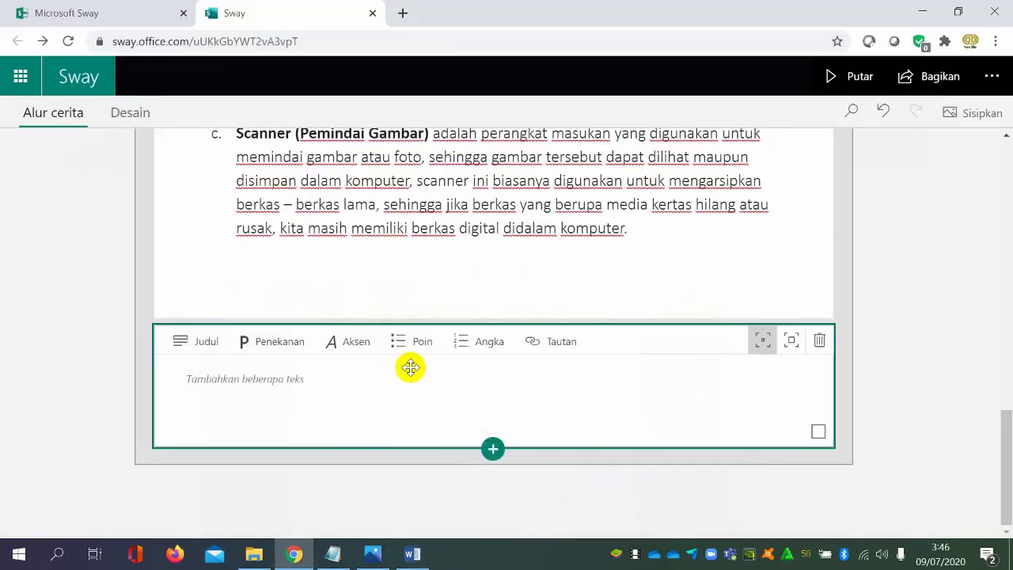
Paste the copied Microfon, Webcam and Pen Tablet / Digitizer items into the new text card and give the card the stronger emphasis
{"action": "left_click", "coordinate": [406, 382]}
{"action": "key", "text": "ctrl+v"}
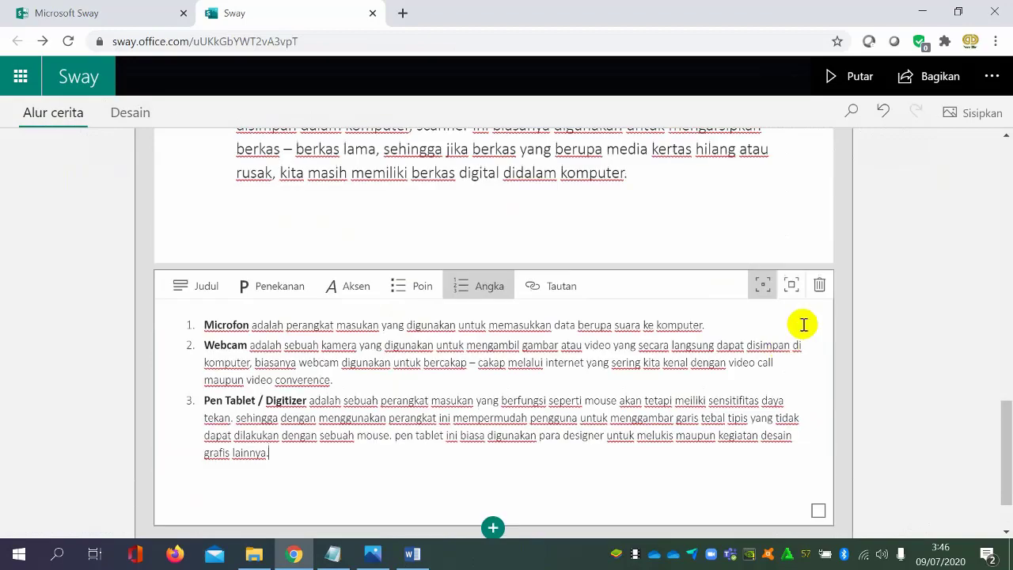
{"action": "scroll", "coordinate": [786, 303], "scroll_direction": "up", "scroll_amount": 7}
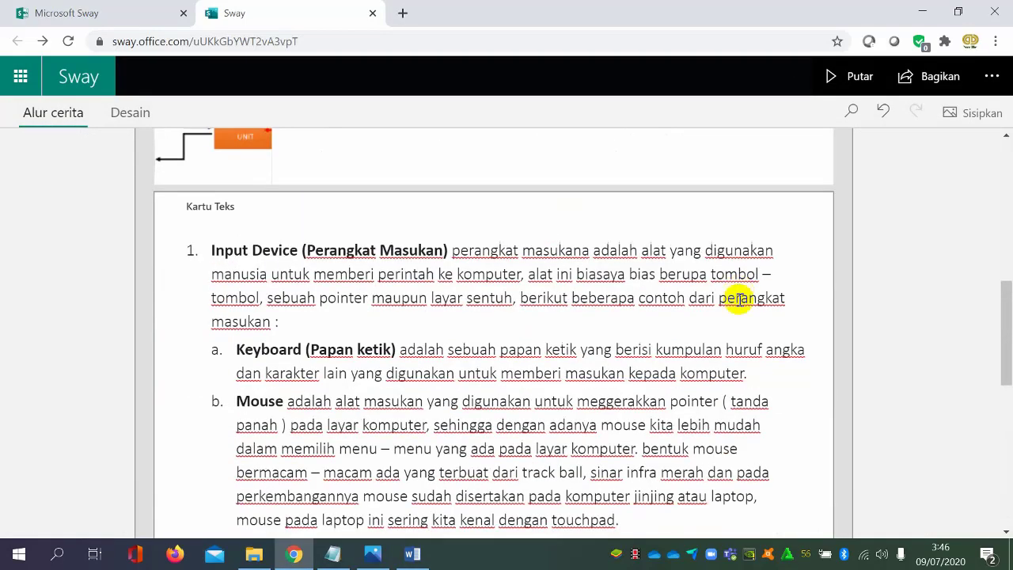
{"action": "scroll", "coordinate": [708, 293], "scroll_direction": "down", "scroll_amount": 8}
{"action": "left_click", "coordinate": [790, 206]}
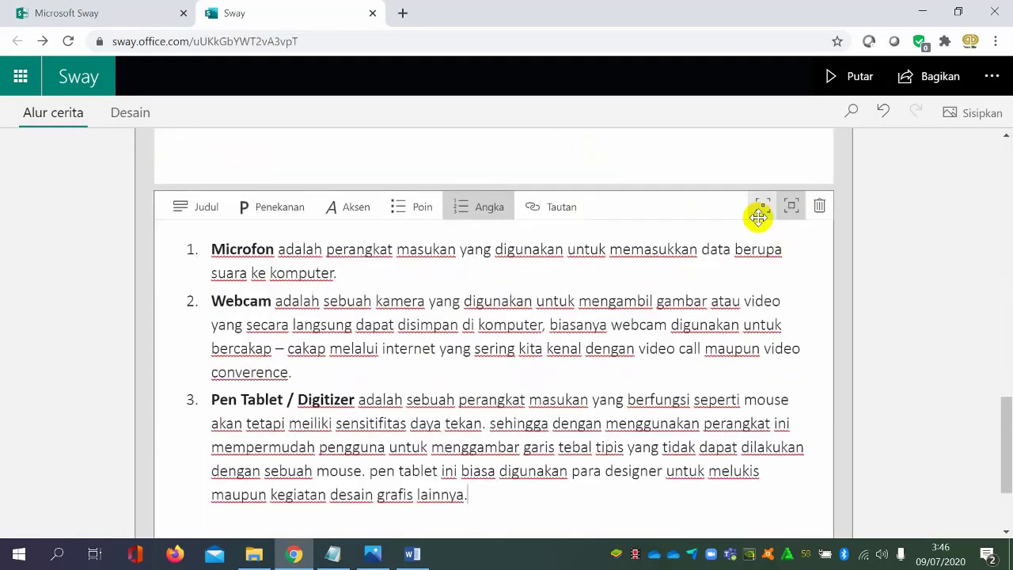
Remove the trailing blank line from the Microfon text card and from the Input Device text card above it
{"action": "scroll", "coordinate": [696, 230], "scroll_direction": "down", "scroll_amount": 2}
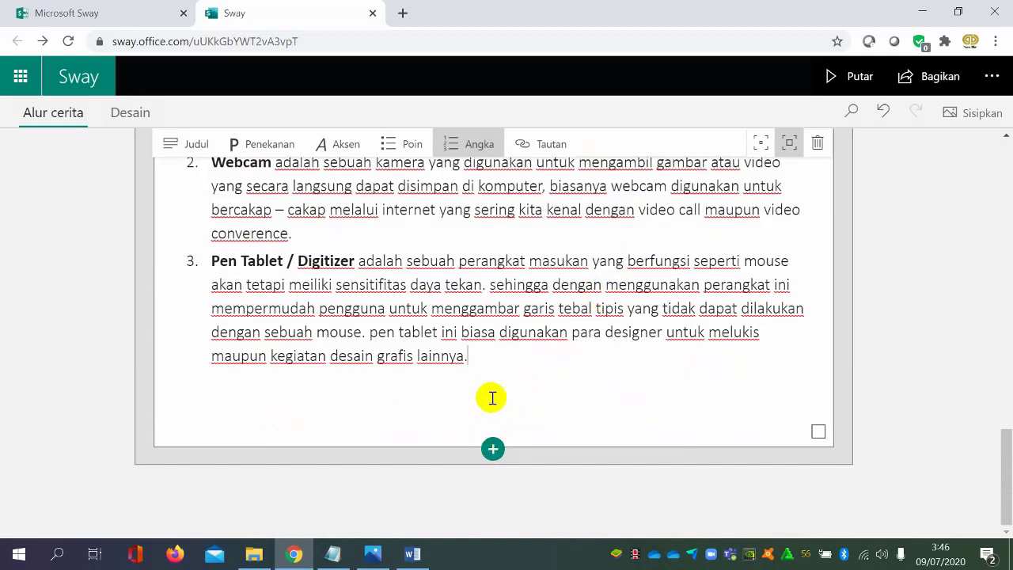
{"action": "key", "text": "BackSpace"}
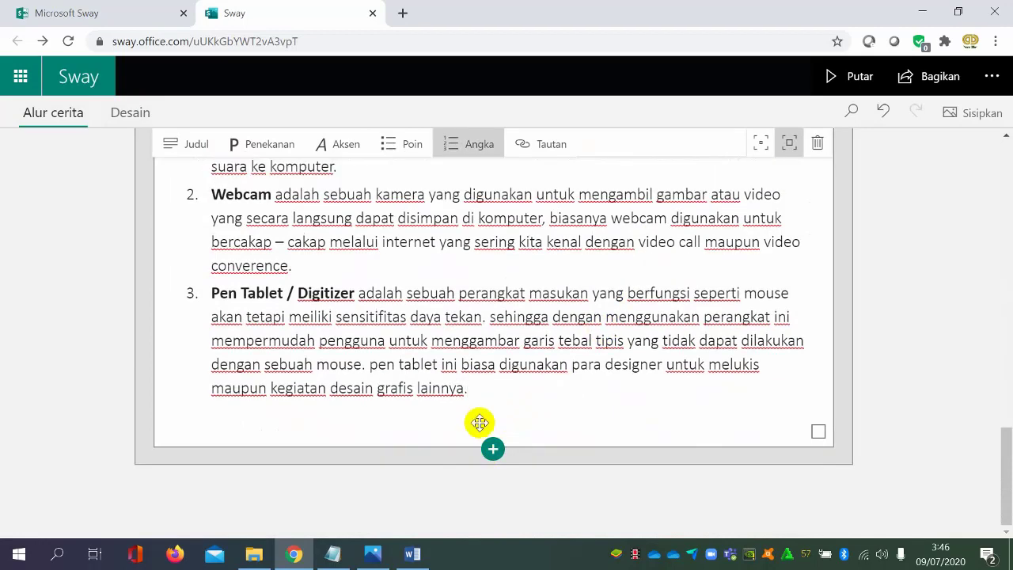
{"action": "scroll", "coordinate": [480, 423], "scroll_direction": "up", "scroll_amount": 5}
{"action": "left_click", "coordinate": [503, 379]}
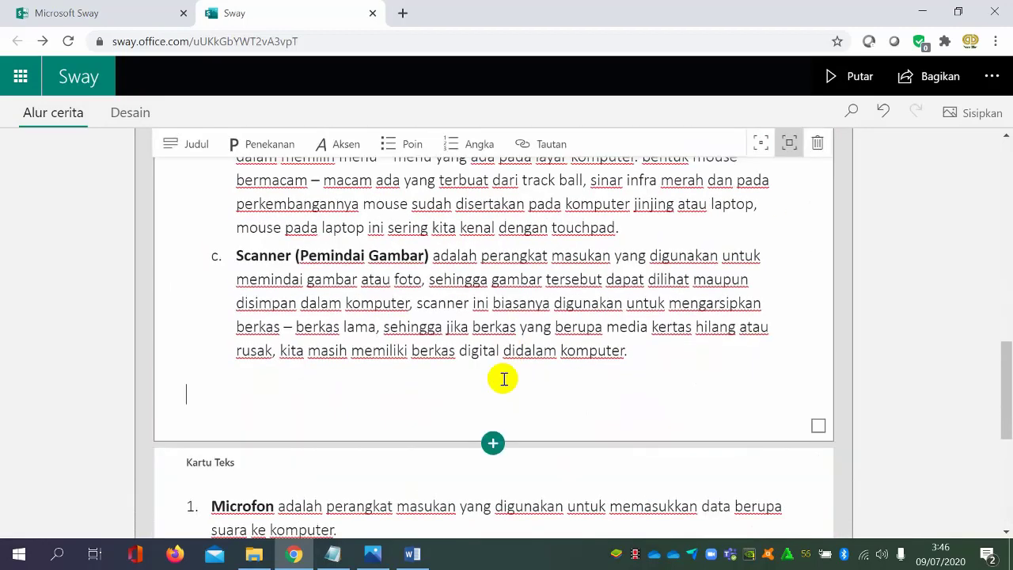
{"action": "key", "text": "BackSpace"}
Add two empty text cards at the end of the storyline, below the Microfon, Webcam and Pen Tablet card
{"action": "scroll", "coordinate": [509, 399], "scroll_direction": "down", "scroll_amount": 5}
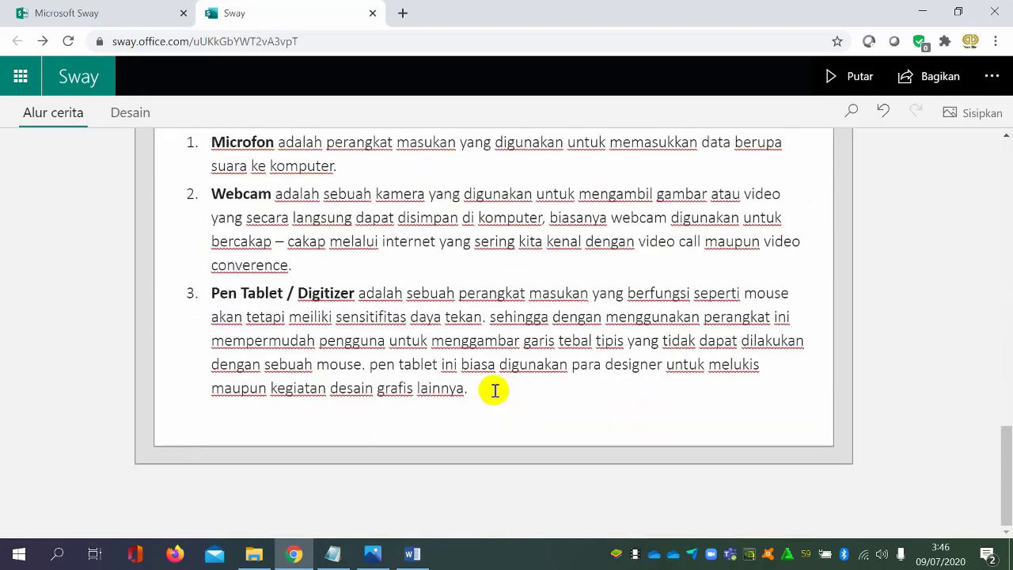
{"action": "left_click", "coordinate": [536, 392]}
{"action": "left_click", "coordinate": [481, 448]}
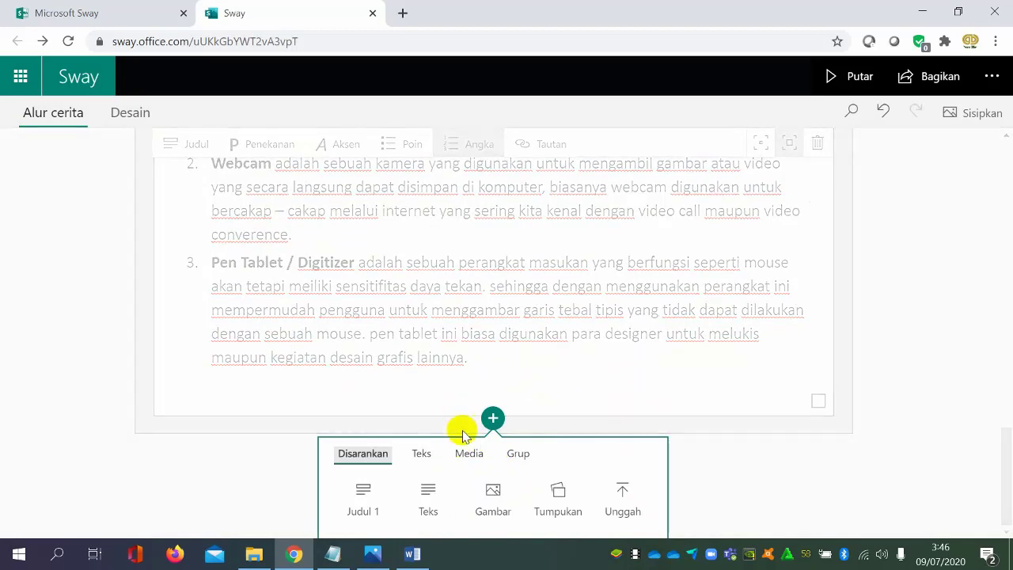
{"action": "left_click", "coordinate": [428, 501]}
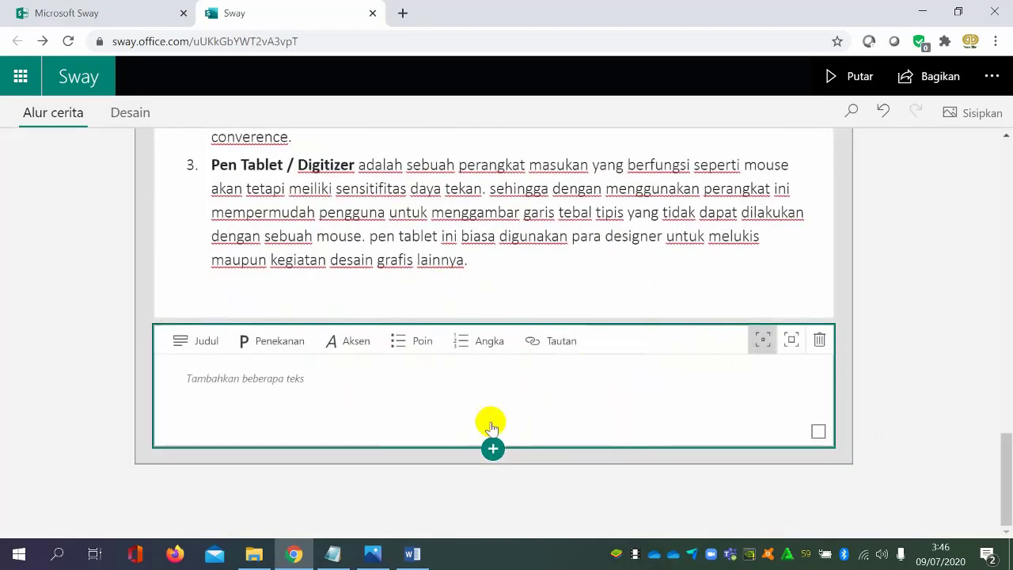
{"action": "left_click", "coordinate": [493, 449]}
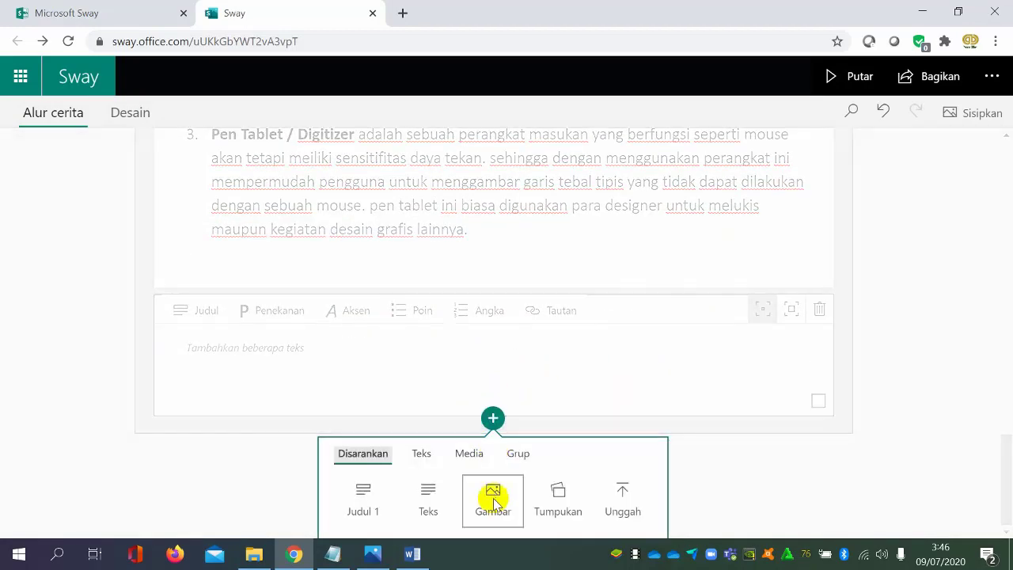
{"action": "left_click", "coordinate": [434, 497]}
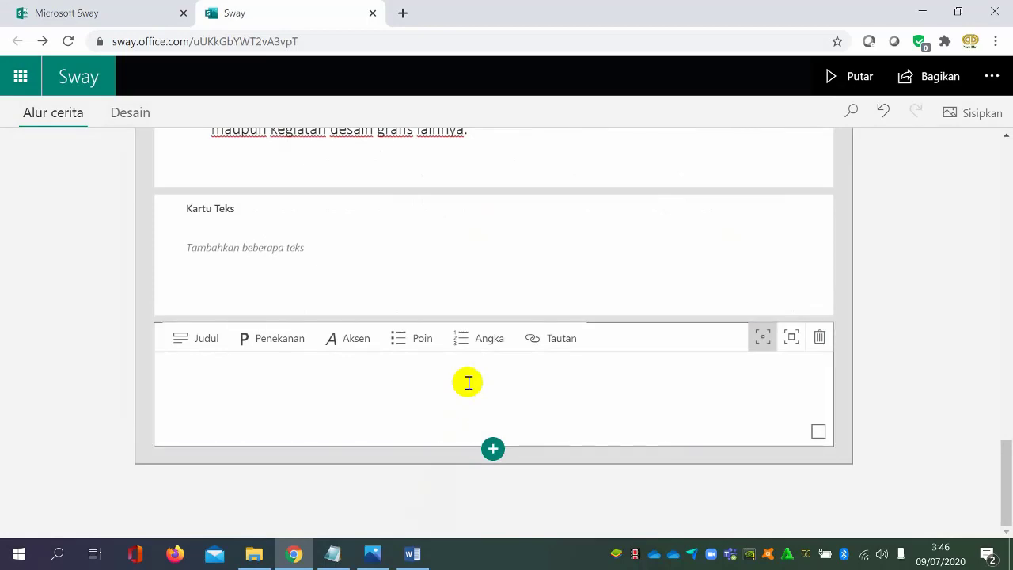
Copy the Touchscreen / Layar sentuh and Barcode Scanner items (g and h) from the Word document and paste them into the last Sway text card
{"action": "left_click", "coordinate": [412, 554]}
{"action": "scroll", "coordinate": [597, 303], "scroll_direction": "down", "scroll_amount": 3}
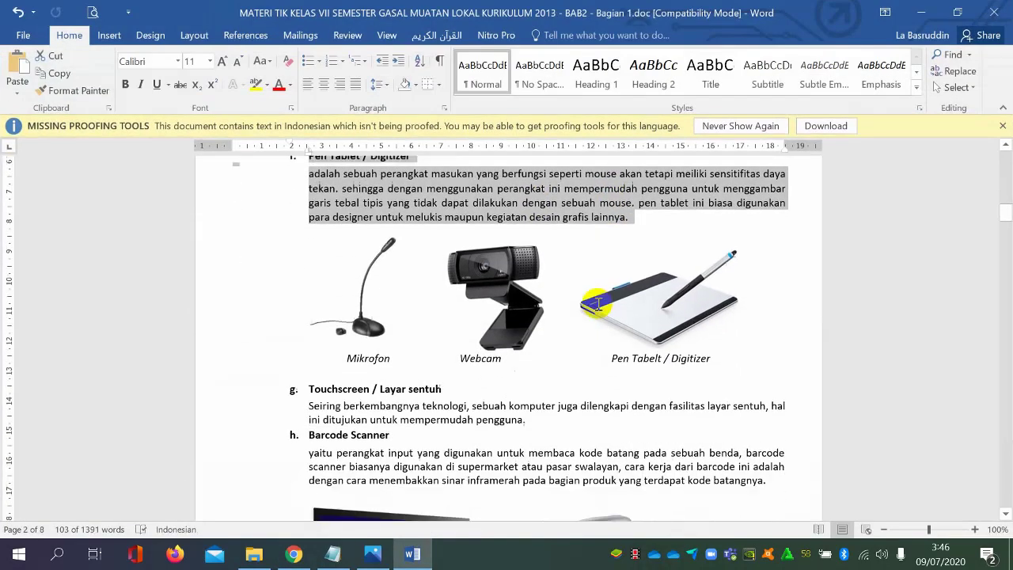
{"action": "scroll", "coordinate": [595, 303], "scroll_direction": "down", "scroll_amount": 2}
{"action": "left_click", "coordinate": [309, 316]}
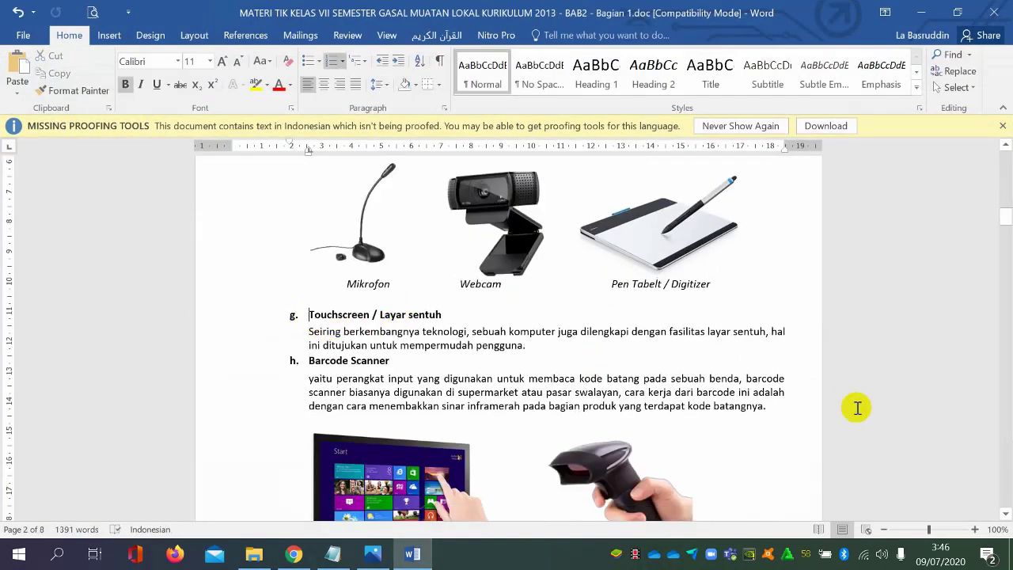
{"action": "left_click_drag", "start_coordinate": [779, 410], "coordinate": [302, 303]}
{"action": "key", "text": "ctrl+c"}
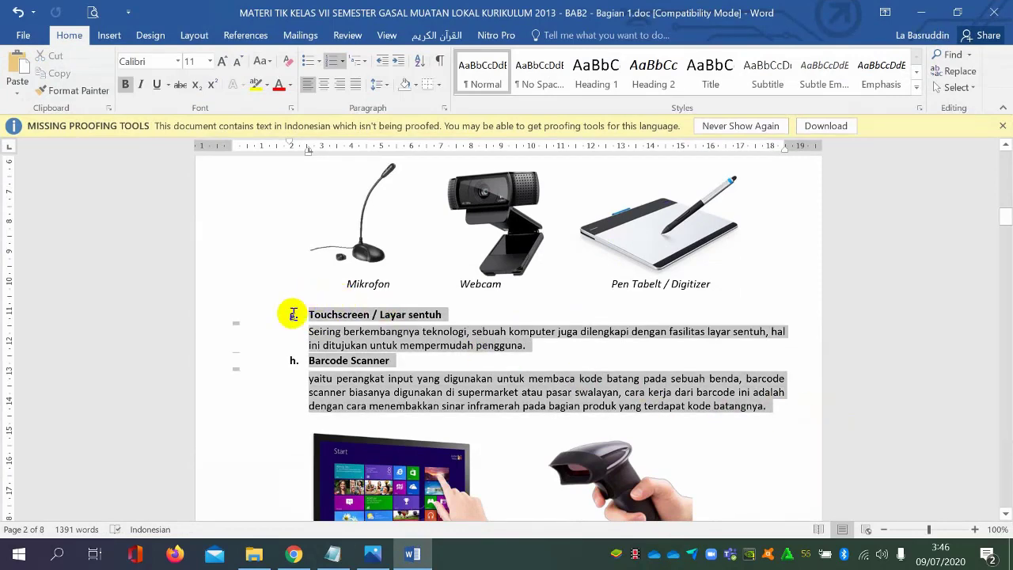
{"action": "scroll", "coordinate": [404, 353], "scroll_direction": "down", "scroll_amount": 6}
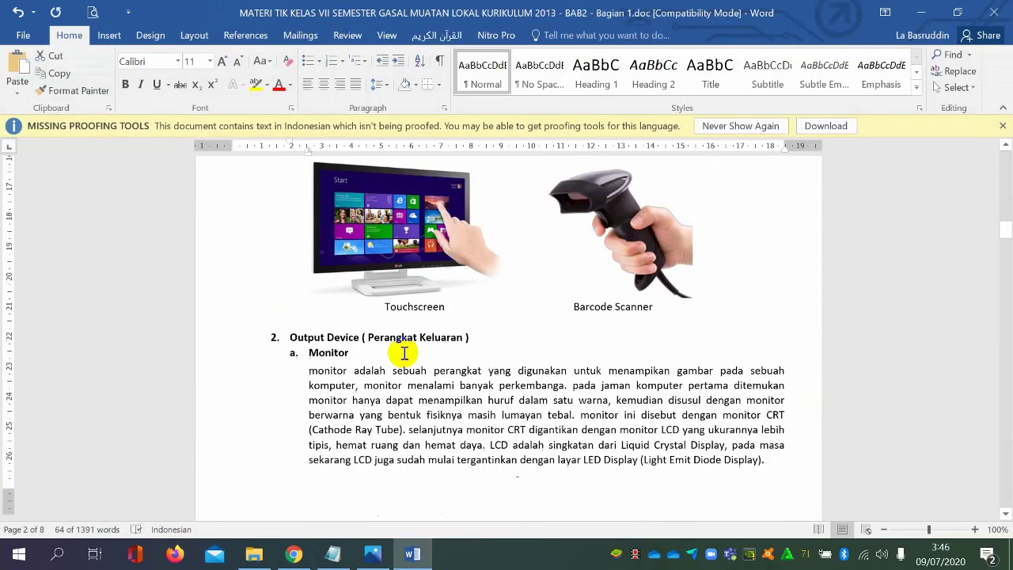
{"action": "scroll", "coordinate": [401, 424], "scroll_direction": "down", "scroll_amount": 4}
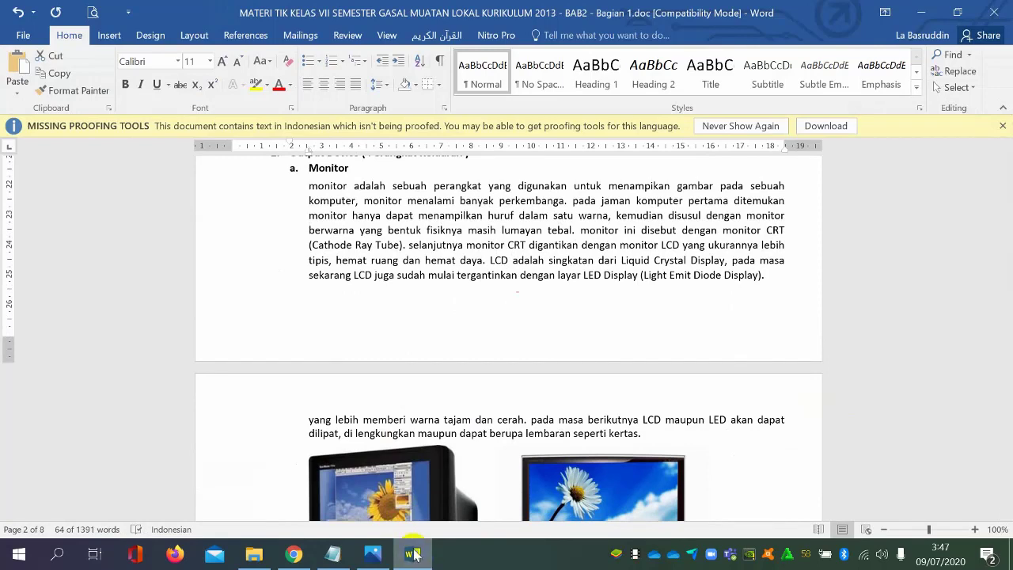
{"action": "left_click", "coordinate": [412, 553]}
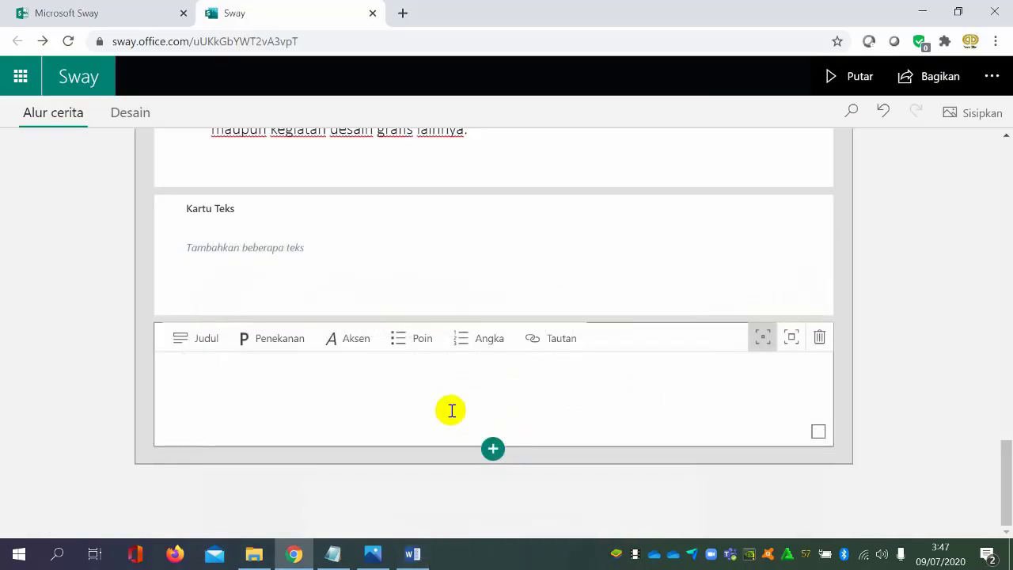
{"action": "key", "text": "ctrl+v"}
Review the storyline from the title card through the hardware and input-device cards down to the Touchscreen and Barcode Scanner text
{"action": "scroll", "coordinate": [649, 440], "scroll_direction": "up", "scroll_amount": 10}
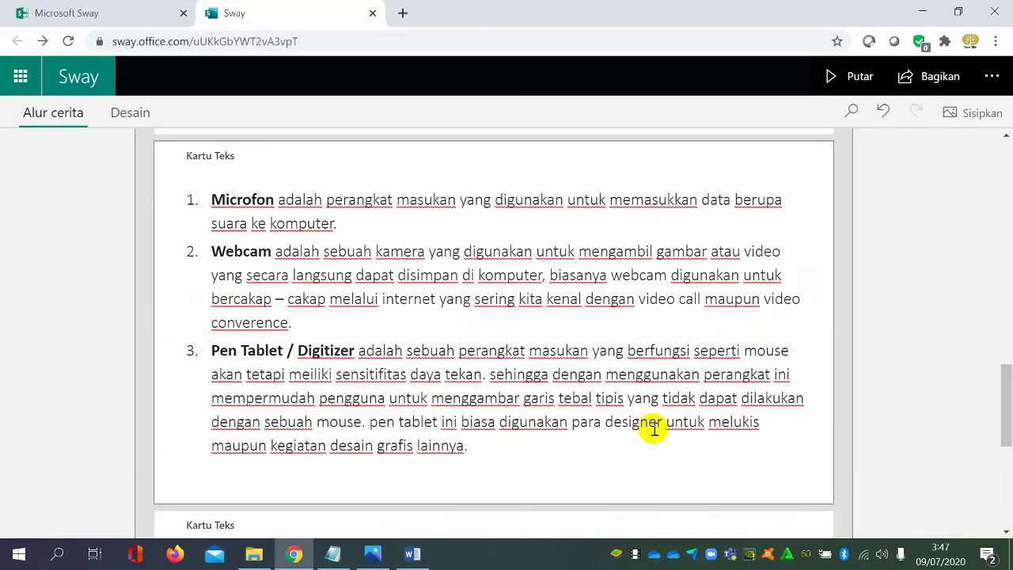
{"action": "scroll", "coordinate": [654, 424], "scroll_direction": "up", "scroll_amount": 10}
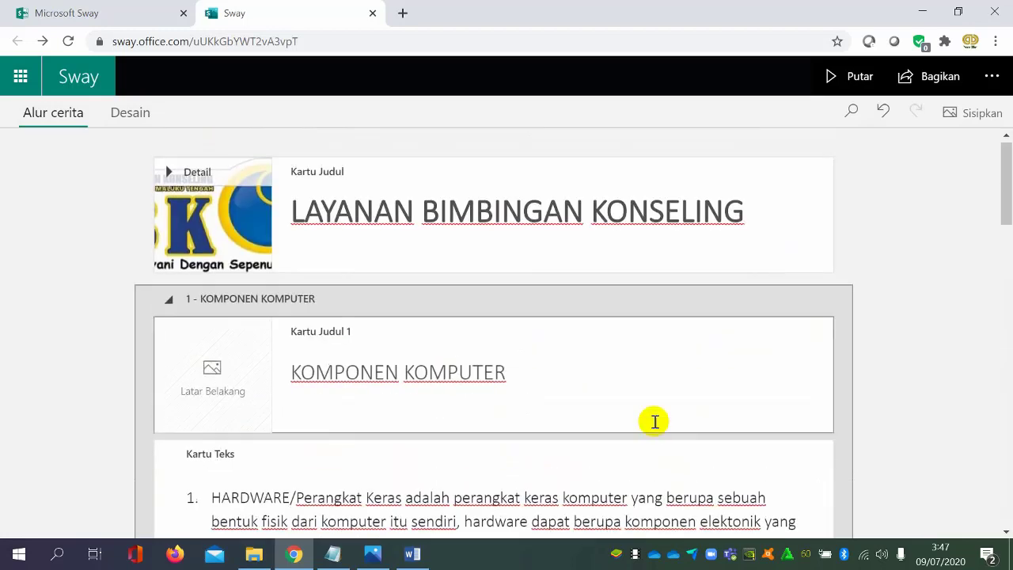
{"action": "scroll", "coordinate": [654, 421], "scroll_direction": "down", "scroll_amount": 3}
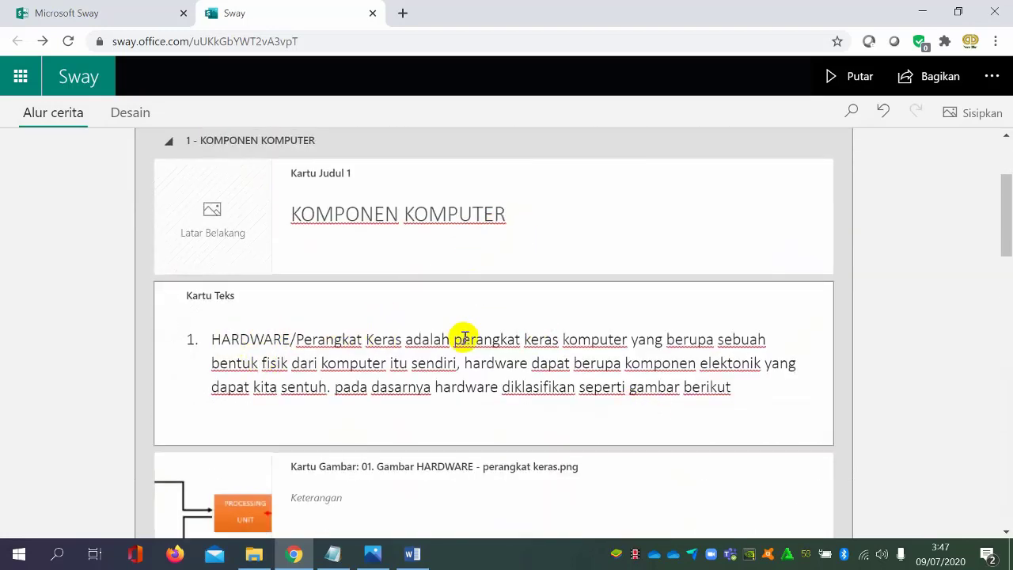
{"action": "scroll", "coordinate": [465, 338], "scroll_direction": "down", "scroll_amount": 3}
{"action": "scroll", "coordinate": [465, 340], "scroll_direction": "up", "scroll_amount": 2}
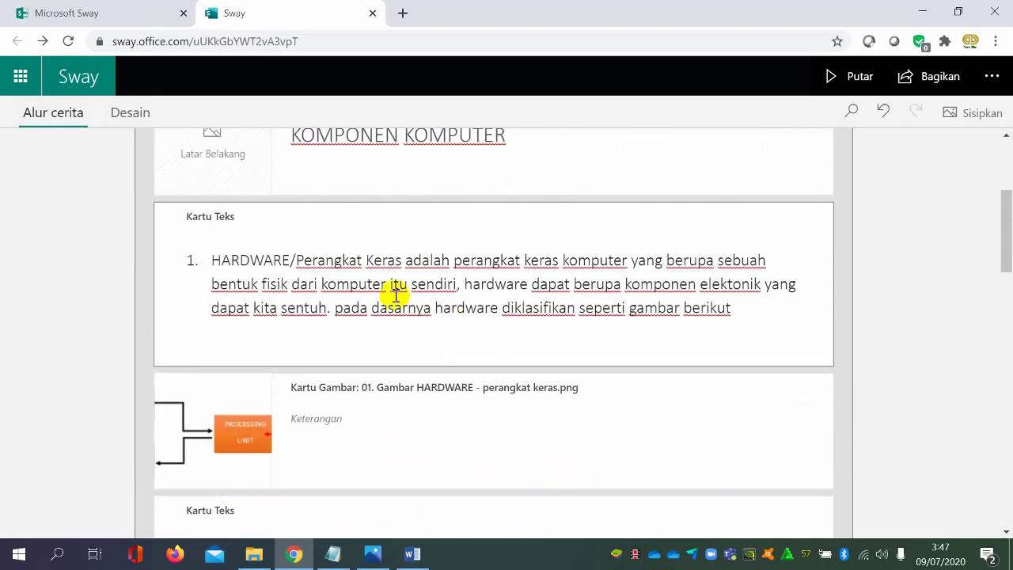
{"action": "scroll", "coordinate": [506, 278], "scroll_direction": "up", "scroll_amount": 1}
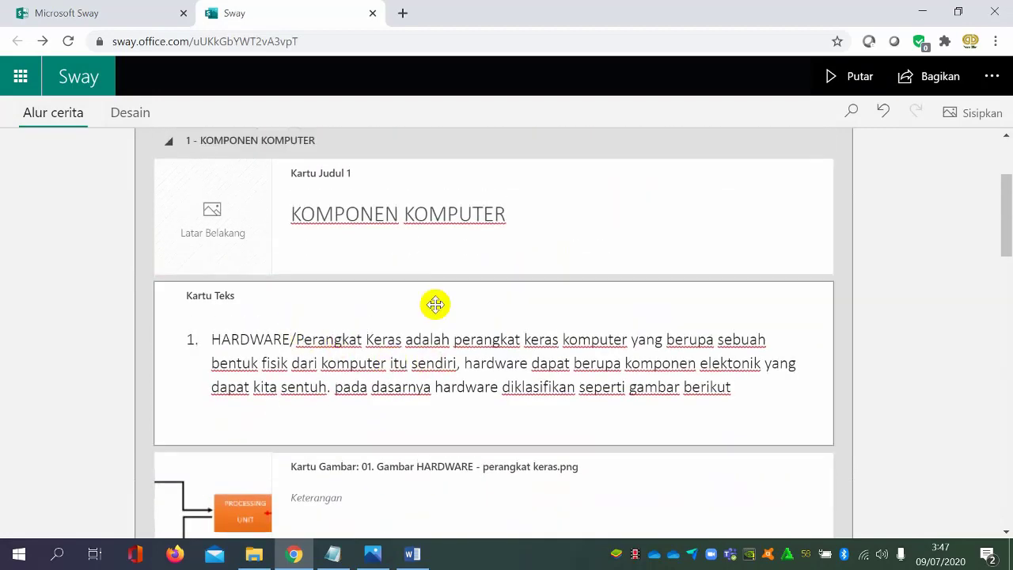
{"action": "scroll", "coordinate": [435, 304], "scroll_direction": "down", "scroll_amount": 3}
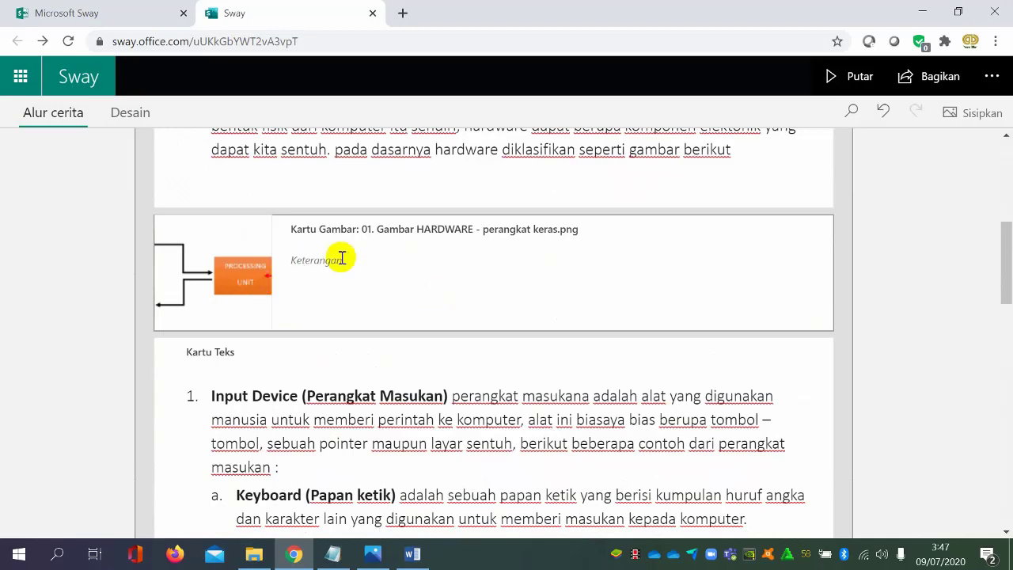
{"action": "scroll", "coordinate": [448, 321], "scroll_direction": "down", "scroll_amount": 1}
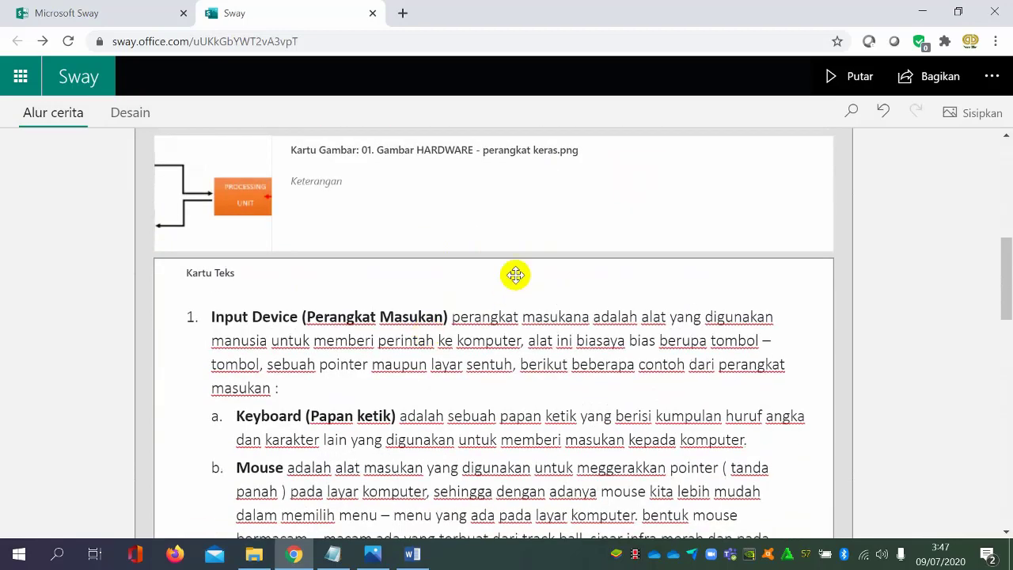
{"action": "scroll", "coordinate": [446, 262], "scroll_direction": "down", "scroll_amount": 2}
{"action": "scroll", "coordinate": [443, 262], "scroll_direction": "up", "scroll_amount": 3}
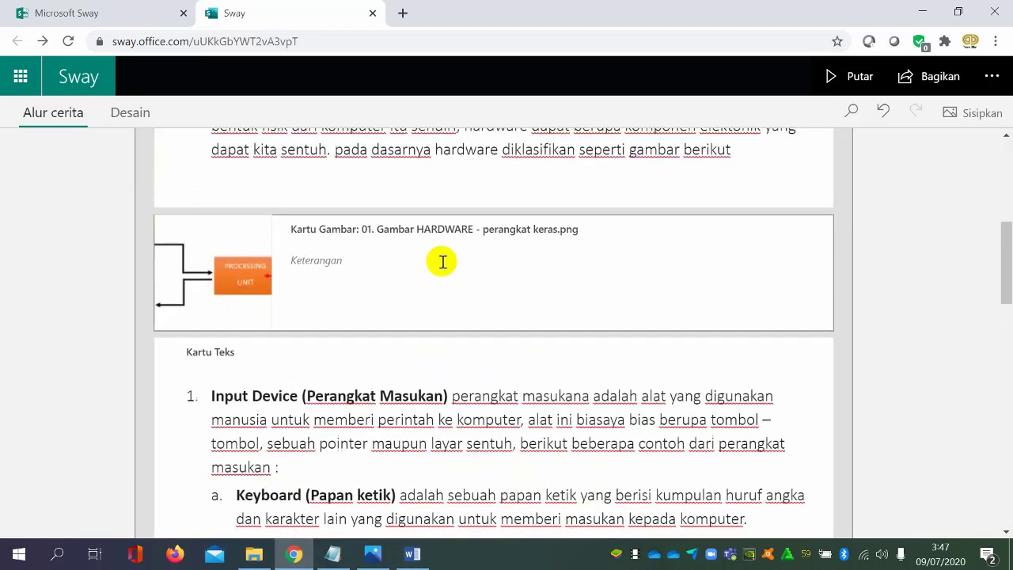
{"action": "scroll", "coordinate": [441, 328], "scroll_direction": "down", "scroll_amount": 4}
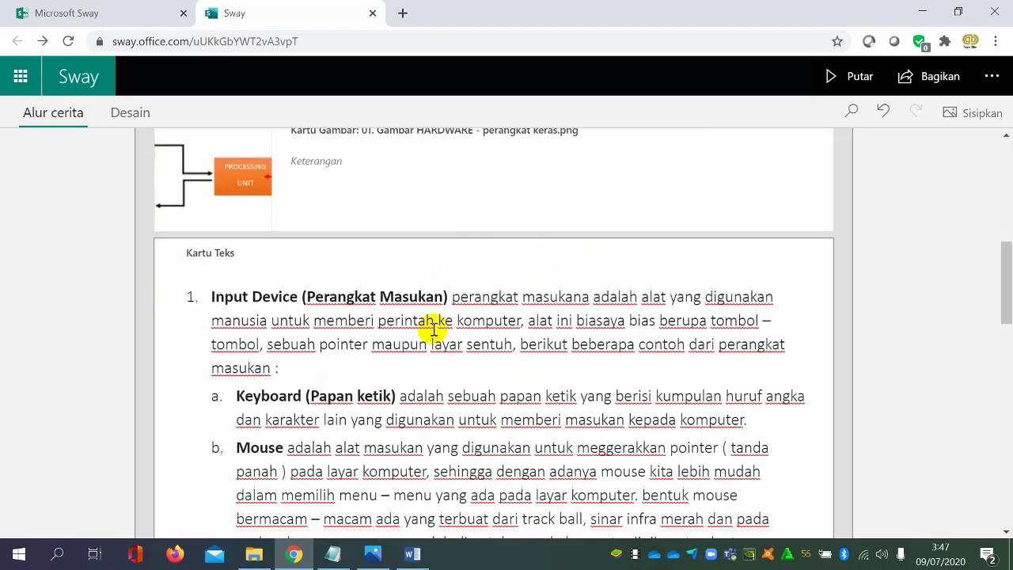
{"action": "scroll", "coordinate": [441, 314], "scroll_direction": "up", "scroll_amount": 2}
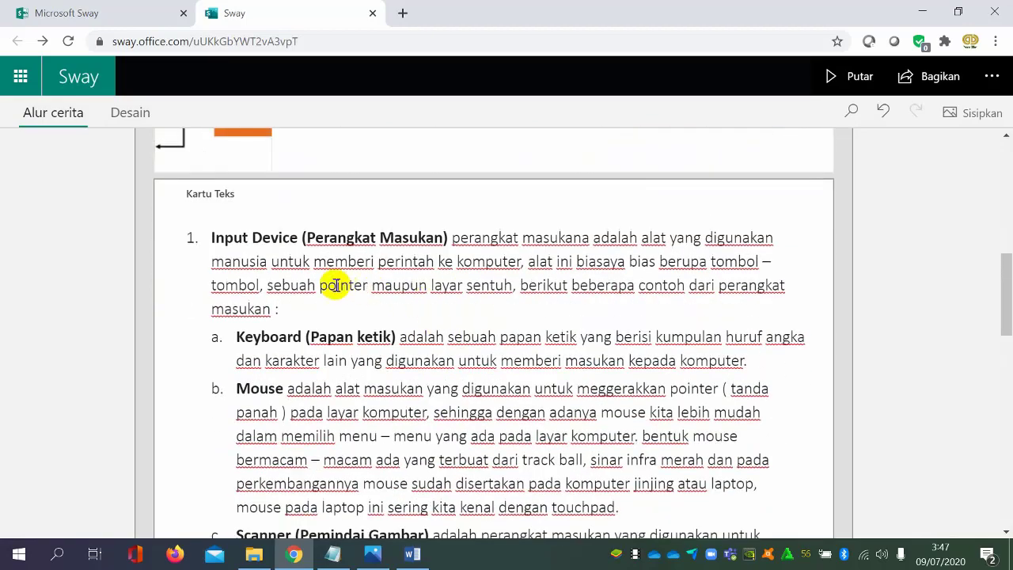
{"action": "scroll", "coordinate": [336, 285], "scroll_direction": "down", "scroll_amount": 7}
{"action": "scroll", "coordinate": [340, 282], "scroll_direction": "up", "scroll_amount": 5}
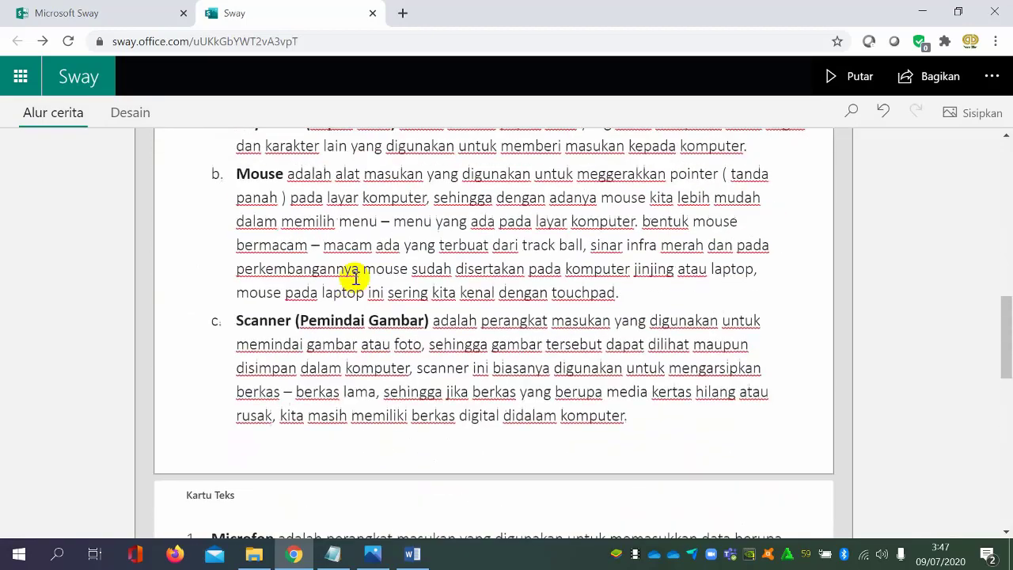
{"action": "scroll", "coordinate": [356, 277], "scroll_direction": "up", "scroll_amount": 4}
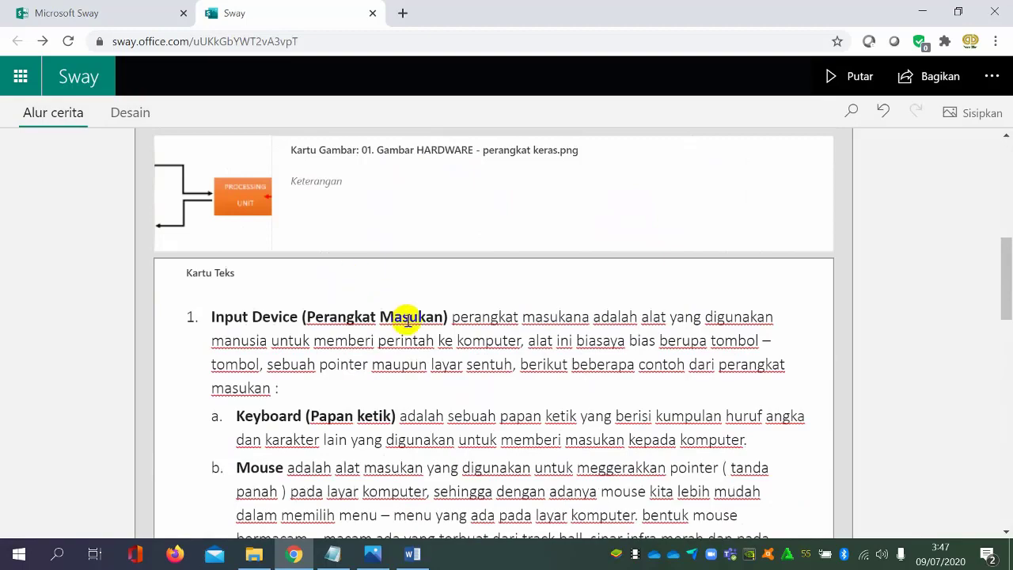
{"action": "scroll", "coordinate": [407, 320], "scroll_direction": "down", "scroll_amount": 7}
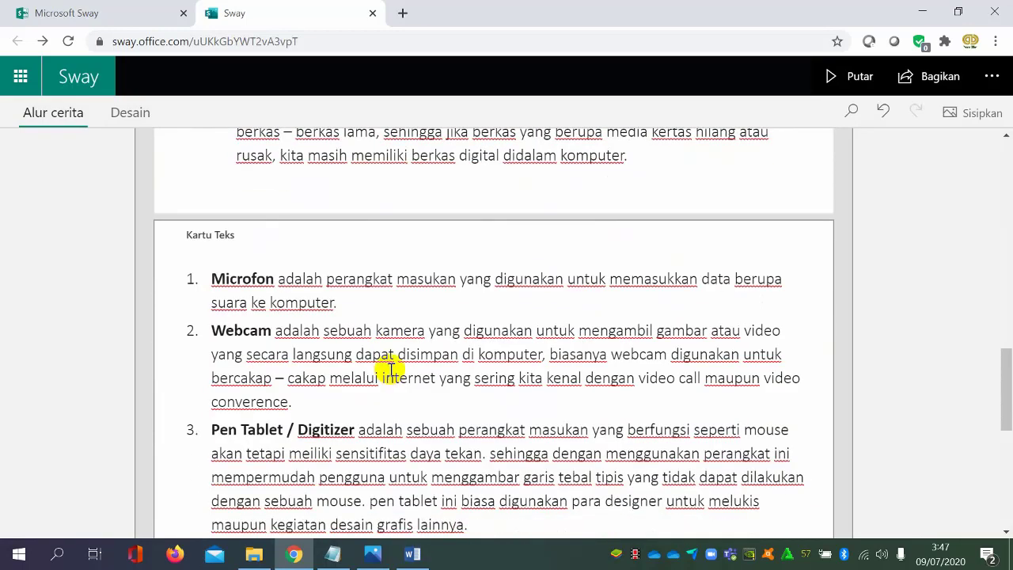
{"action": "scroll", "coordinate": [391, 370], "scroll_direction": "down", "scroll_amount": 2}
{"action": "scroll", "coordinate": [365, 318], "scroll_direction": "down", "scroll_amount": 4}
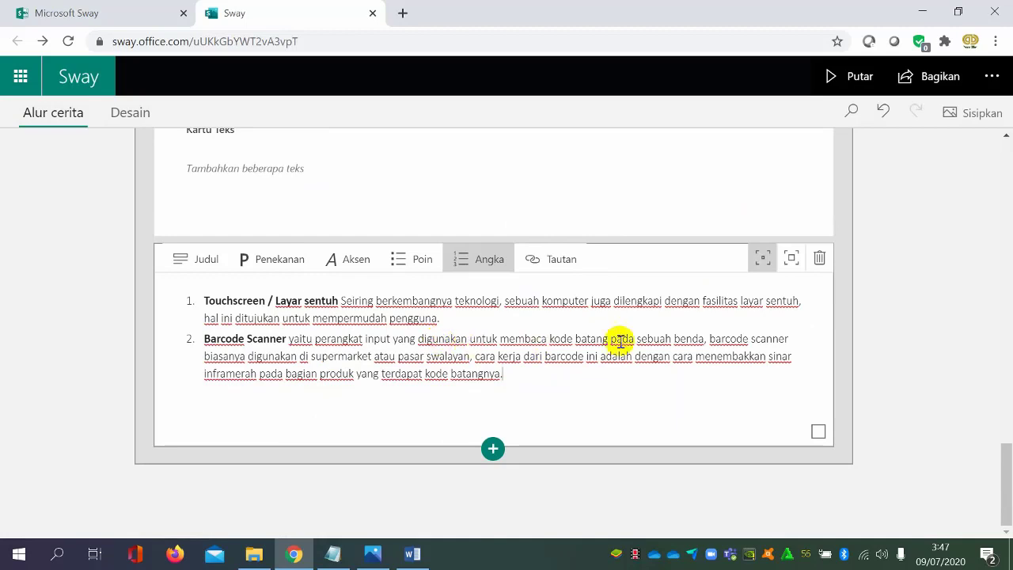
Give the Touchscreen and Barcode Scanner text card the stronger emphasis and remove its trailing blank line
{"action": "left_click", "coordinate": [792, 261]}
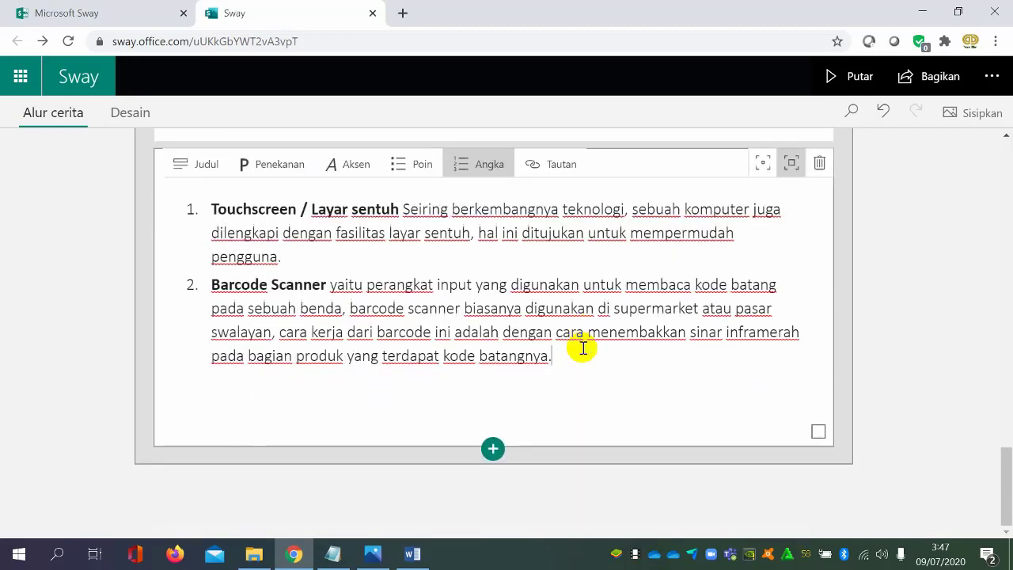
{"action": "left_click", "coordinate": [514, 405]}
{"action": "key", "text": "BackSpace"}
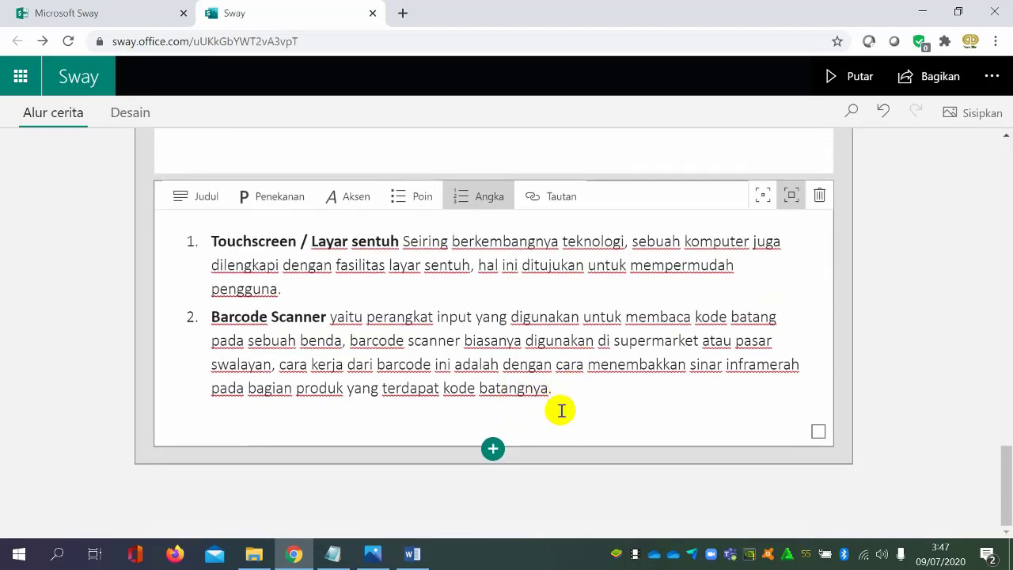
Review the KOMPONEN KOMPUTER section's cards, from its heading through the hardware image and input-device text to the Pen Tablet item
{"action": "scroll", "coordinate": [682, 373], "scroll_direction": "up", "scroll_amount": 15}
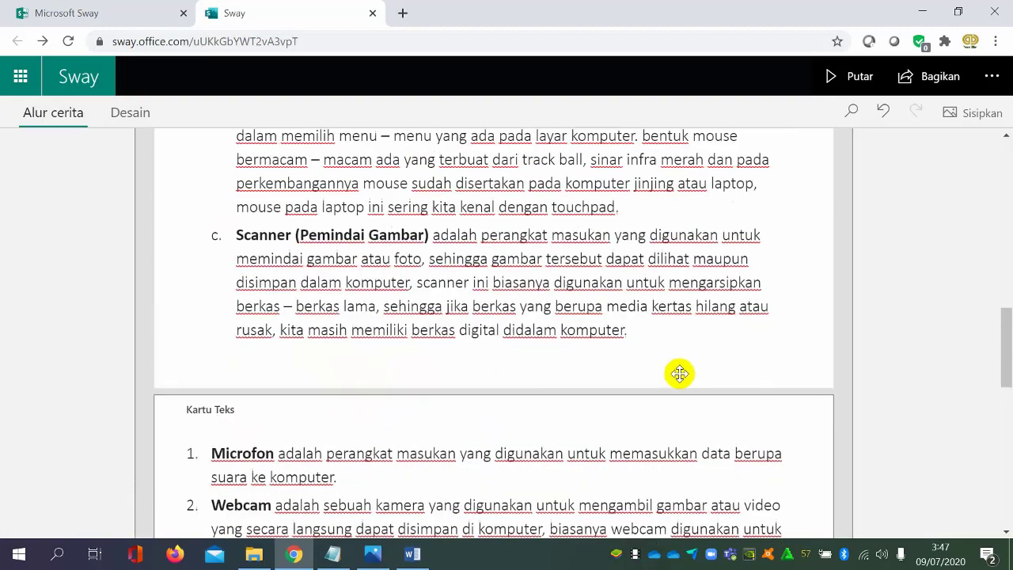
{"action": "scroll", "coordinate": [676, 372], "scroll_direction": "up", "scroll_amount": 3}
{"action": "scroll", "coordinate": [678, 372], "scroll_direction": "down", "scroll_amount": 5}
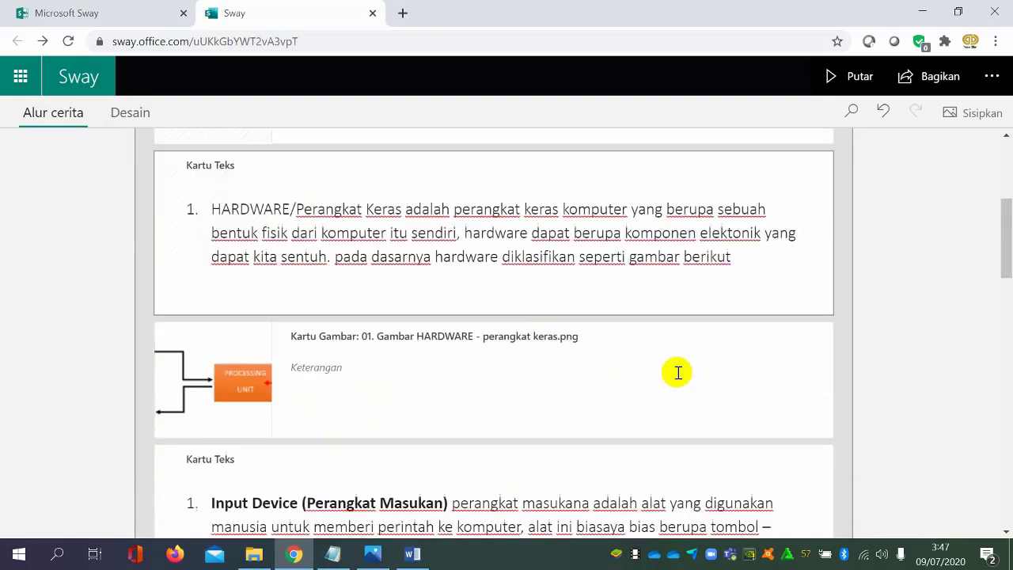
{"action": "scroll", "coordinate": [678, 373], "scroll_direction": "up", "scroll_amount": 6}
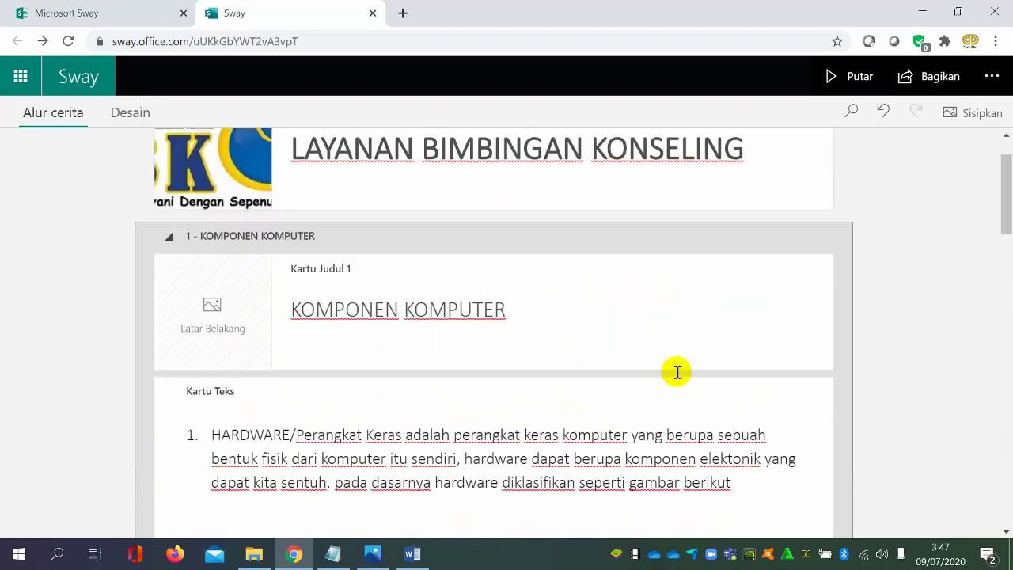
{"action": "scroll", "coordinate": [676, 376], "scroll_direction": "down", "scroll_amount": 2}
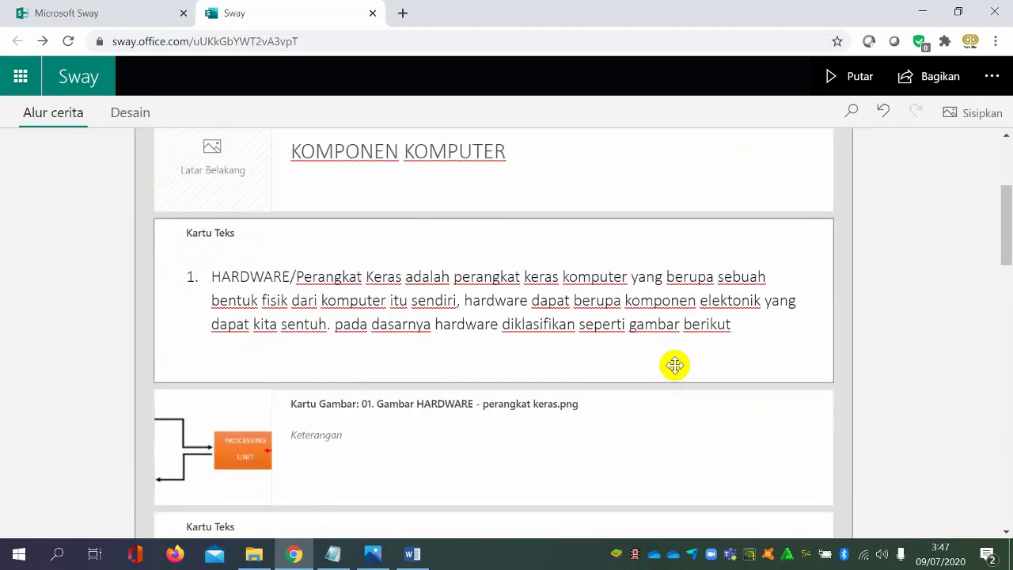
{"action": "scroll", "coordinate": [687, 351], "scroll_direction": "down", "scroll_amount": 3}
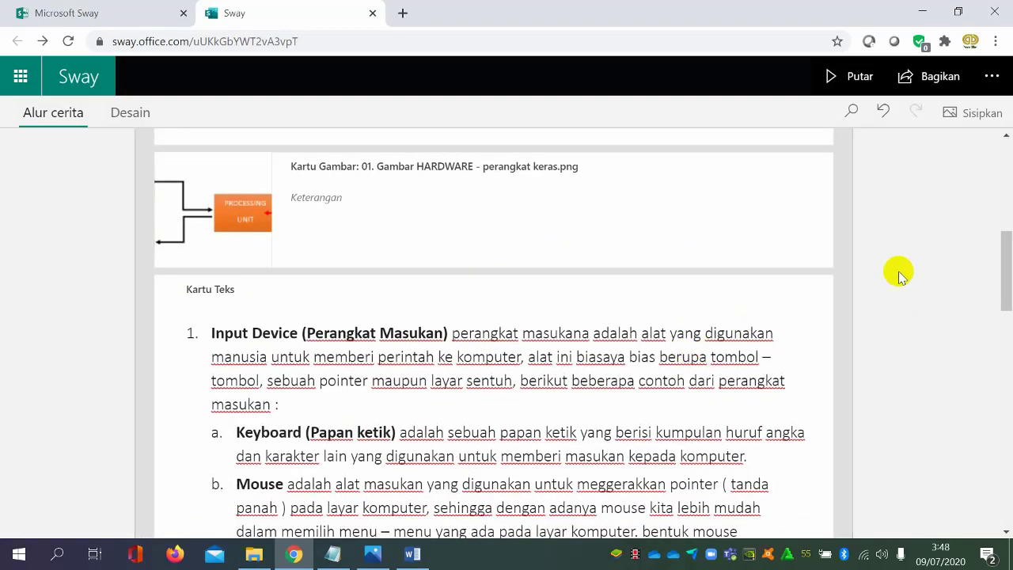
{"action": "scroll", "coordinate": [688, 332], "scroll_direction": "down", "scroll_amount": 12}
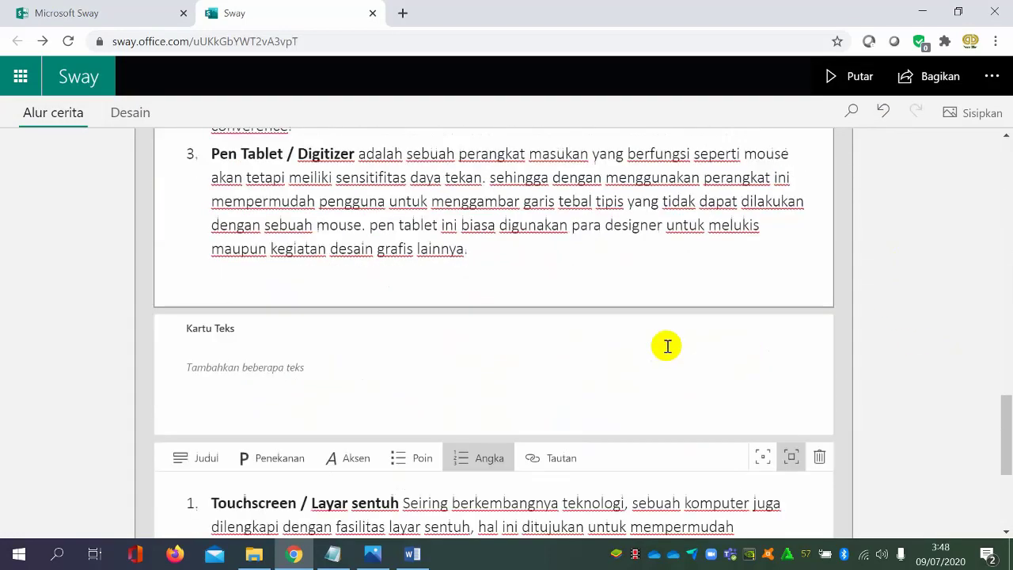
Insert a Tumpukan (stack) group below the Touchscreen and Barcode Scanner text card and bring up its content type choices
{"action": "left_click", "coordinate": [504, 454]}
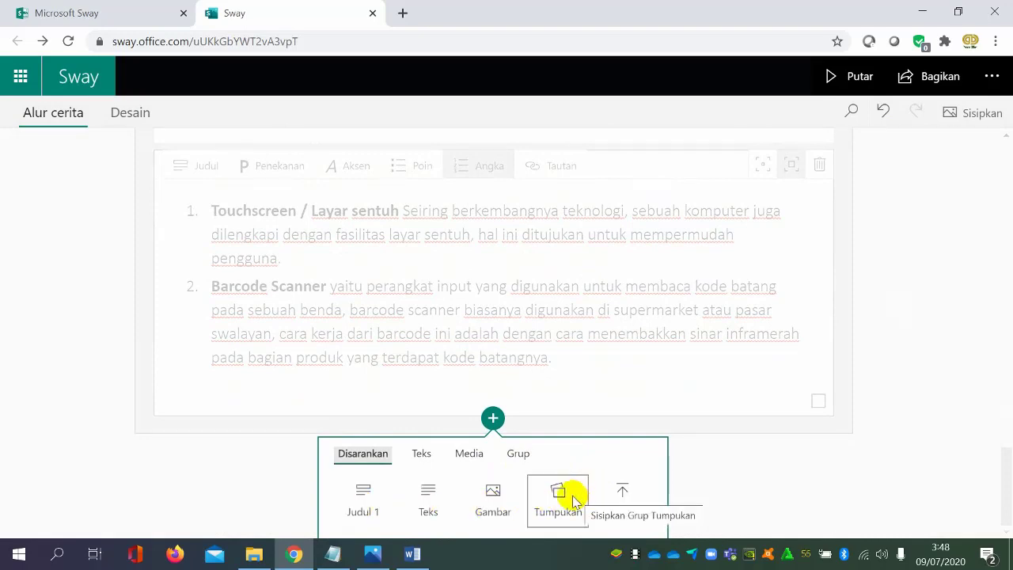
{"action": "left_click", "coordinate": [573, 501]}
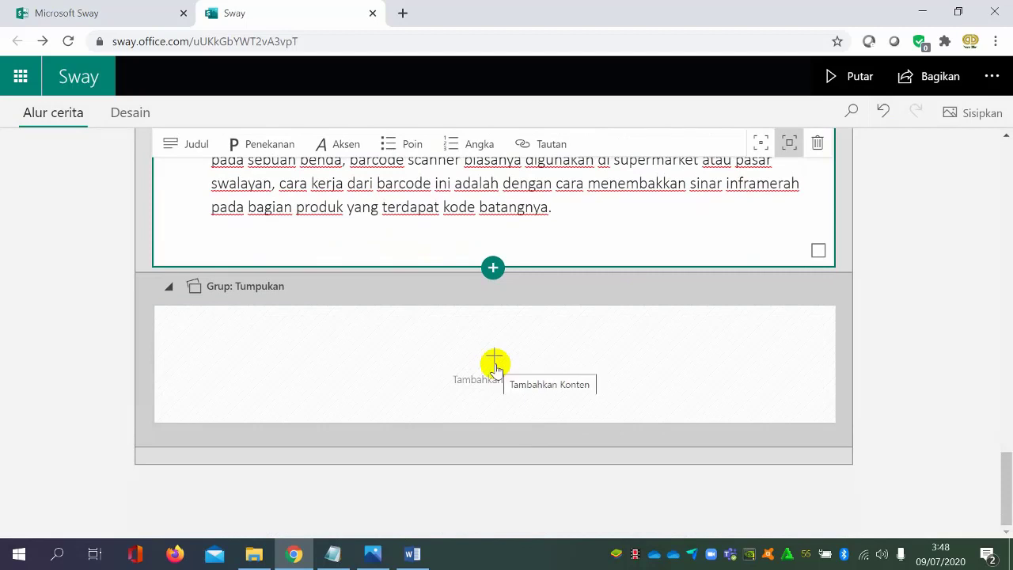
{"action": "left_click", "coordinate": [495, 364]}
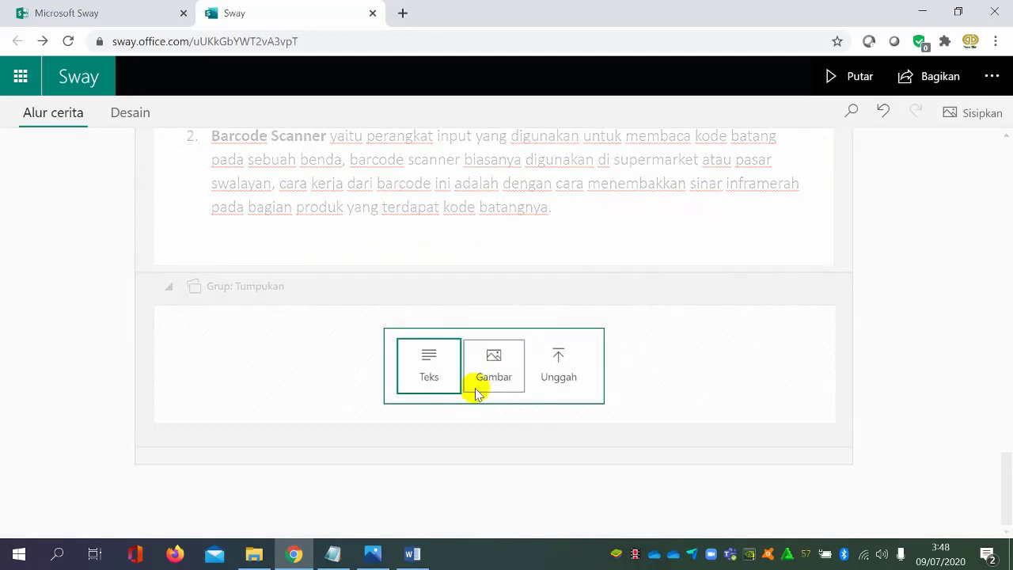
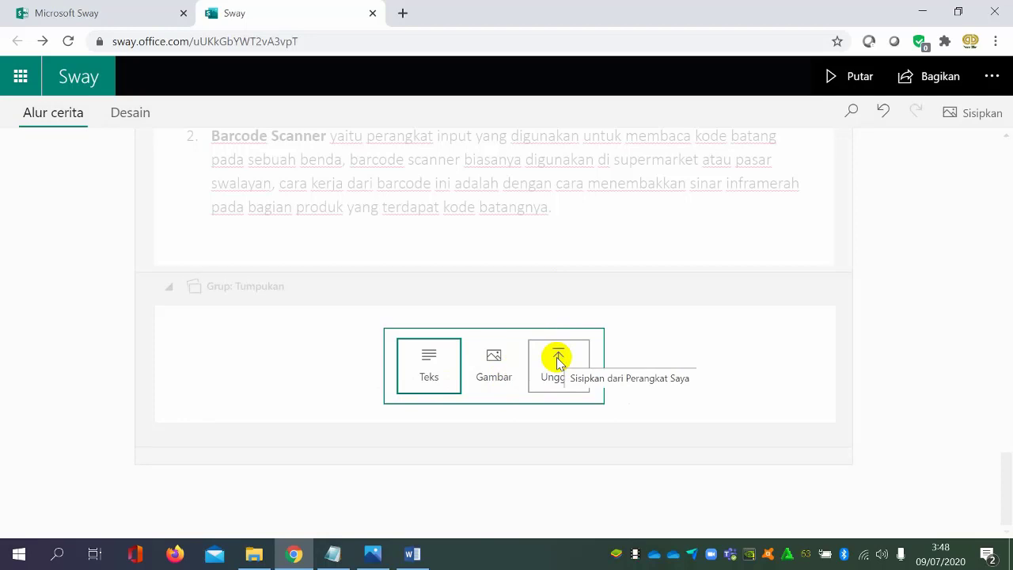
Add an image card to the Tumpukan group and fill it with "02. Contoh Gambar Keyboard, Mouse, Scanner.png" from the device
{"action": "scroll", "coordinate": [629, 376], "scroll_direction": "up", "scroll_amount": 2}
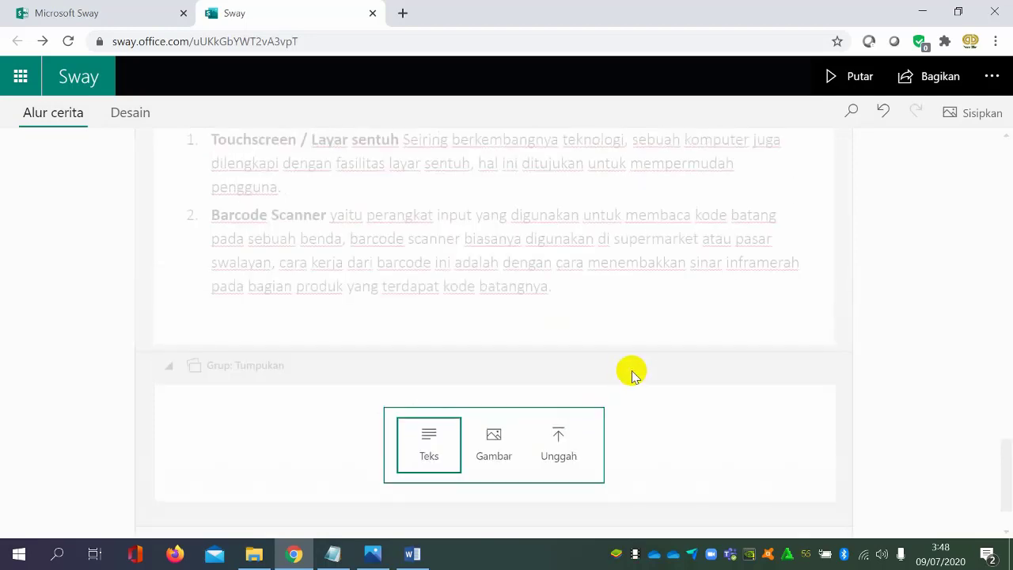
{"action": "left_click", "coordinate": [504, 449]}
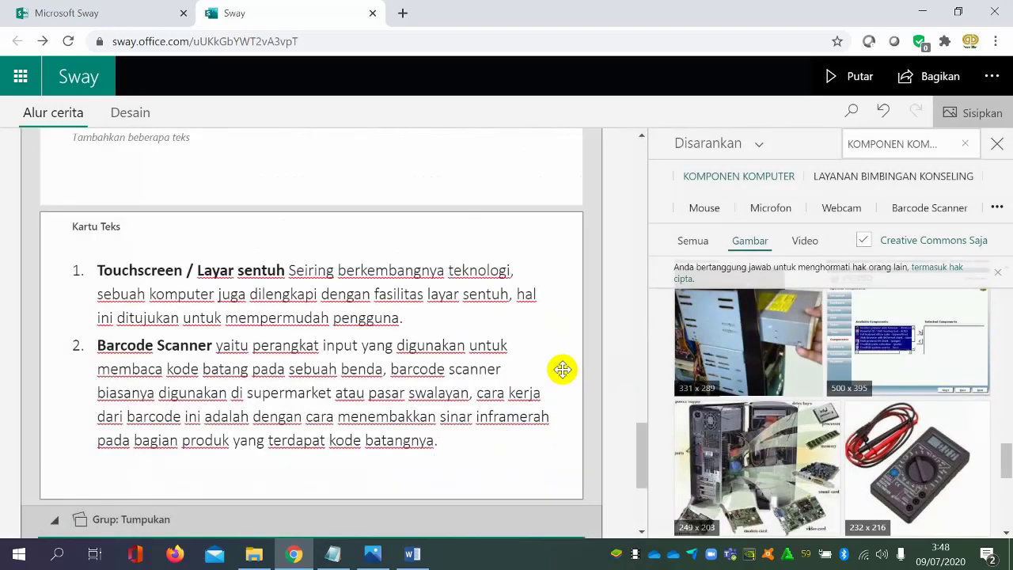
{"action": "scroll", "coordinate": [539, 351], "scroll_direction": "down", "scroll_amount": 1}
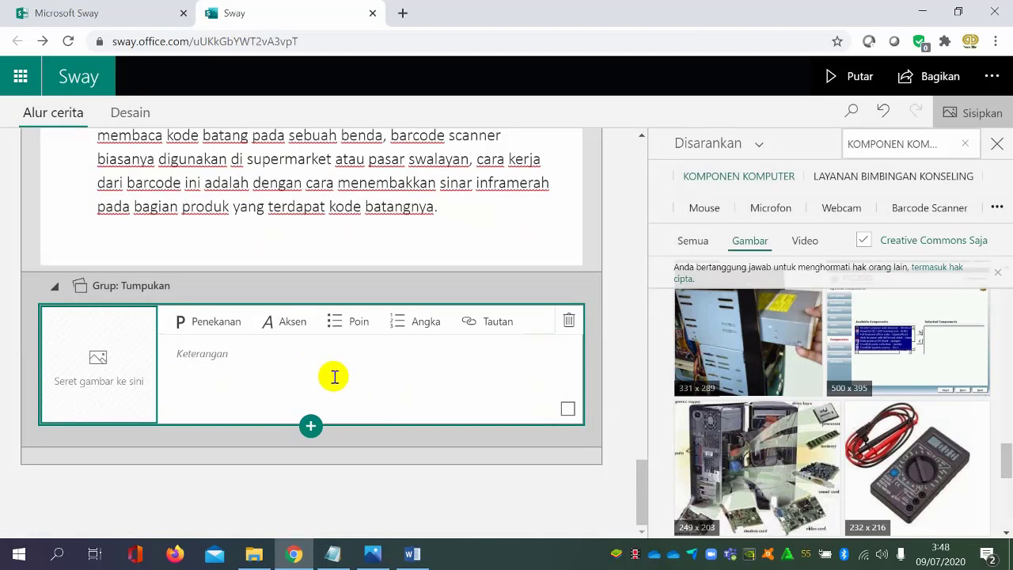
{"action": "left_click", "coordinate": [131, 371]}
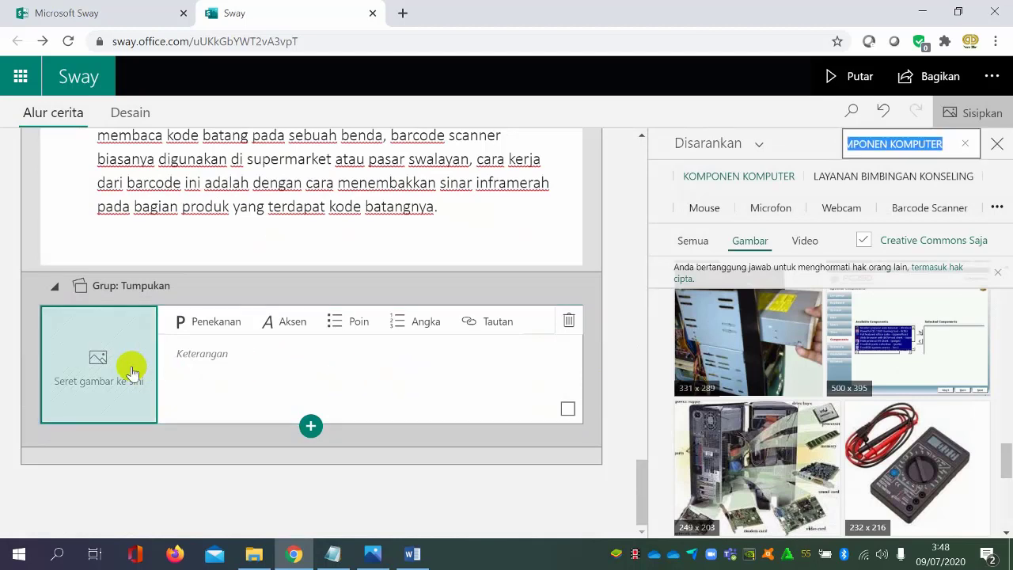
{"action": "left_click", "coordinate": [766, 143]}
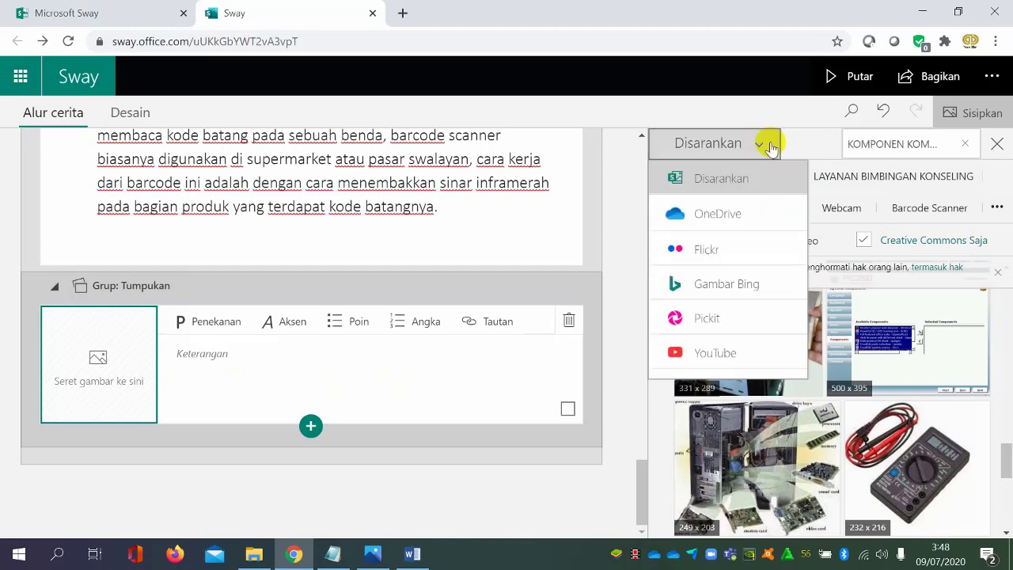
{"action": "left_click", "coordinate": [720, 388]}
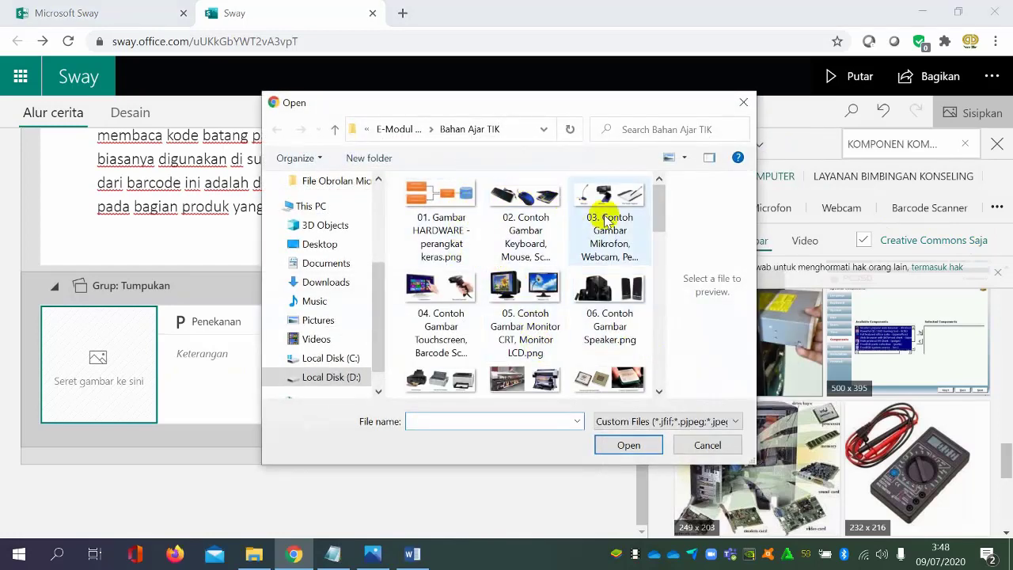
{"action": "double_click", "coordinate": [524, 207]}
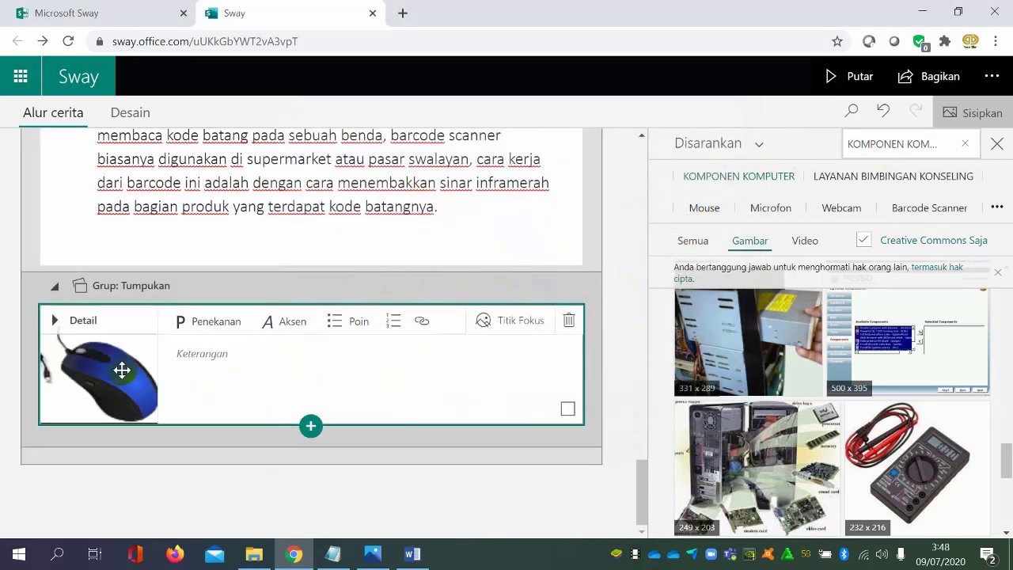
Upload images 03 through 06 (Mikrofon/Webcam, Touchscreen, Monitor and Speaker) from the Bahan Ajar TIK folder into the Tumpukan group
{"action": "left_click", "coordinate": [752, 147]}
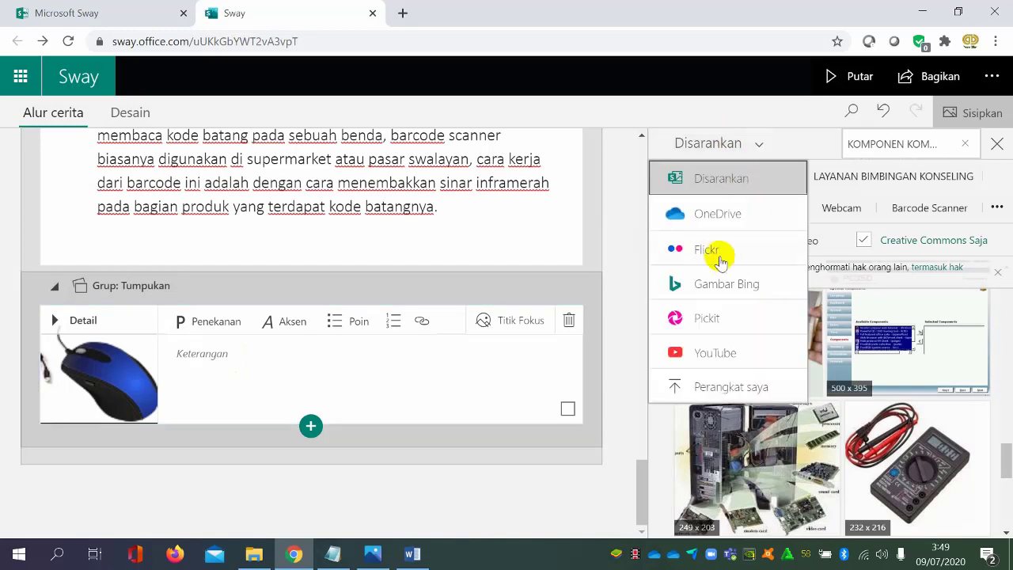
{"action": "left_click", "coordinate": [712, 387]}
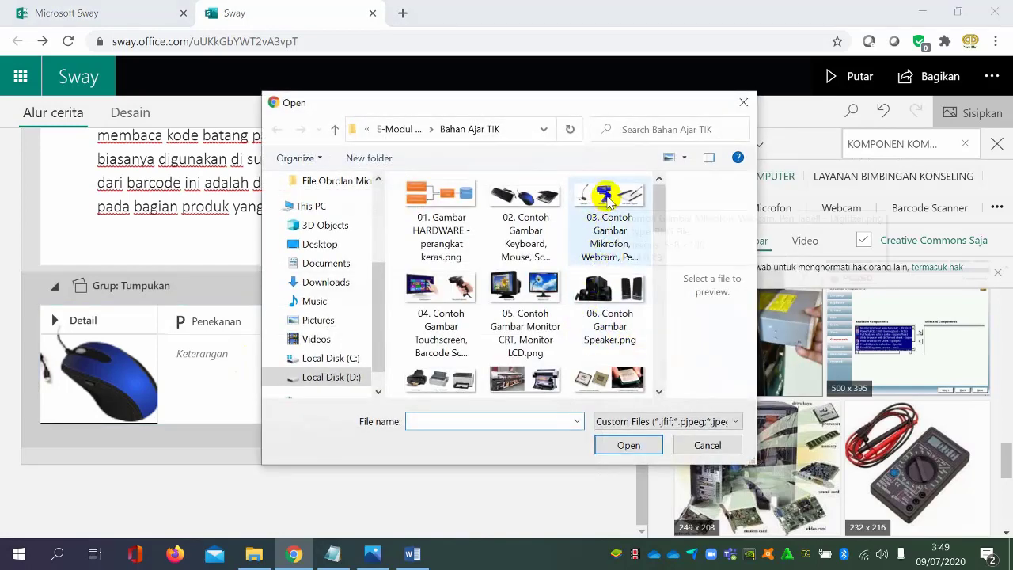
{"action": "left_click", "coordinate": [608, 202]}
{"action": "left_click", "coordinate": [475, 292], "text": "ctrl"}
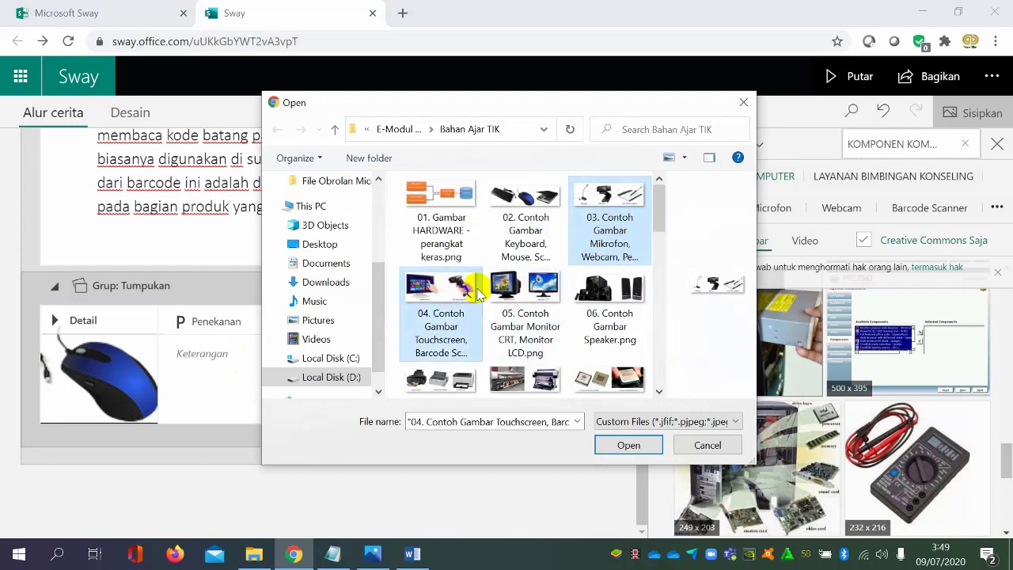
{"action": "left_click", "coordinate": [544, 296], "text": "ctrl"}
{"action": "double_click", "coordinate": [620, 303], "text": "ctrl"}
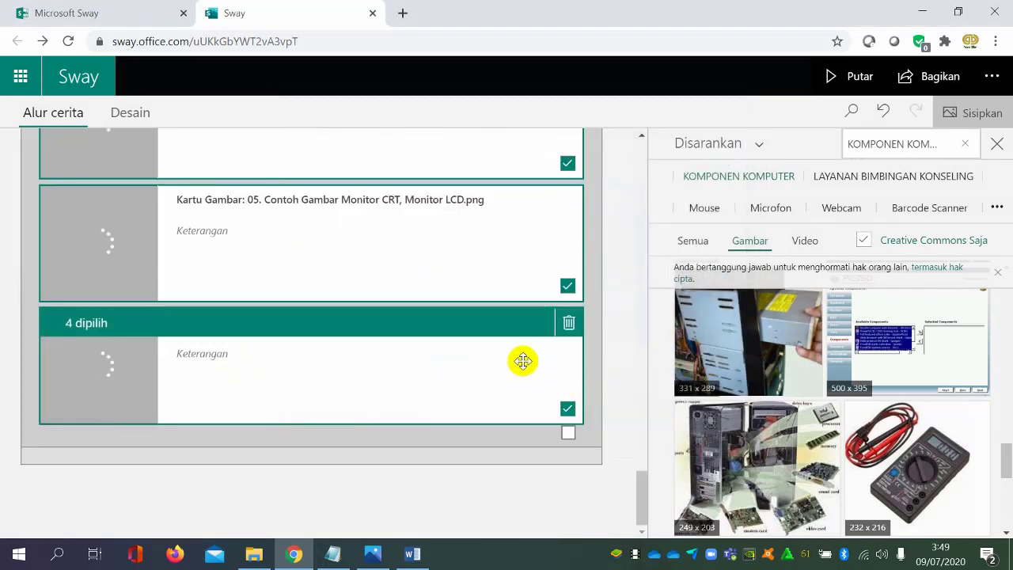
Review the storyline from the stack group's new image cards up to the Input Device text and back down
{"action": "scroll", "coordinate": [463, 363], "scroll_direction": "up", "scroll_amount": 5}
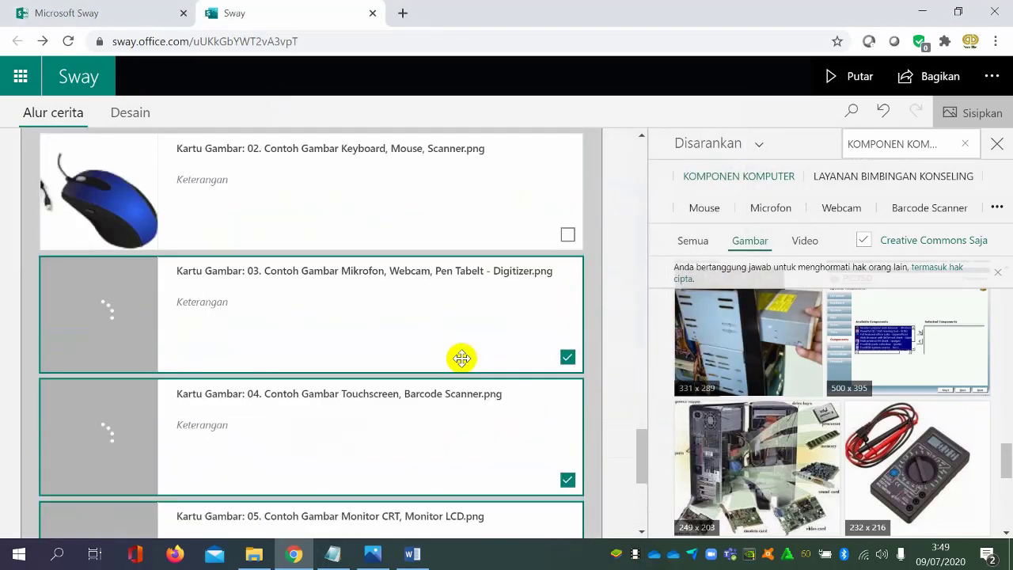
{"action": "scroll", "coordinate": [463, 358], "scroll_direction": "down", "scroll_amount": 4}
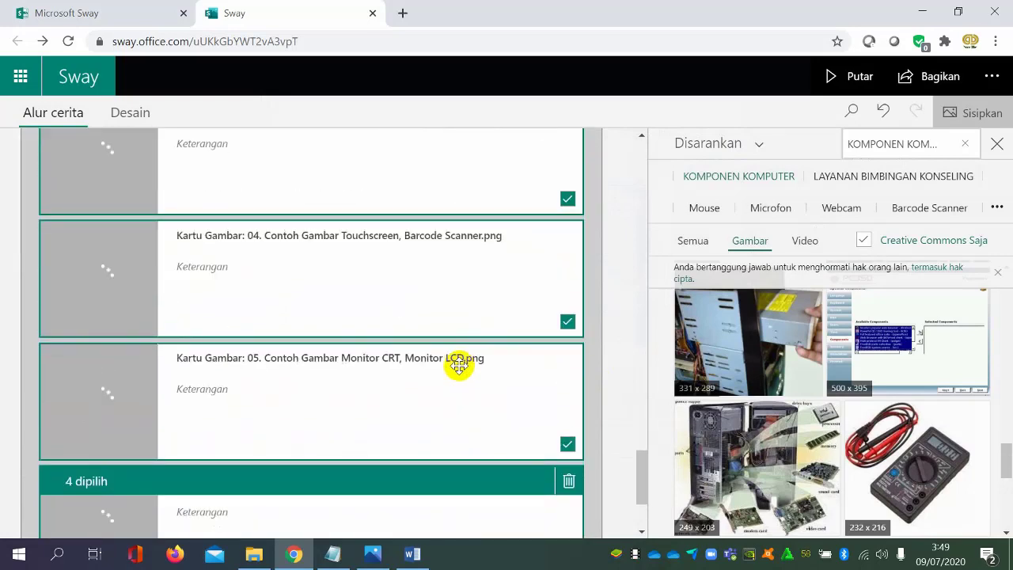
{"action": "scroll", "coordinate": [459, 365], "scroll_direction": "up", "scroll_amount": 7}
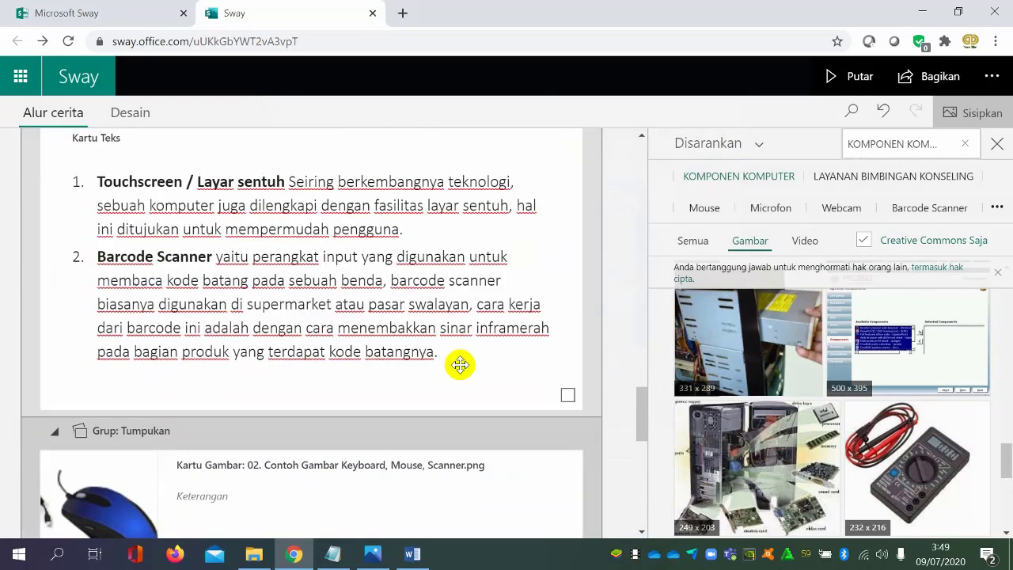
{"action": "scroll", "coordinate": [460, 365], "scroll_direction": "up", "scroll_amount": 5}
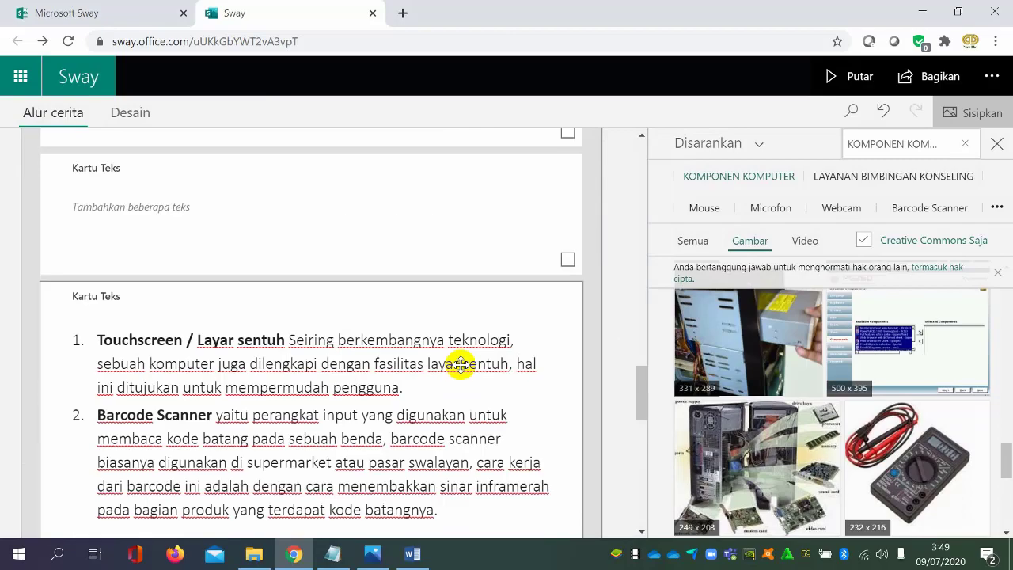
{"action": "scroll", "coordinate": [460, 364], "scroll_direction": "up", "scroll_amount": 7}
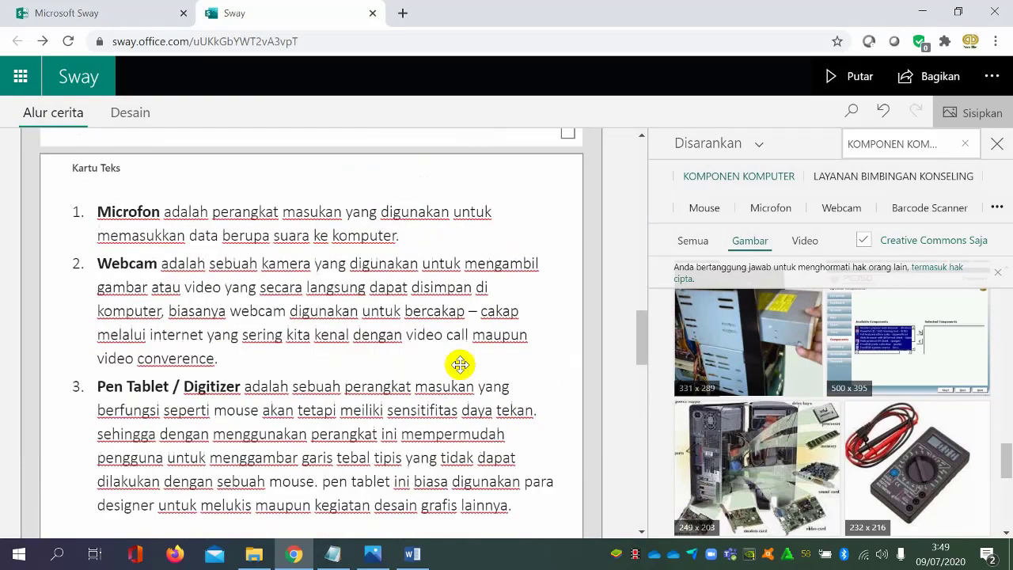
{"action": "scroll", "coordinate": [459, 365], "scroll_direction": "up", "scroll_amount": 4}
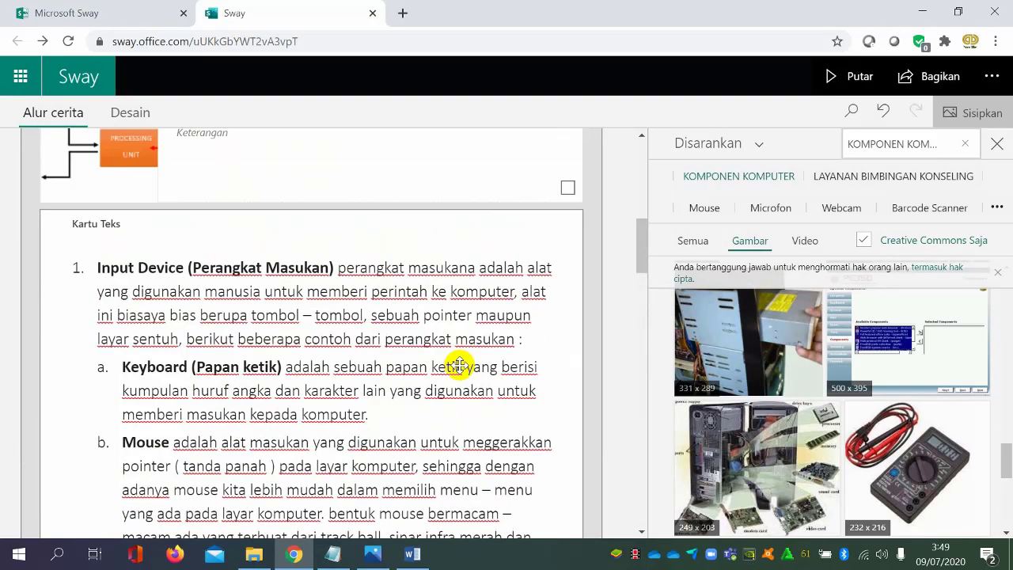
{"action": "scroll", "coordinate": [461, 365], "scroll_direction": "down", "scroll_amount": 5}
{"action": "scroll", "coordinate": [461, 365], "scroll_direction": "down", "scroll_amount": 3}
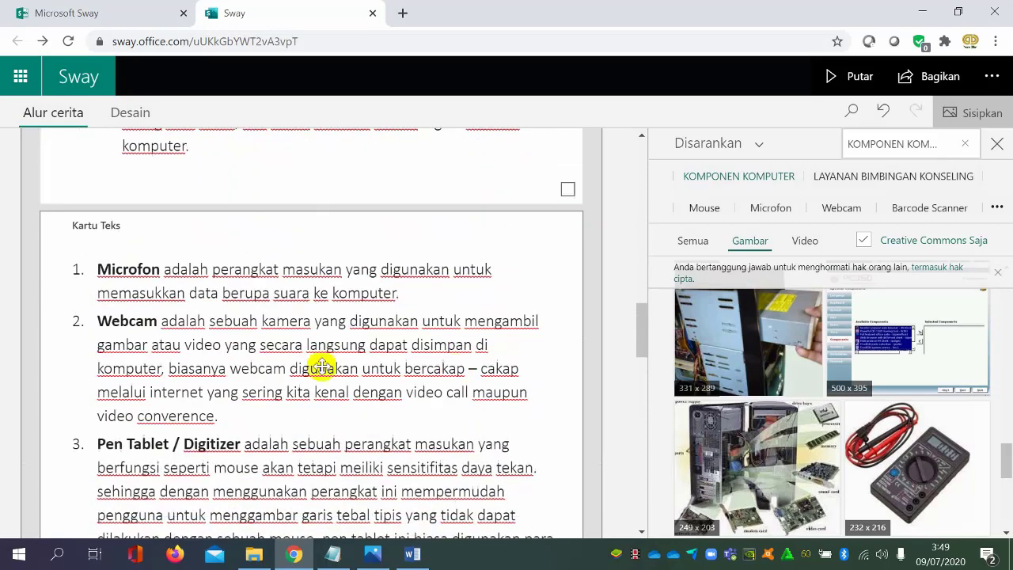
{"action": "left_click", "coordinate": [140, 277]}
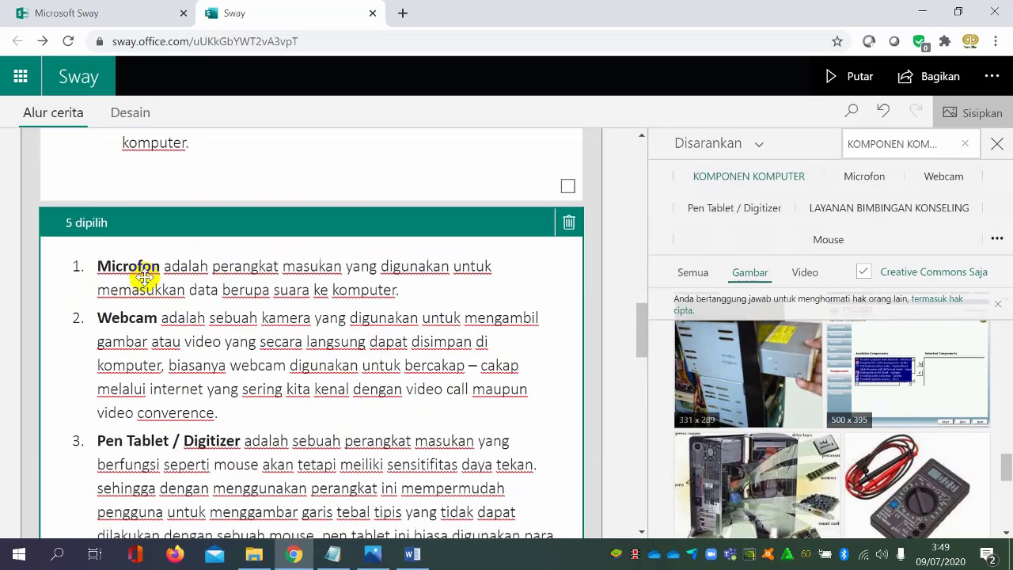
{"action": "scroll", "coordinate": [120, 288], "scroll_direction": "down", "scroll_amount": 1}
{"action": "scroll", "coordinate": [110, 239], "scroll_direction": "up", "scroll_amount": 1}
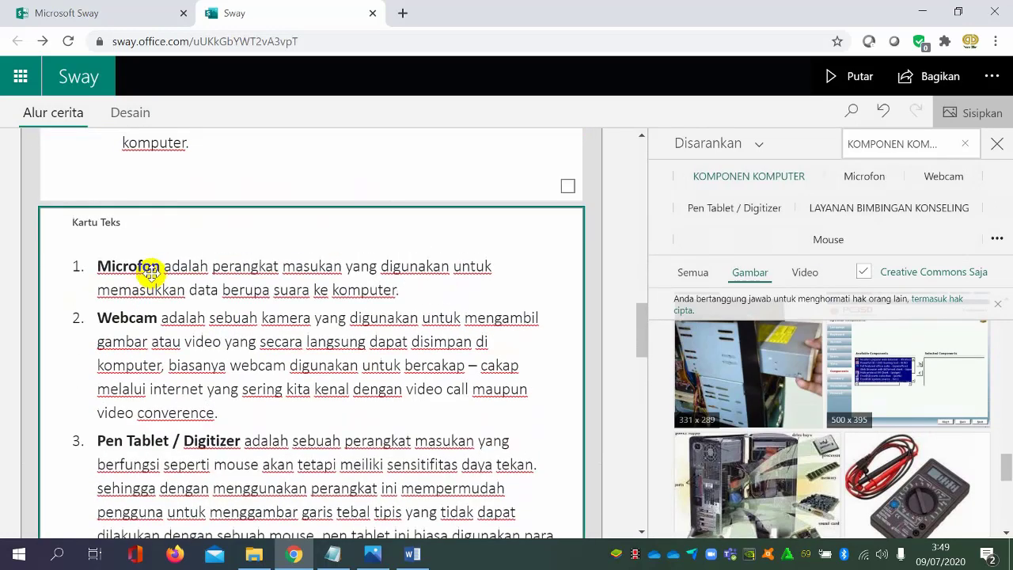
{"action": "scroll", "coordinate": [197, 312], "scroll_direction": "down", "scroll_amount": 9}
{"action": "scroll", "coordinate": [446, 319], "scroll_direction": "down", "scroll_amount": 2}
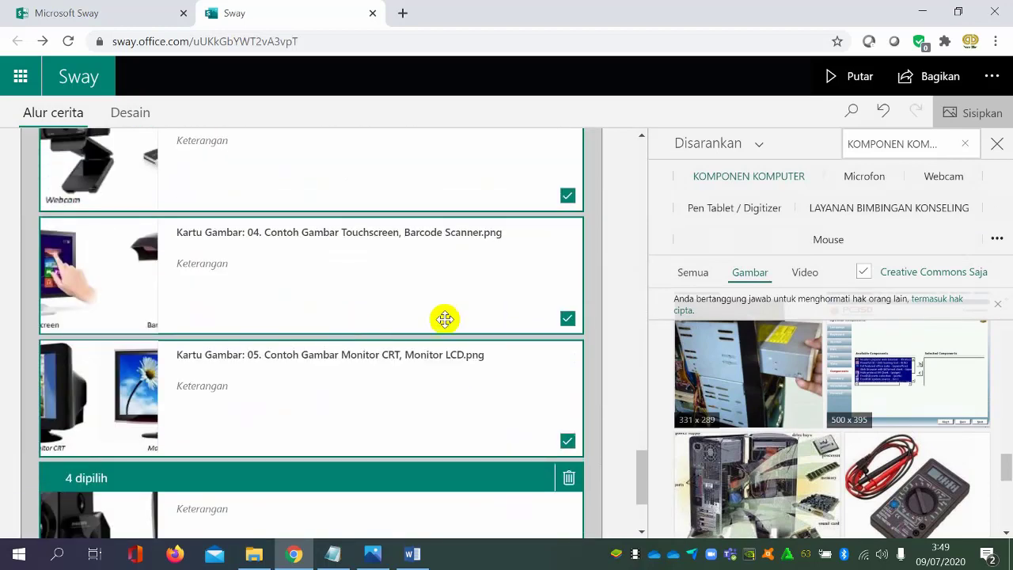
{"action": "scroll", "coordinate": [567, 269], "scroll_direction": "up", "scroll_amount": 2}
{"action": "left_click", "coordinate": [568, 231]}
{"action": "scroll", "coordinate": [511, 339], "scroll_direction": "down", "scroll_amount": 4}
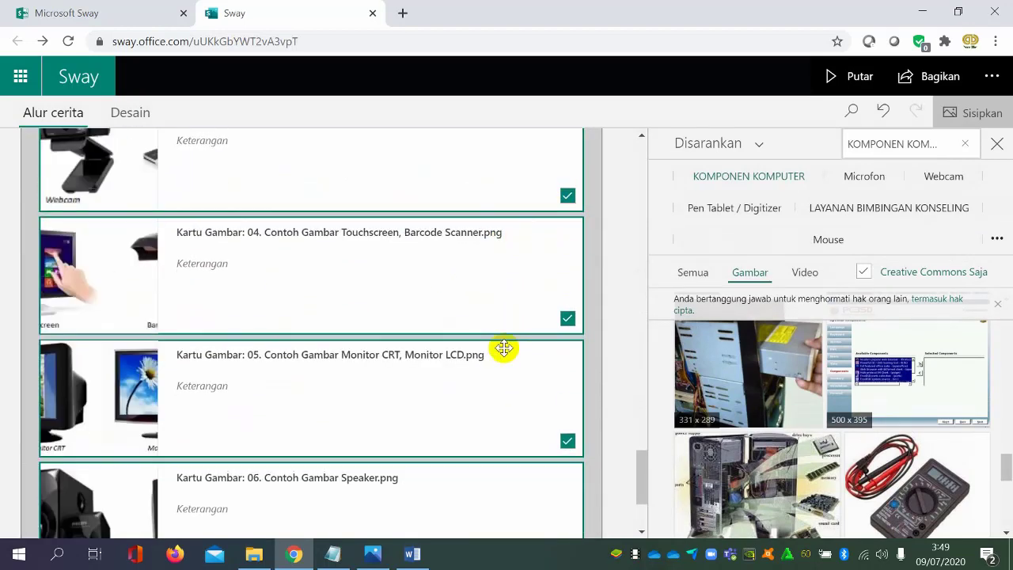
{"action": "left_click", "coordinate": [568, 435]}
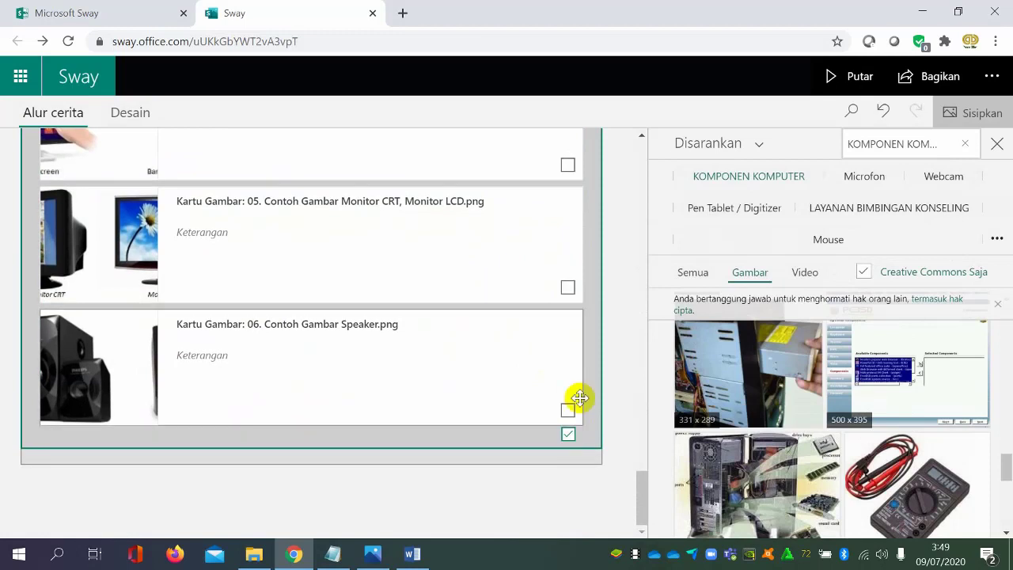
{"action": "left_click", "coordinate": [566, 433]}
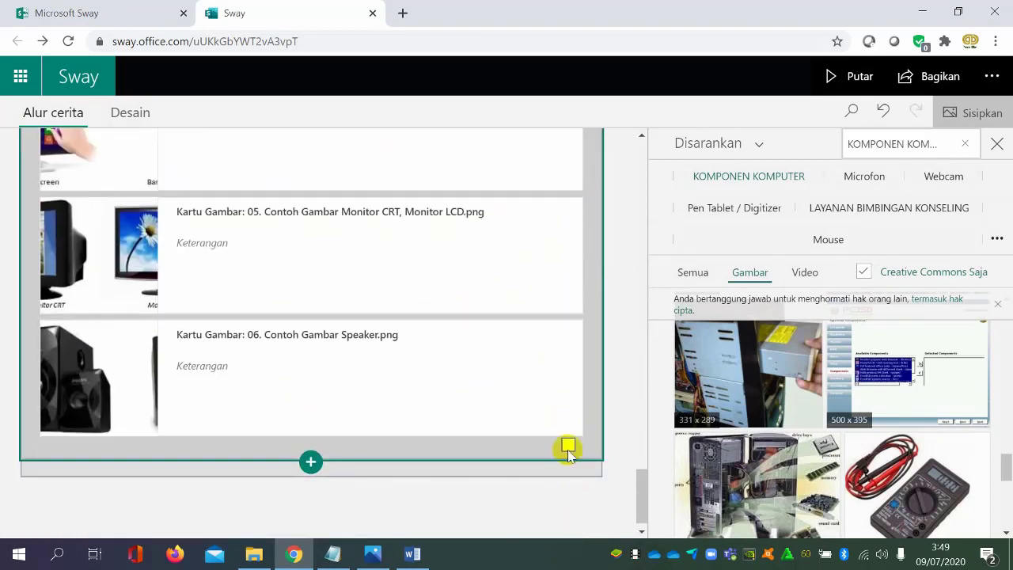
{"action": "left_click", "coordinate": [569, 447]}
Select all five image cards of the Tumpukan group, from 06 up to 02, and close the content insertion pane
{"action": "left_click", "coordinate": [568, 420]}
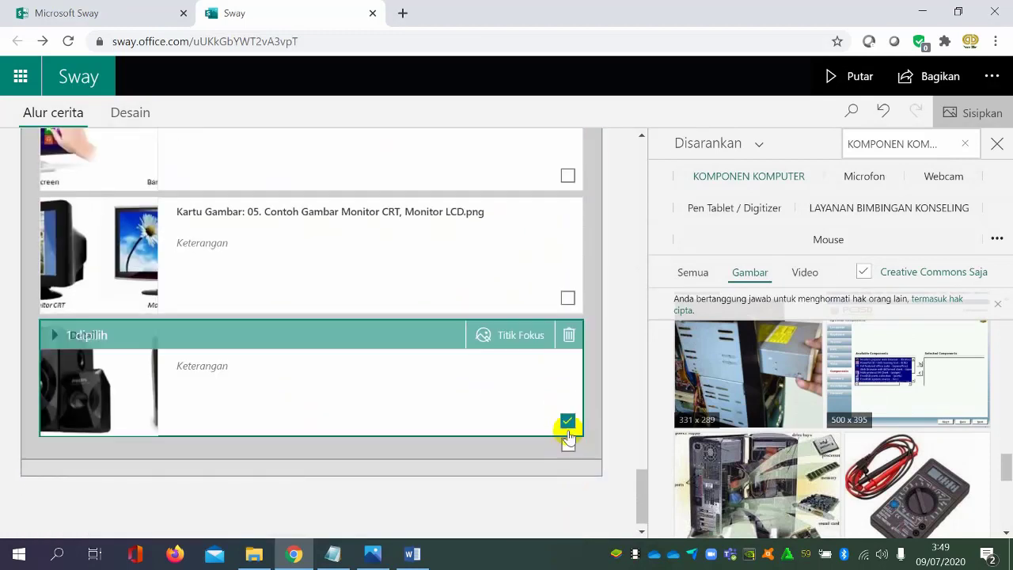
{"action": "left_click", "coordinate": [567, 299]}
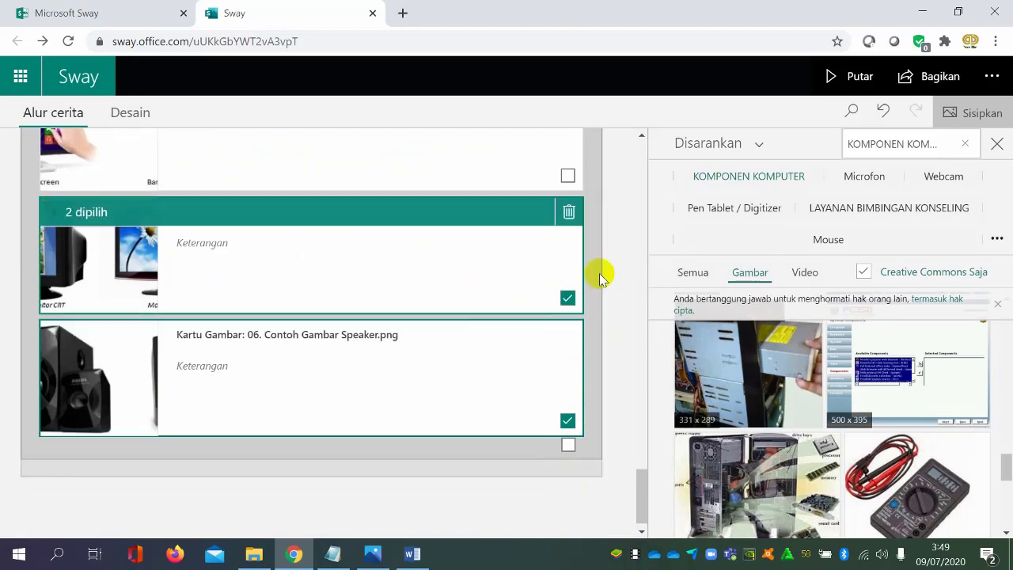
{"action": "left_click", "coordinate": [567, 176]}
{"action": "left_click", "coordinate": [566, 265]}
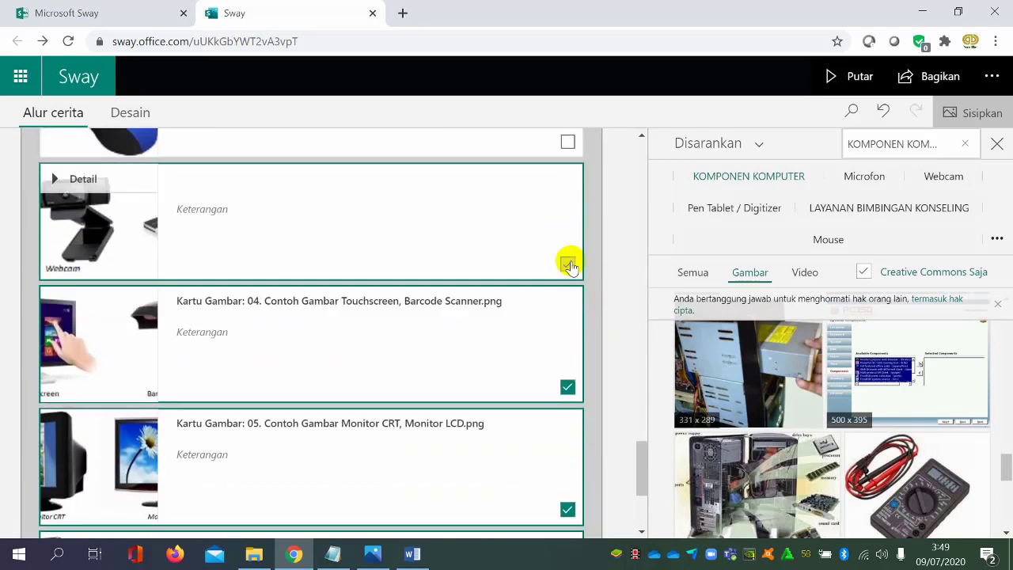
{"action": "left_click", "coordinate": [998, 145]}
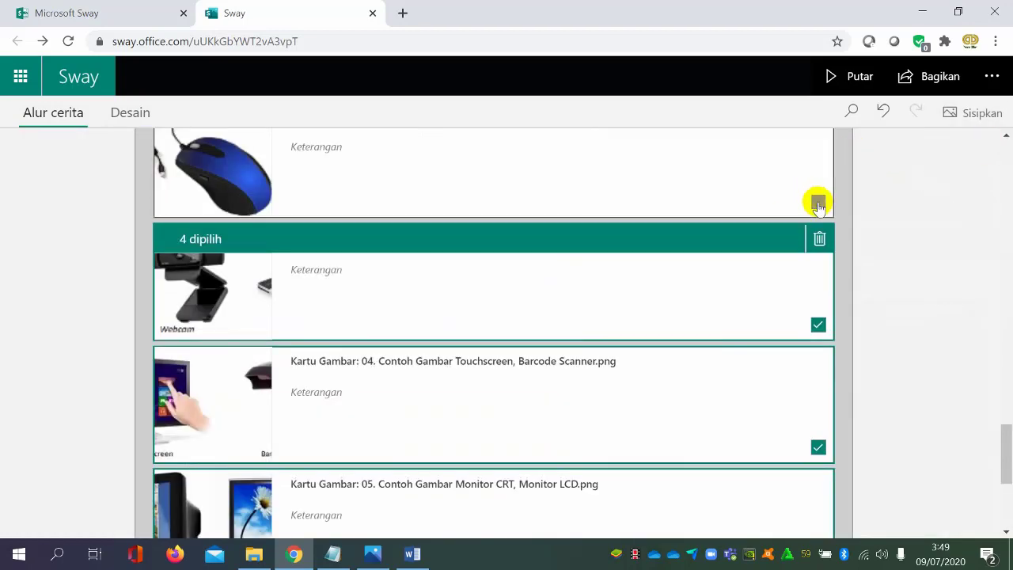
{"action": "left_click", "coordinate": [818, 202]}
Try to open the caption fields of the 02, 03 and 04 image cards in the Tumpukan group
{"action": "scroll", "coordinate": [696, 293], "scroll_direction": "down", "scroll_amount": 1}
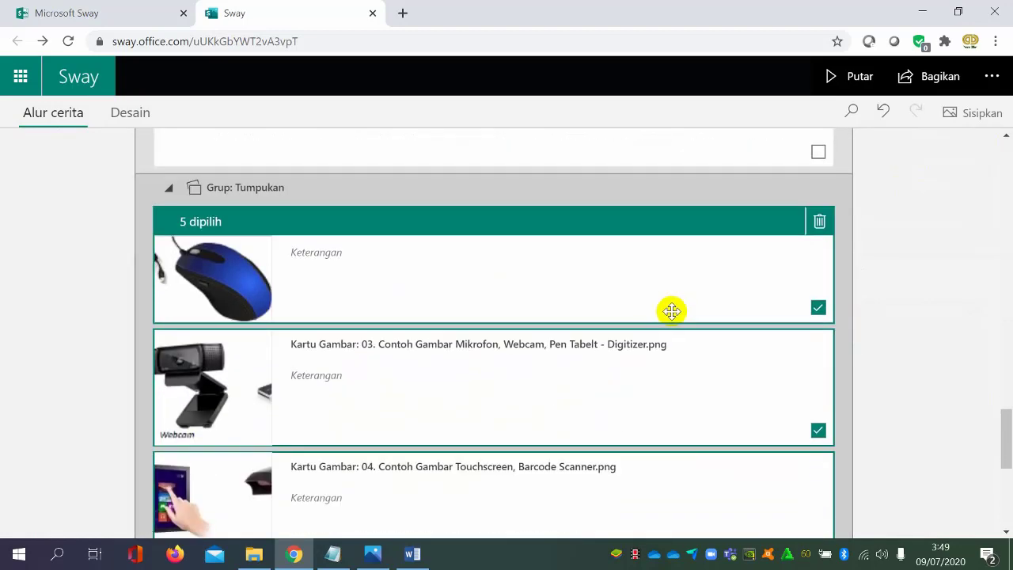
{"action": "scroll", "coordinate": [671, 311], "scroll_direction": "down", "scroll_amount": 1}
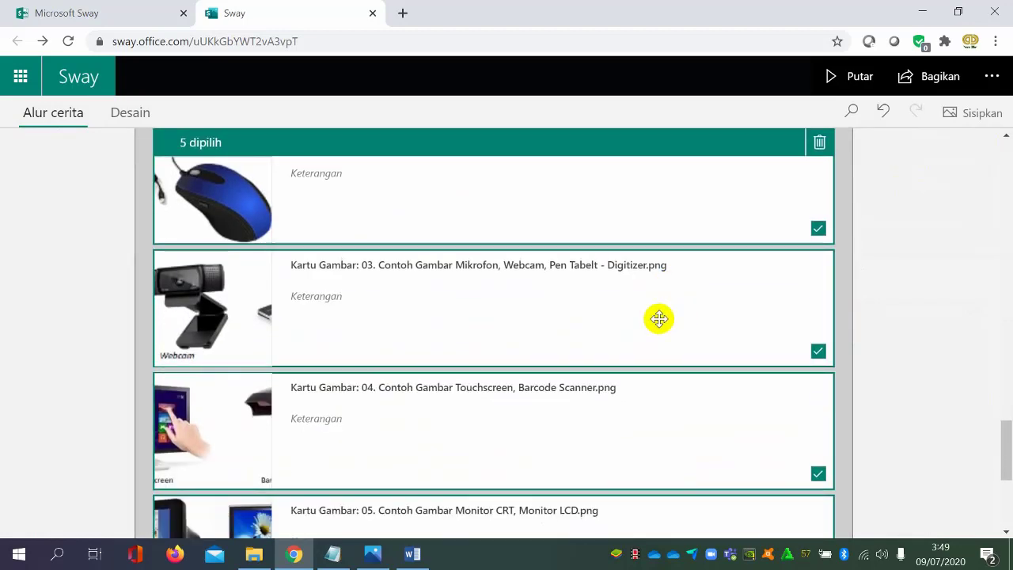
{"action": "left_click", "coordinate": [336, 176]}
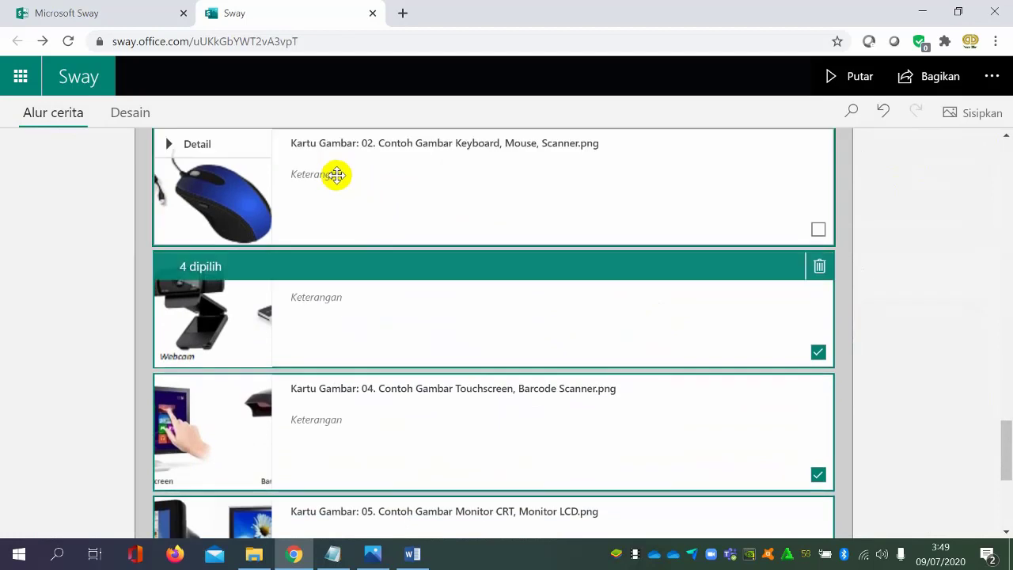
{"action": "left_click", "coordinate": [338, 175]}
{"action": "left_click", "coordinate": [339, 175]}
{"action": "left_click", "coordinate": [328, 175]}
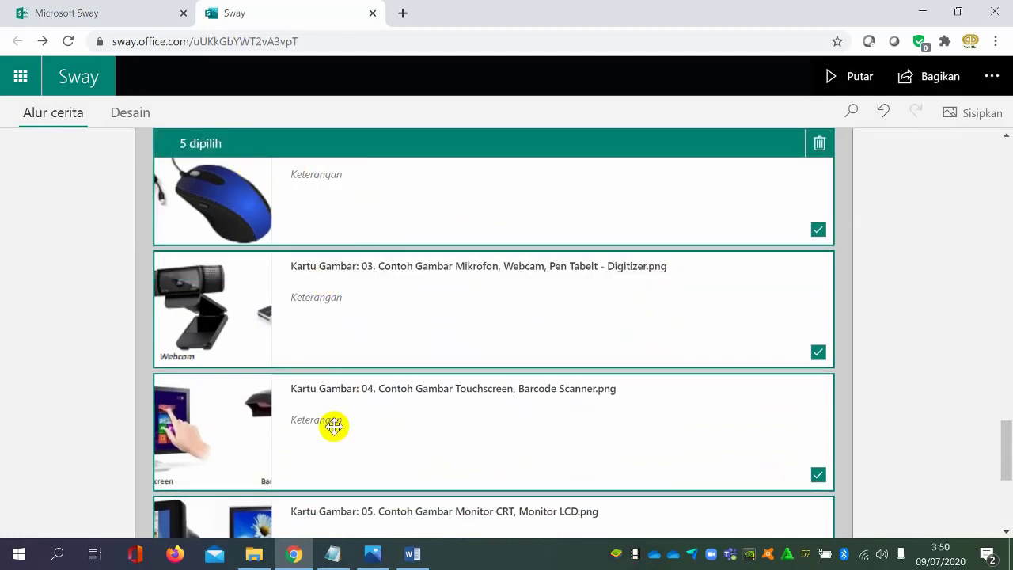
{"action": "left_click", "coordinate": [334, 426]}
{"action": "left_click", "coordinate": [357, 328]}
{"action": "scroll", "coordinate": [452, 294], "scroll_direction": "down", "scroll_amount": 2}
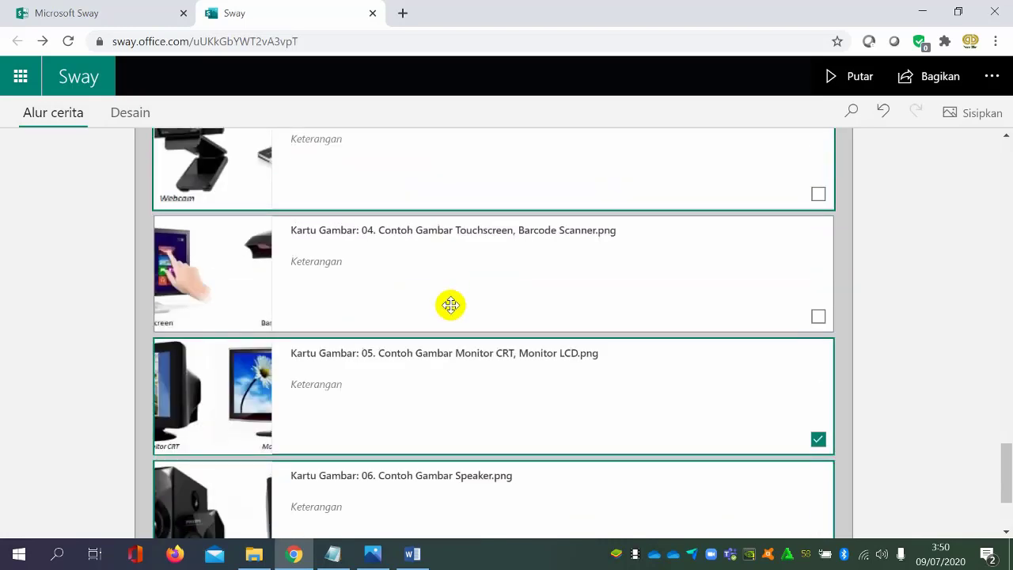
Reselect the 03 webcam and 04 touchscreen image cards in the Tumpukan group
{"action": "left_click", "coordinate": [818, 194]}
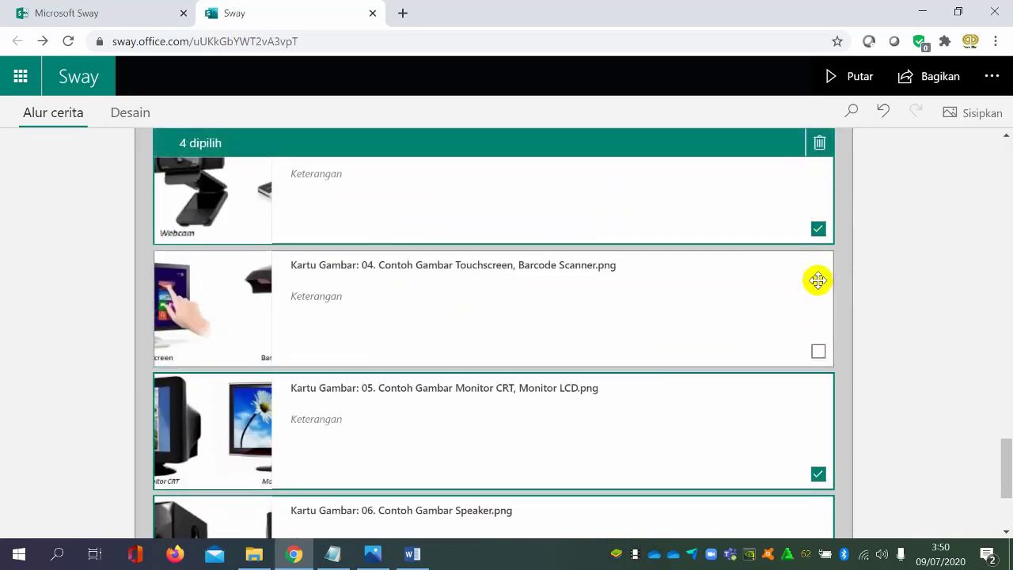
{"action": "left_click", "coordinate": [818, 352]}
{"action": "scroll", "coordinate": [835, 376], "scroll_direction": "down", "scroll_amount": 3}
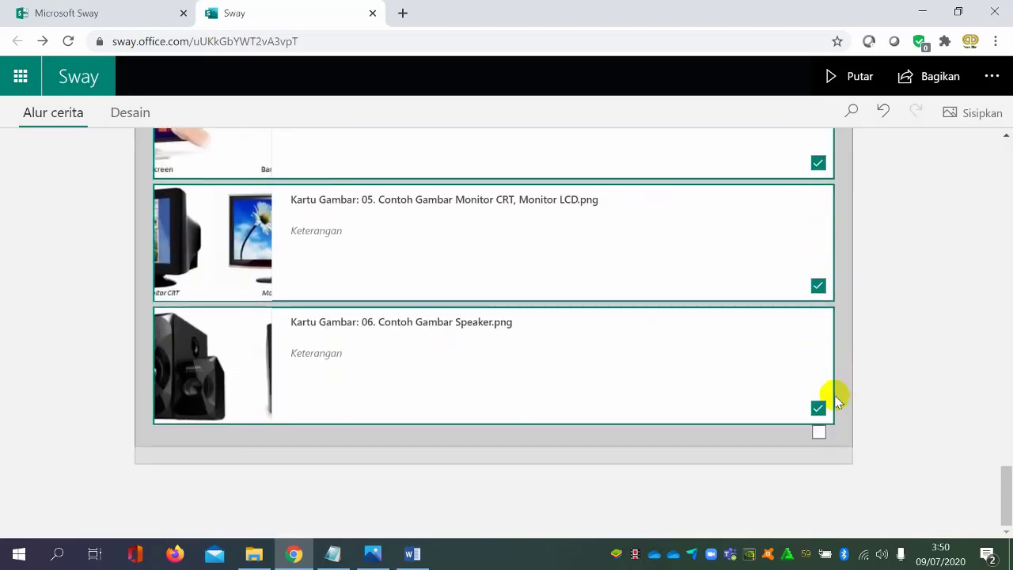
Select the Tumpukan group as a whole and set its emphasis to the strongest level
{"action": "scroll", "coordinate": [843, 378], "scroll_direction": "up", "scroll_amount": 2}
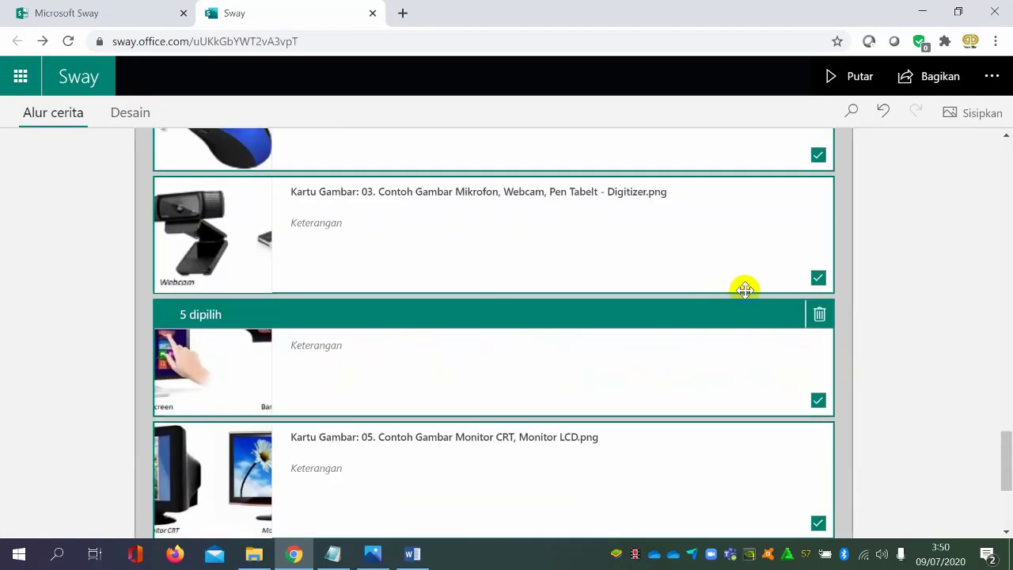
{"action": "scroll", "coordinate": [818, 294], "scroll_direction": "up", "scroll_amount": 3}
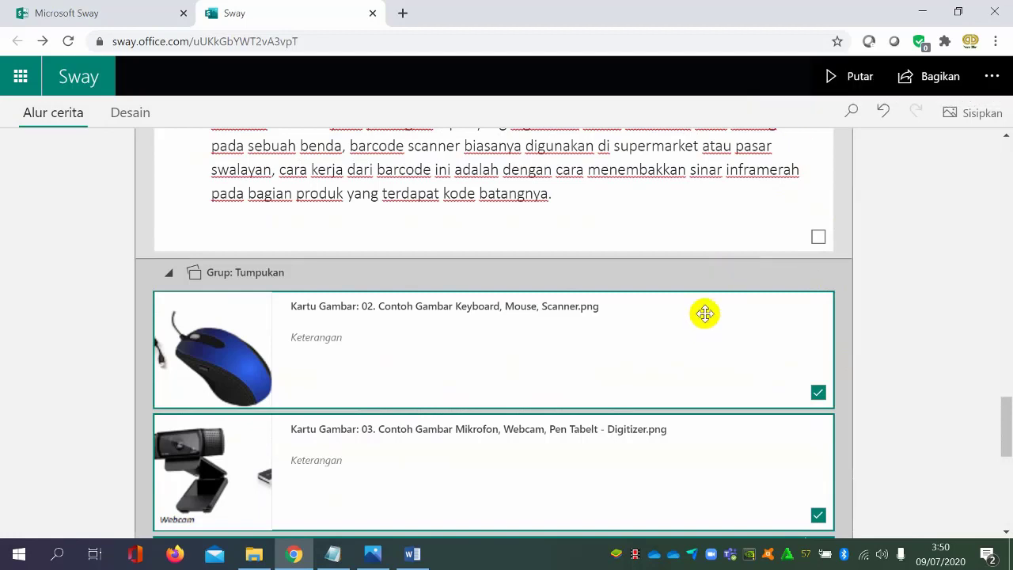
{"action": "left_click", "coordinate": [728, 292]}
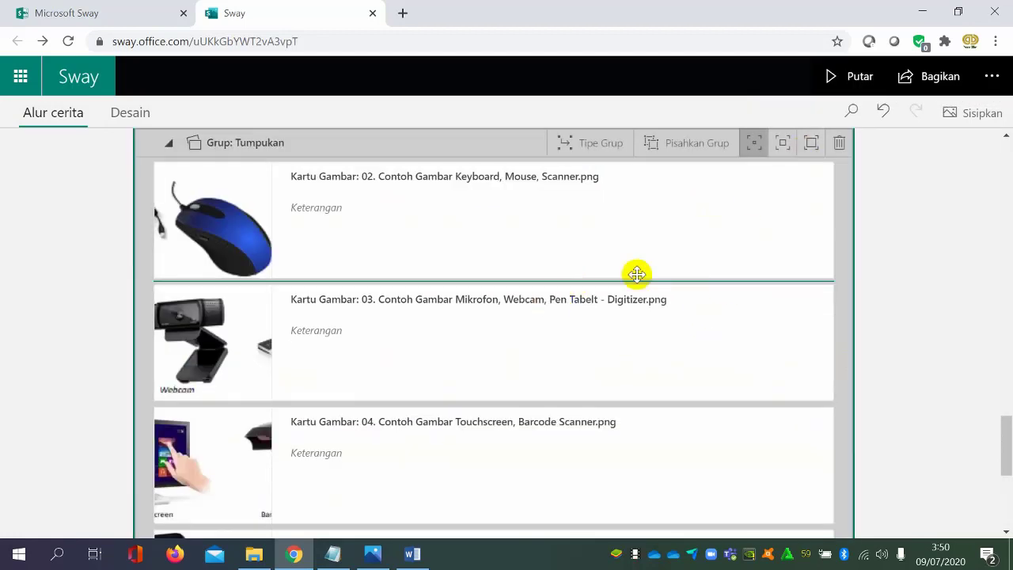
{"action": "scroll", "coordinate": [597, 244], "scroll_direction": "up", "scroll_amount": 1}
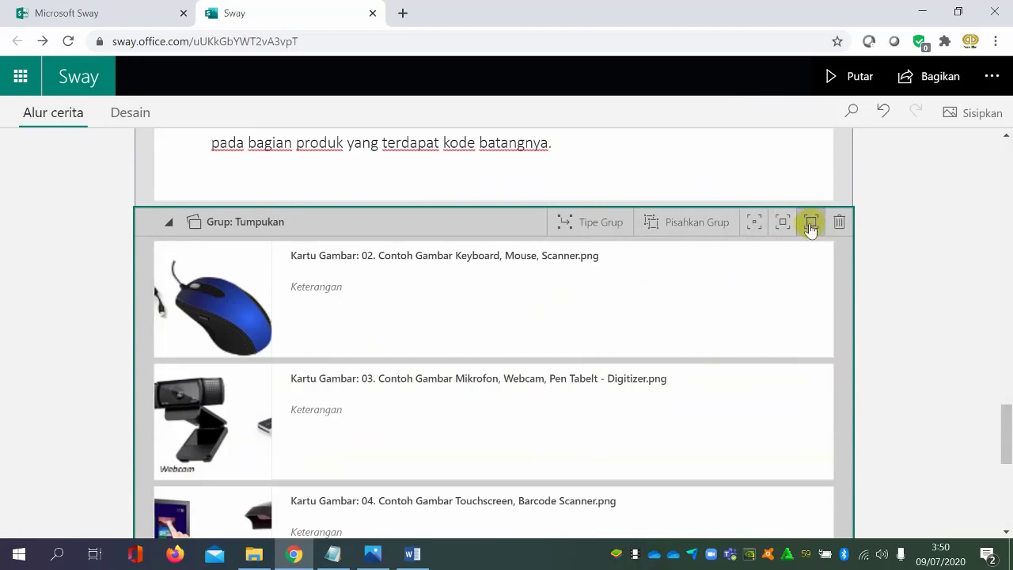
Play the Sway and review its content from the title through the device text to the stack of device pictures
{"action": "left_click", "coordinate": [858, 76]}
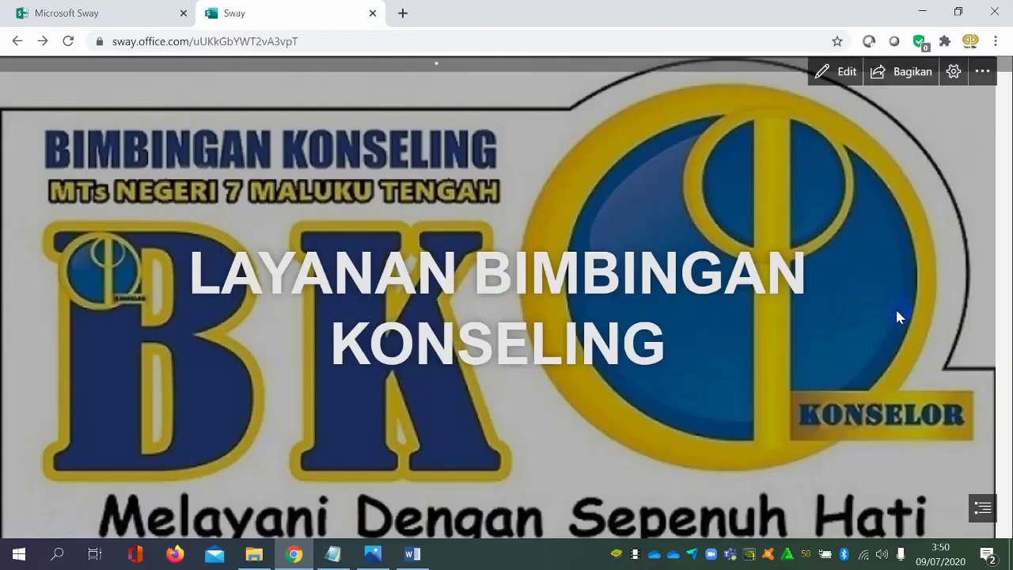
{"action": "scroll", "coordinate": [902, 324], "scroll_direction": "down", "scroll_amount": 10}
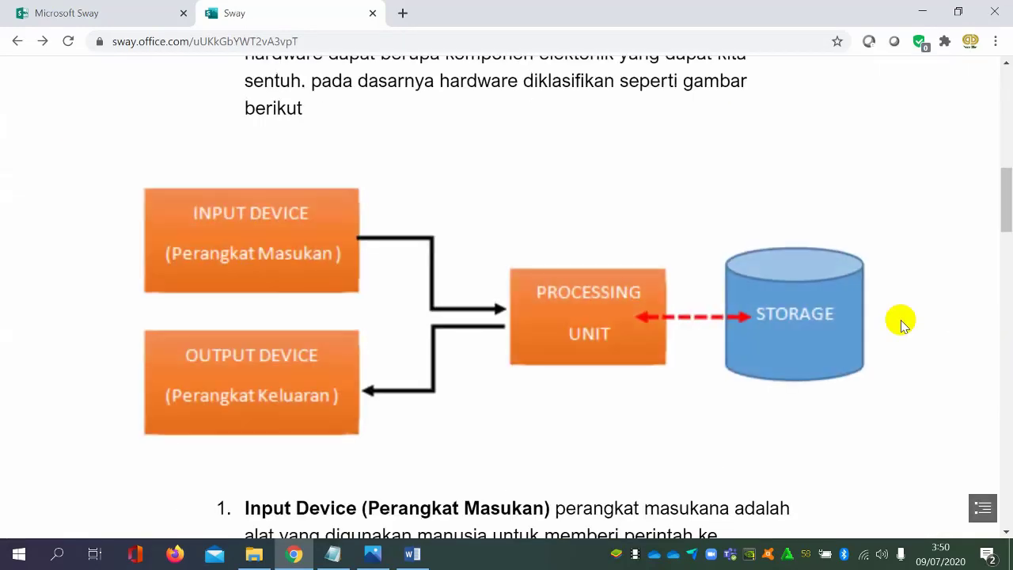
{"action": "scroll", "coordinate": [902, 325], "scroll_direction": "down", "scroll_amount": 15}
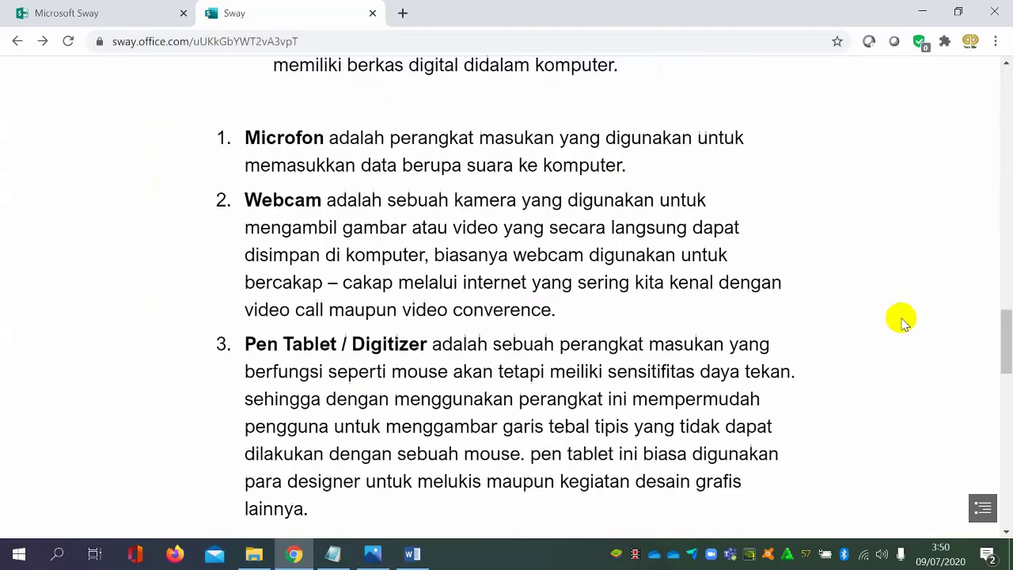
{"action": "scroll", "coordinate": [902, 320], "scroll_direction": "down", "scroll_amount": 8}
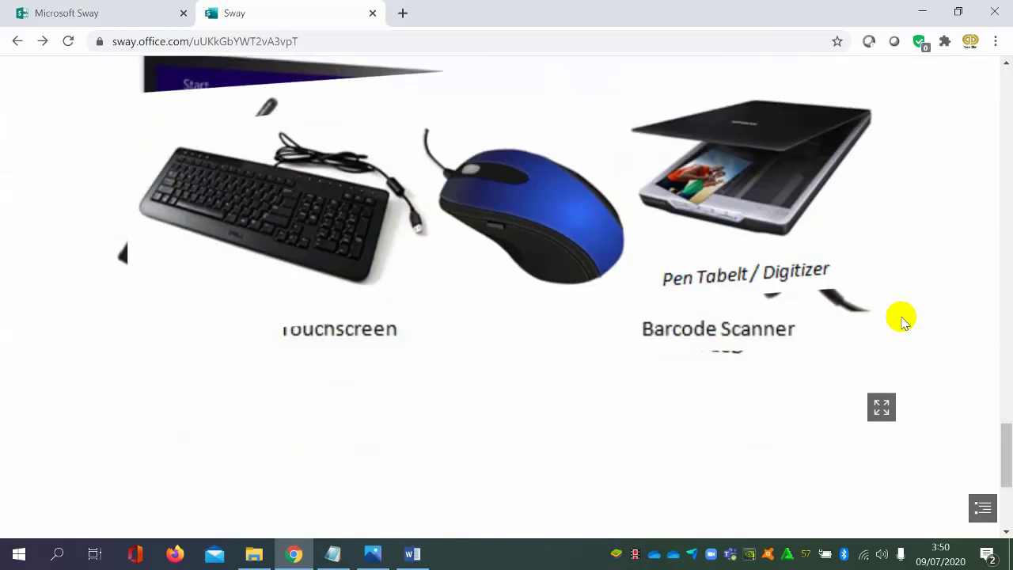
{"action": "scroll", "coordinate": [839, 253], "scroll_direction": "up", "scroll_amount": 5}
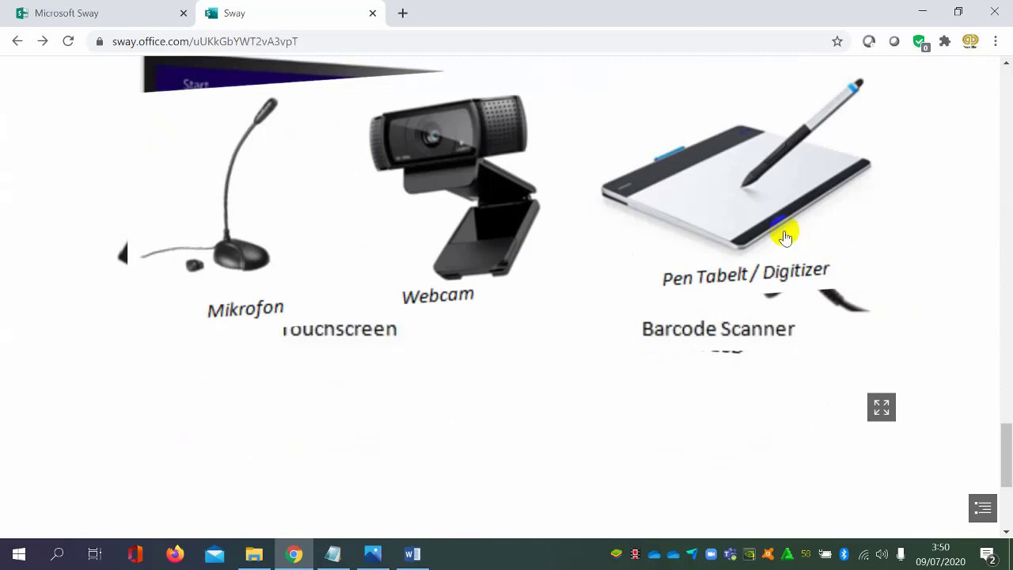
{"action": "scroll", "coordinate": [816, 274], "scroll_direction": "up", "scroll_amount": 3}
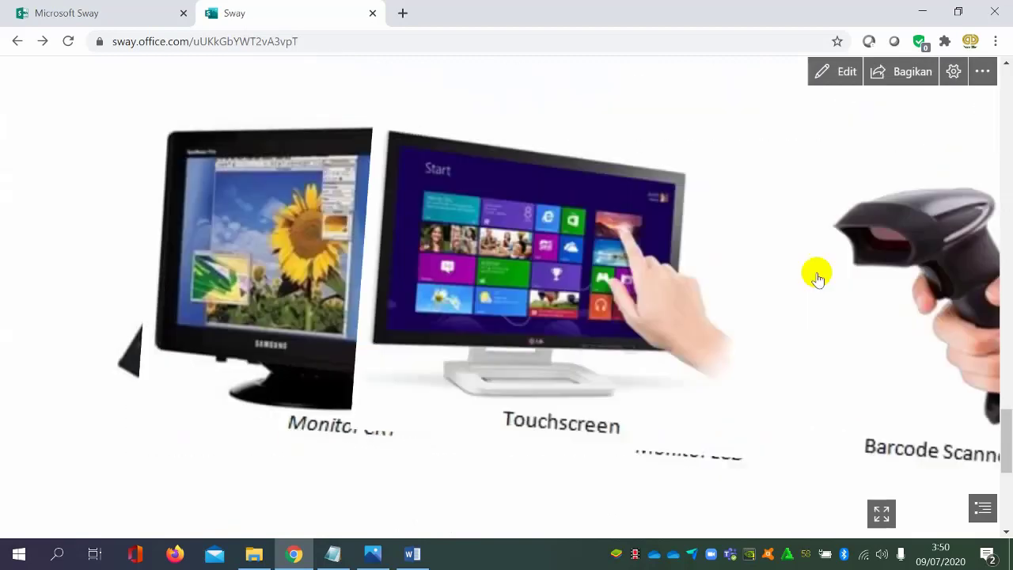
{"action": "scroll", "coordinate": [776, 278], "scroll_direction": "down", "scroll_amount": 5}
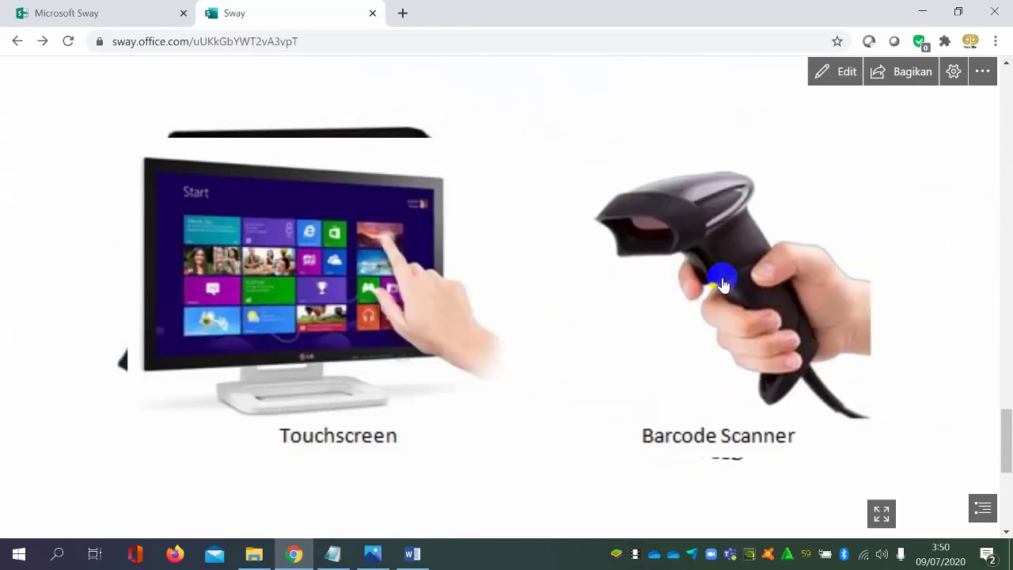
Flip through the stacked device pictures in the preview and return to editing
{"action": "left_click", "coordinate": [701, 283]}
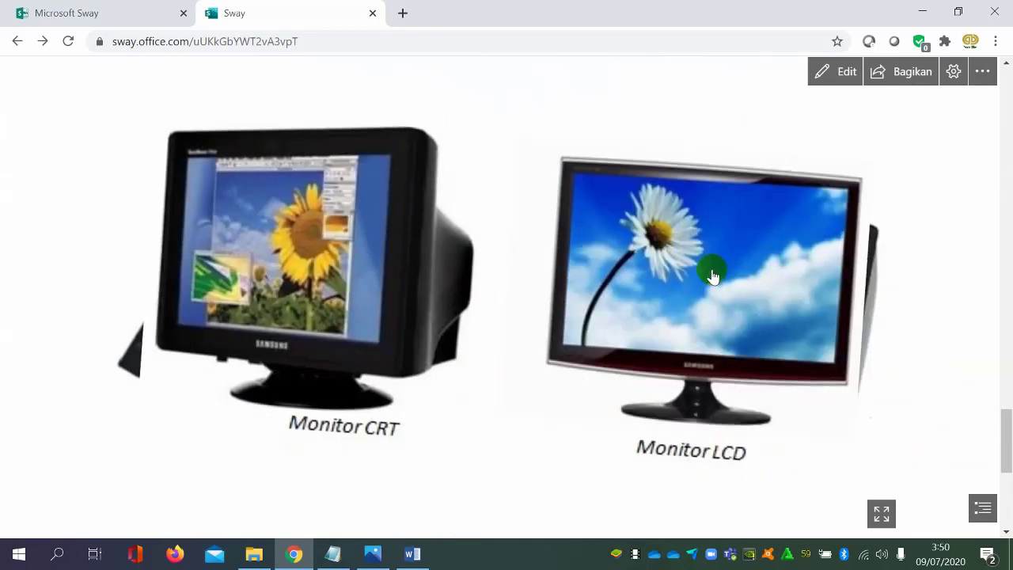
{"action": "left_click", "coordinate": [705, 274]}
{"action": "left_click", "coordinate": [683, 276]}
{"action": "left_click", "coordinate": [680, 277]}
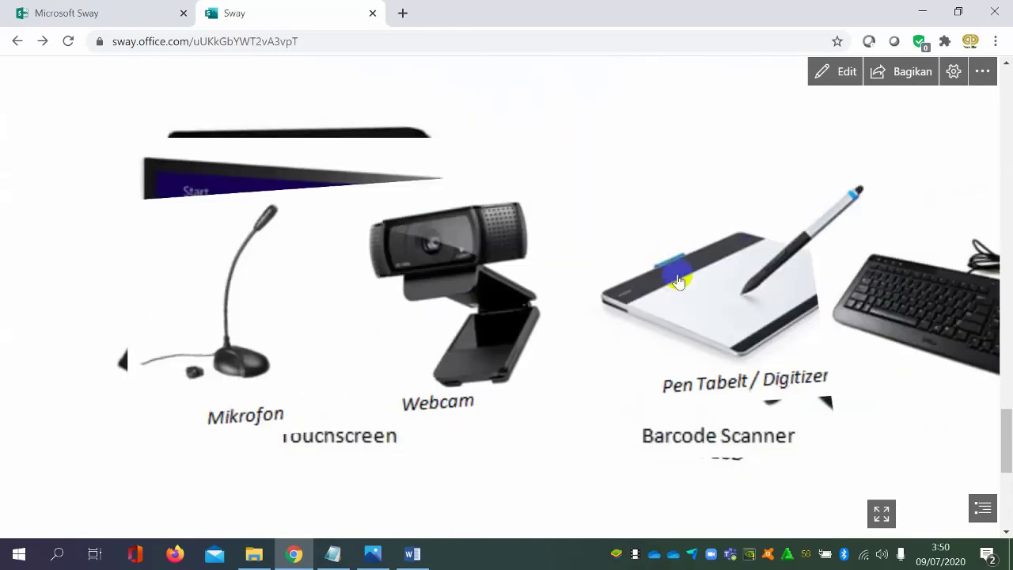
{"action": "left_click", "coordinate": [681, 280]}
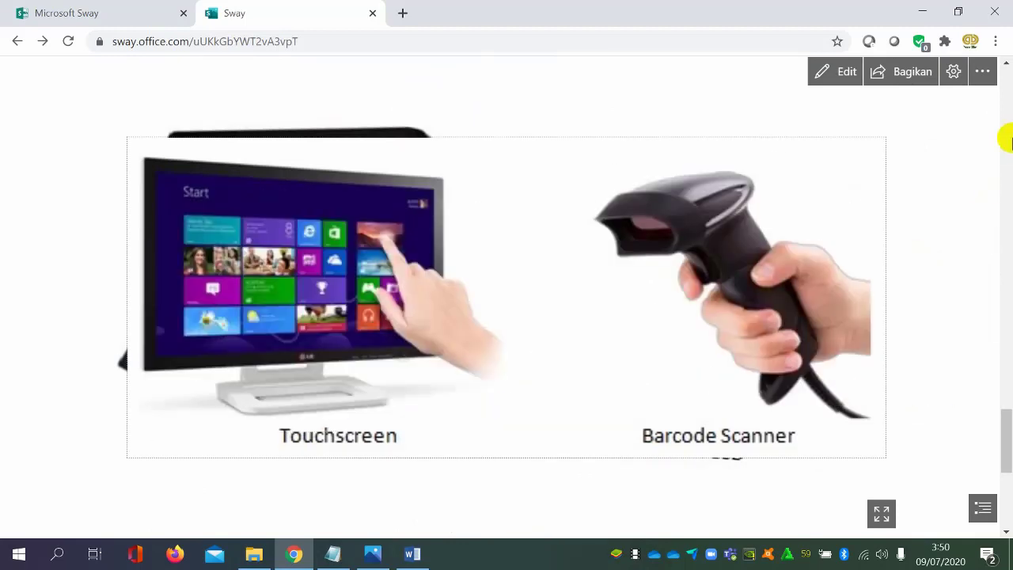
{"action": "left_click", "coordinate": [844, 72]}
Open the content choices for a new card below the Tumpukan group
{"action": "scroll", "coordinate": [712, 325], "scroll_direction": "down", "scroll_amount": 2}
{"action": "scroll", "coordinate": [688, 333], "scroll_direction": "down", "scroll_amount": 4}
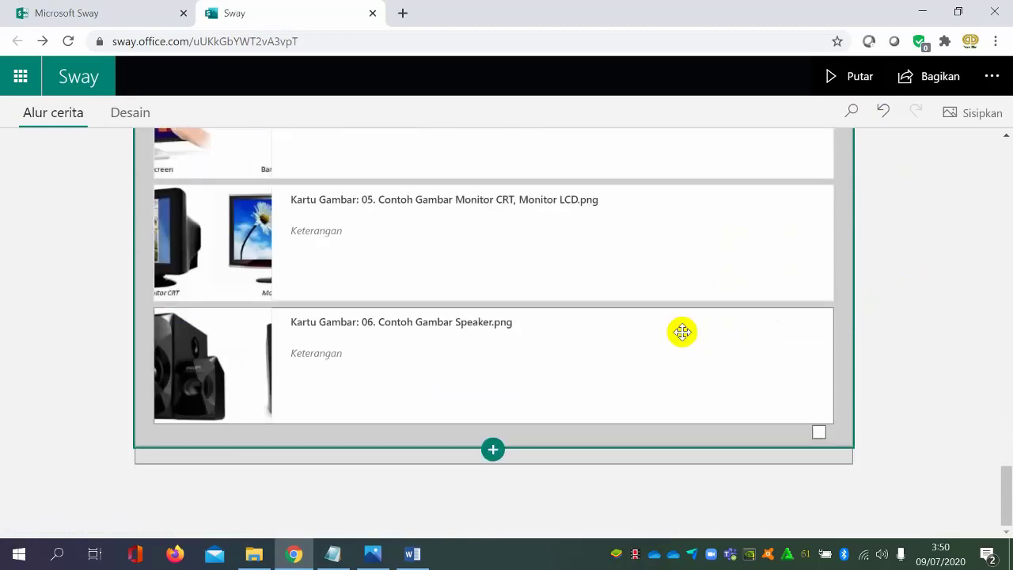
{"action": "left_click", "coordinate": [492, 451]}
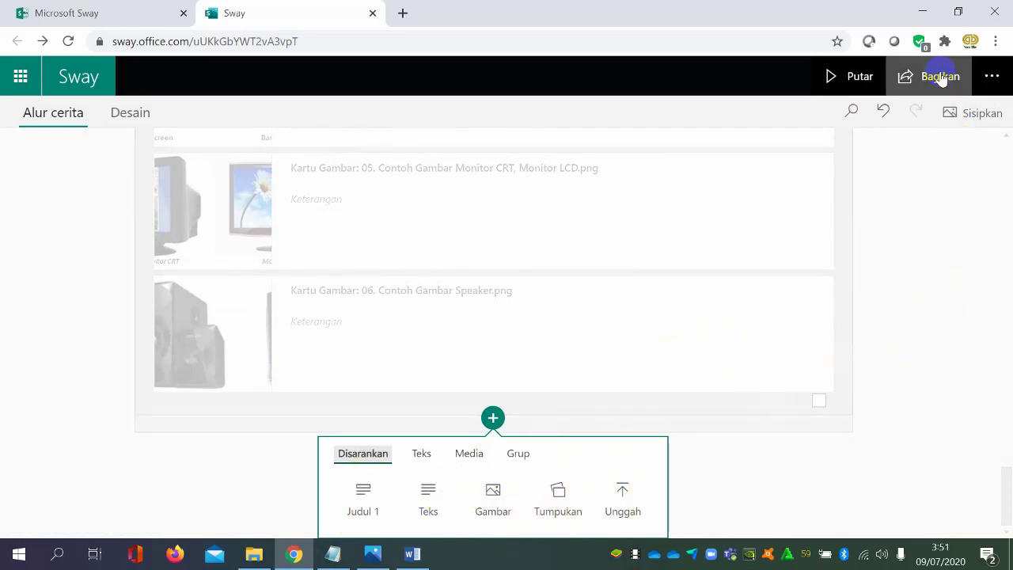
Play the Sway, look over its autoplay, layout and sharing options, and return to editing
{"action": "left_click", "coordinate": [875, 79]}
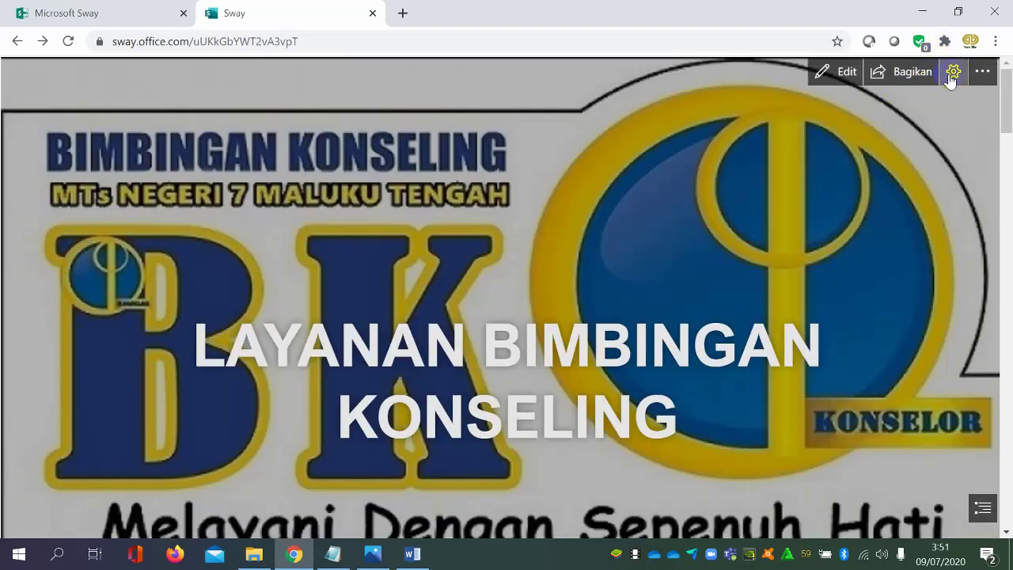
{"action": "left_click", "coordinate": [979, 73]}
{"action": "left_click", "coordinate": [953, 71]}
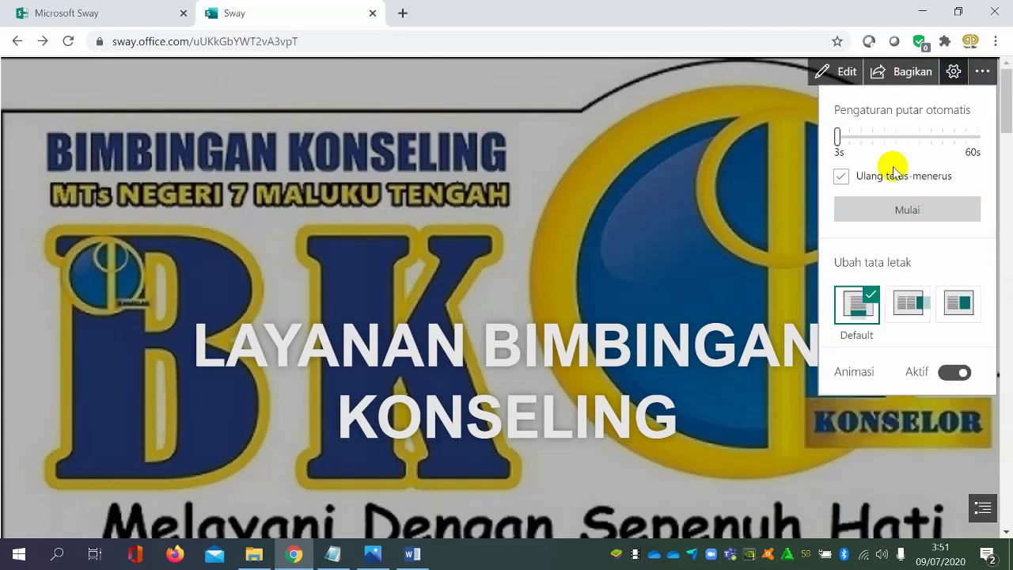
{"action": "left_click", "coordinate": [909, 72]}
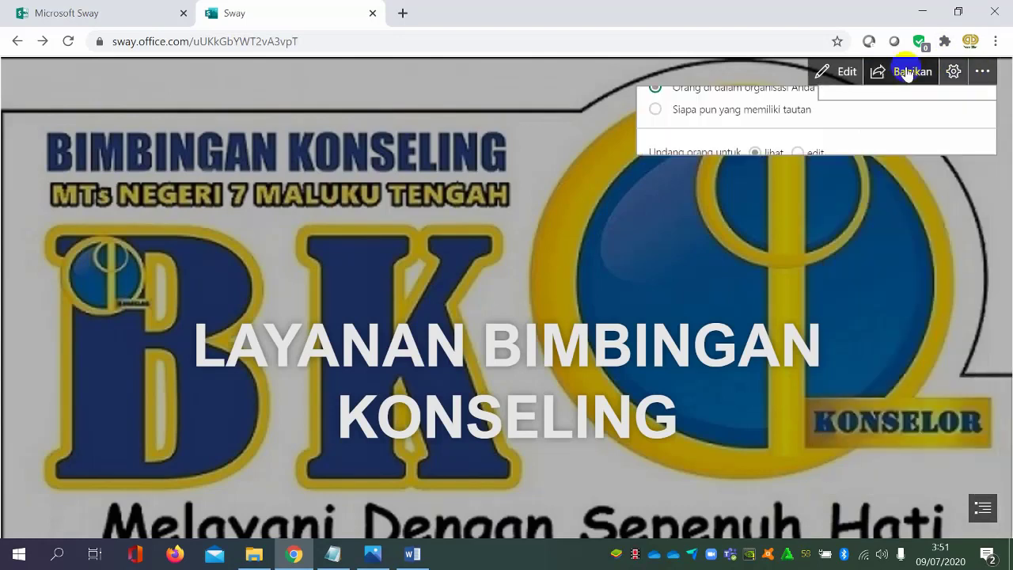
{"action": "left_click", "coordinate": [839, 72]}
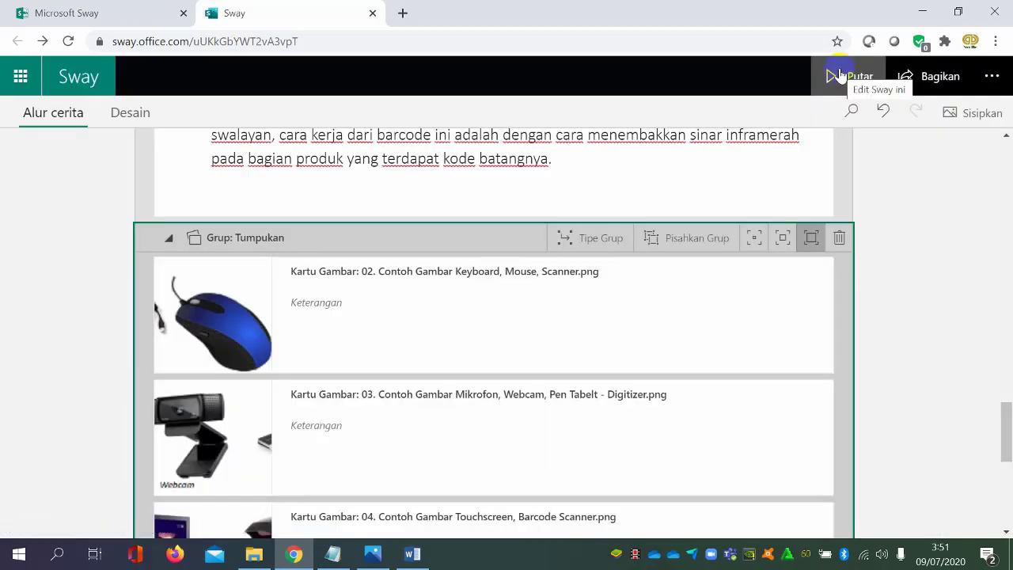
Review the available Sway commands, go to Sway Saya, and reopen the LAYANAN BIMBINGAN KONSELING Sway
{"action": "left_click", "coordinate": [992, 76]}
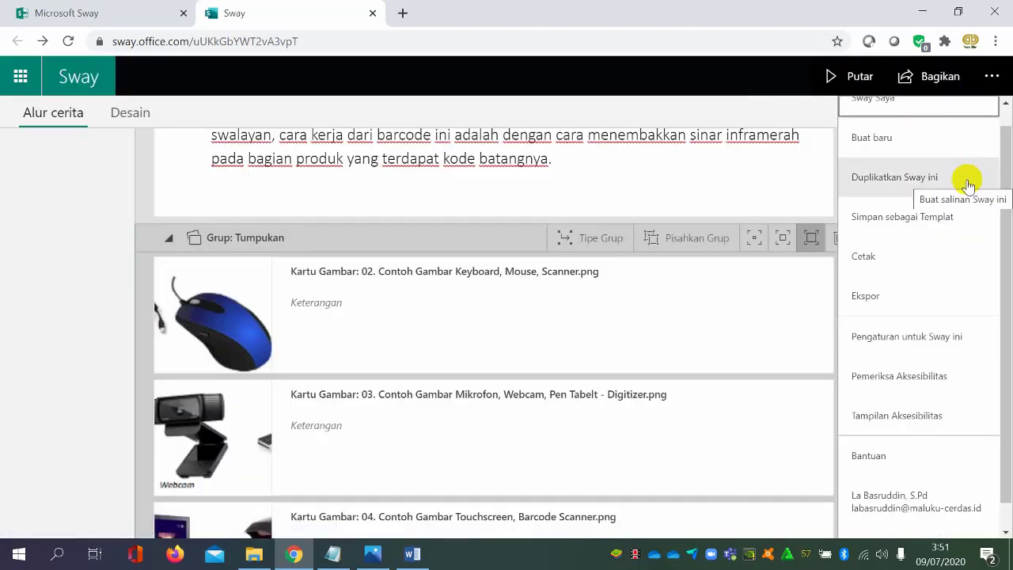
{"action": "scroll", "coordinate": [967, 194], "scroll_direction": "down", "scroll_amount": 1}
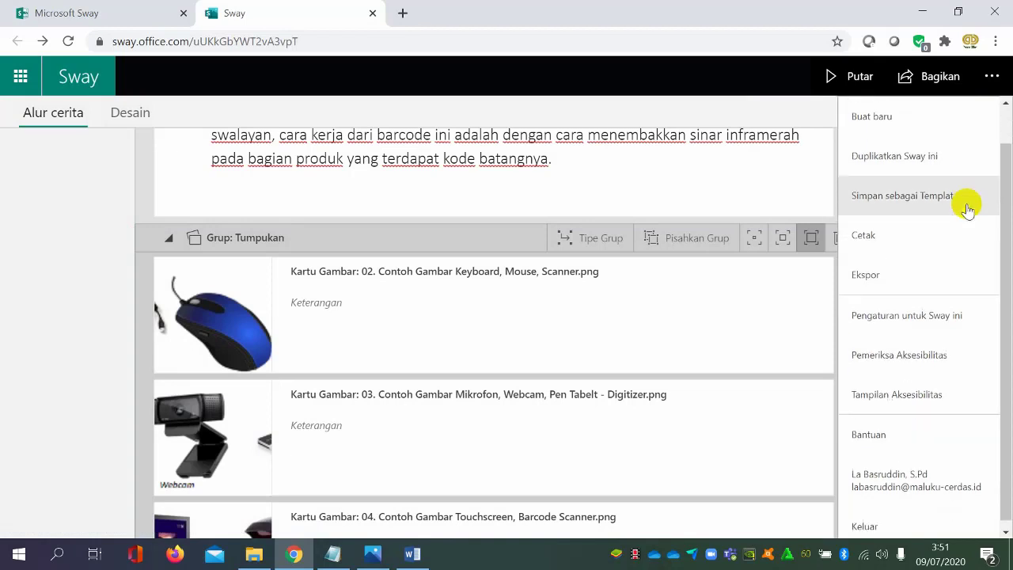
{"action": "scroll", "coordinate": [966, 182], "scroll_direction": "up", "scroll_amount": 1}
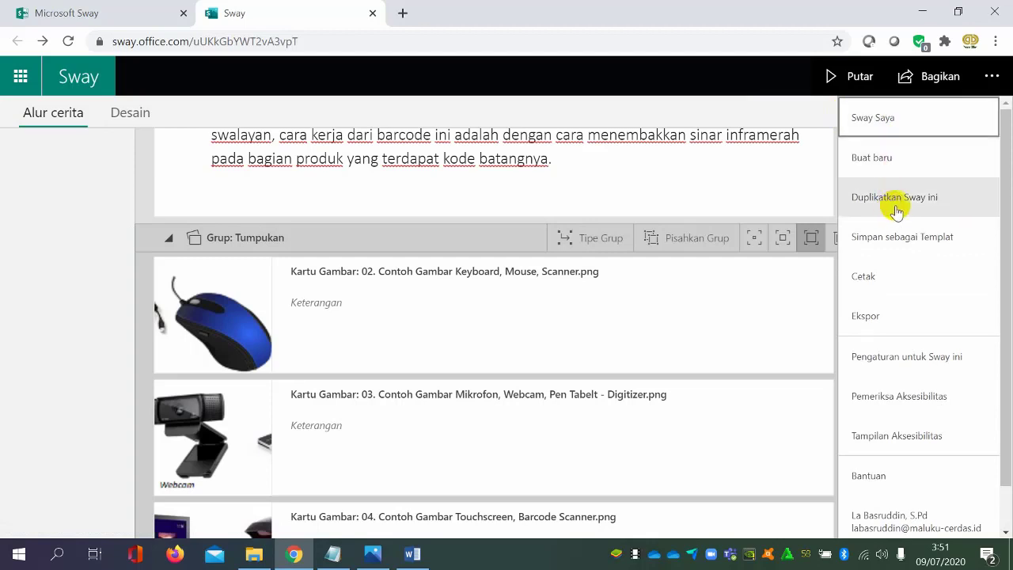
{"action": "left_click", "coordinate": [905, 128]}
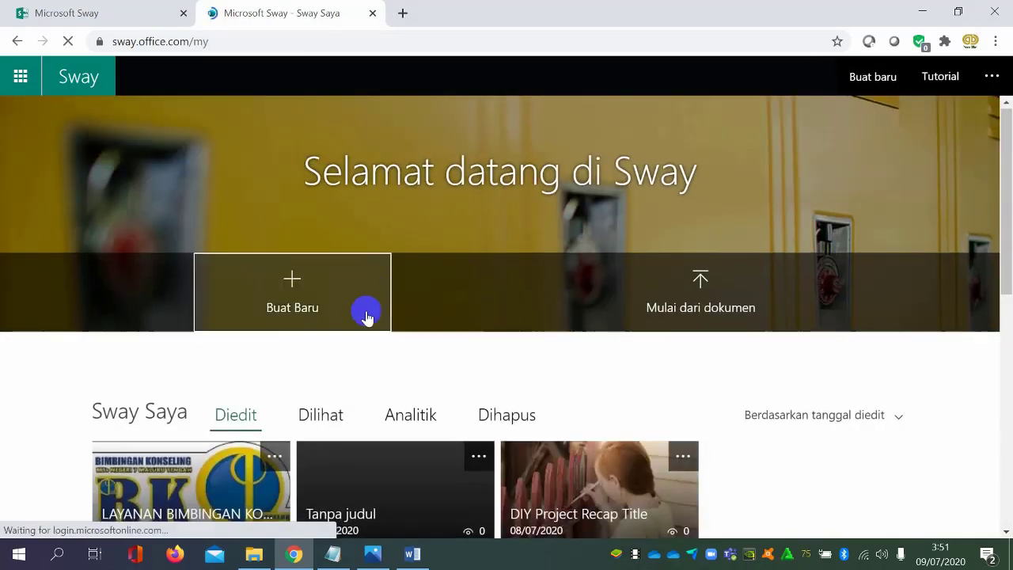
{"action": "scroll", "coordinate": [367, 312], "scroll_direction": "down", "scroll_amount": 1}
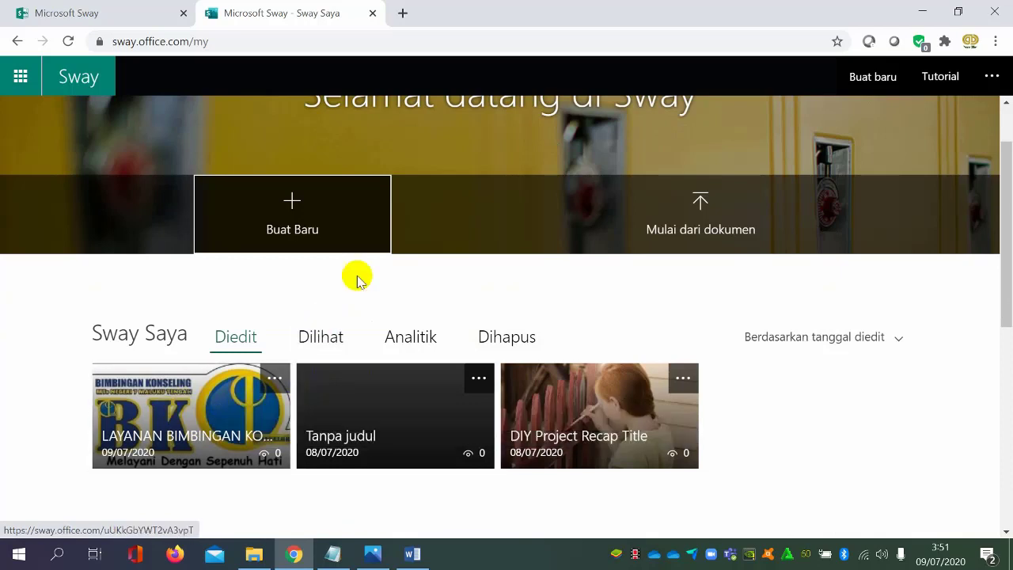
{"action": "left_click", "coordinate": [219, 404]}
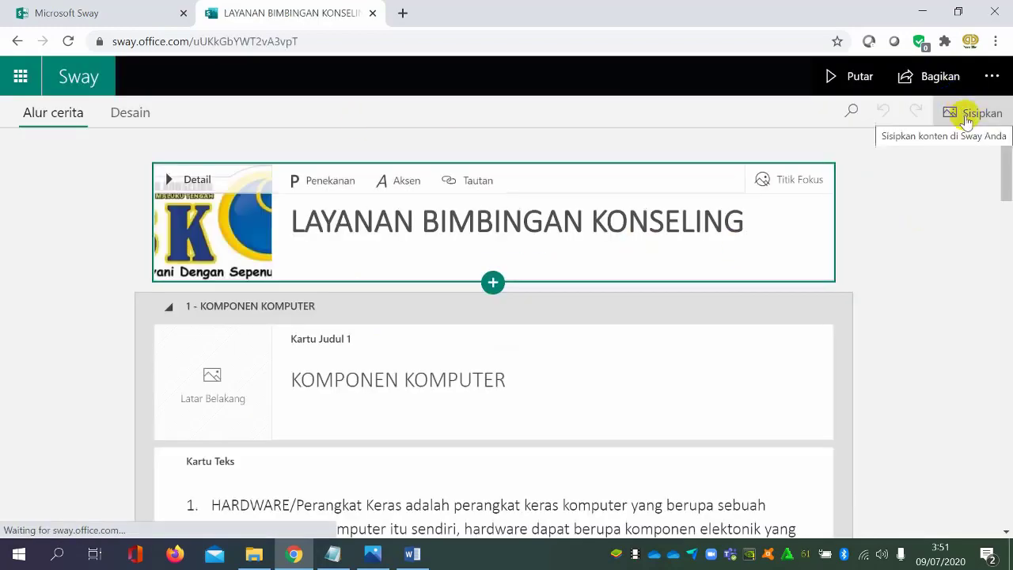
Print the Sway, download its PDF copy, cancel the browser's print dialog, and close the print message
{"action": "left_click", "coordinate": [993, 78]}
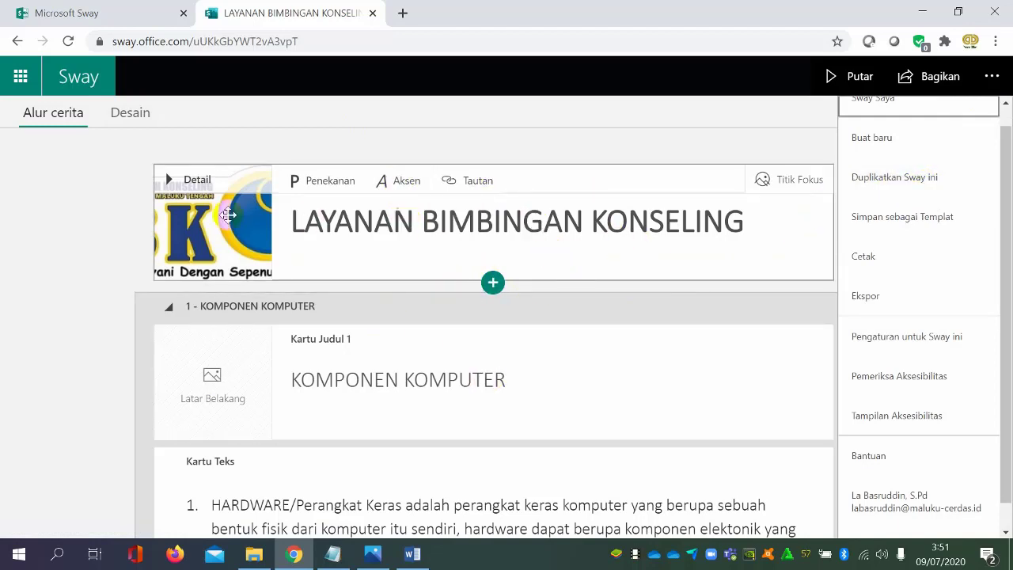
{"action": "left_click", "coordinate": [917, 266]}
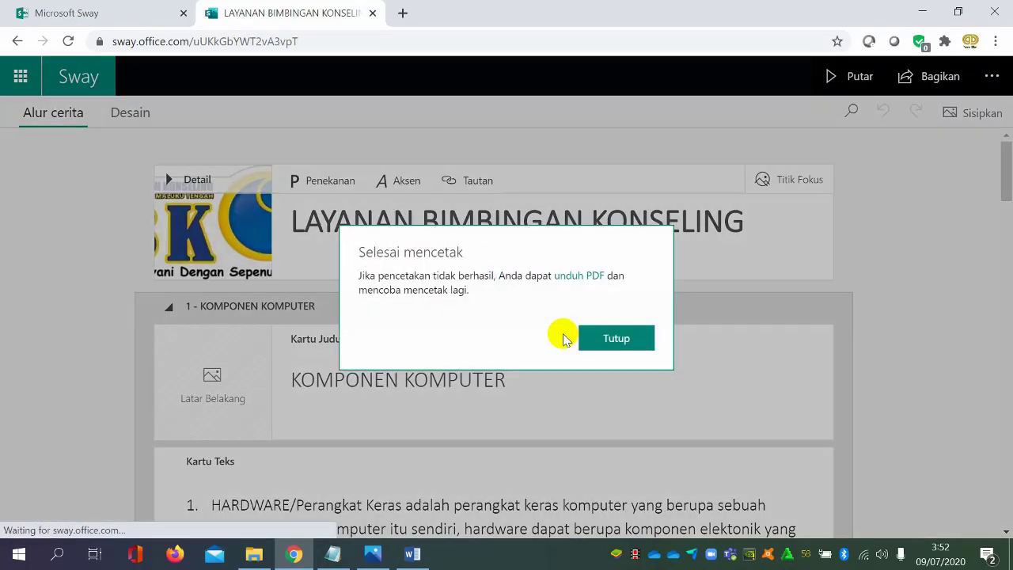
{"action": "left_click", "coordinate": [595, 277]}
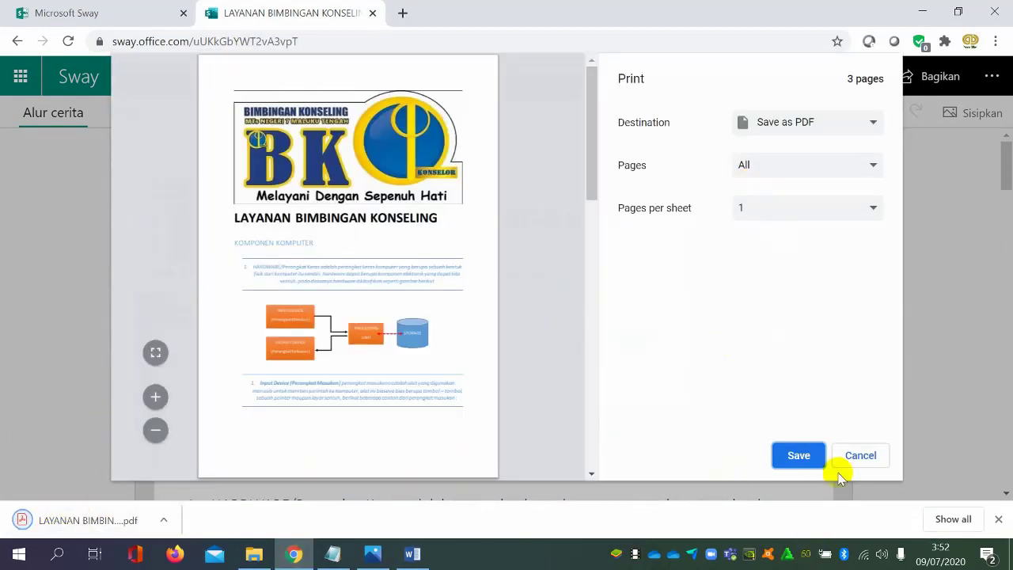
{"action": "left_click", "coordinate": [871, 453]}
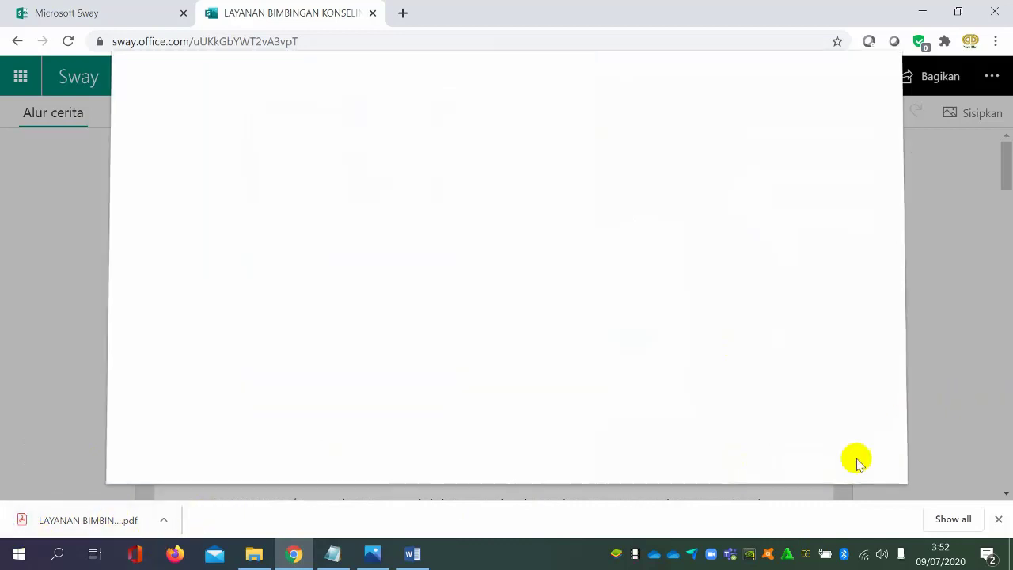
{"action": "left_click", "coordinate": [613, 320]}
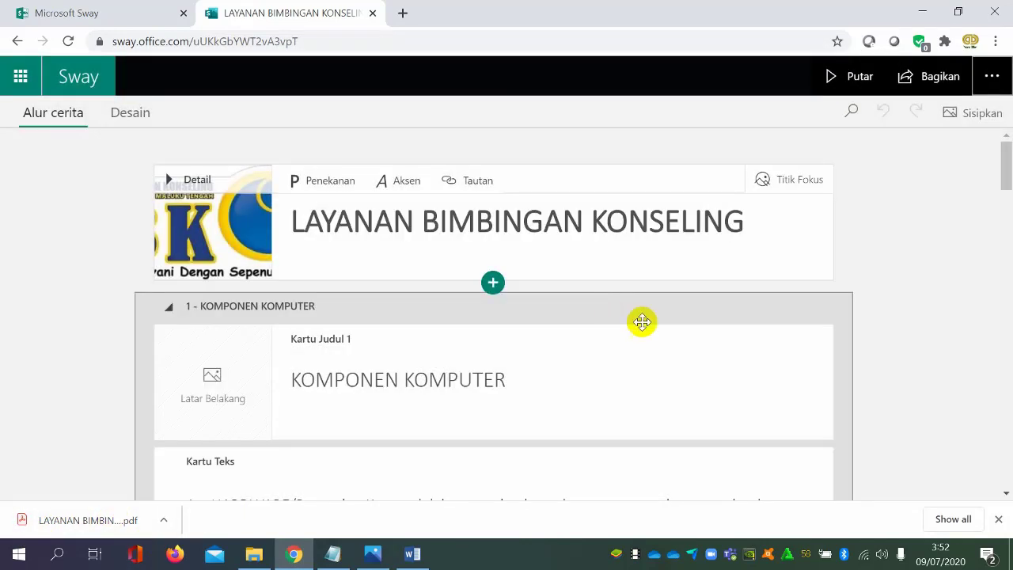
In this Sway's settings, choose Bahasa Indonesia as the language and enable showing the text direction buttons
{"action": "left_click", "coordinate": [993, 76]}
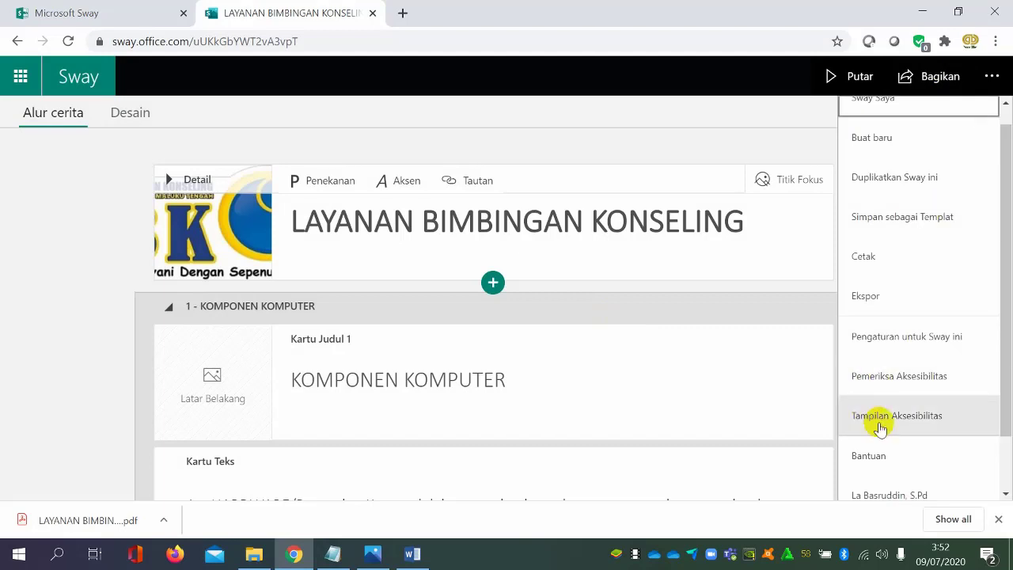
{"action": "left_click", "coordinate": [940, 354]}
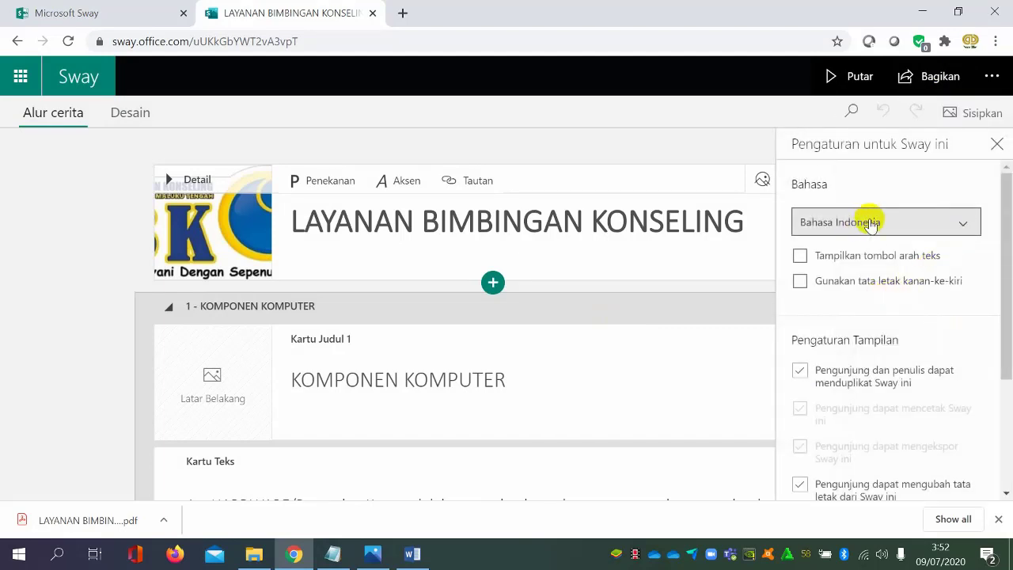
{"action": "left_click", "coordinate": [937, 221]}
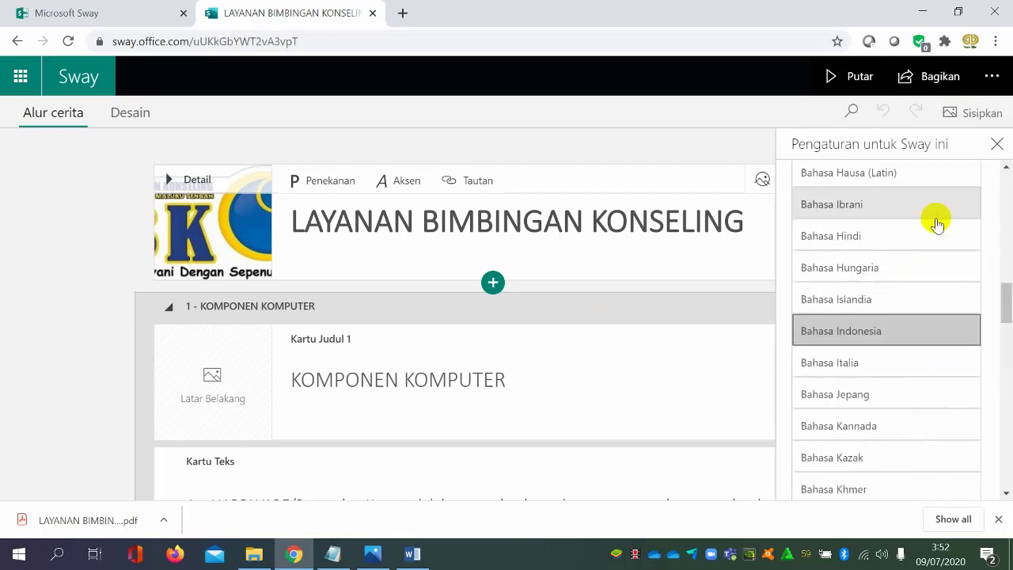
{"action": "left_click", "coordinate": [902, 333]}
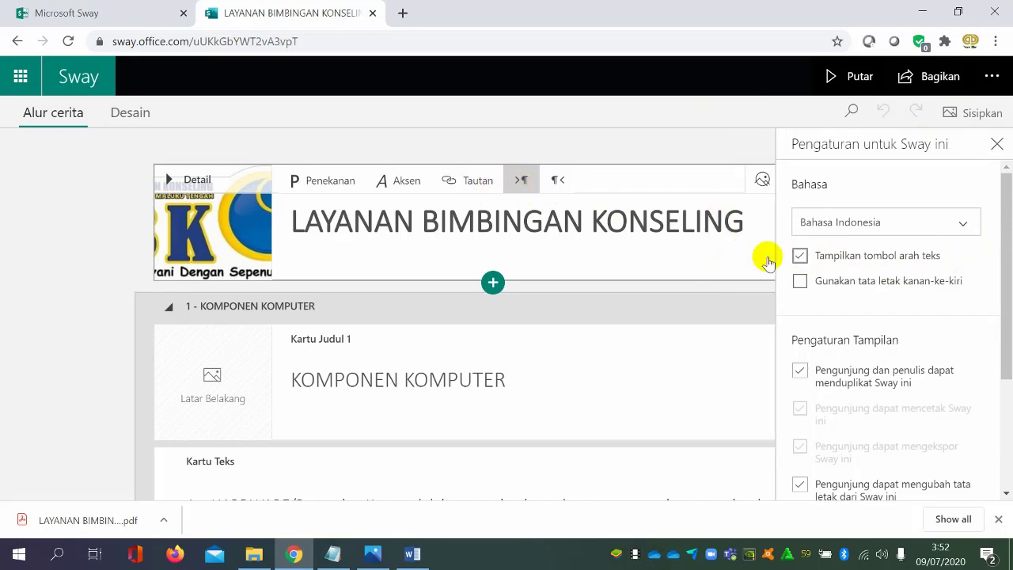
Disable the text direction buttons and right-to-left layout in this Sway's settings, and review the remaining view and autoplay options
{"action": "left_click", "coordinate": [799, 257]}
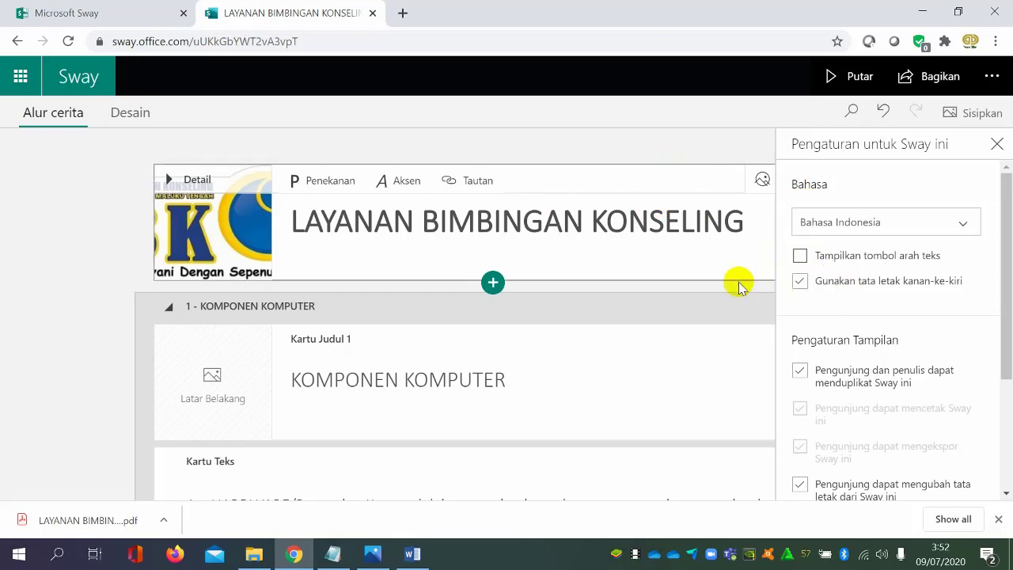
{"action": "scroll", "coordinate": [866, 293], "scroll_direction": "down", "scroll_amount": 3}
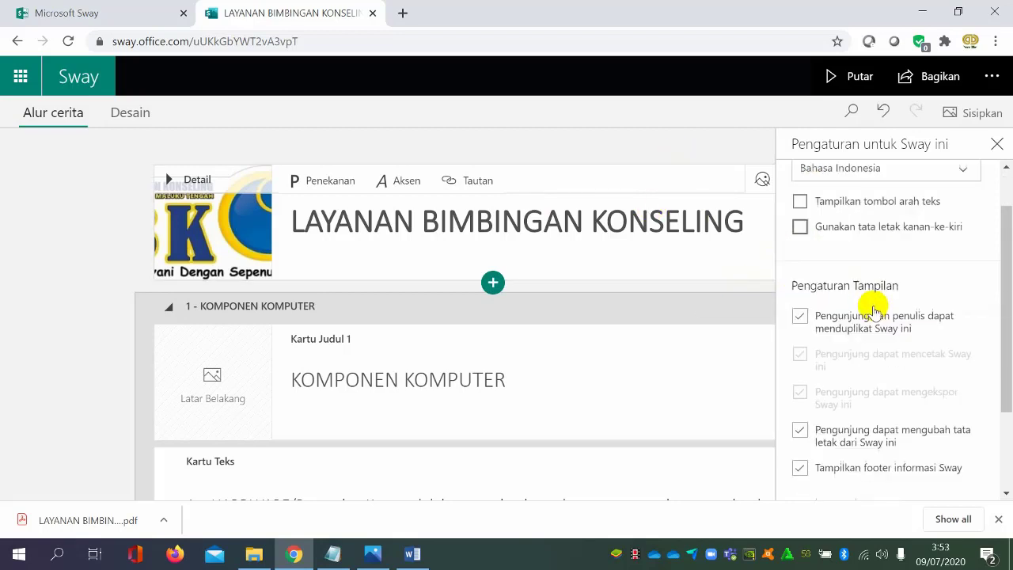
{"action": "scroll", "coordinate": [869, 317], "scroll_direction": "down", "scroll_amount": 1}
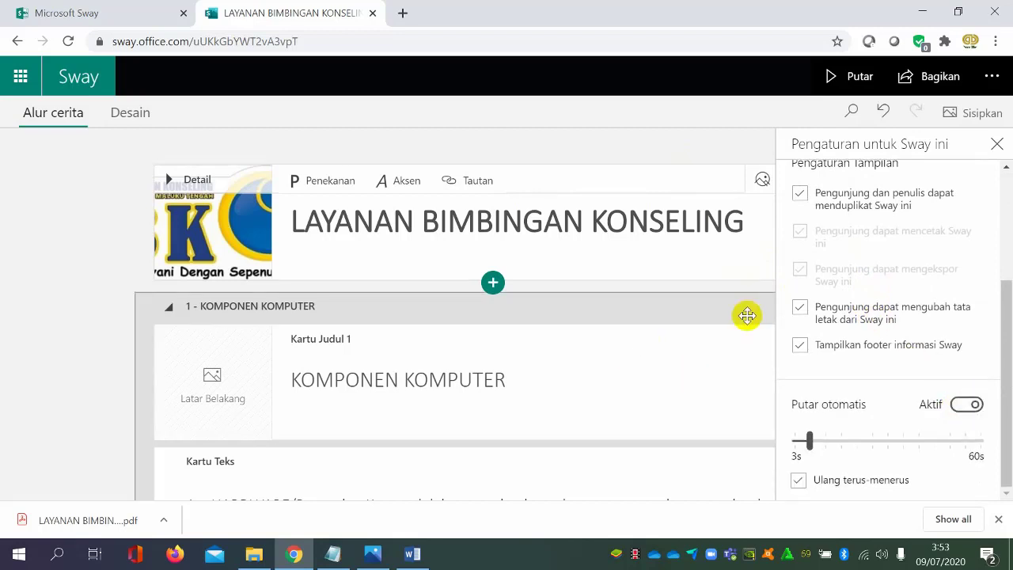
{"action": "left_click", "coordinate": [996, 146]}
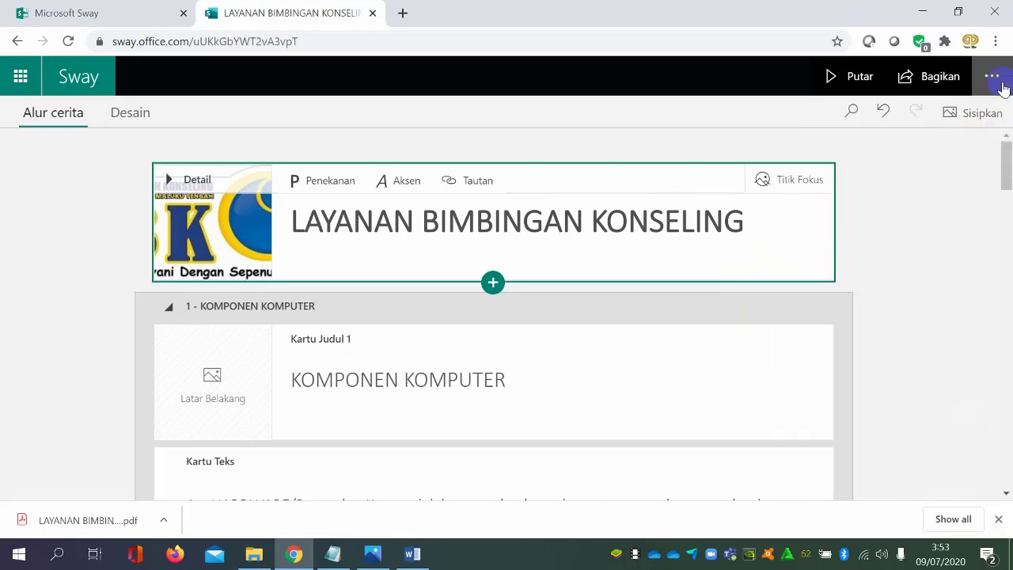
Run the accessibility checker on the Sway, look through the cards alongside its results, and close the checker
{"action": "left_click", "coordinate": [992, 77]}
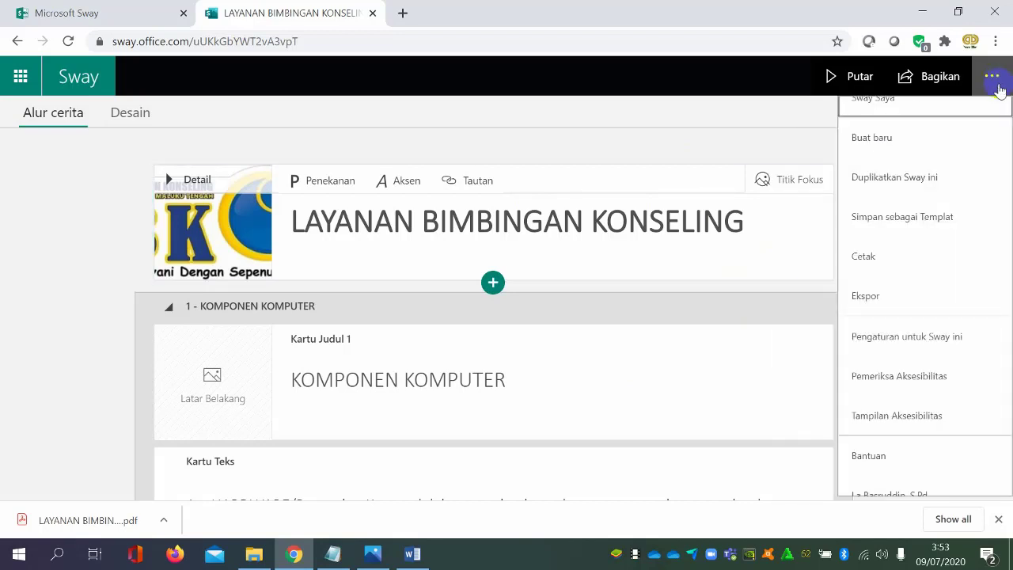
{"action": "left_click", "coordinate": [922, 380]}
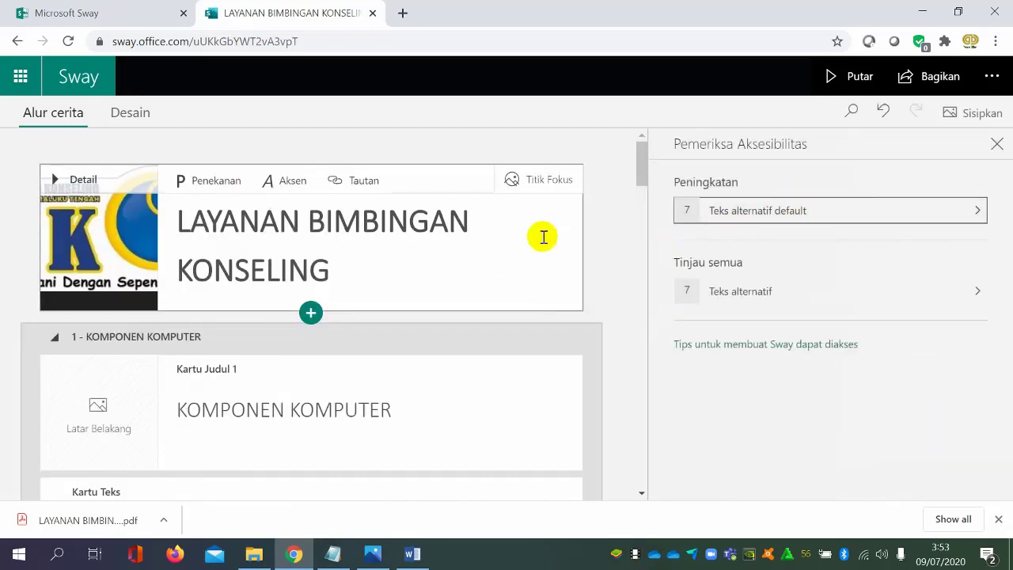
{"action": "scroll", "coordinate": [452, 321], "scroll_direction": "down", "scroll_amount": 10}
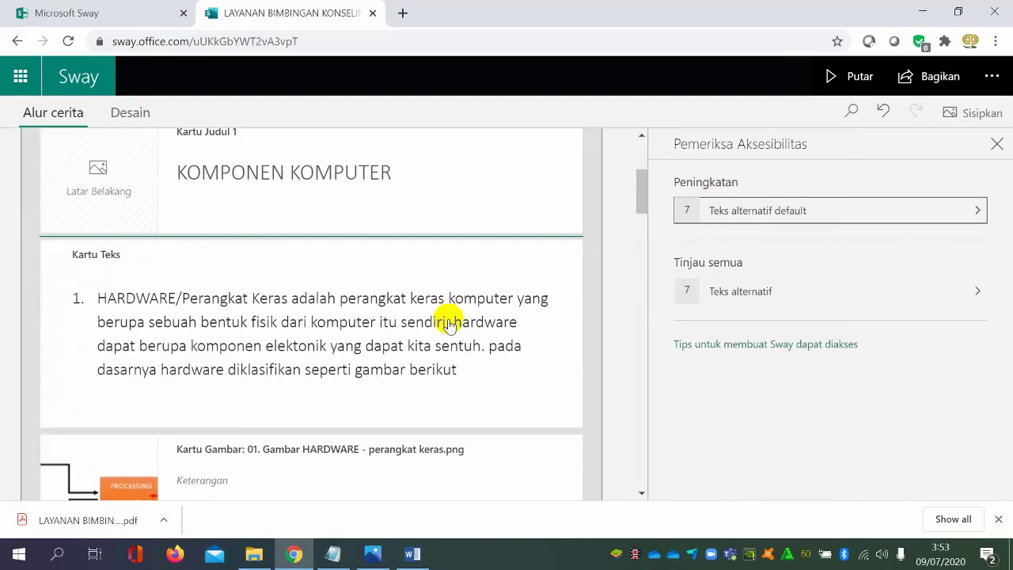
{"action": "scroll", "coordinate": [451, 320], "scroll_direction": "down", "scroll_amount": 12}
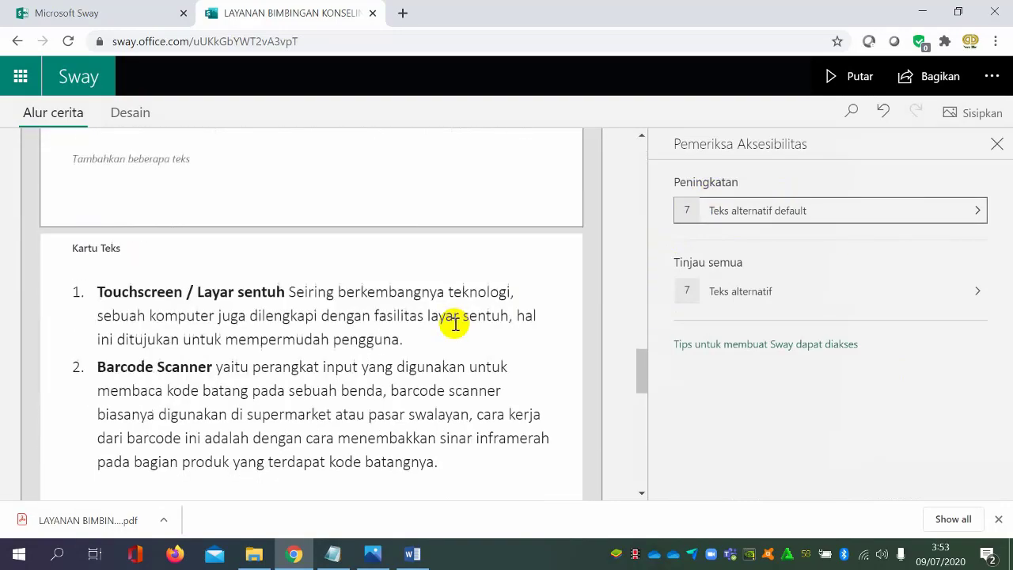
{"action": "scroll", "coordinate": [456, 323], "scroll_direction": "down", "scroll_amount": 6}
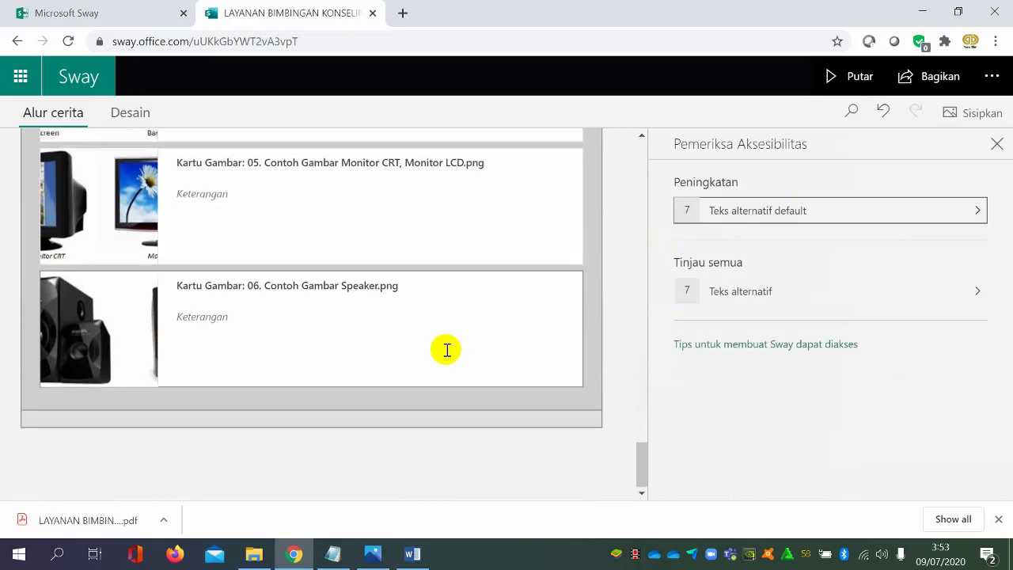
{"action": "scroll", "coordinate": [446, 348], "scroll_direction": "up", "scroll_amount": 5}
{"action": "scroll", "coordinate": [455, 331], "scroll_direction": "up", "scroll_amount": 5}
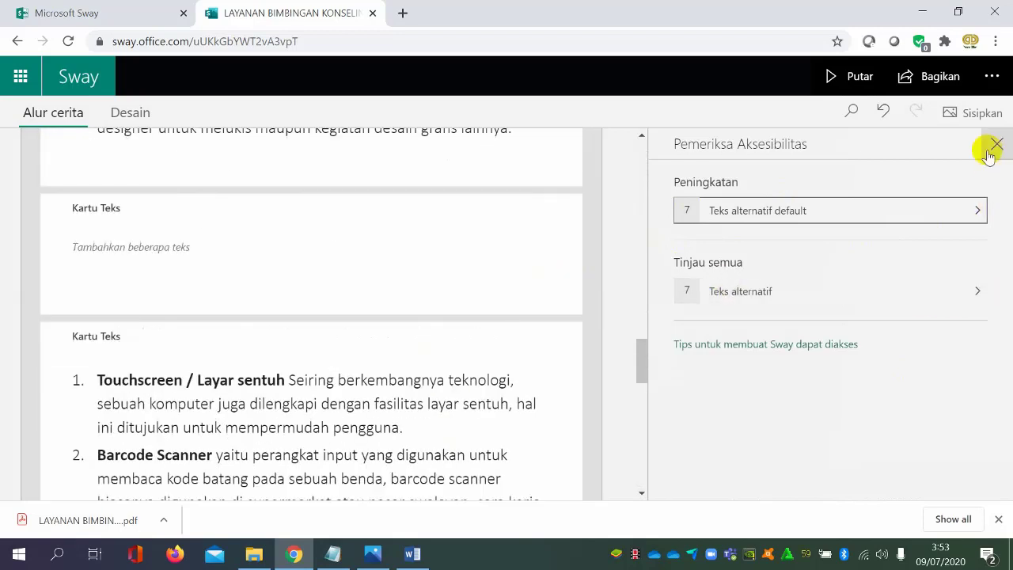
{"action": "left_click", "coordinate": [1006, 145]}
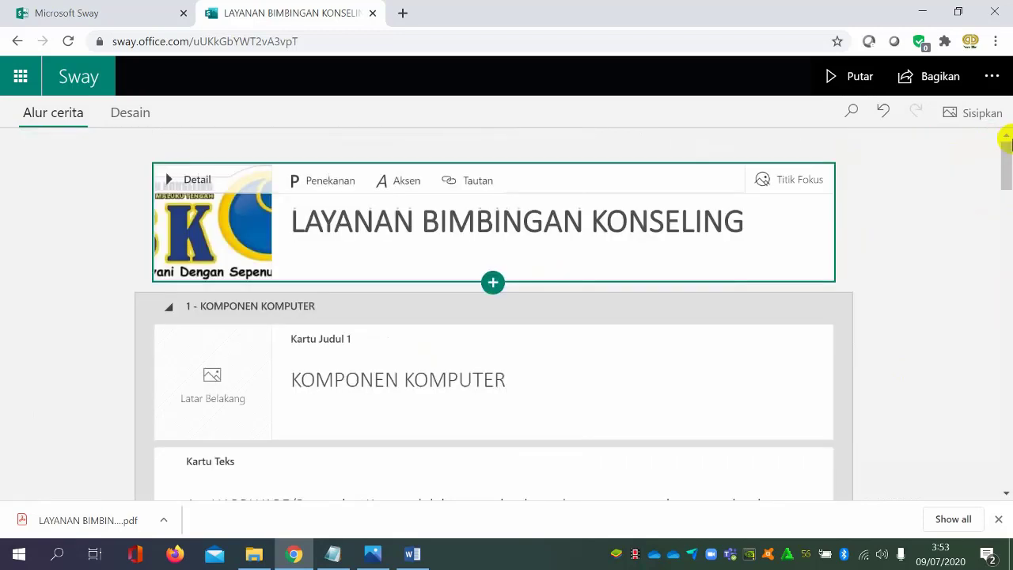
Open the Sway's accessibility view, look through its content, and close that browser page
{"action": "left_click", "coordinate": [992, 76]}
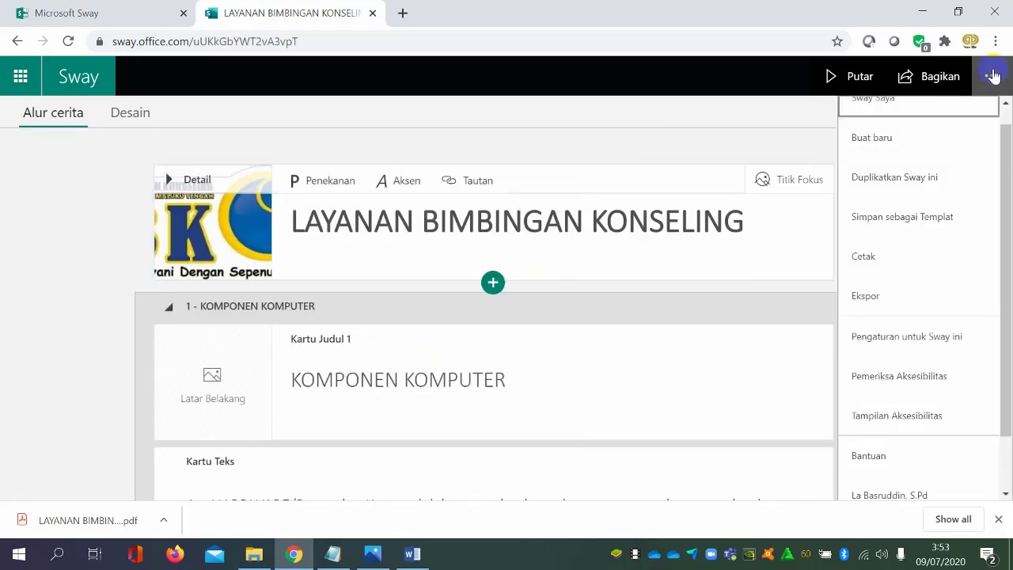
{"action": "left_click", "coordinate": [934, 417]}
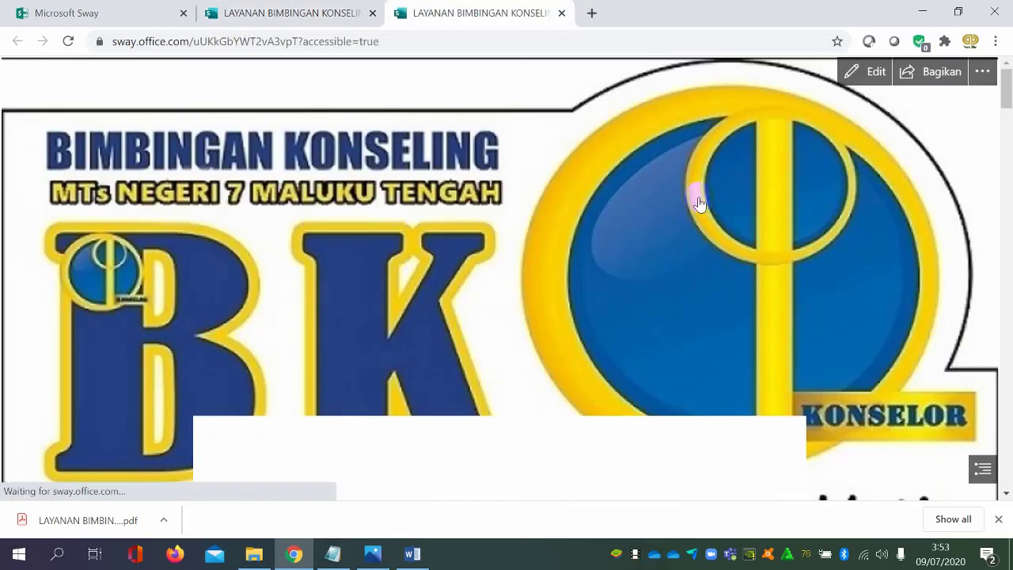
{"action": "scroll", "coordinate": [714, 243], "scroll_direction": "down", "scroll_amount": 15}
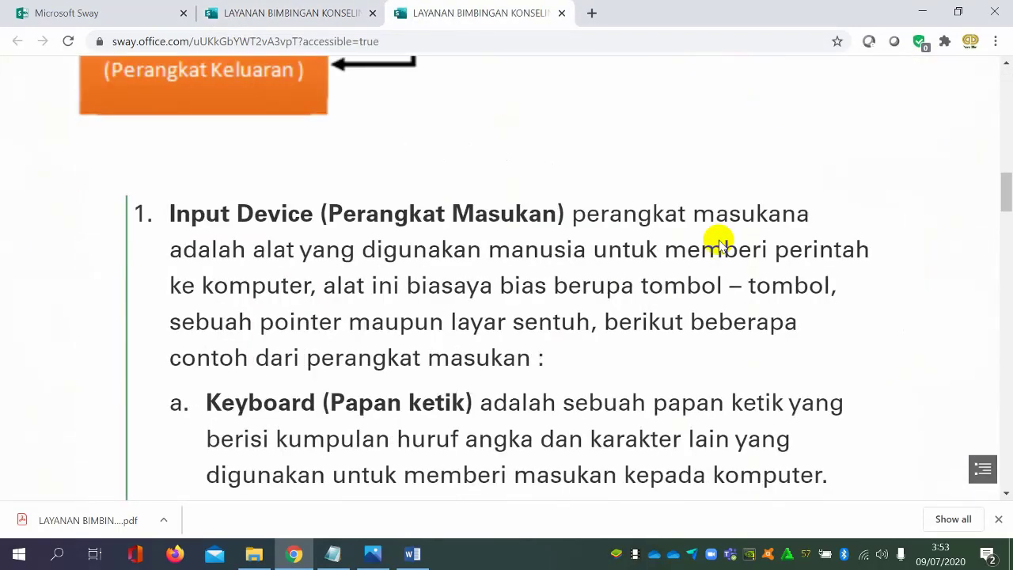
{"action": "scroll", "coordinate": [719, 238], "scroll_direction": "up", "scroll_amount": 15}
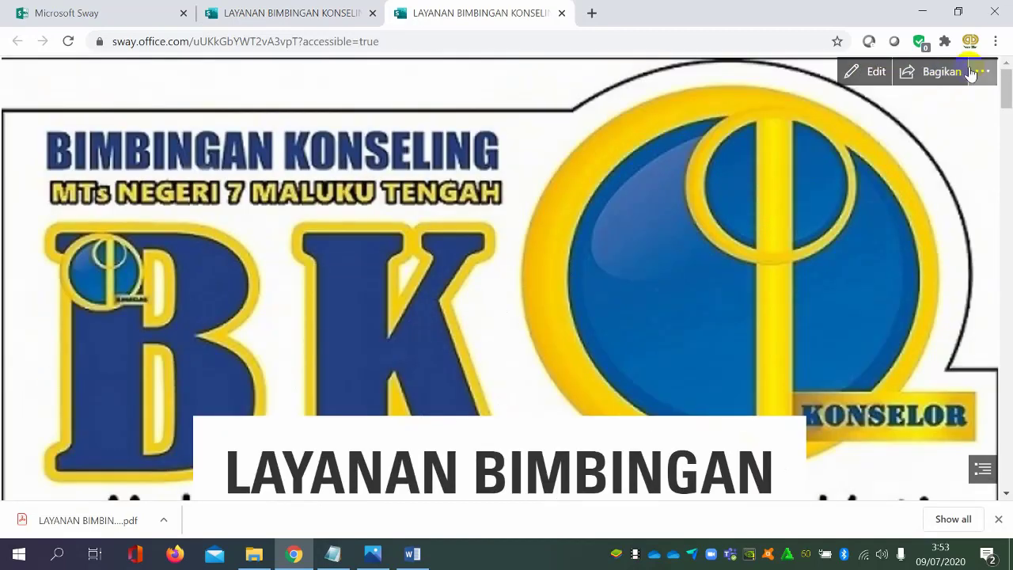
{"action": "key", "text": "ctrl+w"}
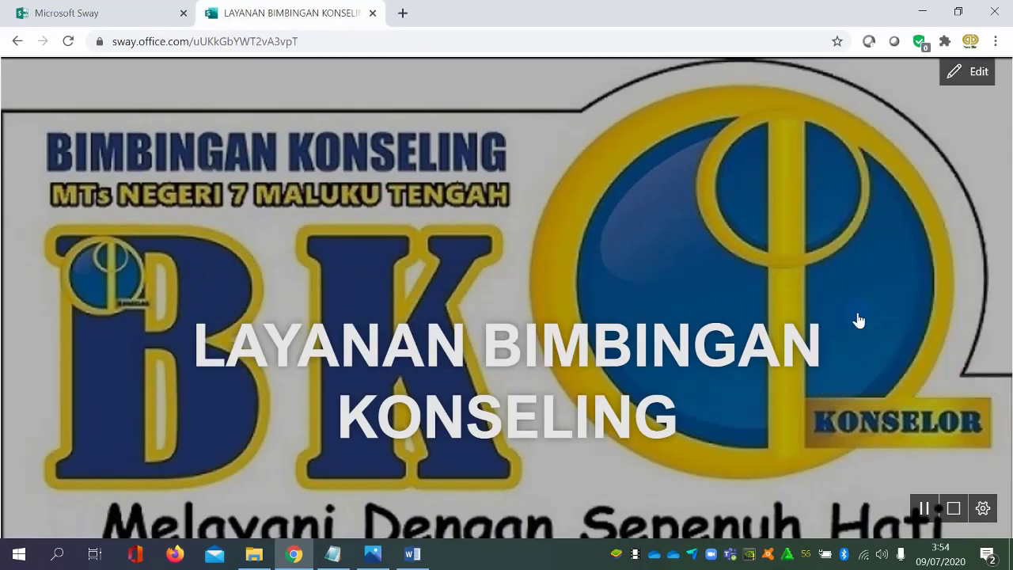
Play the Sway from the editor, check the autoplay interval and looping options, and return to editing
{"action": "left_click", "coordinate": [978, 73]}
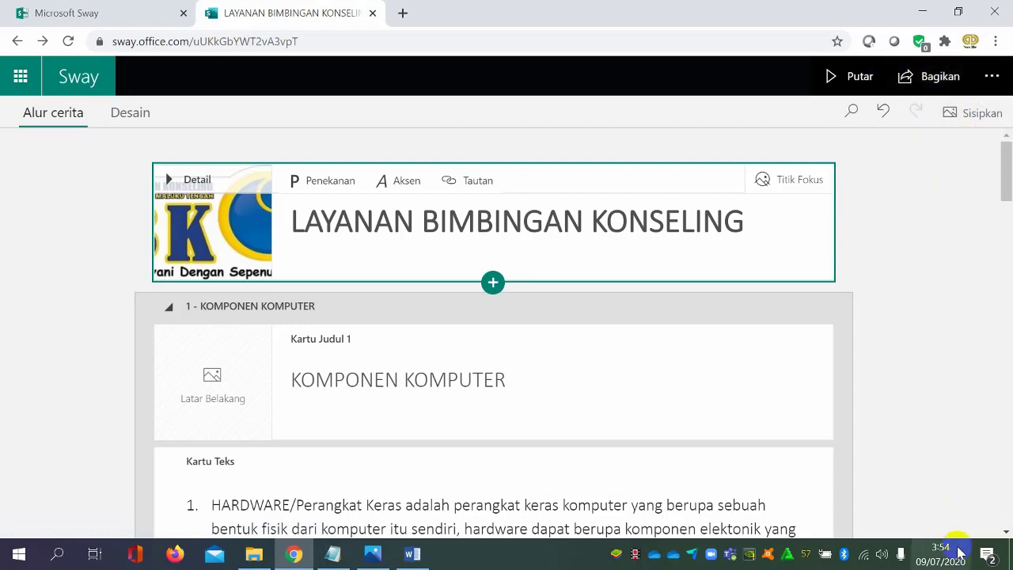
{"action": "left_click", "coordinate": [851, 76]}
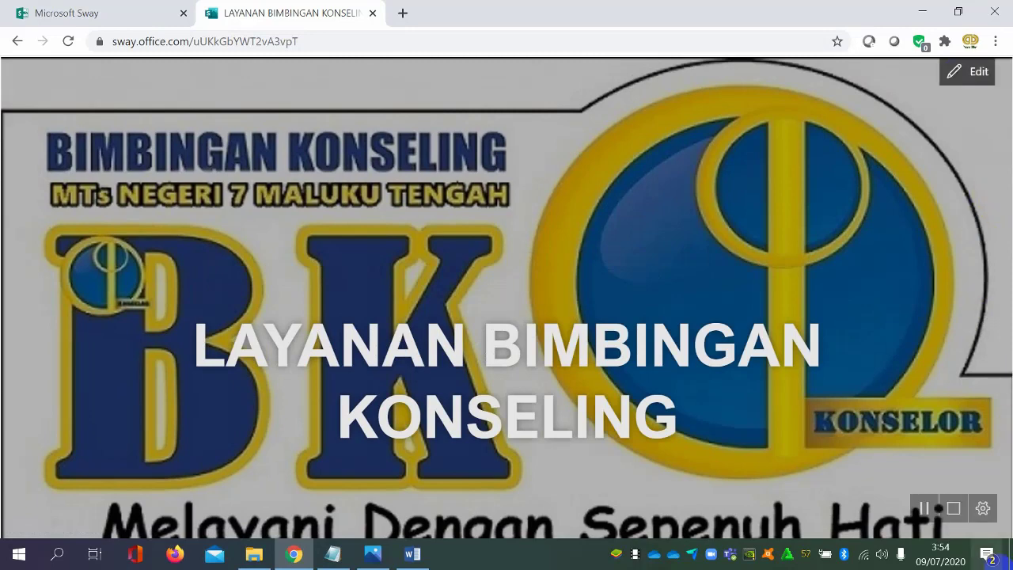
{"action": "left_click", "coordinate": [982, 508]}
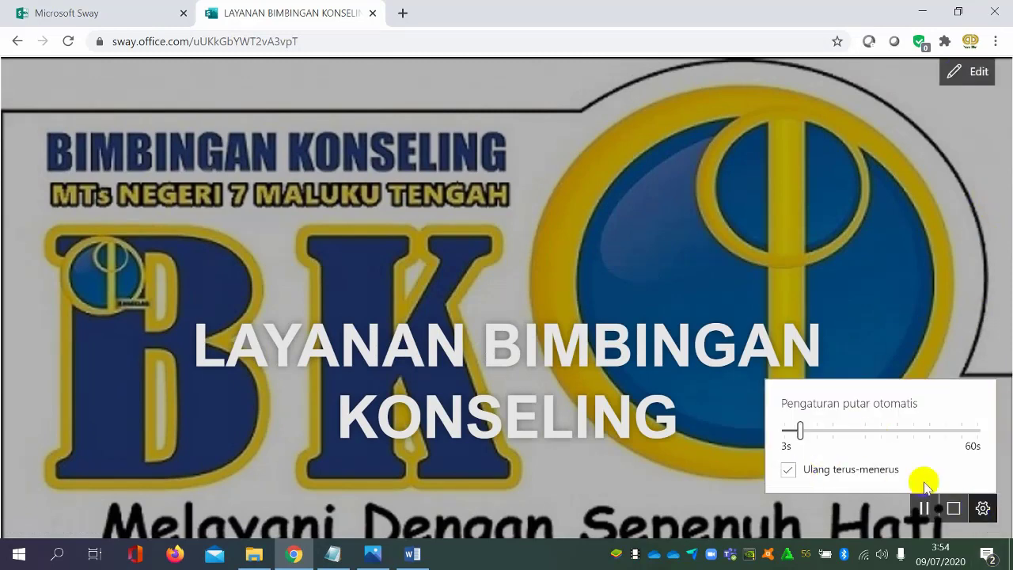
{"action": "left_click", "coordinate": [990, 510]}
{"action": "left_click", "coordinate": [979, 74]}
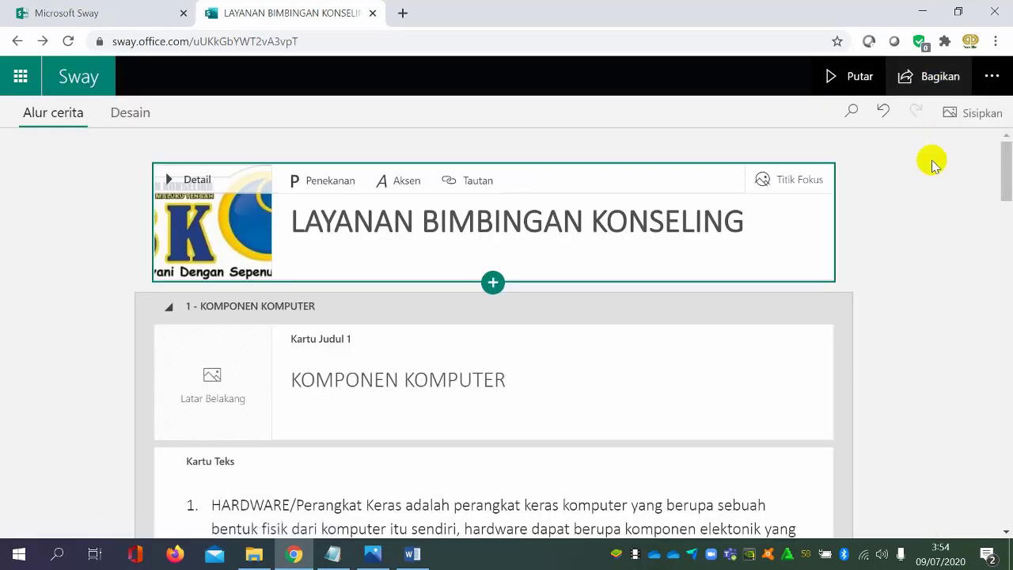
Play the Sway again, stop autoplay to inspect the layout choices such as Gulir horizontal, and return to editing
{"action": "left_click", "coordinate": [851, 77]}
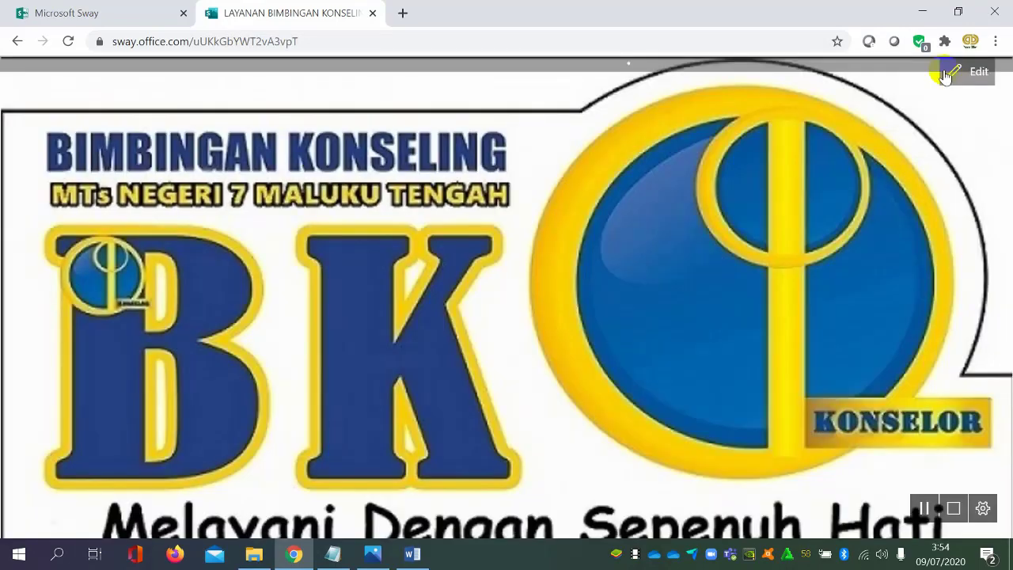
{"action": "left_click", "coordinate": [952, 70]}
{"action": "left_click", "coordinate": [832, 81]}
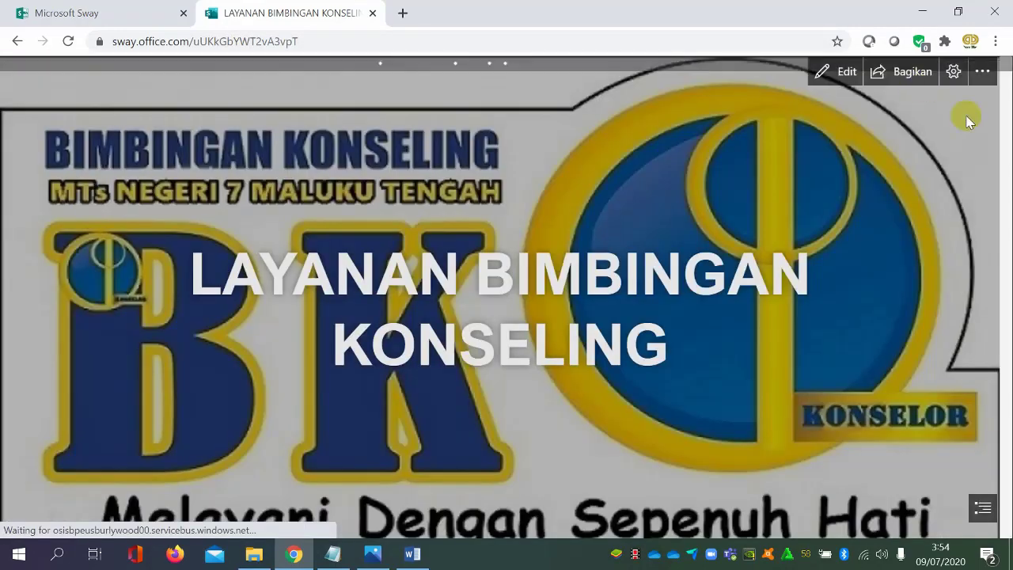
{"action": "left_click", "coordinate": [952, 72]}
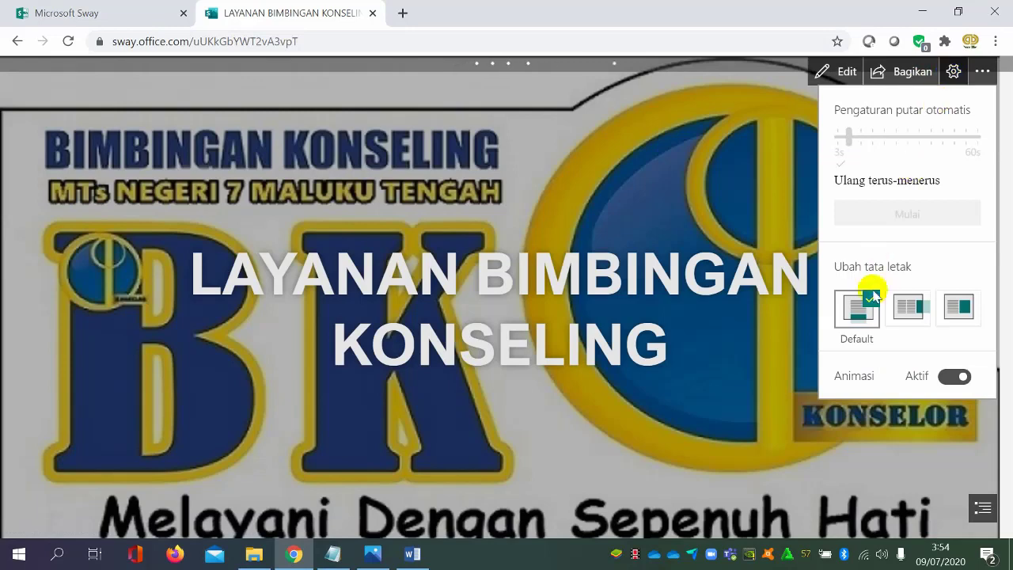
{"action": "left_click", "coordinate": [910, 308]}
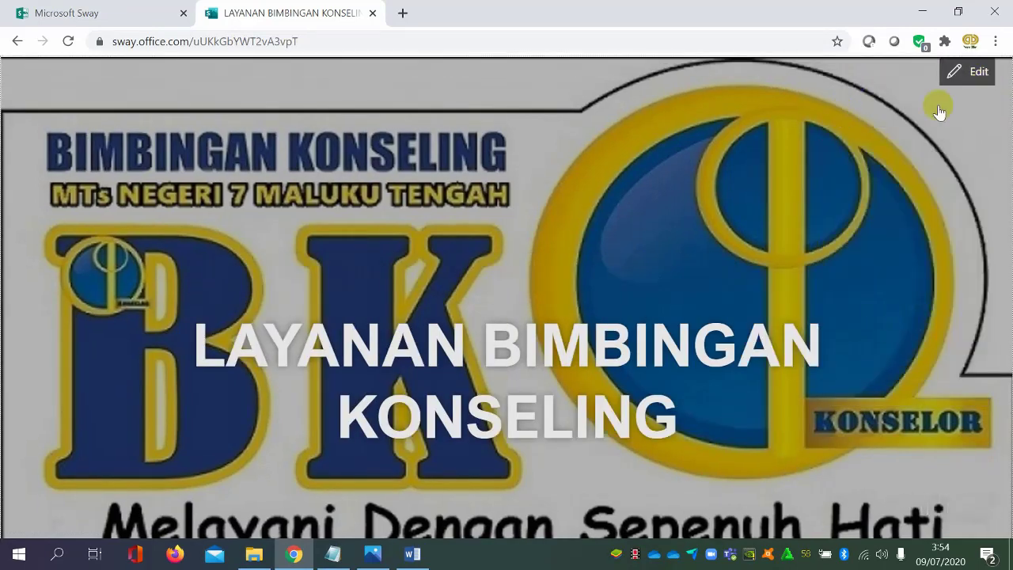
{"action": "left_click", "coordinate": [970, 71]}
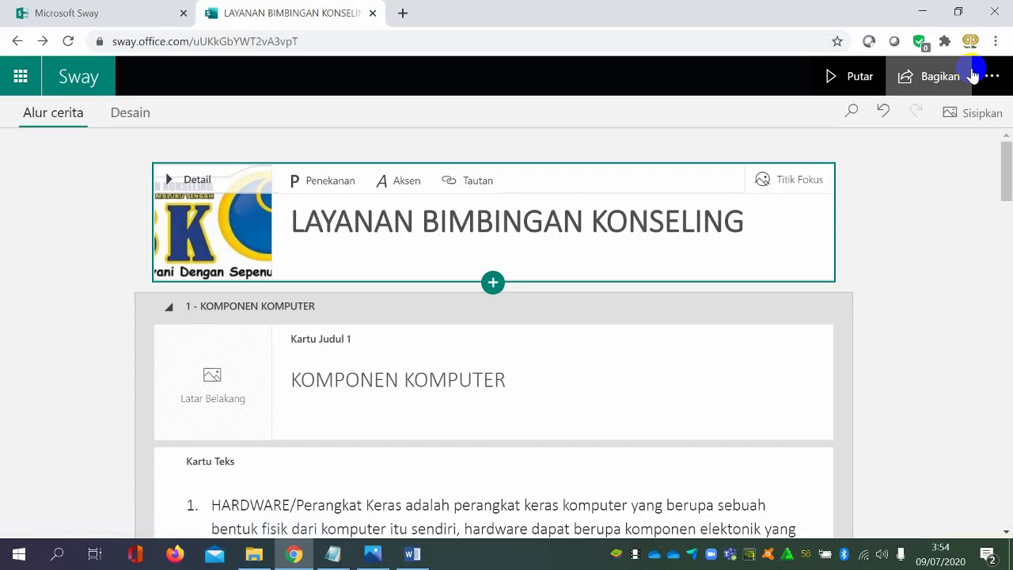
Look through the storyline cards, check the list of additional Sway commands, and return to the title card
{"action": "left_click", "coordinate": [900, 206]}
{"action": "scroll", "coordinate": [898, 213], "scroll_direction": "down", "scroll_amount": 10}
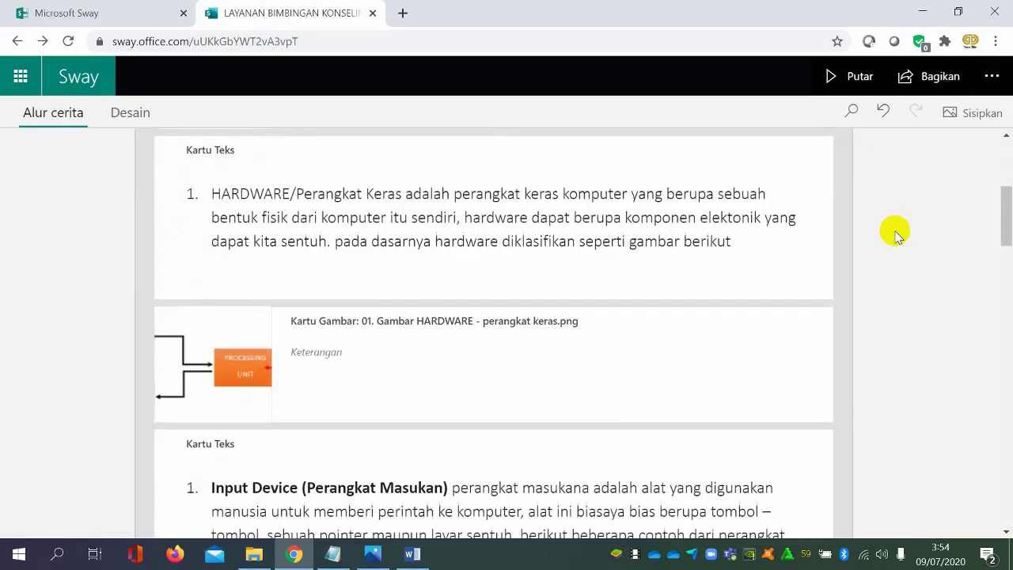
{"action": "scroll", "coordinate": [892, 245], "scroll_direction": "down", "scroll_amount": 3}
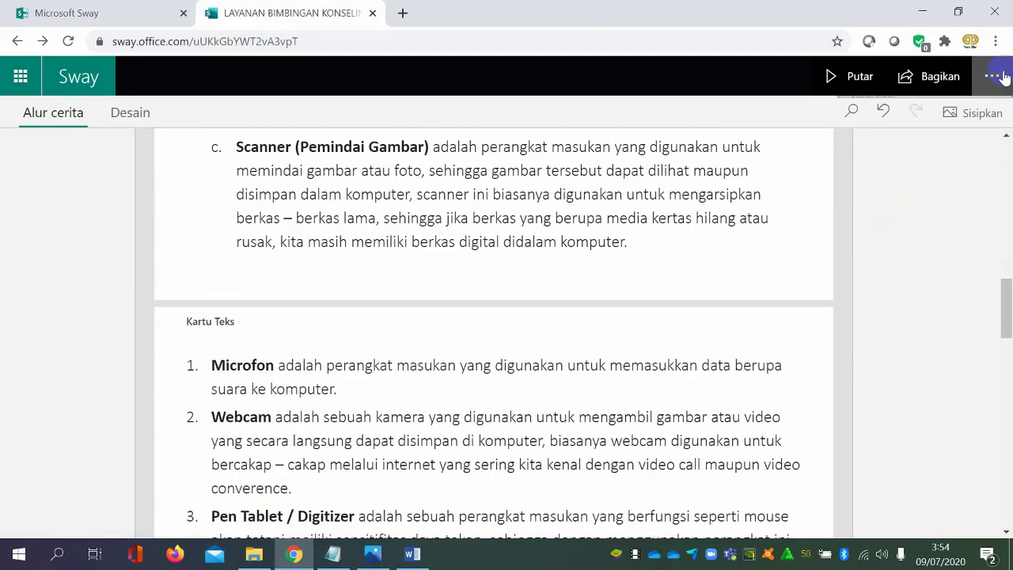
{"action": "left_click", "coordinate": [992, 76]}
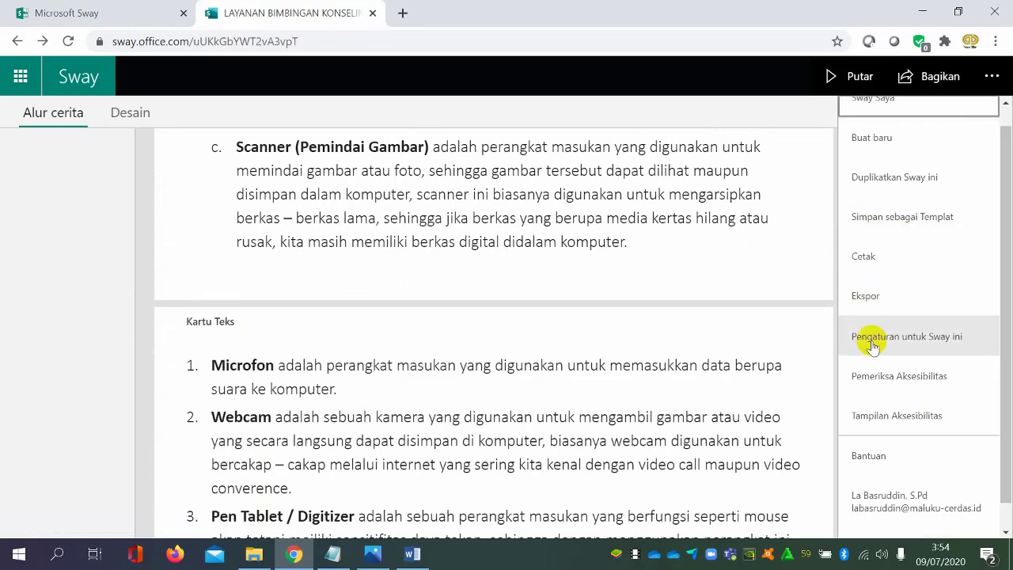
{"action": "left_click", "coordinate": [797, 108]}
{"action": "scroll", "coordinate": [837, 230], "scroll_direction": "up", "scroll_amount": 6}
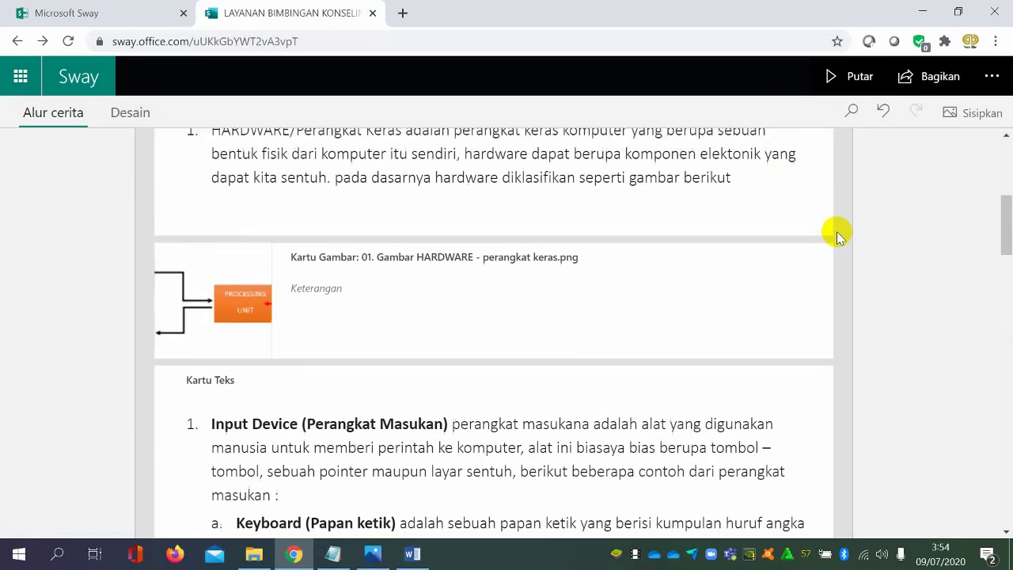
{"action": "scroll", "coordinate": [838, 234], "scroll_direction": "up", "scroll_amount": 5}
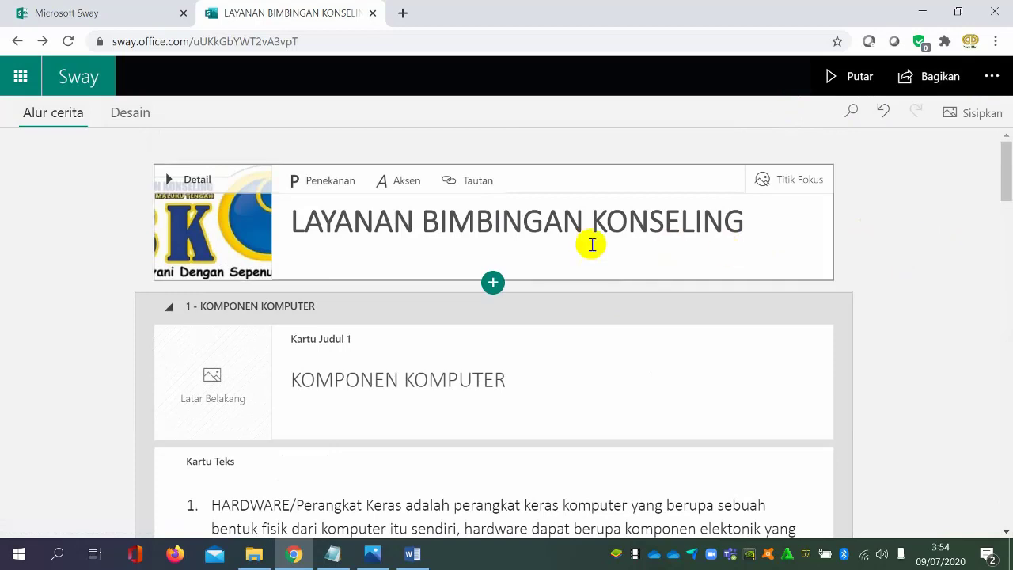
Compare the Desain preview with the Alur cerita storyline, and open the Gaya style options for the design
{"action": "left_click", "coordinate": [147, 115]}
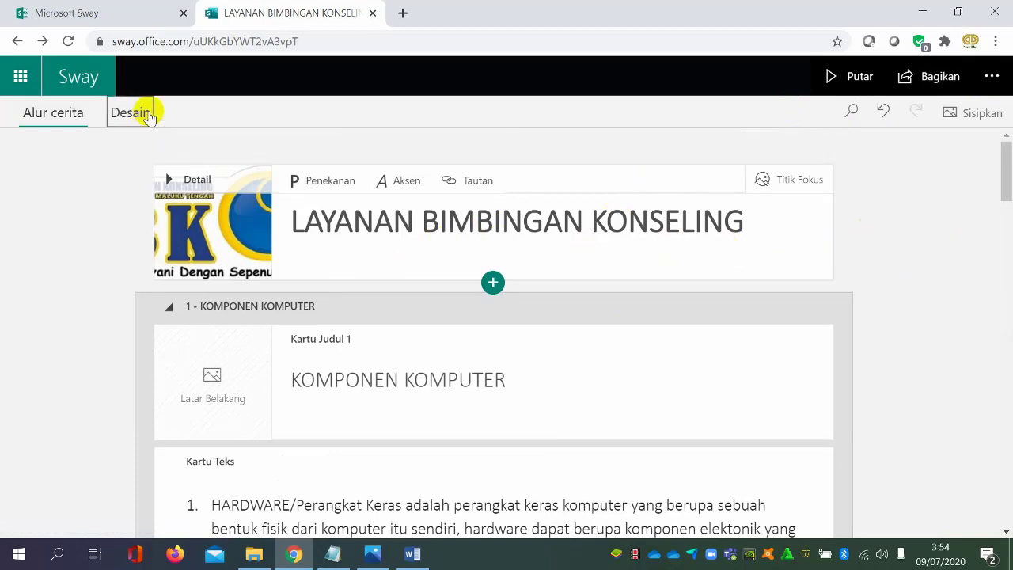
{"action": "left_click", "coordinate": [962, 159]}
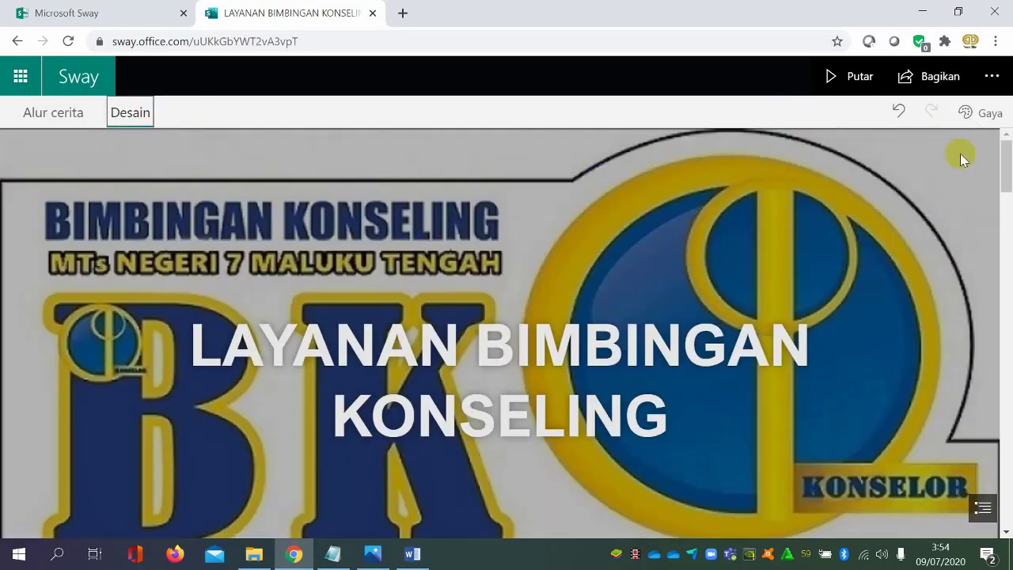
{"action": "left_click", "coordinate": [73, 118]}
{"action": "scroll", "coordinate": [635, 340], "scroll_direction": "down", "scroll_amount": 3}
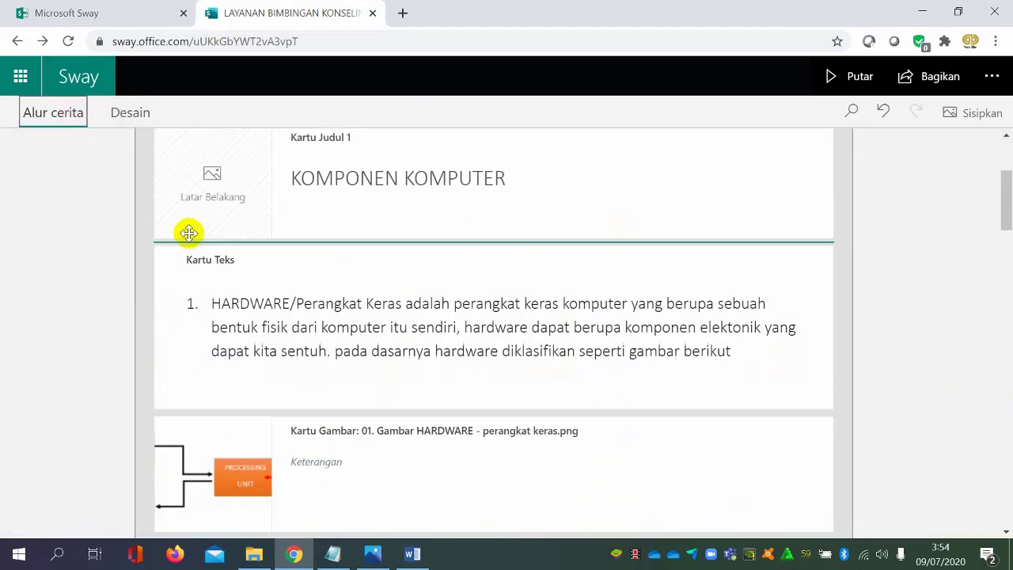
{"action": "scroll", "coordinate": [190, 233], "scroll_direction": "up", "scroll_amount": 3}
{"action": "left_click", "coordinate": [136, 117]}
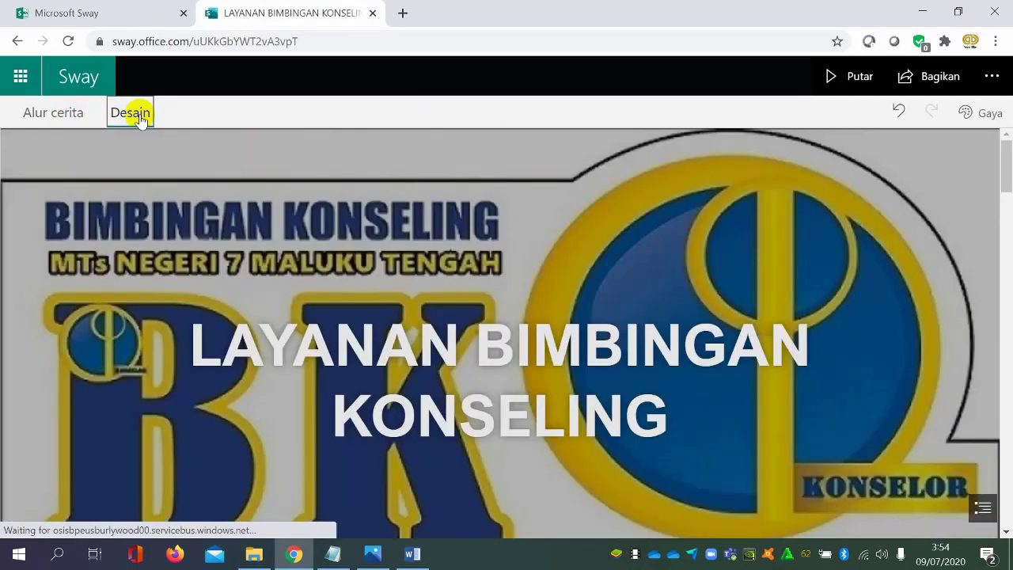
{"action": "left_click", "coordinate": [981, 112]}
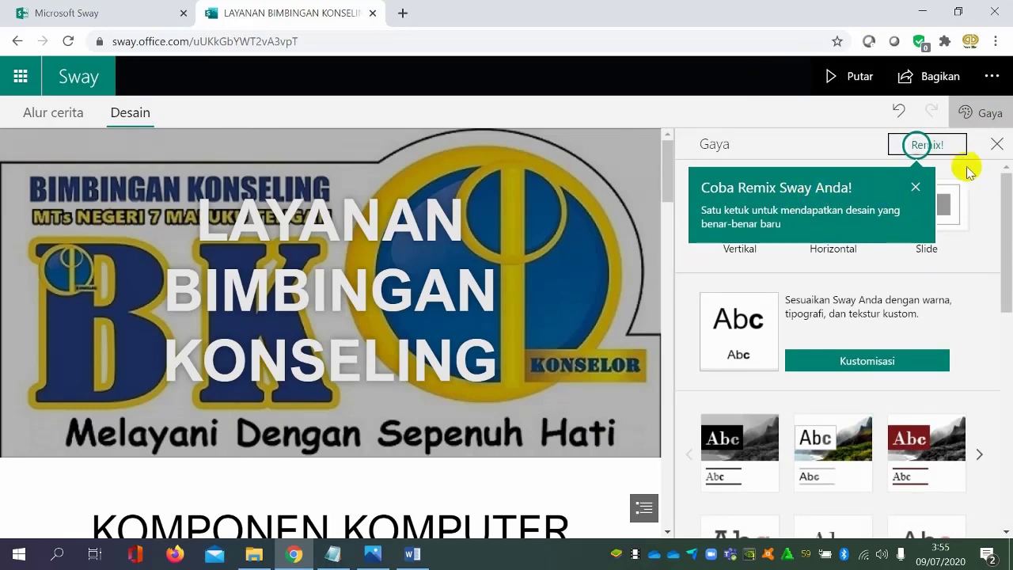
Remix the Sway's design and review how the hardware text looks in the new style
{"action": "left_click", "coordinate": [948, 145]}
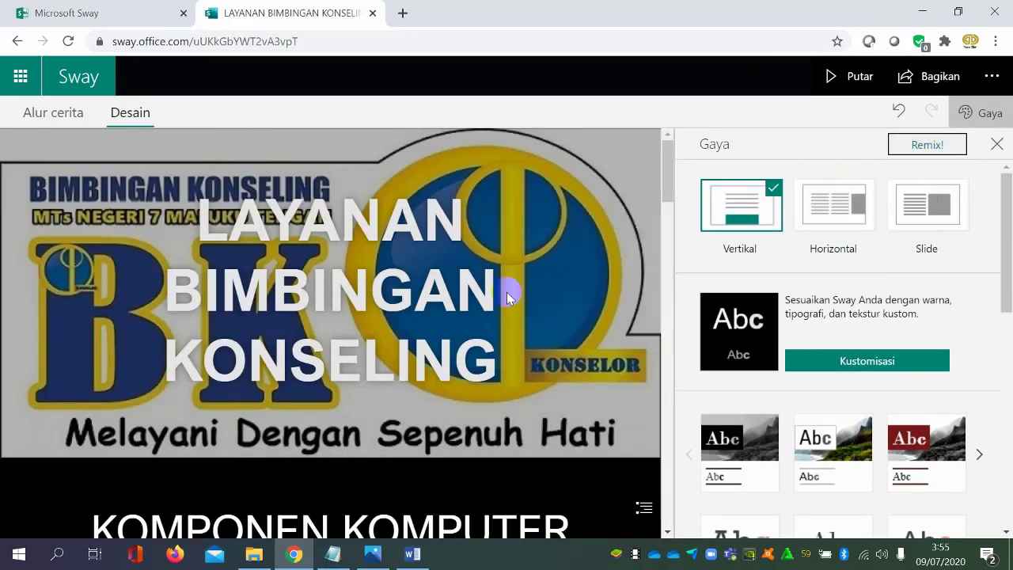
{"action": "scroll", "coordinate": [514, 293], "scroll_direction": "down", "scroll_amount": 15}
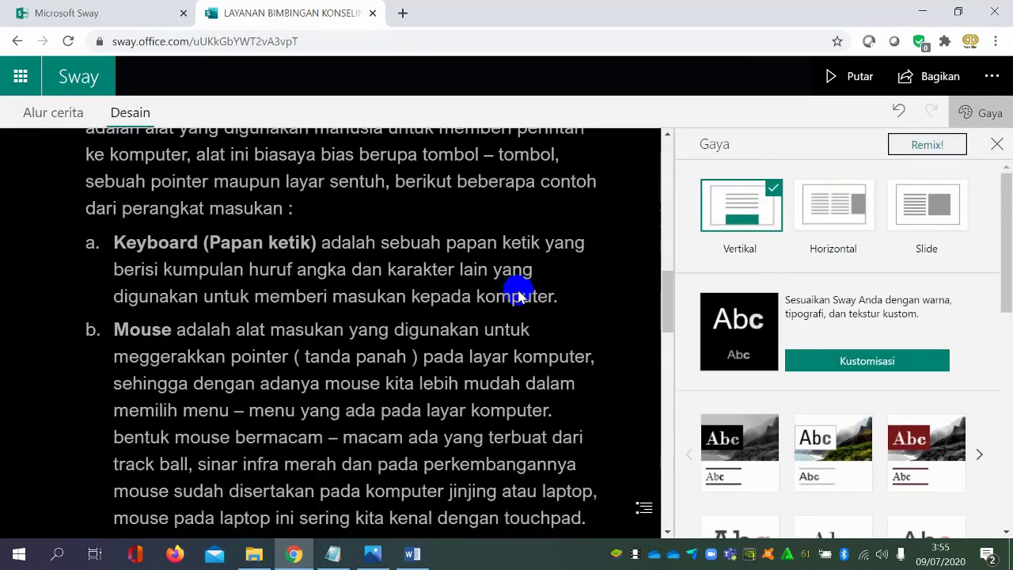
{"action": "scroll", "coordinate": [519, 295], "scroll_direction": "down", "scroll_amount": 4}
{"action": "scroll", "coordinate": [518, 295], "scroll_direction": "up", "scroll_amount": 6}
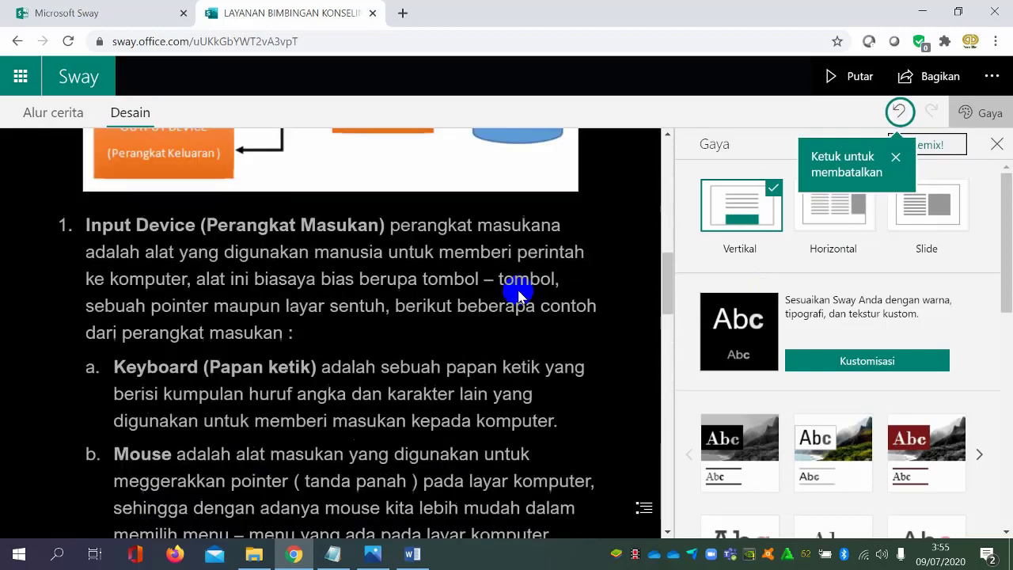
Switch the design to the Horizontal layout and look through the content sideways
{"action": "left_click", "coordinate": [824, 205]}
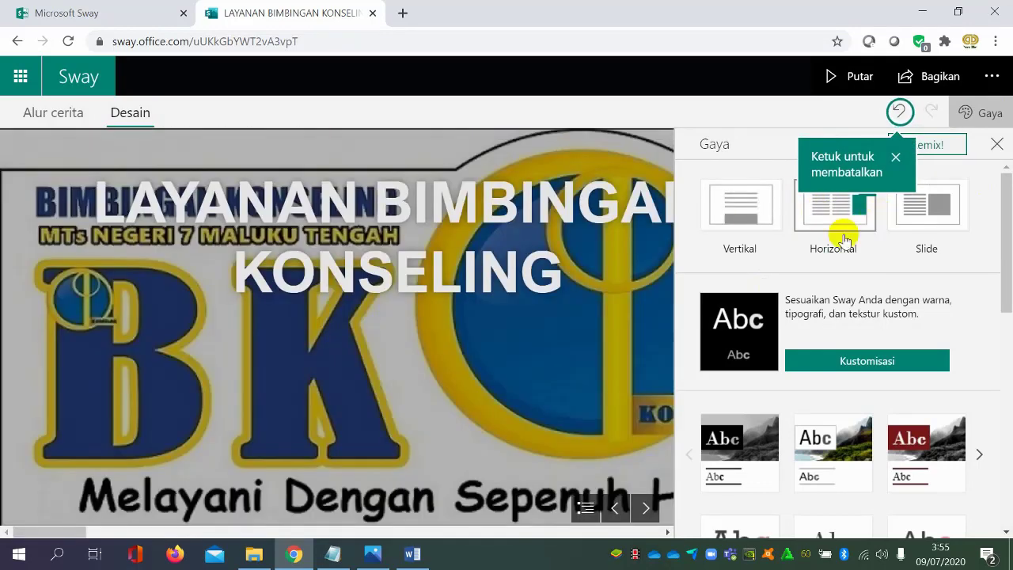
{"action": "scroll", "coordinate": [510, 309], "scroll_direction": "down", "scroll_amount": 6}
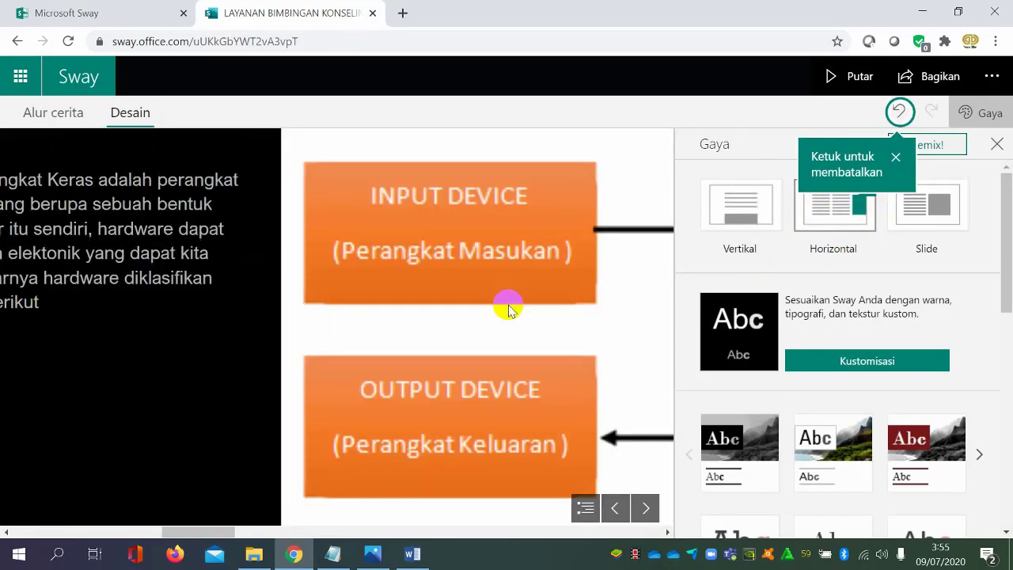
{"action": "scroll", "coordinate": [509, 309], "scroll_direction": "down", "scroll_amount": 10}
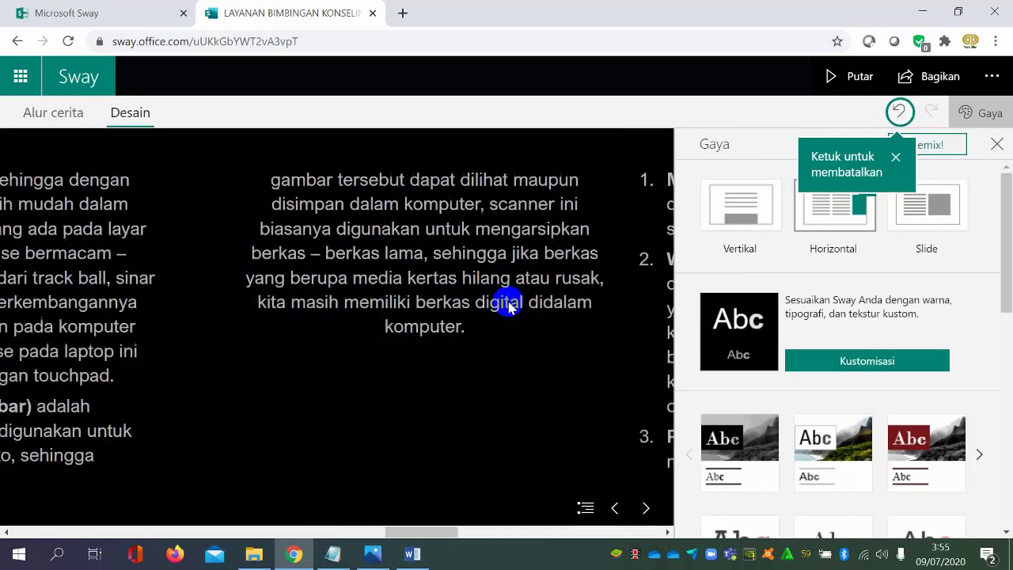
{"action": "scroll", "coordinate": [509, 307], "scroll_direction": "down", "scroll_amount": 2}
Switch the design to the Slide layout and page forward and back through the slides, ending at the hardware diagram
{"action": "left_click", "coordinate": [934, 224]}
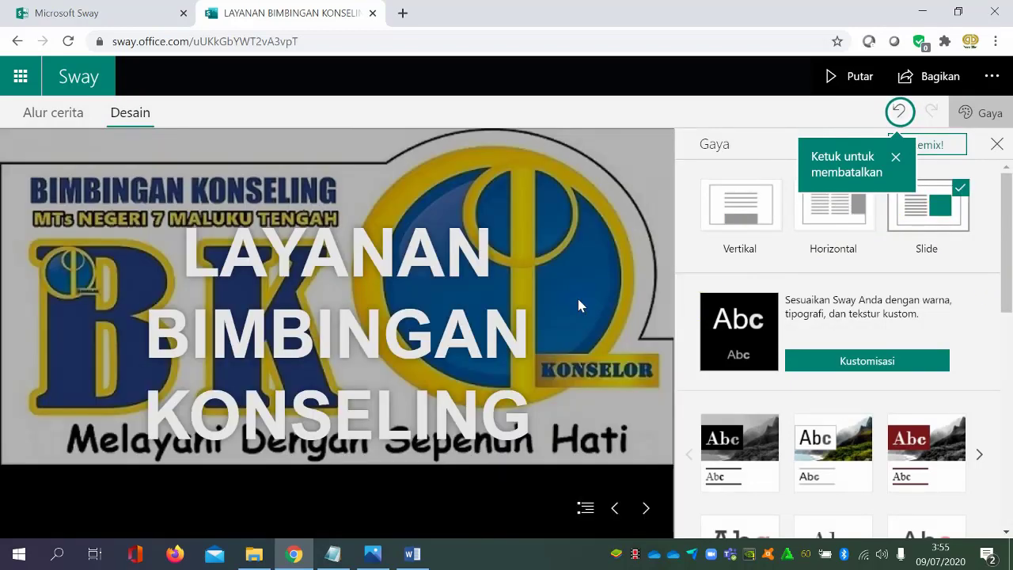
{"action": "left_click", "coordinate": [646, 509]}
{"action": "left_click", "coordinate": [645, 511]}
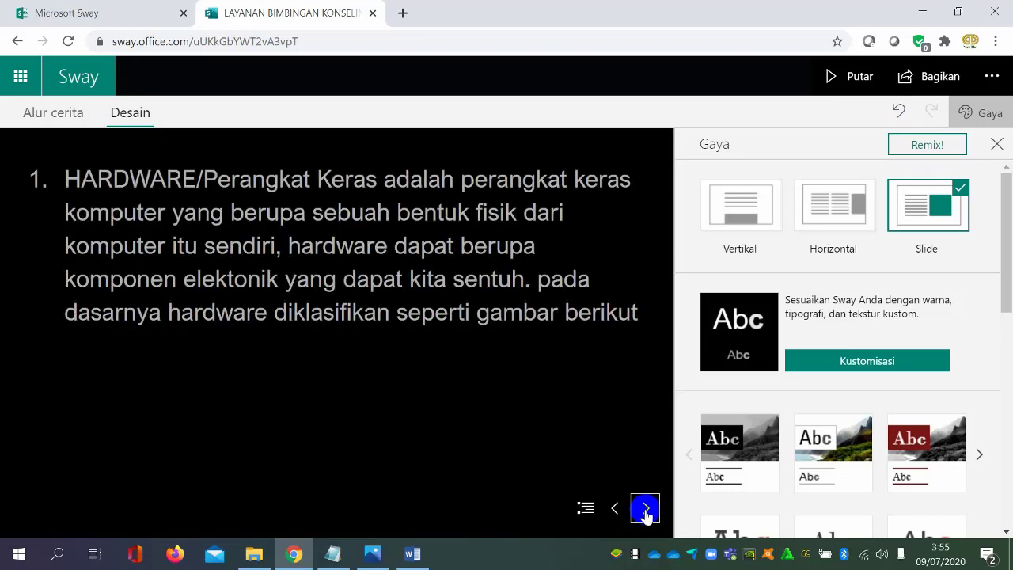
{"action": "left_click", "coordinate": [645, 511]}
{"action": "left_click", "coordinate": [645, 510]}
{"action": "left_click", "coordinate": [645, 511]}
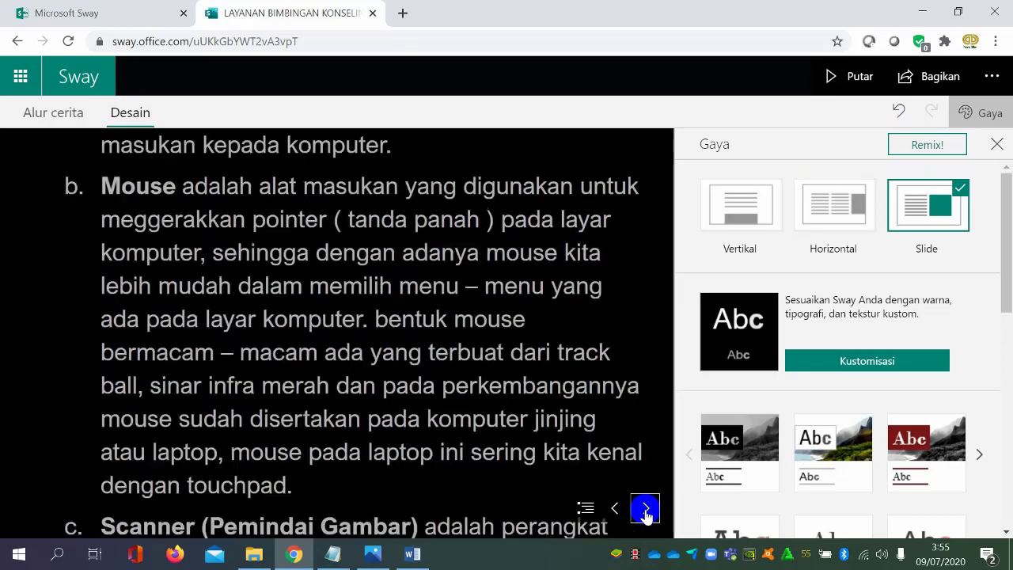
{"action": "left_click", "coordinate": [615, 507]}
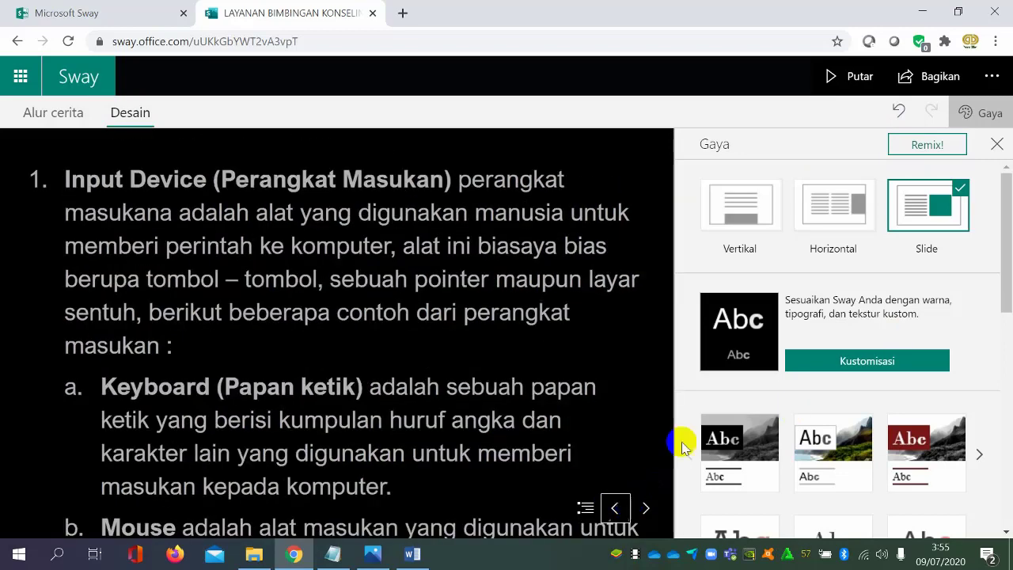
{"action": "left_click", "coordinate": [617, 507]}
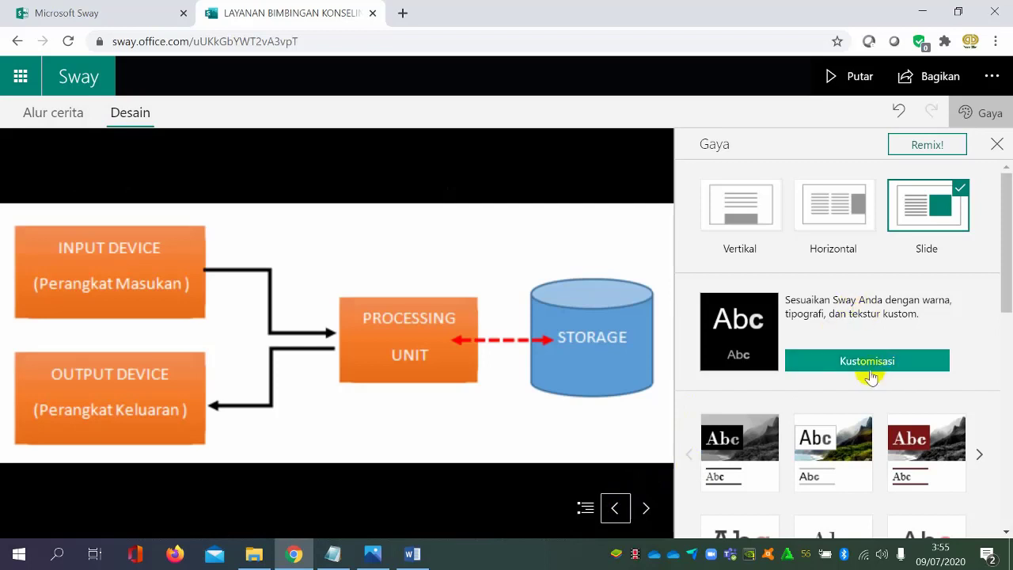
Open the Kustomisasi style options, remix the design and look over the remixed title page
{"action": "scroll", "coordinate": [870, 372], "scroll_direction": "down", "scroll_amount": 1}
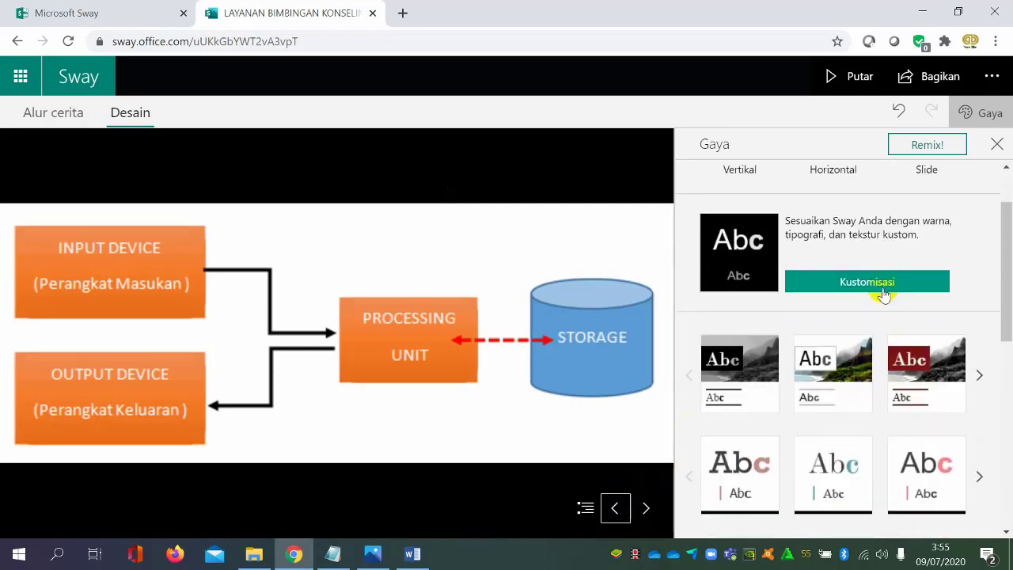
{"action": "left_click", "coordinate": [888, 289]}
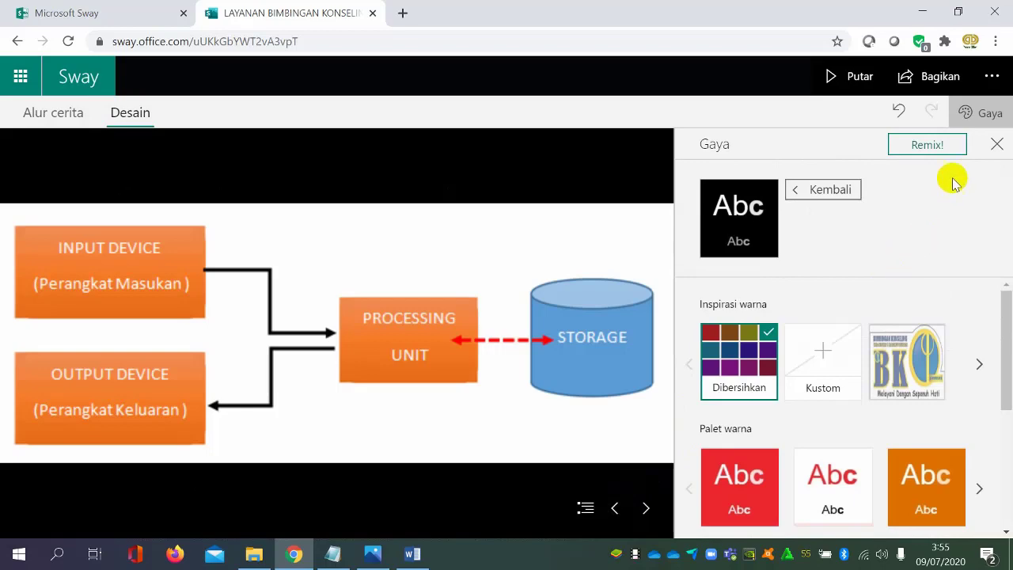
{"action": "left_click", "coordinate": [950, 144]}
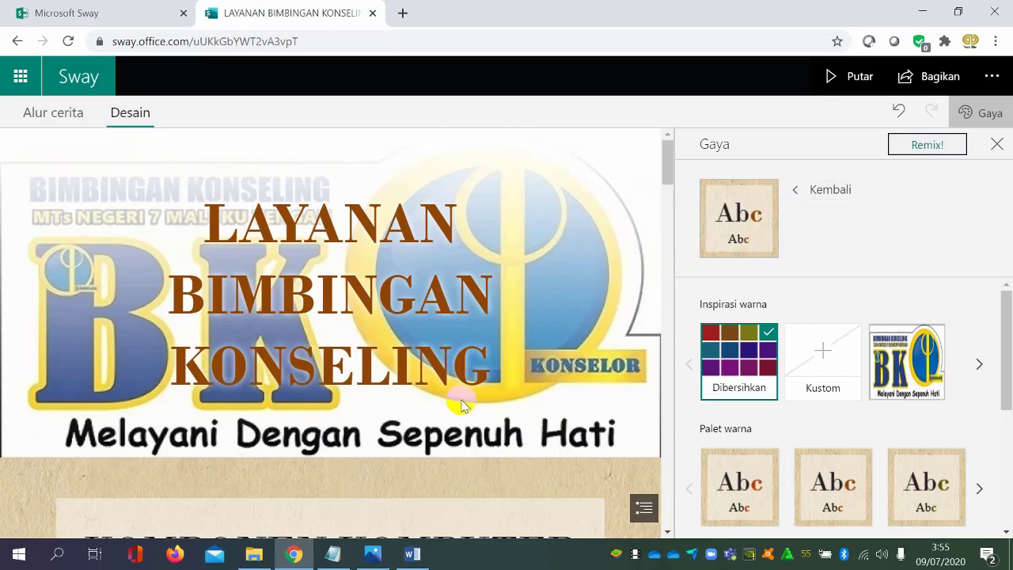
{"action": "scroll", "coordinate": [455, 388], "scroll_direction": "down", "scroll_amount": 3}
{"action": "scroll", "coordinate": [449, 373], "scroll_direction": "up", "scroll_amount": 4}
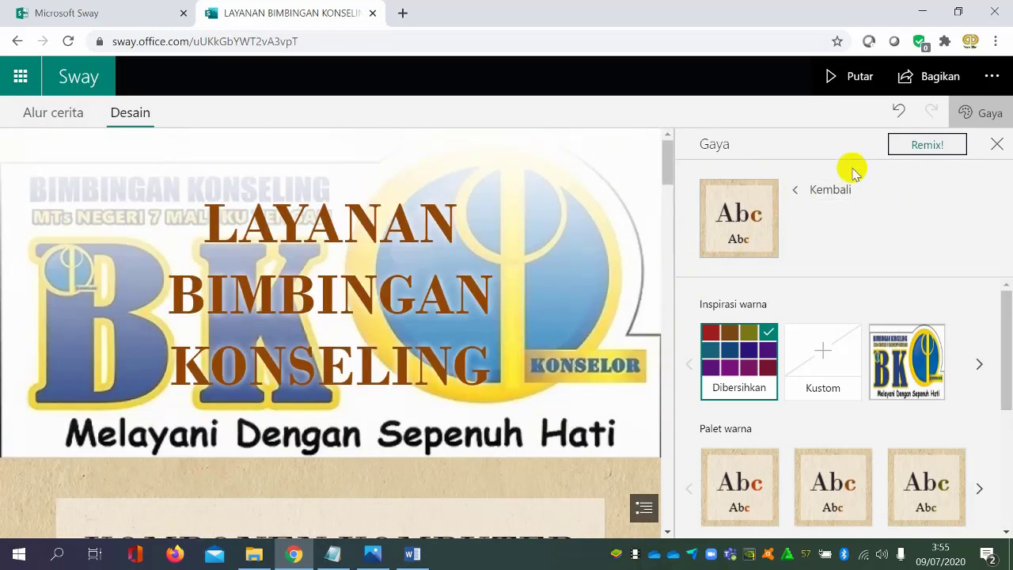
Remix the design two more times and compare the generated title and heading styles
{"action": "left_click", "coordinate": [944, 145]}
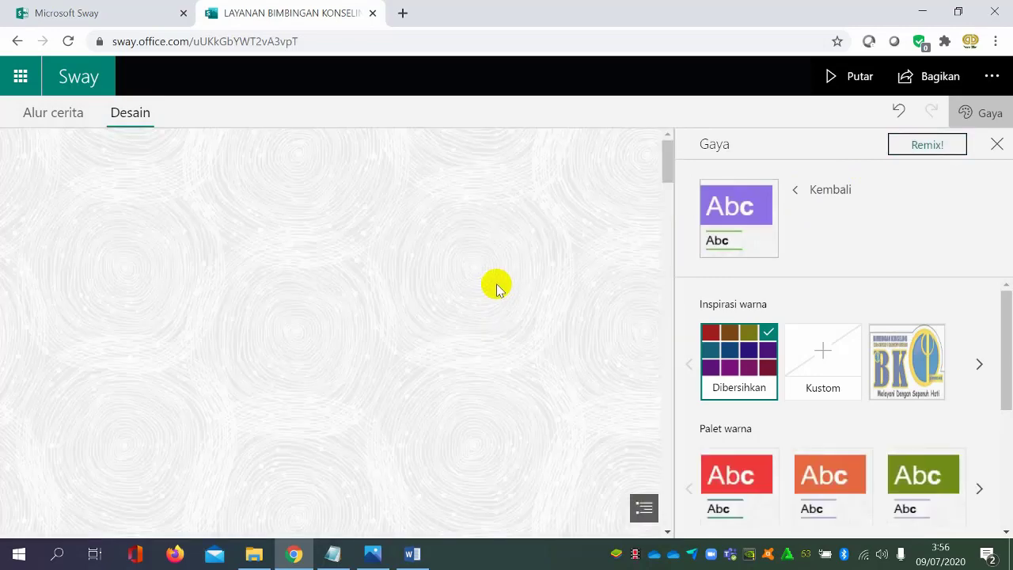
{"action": "scroll", "coordinate": [372, 370], "scroll_direction": "down", "scroll_amount": 2}
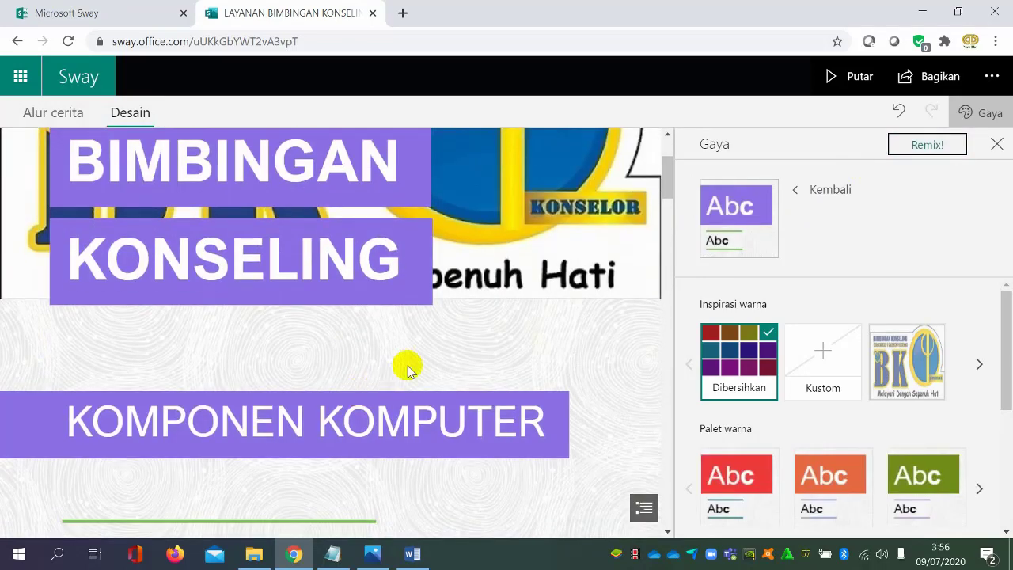
{"action": "left_click", "coordinate": [905, 146]}
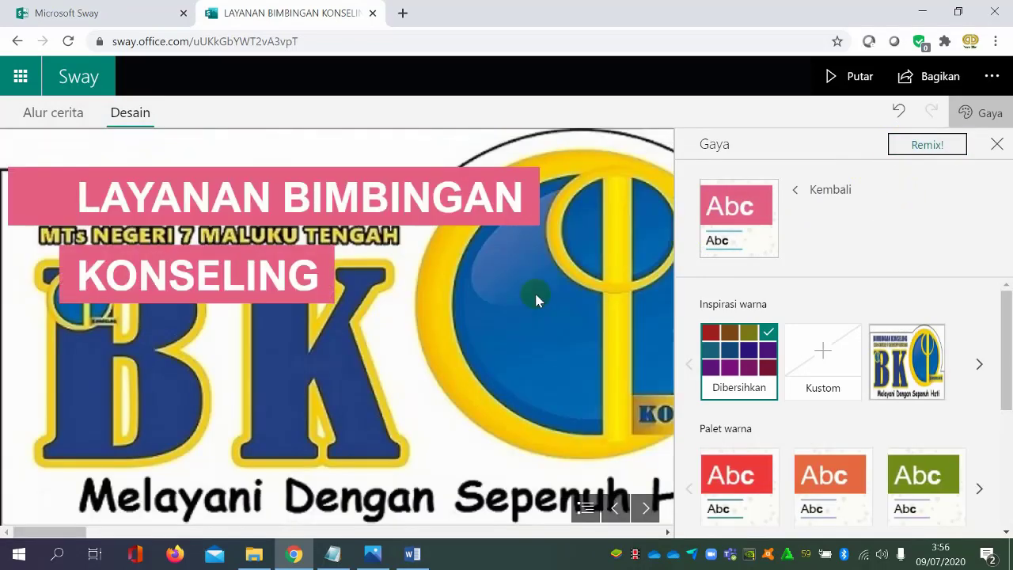
Try the Horizontal layout on the blue design, and change the layout to Slide
{"action": "scroll", "coordinate": [540, 295], "scroll_direction": "down", "scroll_amount": 2}
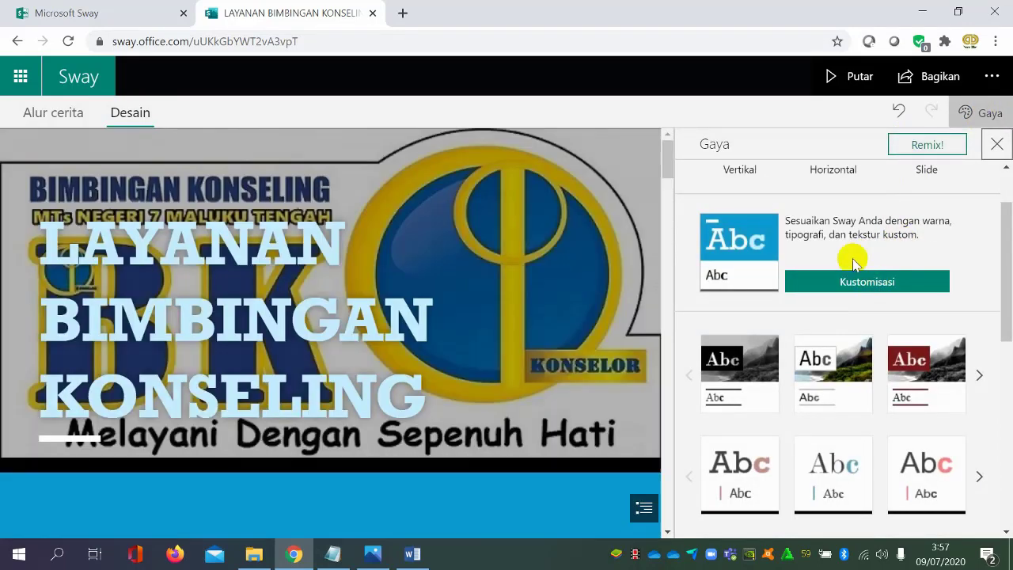
{"action": "left_click", "coordinate": [861, 173]}
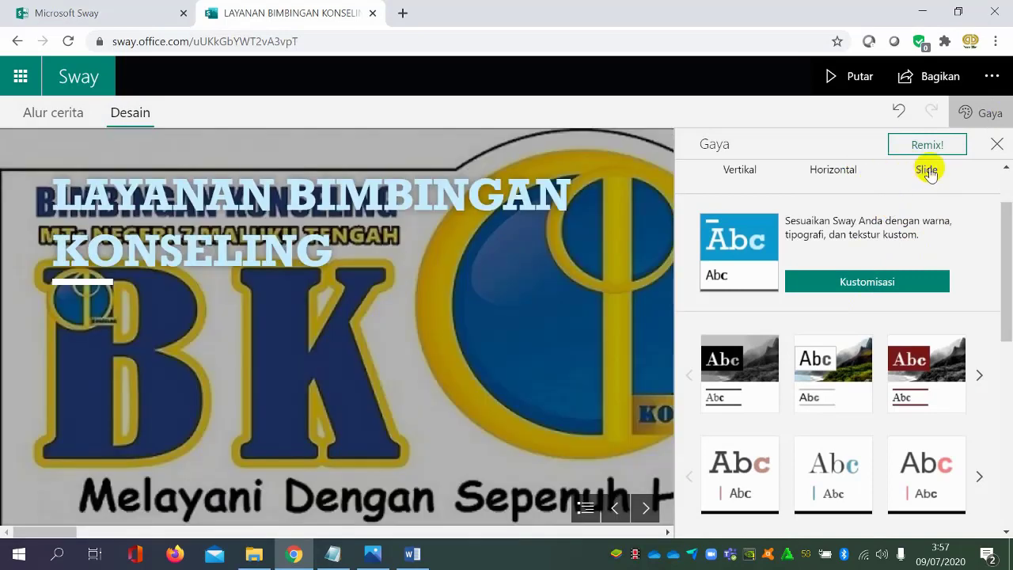
{"action": "left_click", "coordinate": [928, 171]}
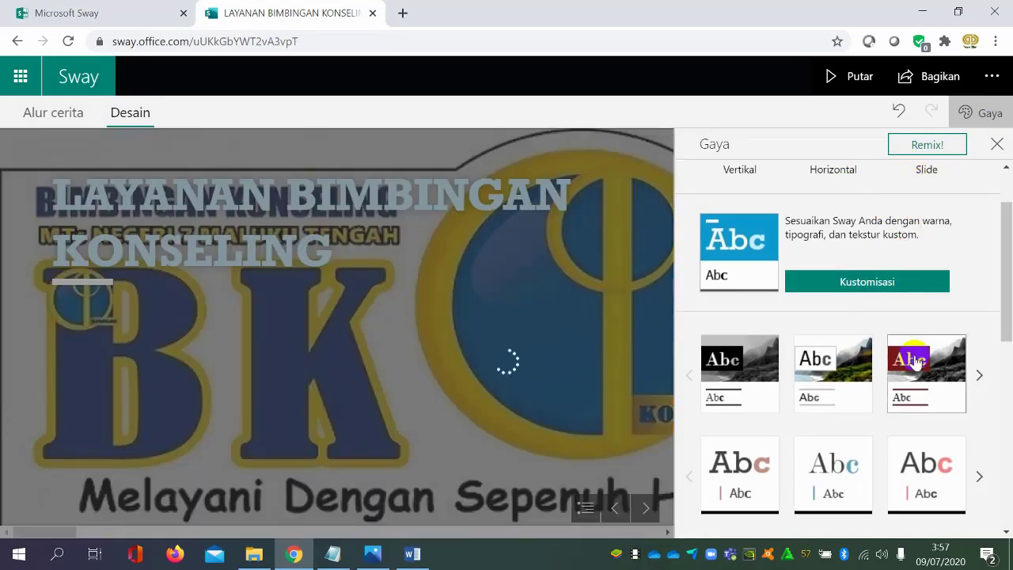
Try the olive style with yellow lettering, and replace it with Gaya 5, Variasi 2
{"action": "scroll", "coordinate": [918, 364], "scroll_direction": "down", "scroll_amount": 3}
{"action": "scroll", "coordinate": [930, 378], "scroll_direction": "down", "scroll_amount": 3}
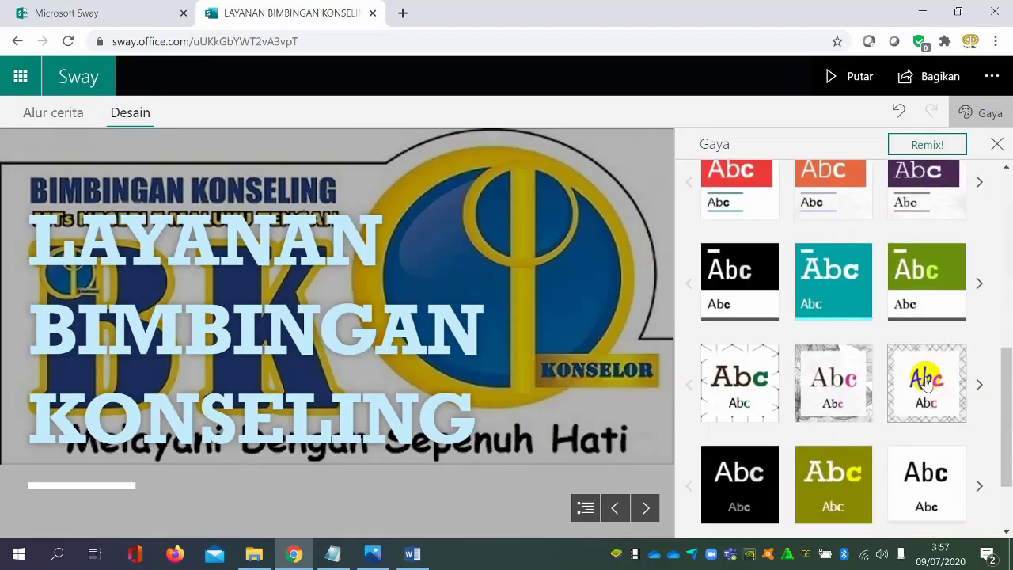
{"action": "left_click", "coordinate": [826, 368]}
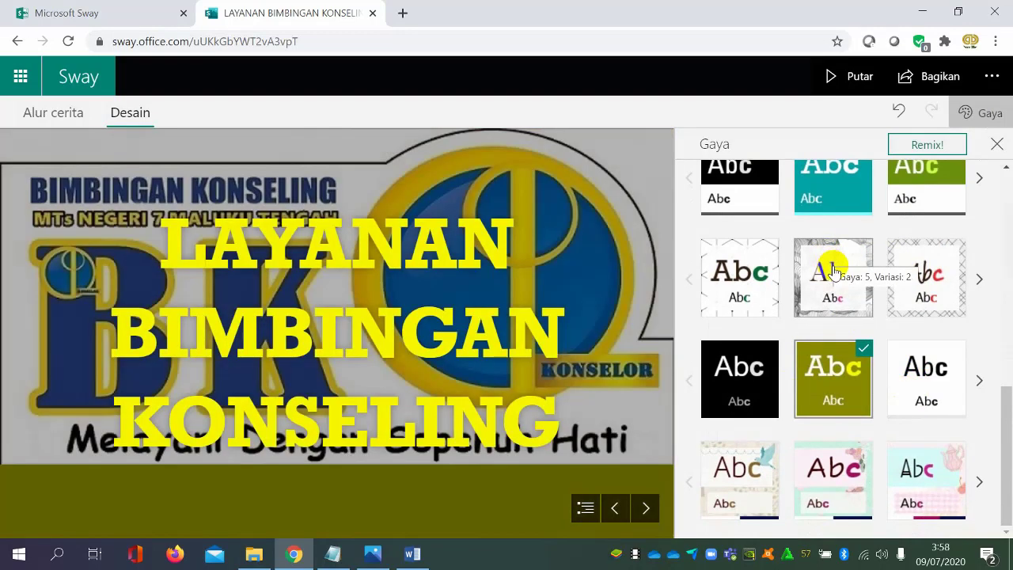
{"action": "left_click", "coordinate": [831, 289]}
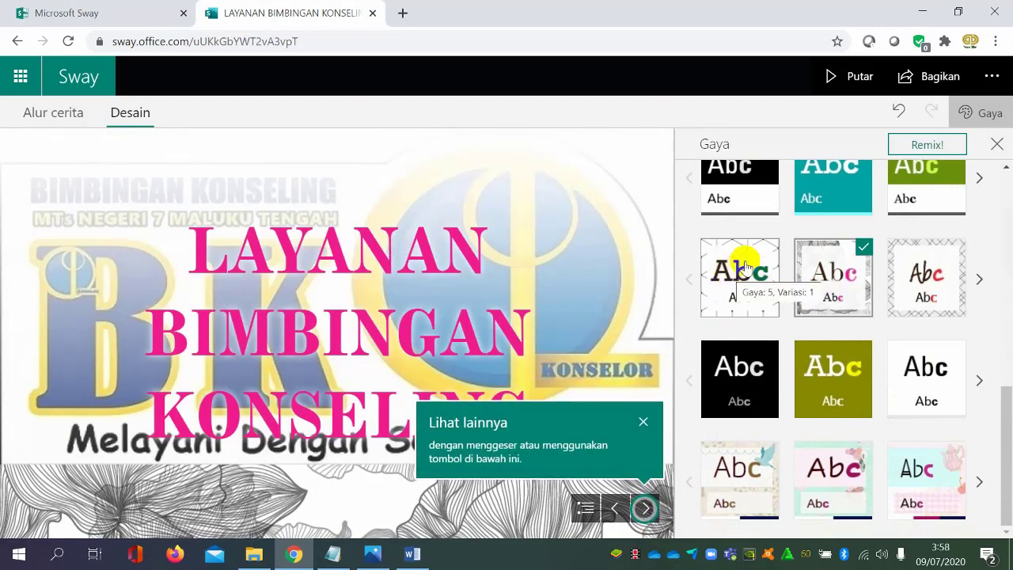
Dismiss the Lihat lainnya tip and try the crosshatched Gaya 5 style with red handwritten lettering
{"action": "scroll", "coordinate": [780, 248], "scroll_direction": "up", "scroll_amount": 3}
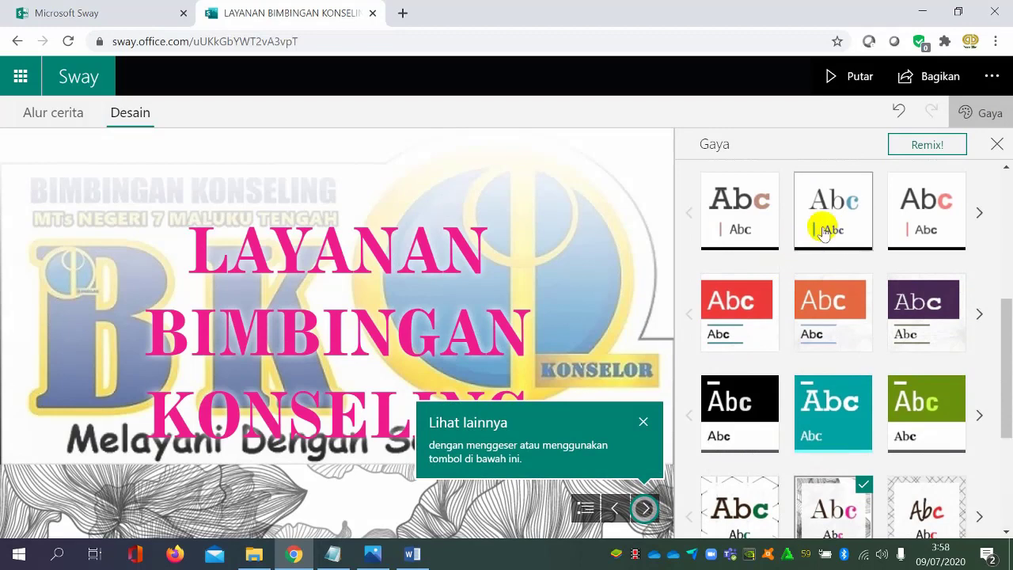
{"action": "scroll", "coordinate": [823, 231], "scroll_direction": "down", "scroll_amount": 3}
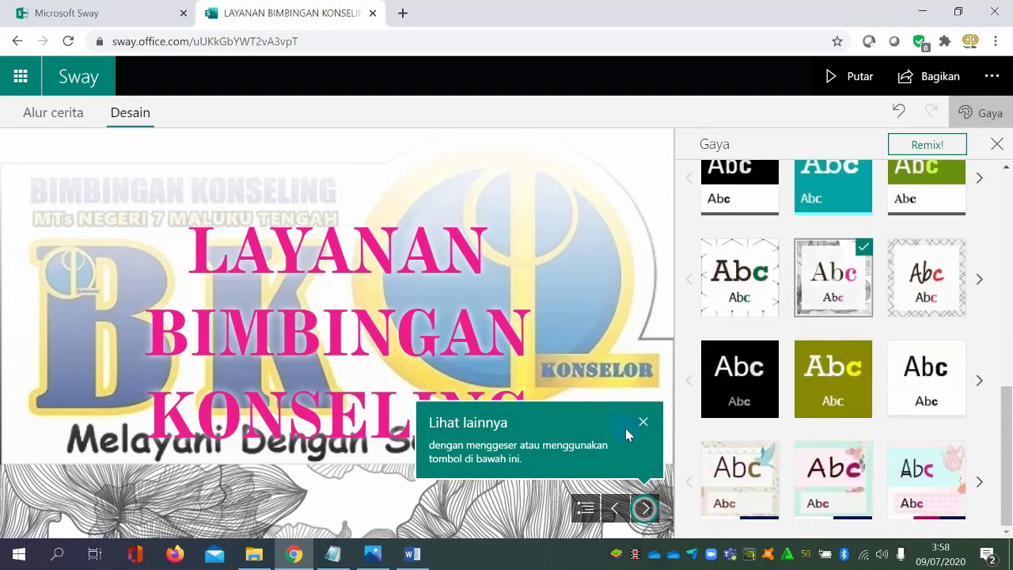
{"action": "left_click", "coordinate": [645, 422]}
{"action": "left_click", "coordinate": [907, 294]}
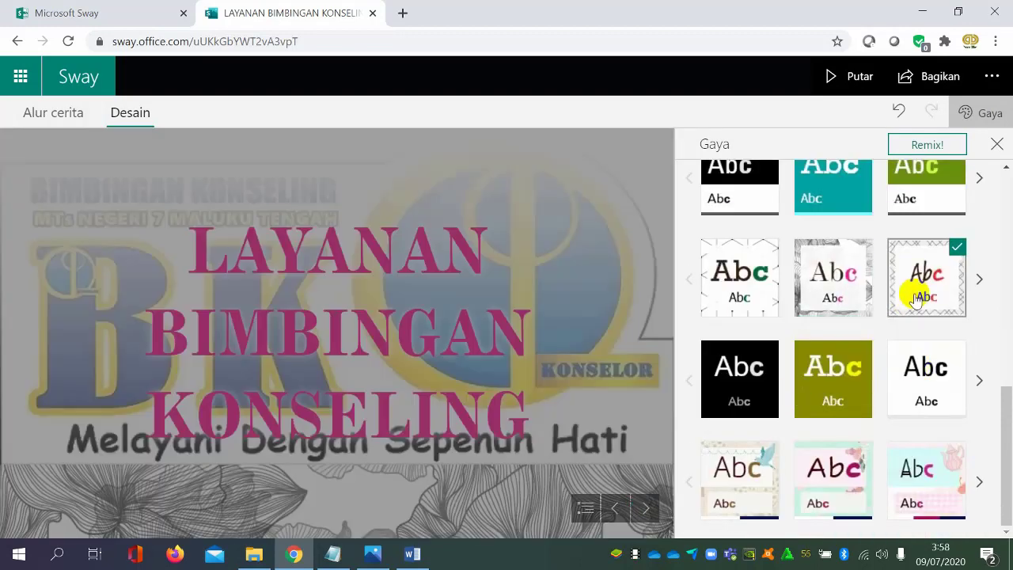
Try the blue-accented serif style, and replace it with the landscape style that has a white title box
{"action": "scroll", "coordinate": [858, 298], "scroll_direction": "up", "scroll_amount": 3}
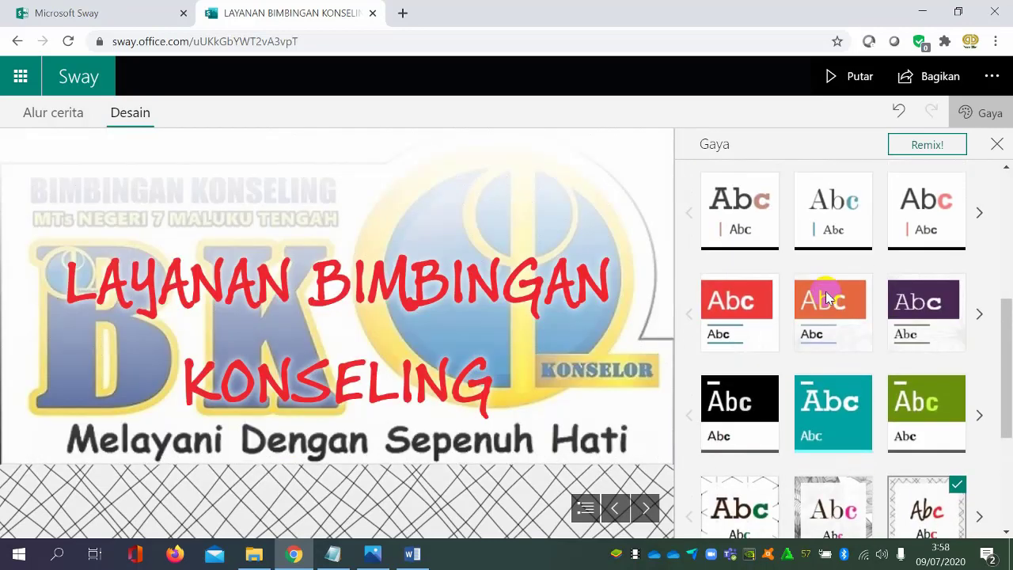
{"action": "scroll", "coordinate": [826, 297], "scroll_direction": "up", "scroll_amount": 1}
{"action": "left_click", "coordinate": [842, 283]}
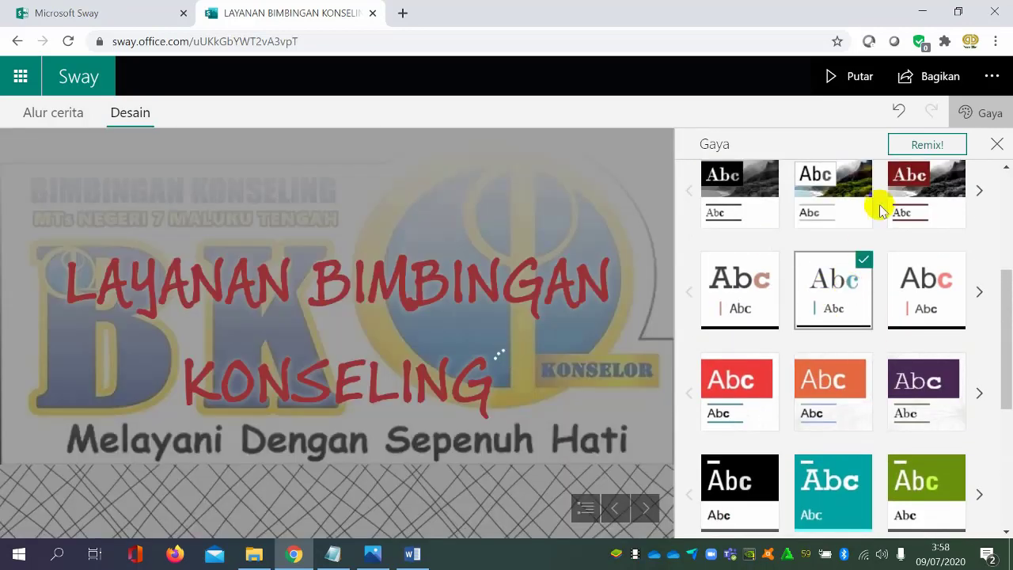
{"action": "left_click", "coordinate": [841, 194]}
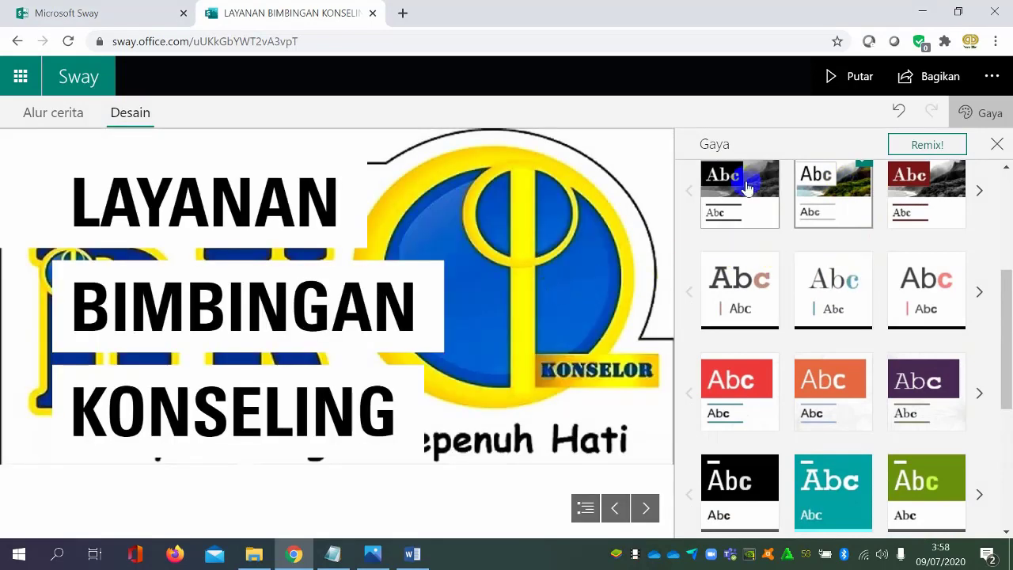
Compare the black landscape style and the brown- and blue-accented styles with the purple Gaya 3, Variasi 3
{"action": "left_click", "coordinate": [746, 183]}
{"action": "left_click", "coordinate": [765, 286]}
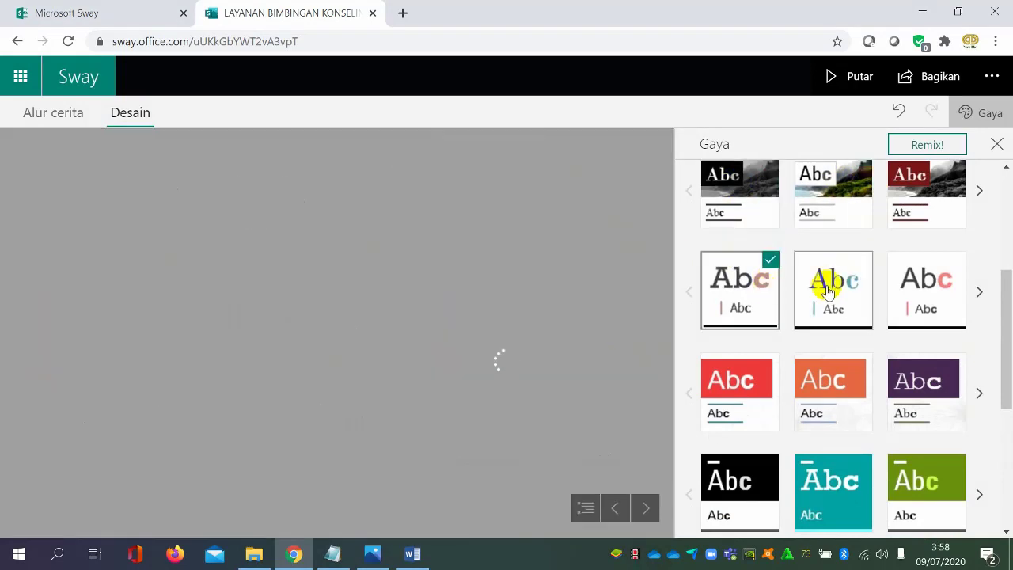
{"action": "left_click", "coordinate": [841, 295]}
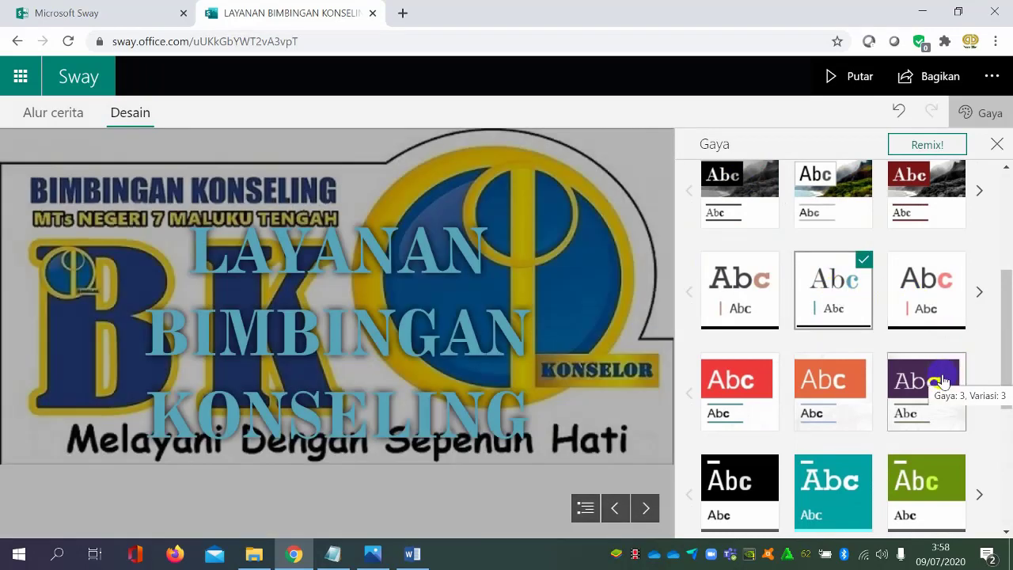
{"action": "left_click", "coordinate": [938, 383]}
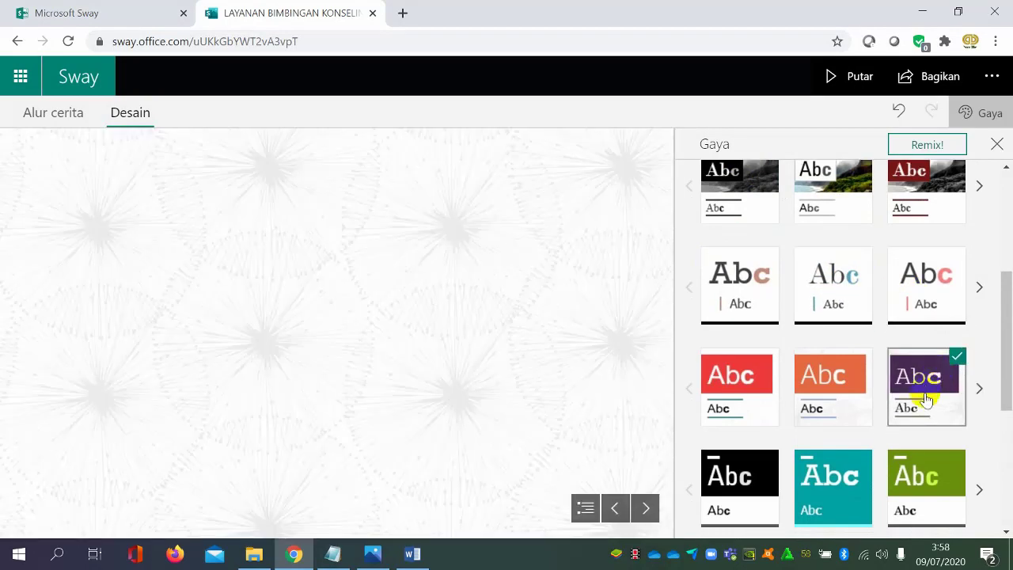
Try the green Gaya 4 style, and select the olive style with yellow lettering for the design
{"action": "scroll", "coordinate": [937, 341], "scroll_direction": "down", "scroll_amount": 2}
{"action": "left_click", "coordinate": [937, 339]}
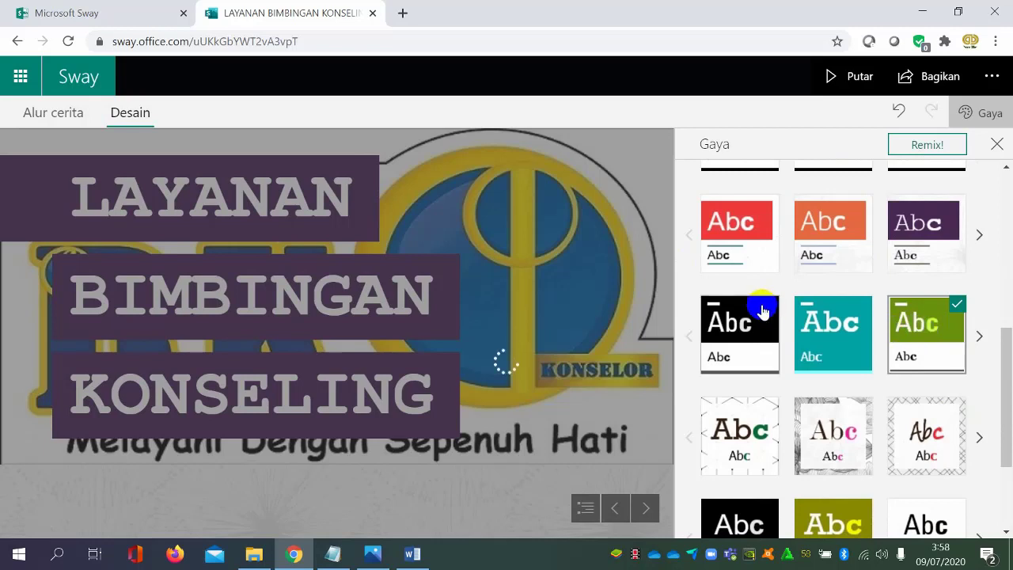
{"action": "scroll", "coordinate": [853, 375], "scroll_direction": "down", "scroll_amount": 2}
{"action": "left_click", "coordinate": [855, 378]}
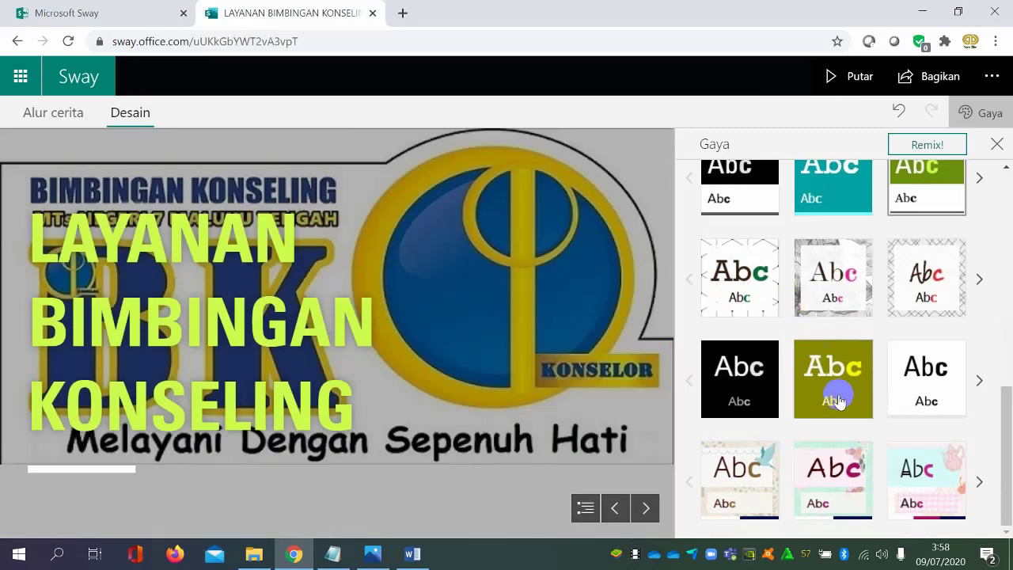
Apply the teal style with white slab-serif lettering to the design
{"action": "scroll", "coordinate": [839, 409], "scroll_direction": "up", "scroll_amount": 3}
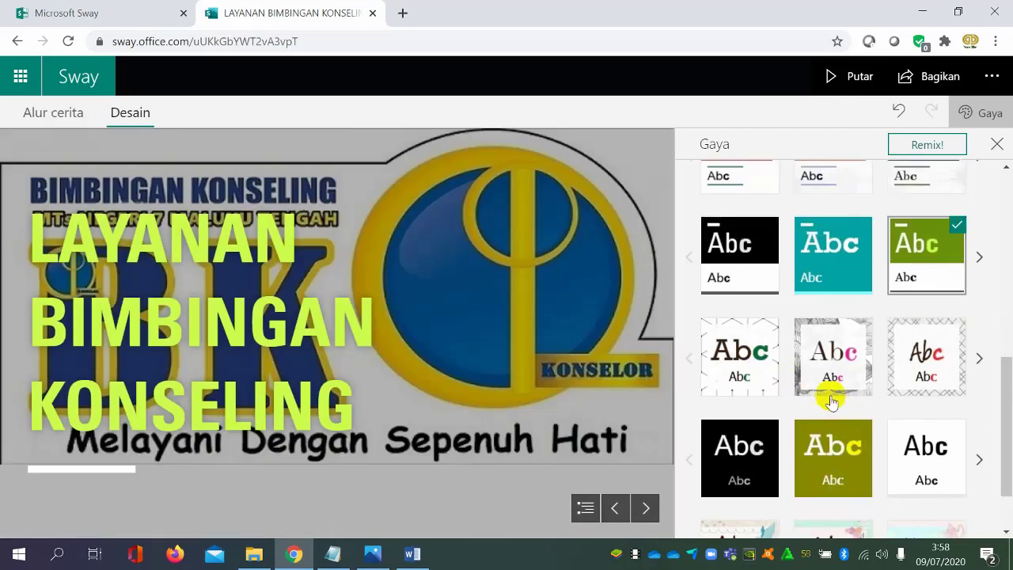
{"action": "left_click", "coordinate": [836, 415]}
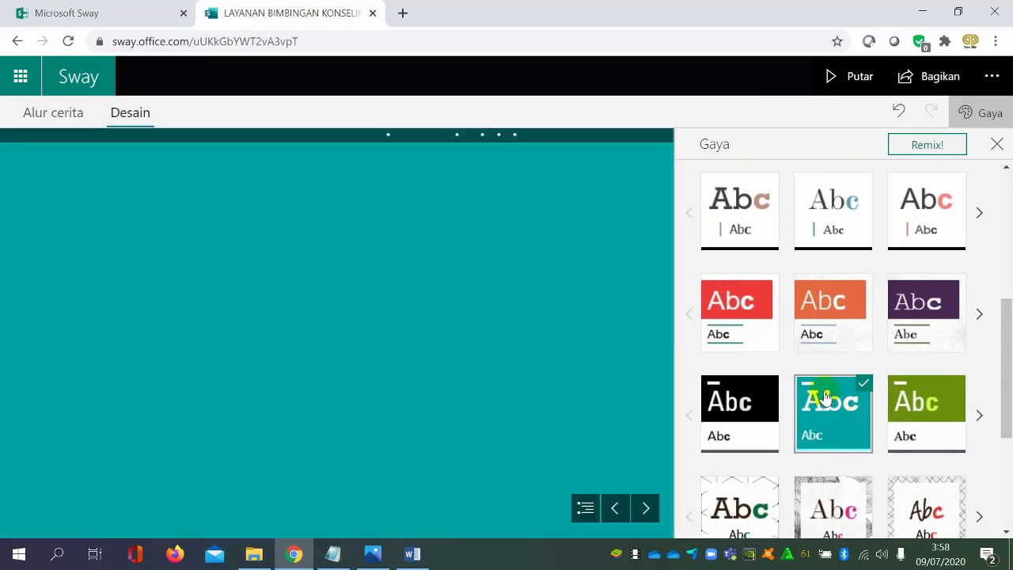
{"action": "scroll", "coordinate": [830, 383], "scroll_direction": "down", "scroll_amount": 2}
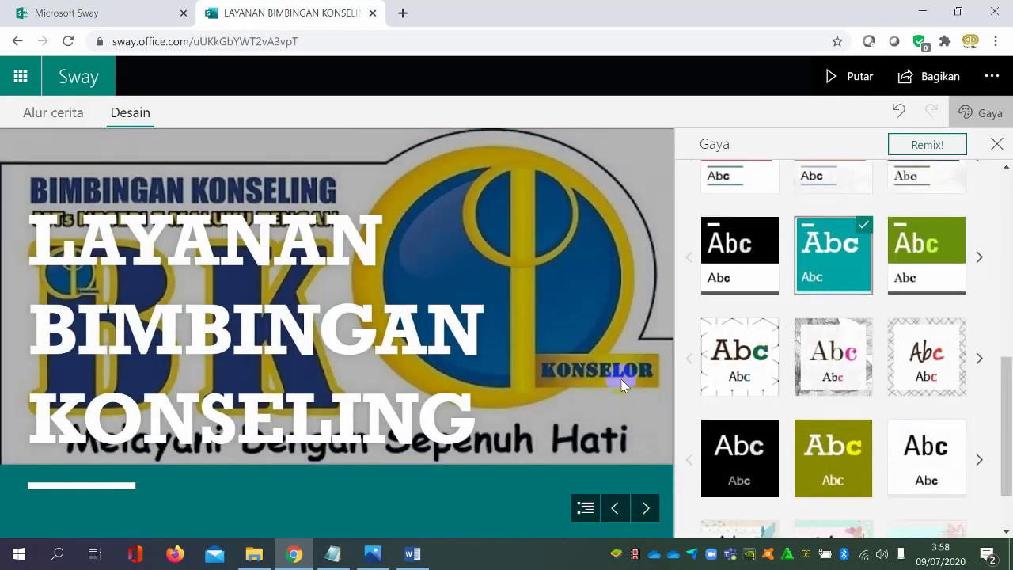
Page through the restyled material from the title to the stack of computer device pictures
{"action": "left_click", "coordinate": [646, 509]}
{"action": "left_click", "coordinate": [646, 509]}
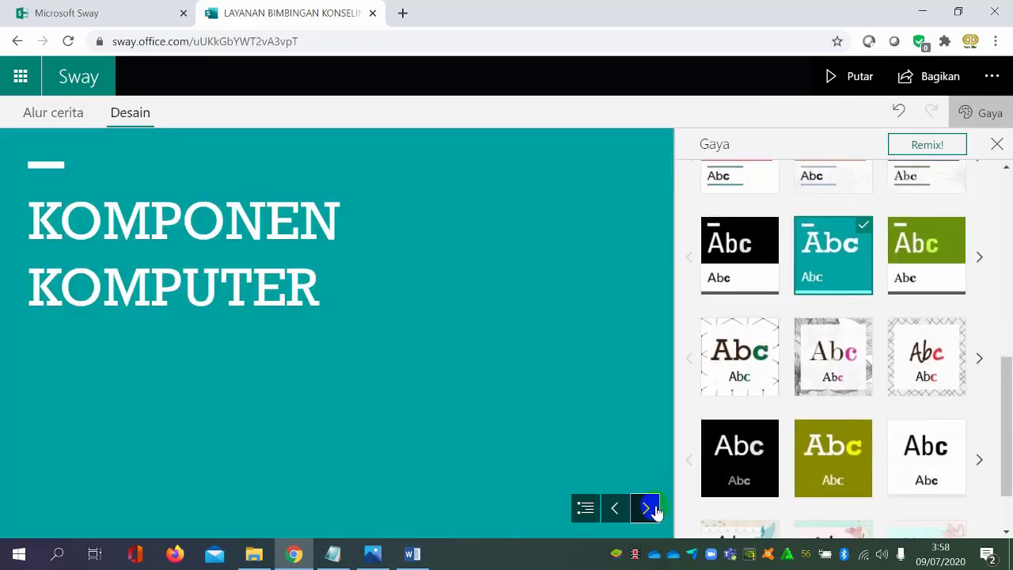
{"action": "left_click", "coordinate": [647, 508]}
{"action": "left_click", "coordinate": [647, 509]}
{"action": "left_click", "coordinate": [657, 509]}
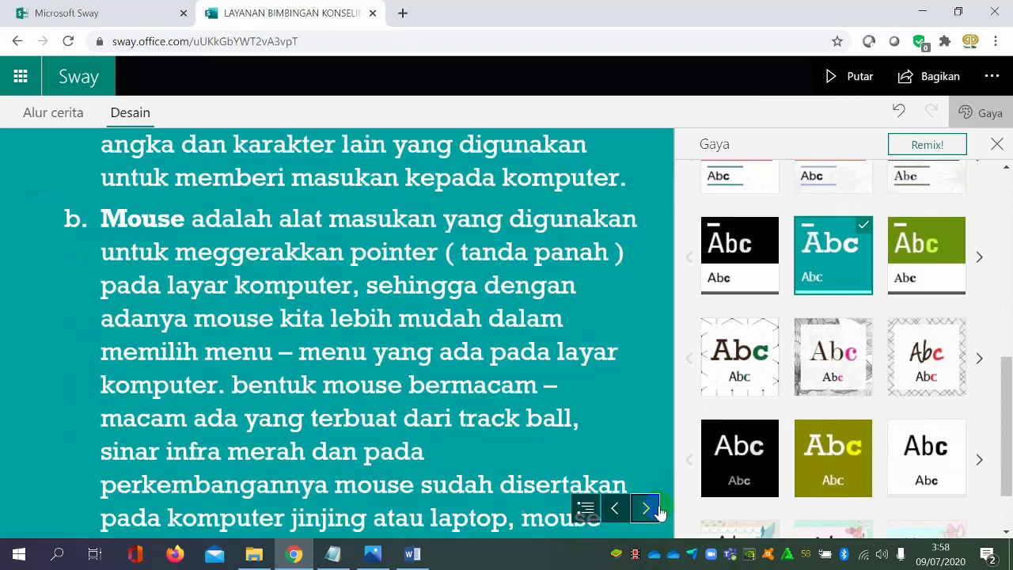
{"action": "left_click", "coordinate": [657, 509]}
{"action": "left_click", "coordinate": [657, 509]}
{"action": "left_click", "coordinate": [657, 508]}
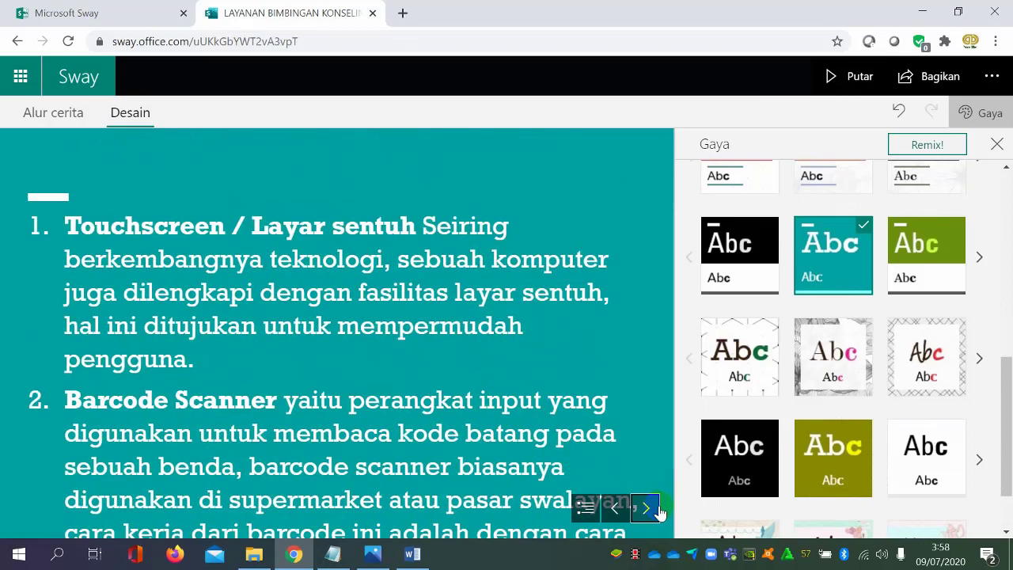
{"action": "left_click", "coordinate": [657, 508]}
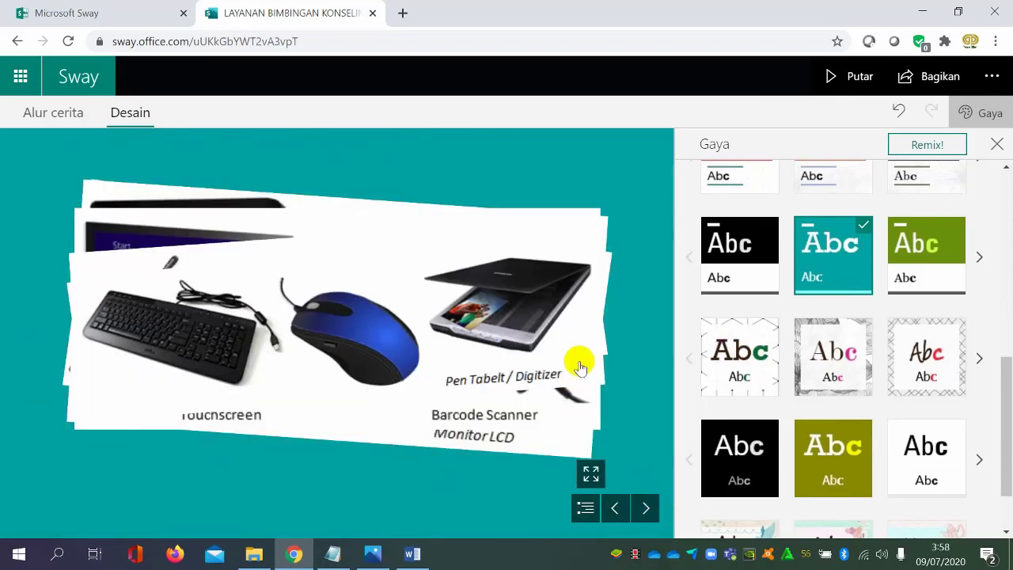
Flip through the stacked device pictures back to the keyboard and mouse image, and close the style options
{"action": "left_click", "coordinate": [562, 341]}
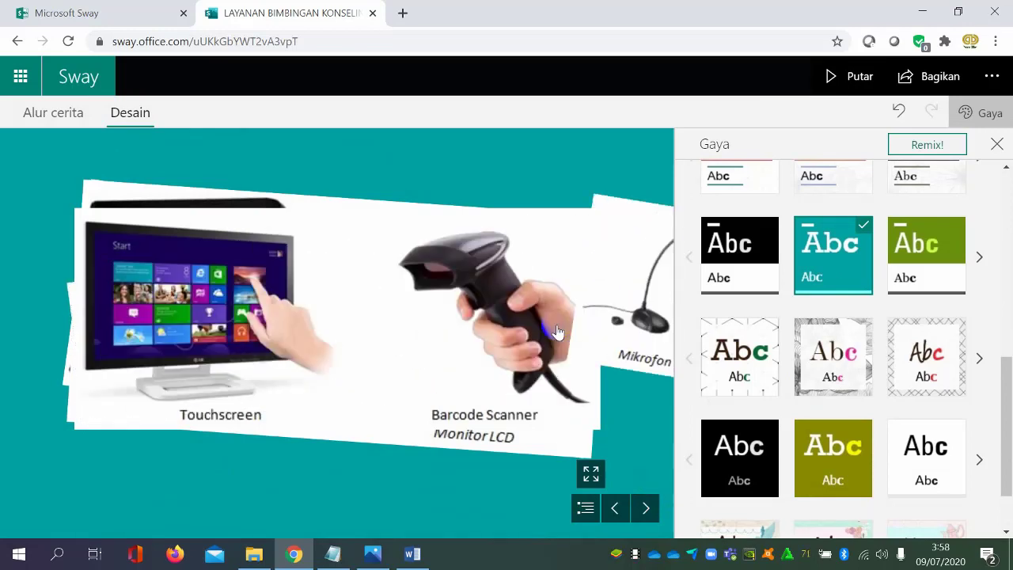
{"action": "left_click", "coordinate": [558, 331]}
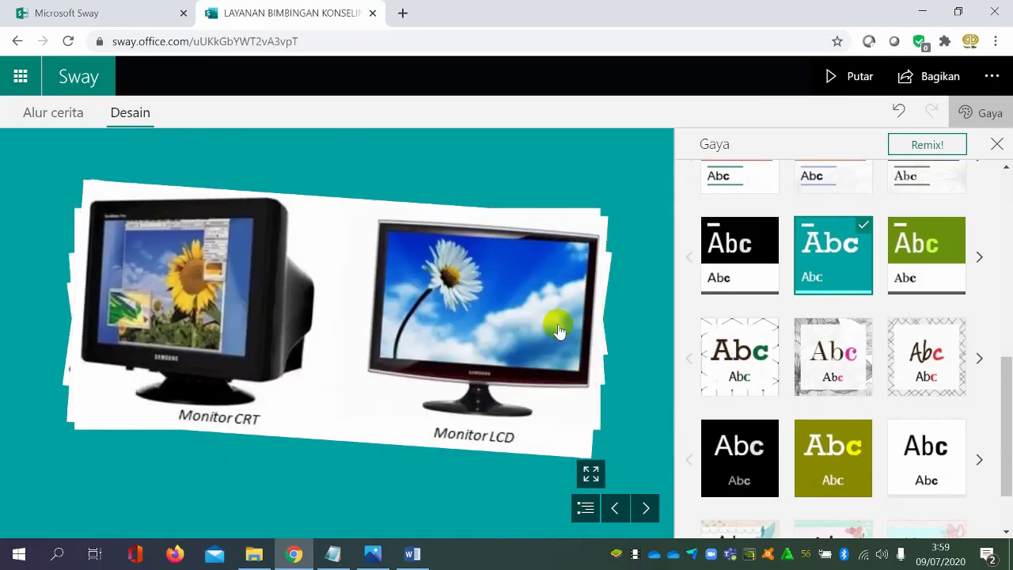
{"action": "left_click", "coordinate": [559, 326]}
{"action": "left_click", "coordinate": [562, 327]}
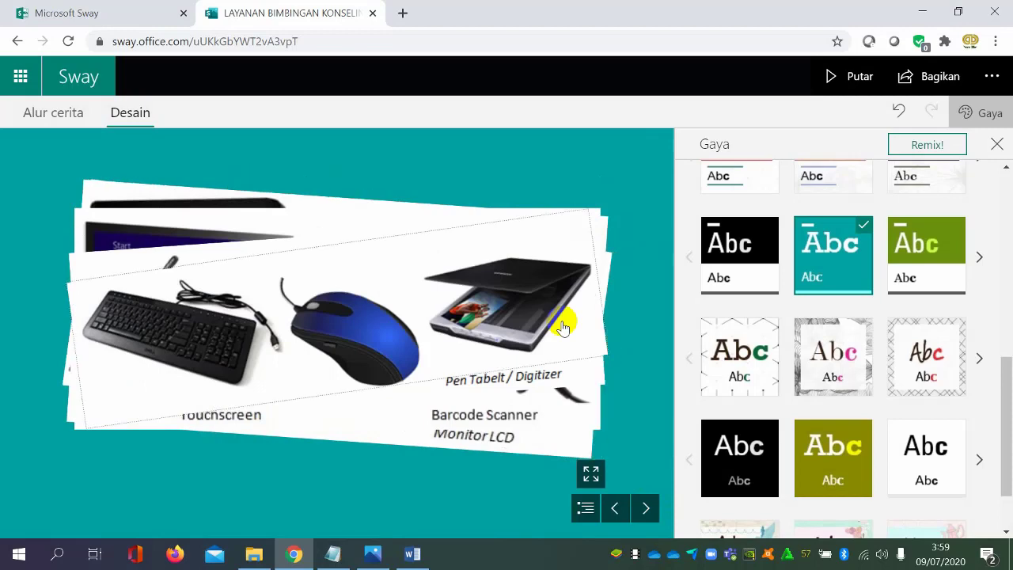
{"action": "left_click", "coordinate": [562, 327]}
{"action": "left_click", "coordinate": [995, 145]}
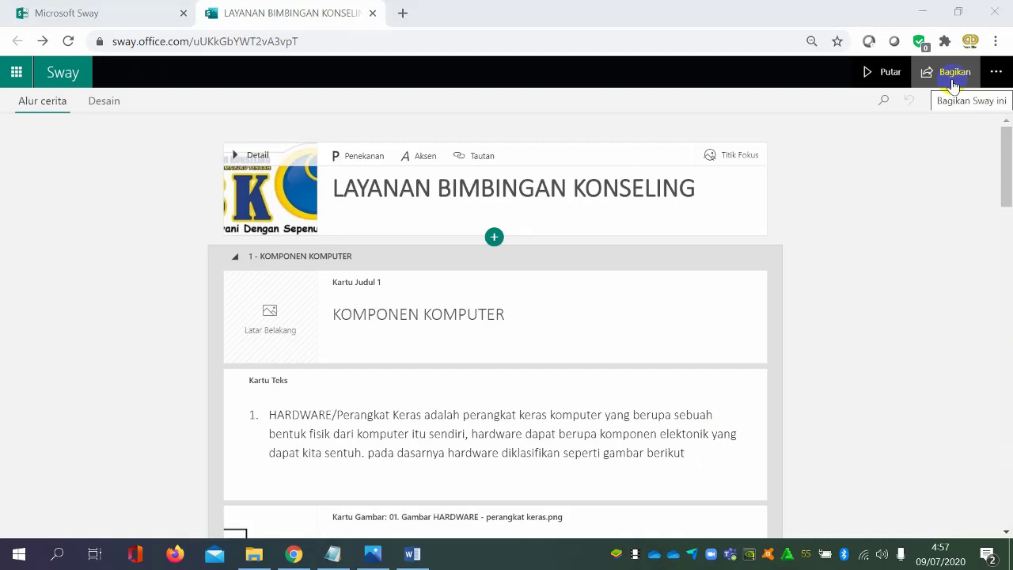
Try sharing with specific people and with edit rights, and set sharing to anyone with the link for viewing
{"action": "left_click", "coordinate": [953, 82]}
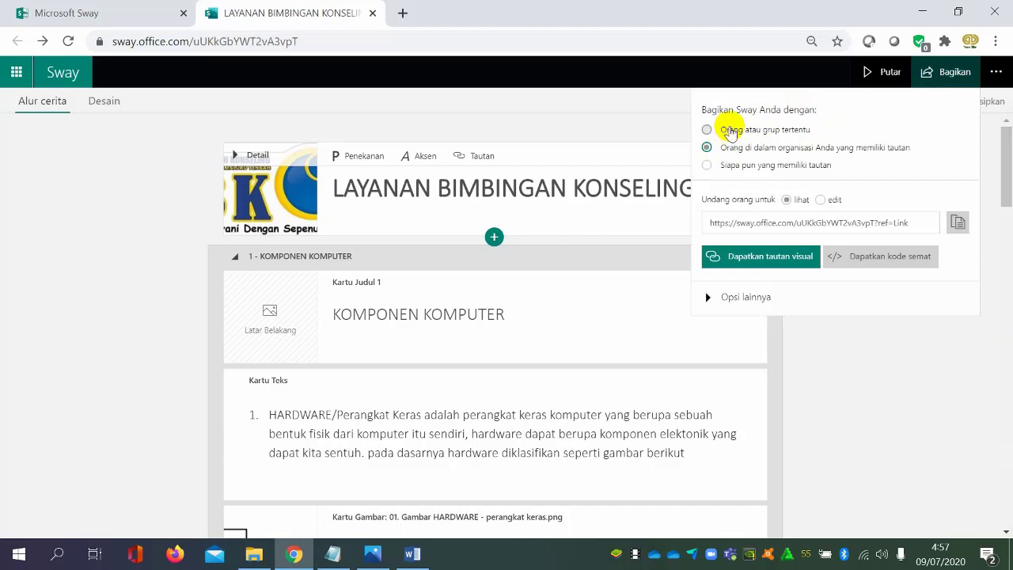
{"action": "left_click", "coordinate": [730, 131]}
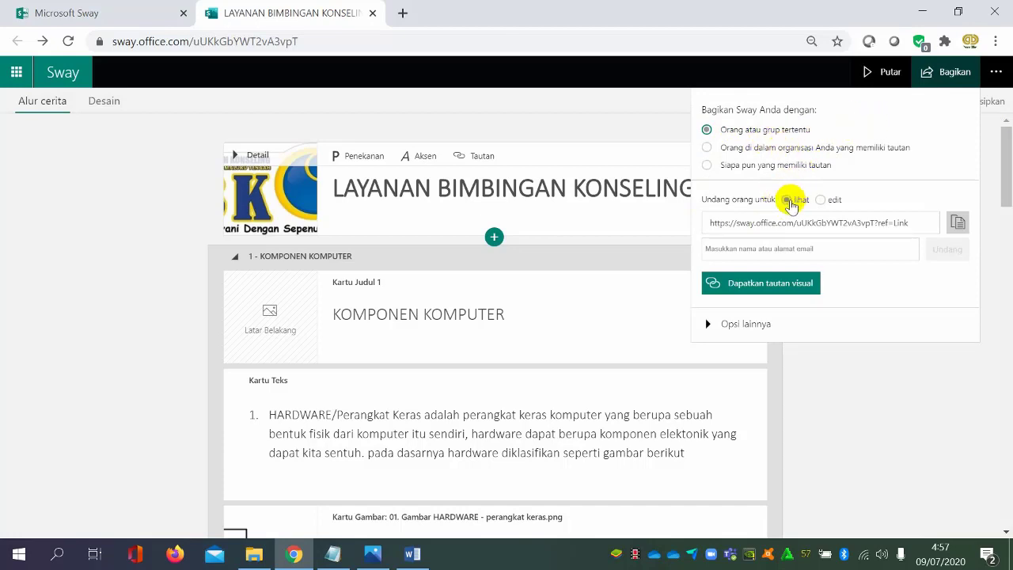
{"action": "left_click", "coordinate": [821, 200]}
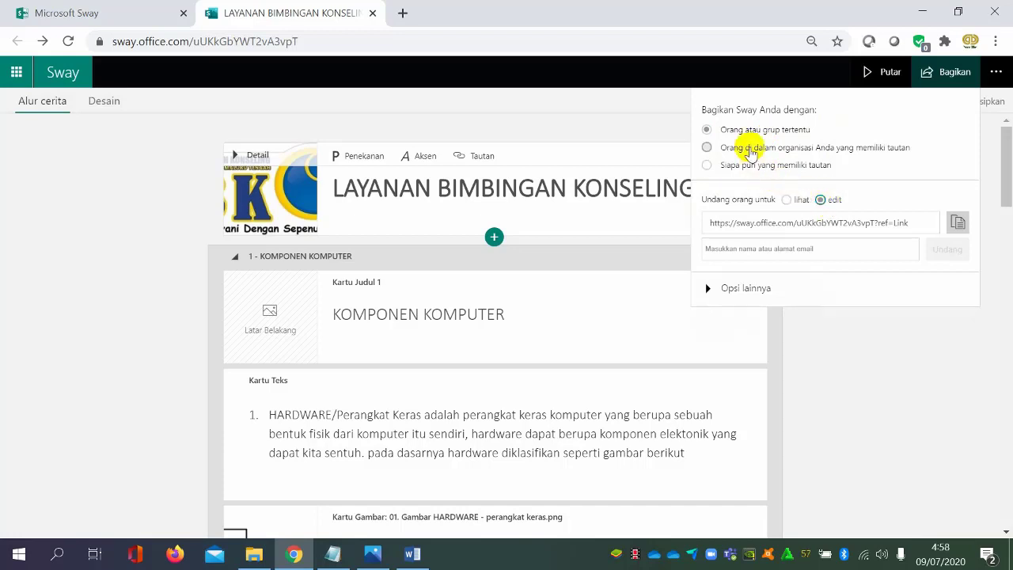
{"action": "left_click", "coordinate": [750, 151]}
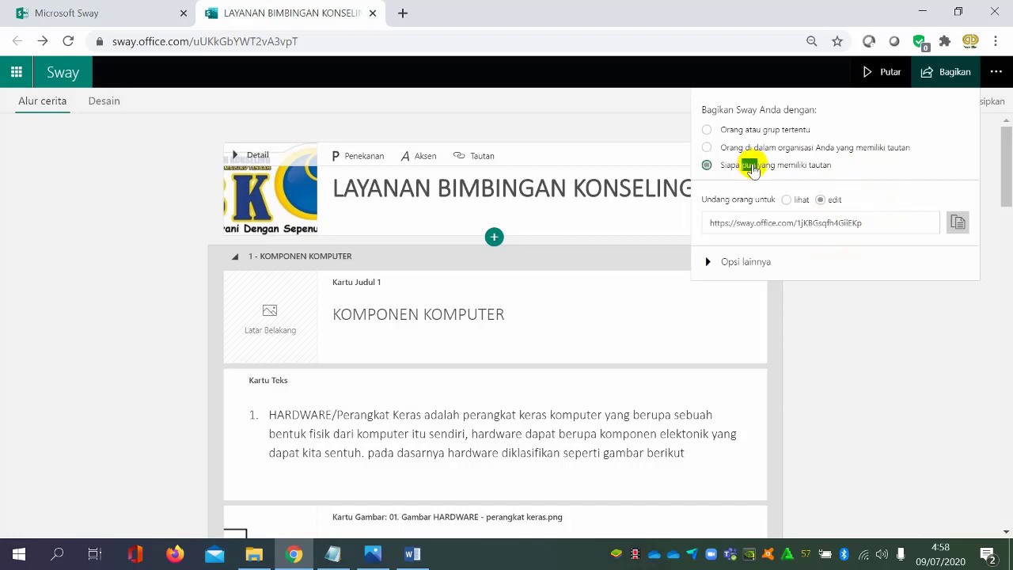
{"action": "left_click", "coordinate": [789, 201]}
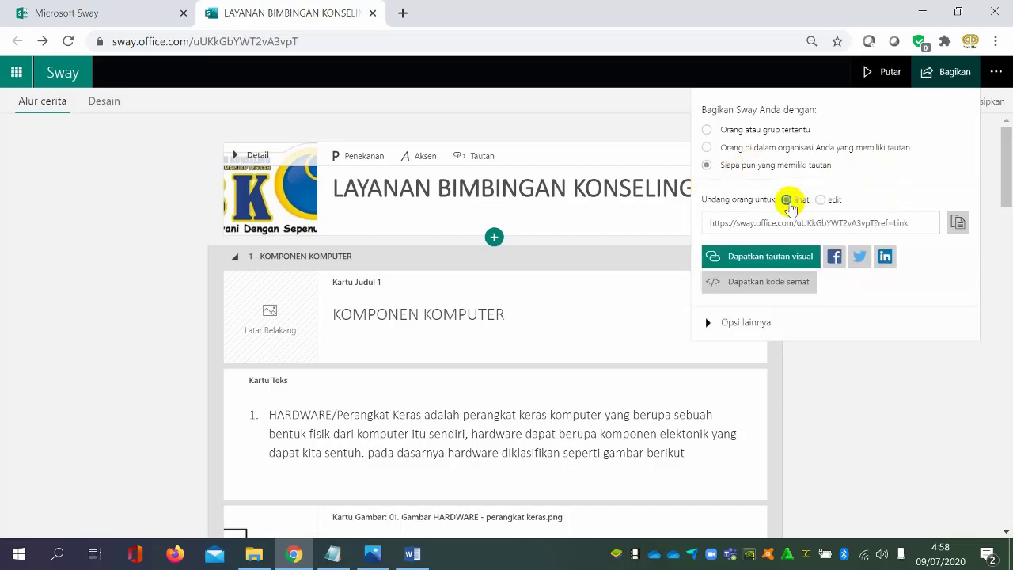
Compare the specific-people, organization and anyone-with-the-link sharing choices, and view the embed code for the last one
{"action": "left_click", "coordinate": [724, 131]}
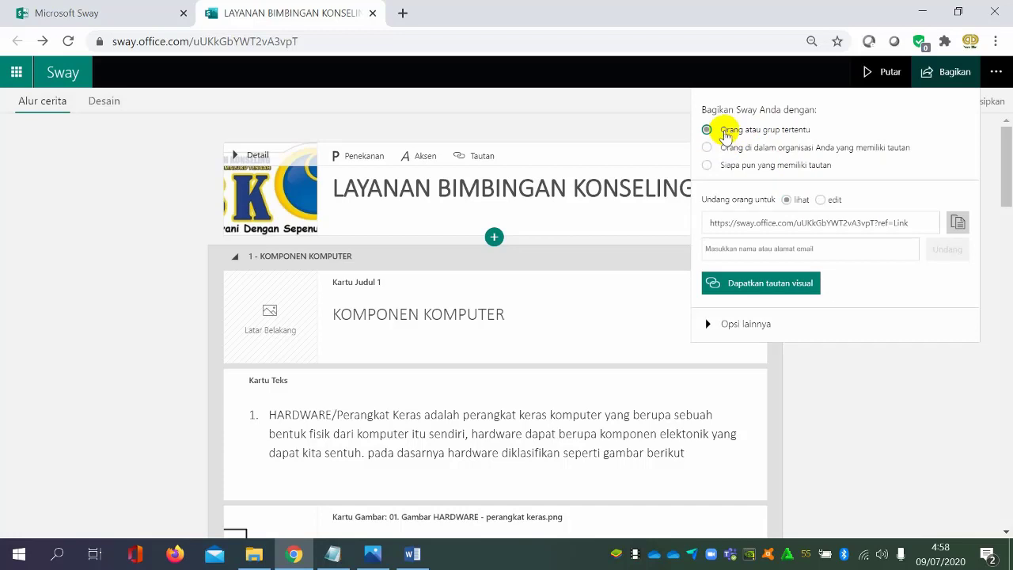
{"action": "left_click", "coordinate": [744, 151]}
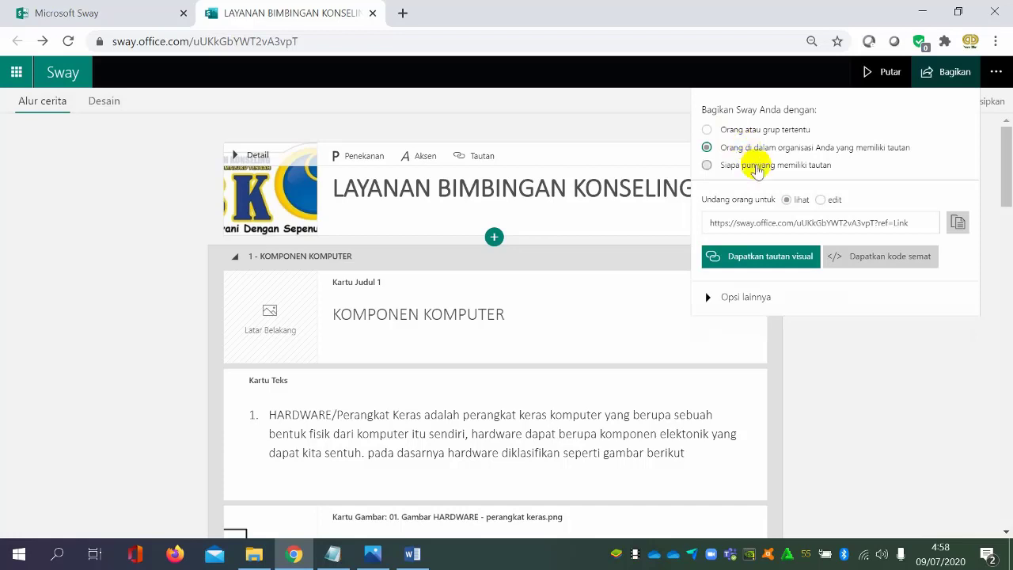
{"action": "left_click", "coordinate": [756, 166]}
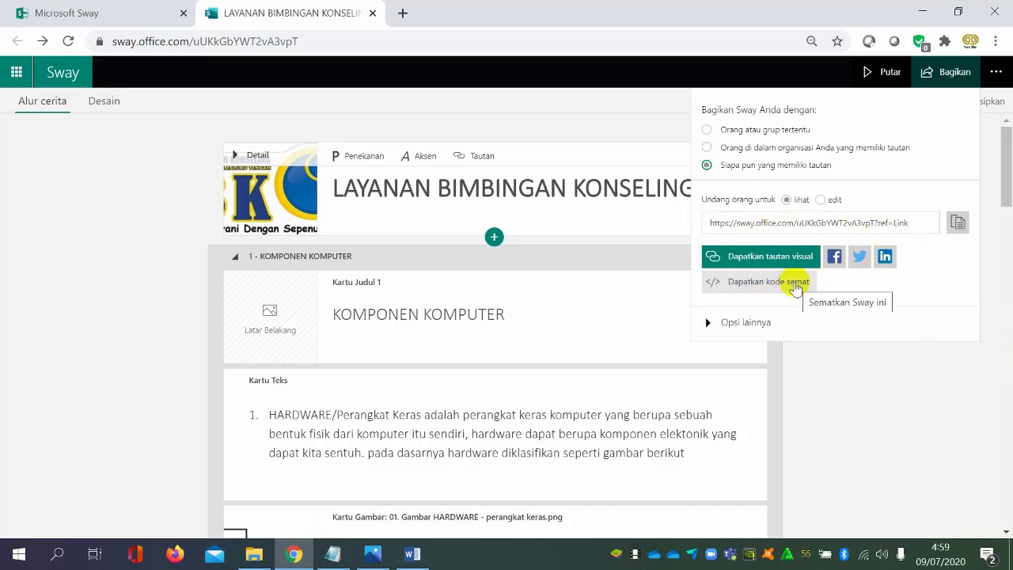
{"action": "left_click", "coordinate": [794, 284]}
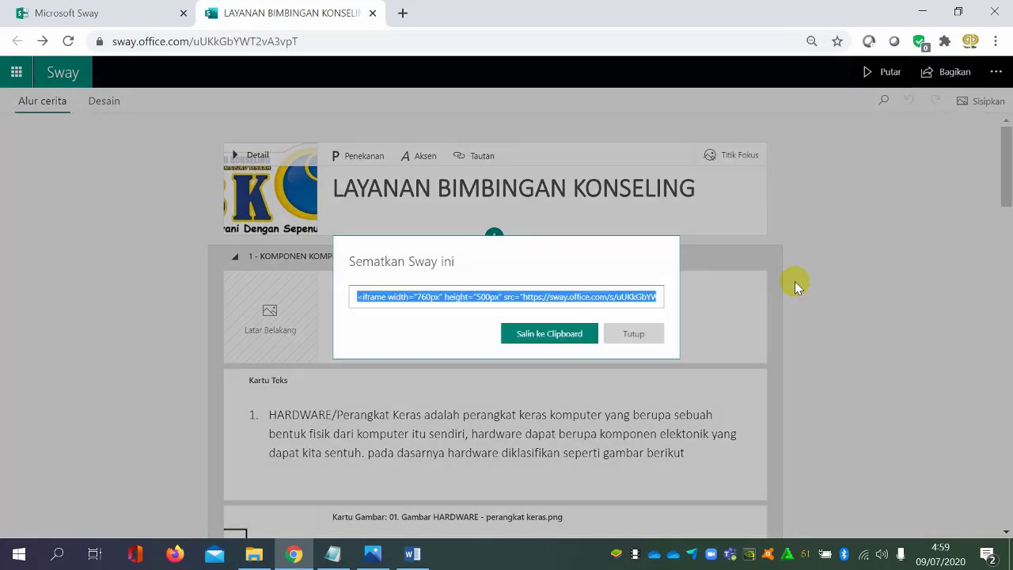
{"action": "left_click", "coordinate": [622, 334]}
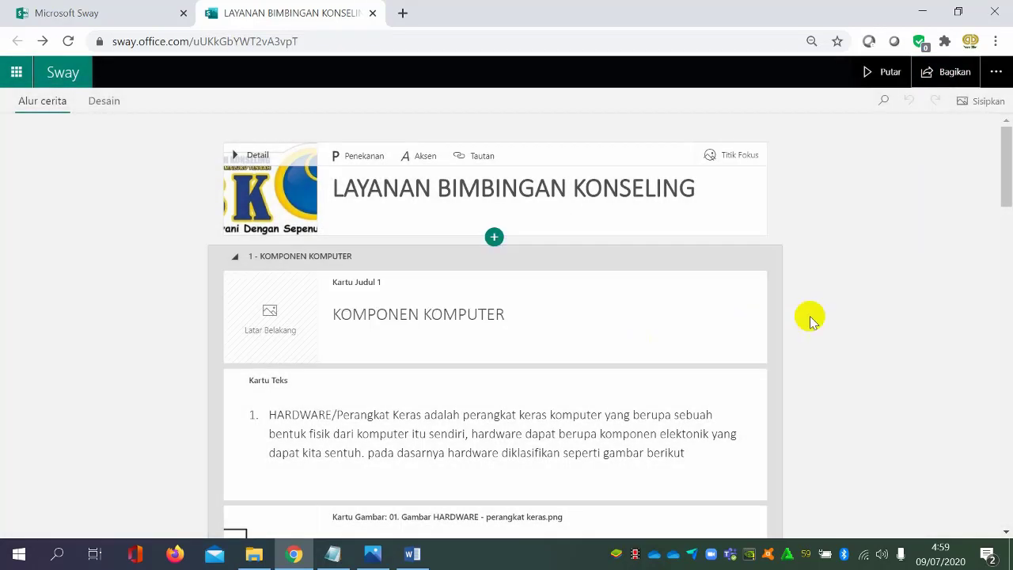
Require a password for everyone in the additional sharing options, entering the new Sway password
{"action": "left_click", "coordinate": [933, 71]}
{"action": "left_click", "coordinate": [758, 323]}
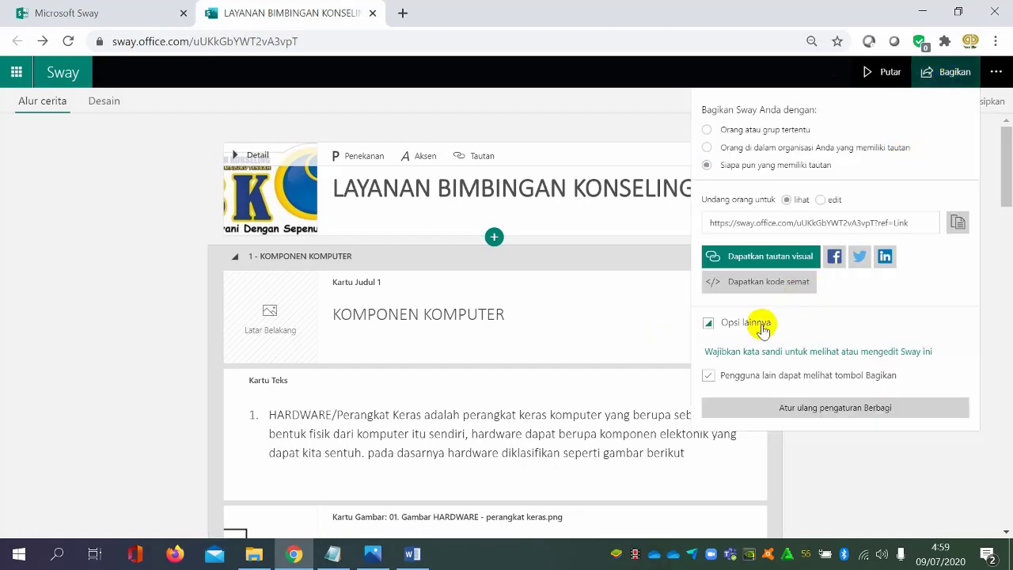
{"action": "left_click", "coordinate": [803, 352]}
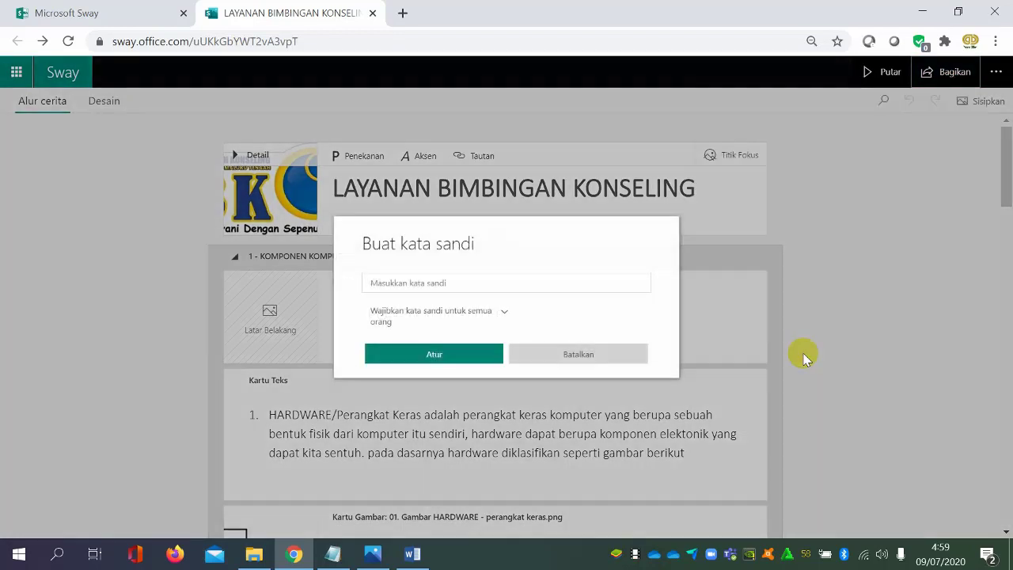
{"action": "left_click", "coordinate": [519, 285]}
{"action": "left_click", "coordinate": [477, 355]}
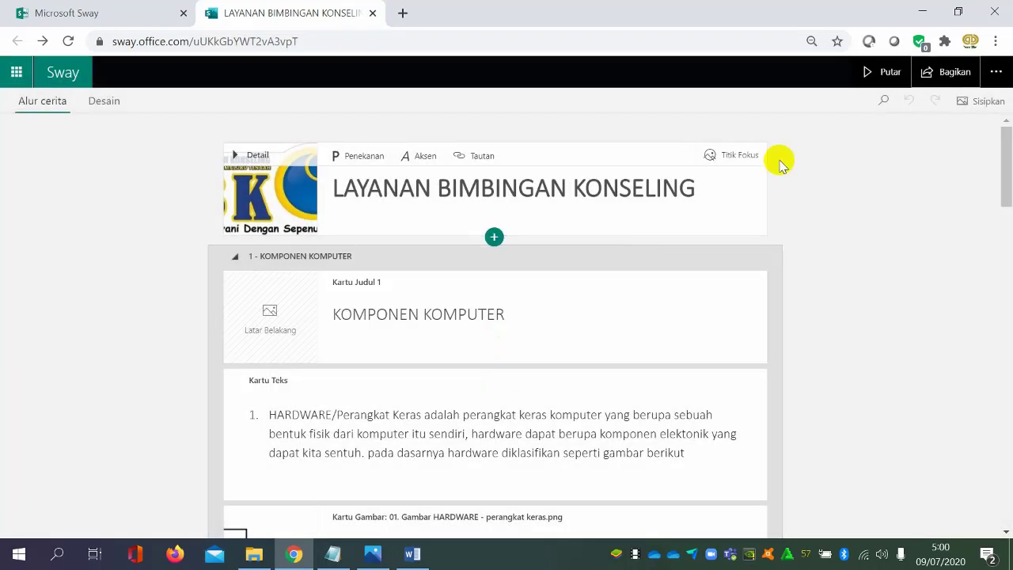
Review the sharing options of the password-protected Sway and its embed code
{"action": "left_click", "coordinate": [945, 75]}
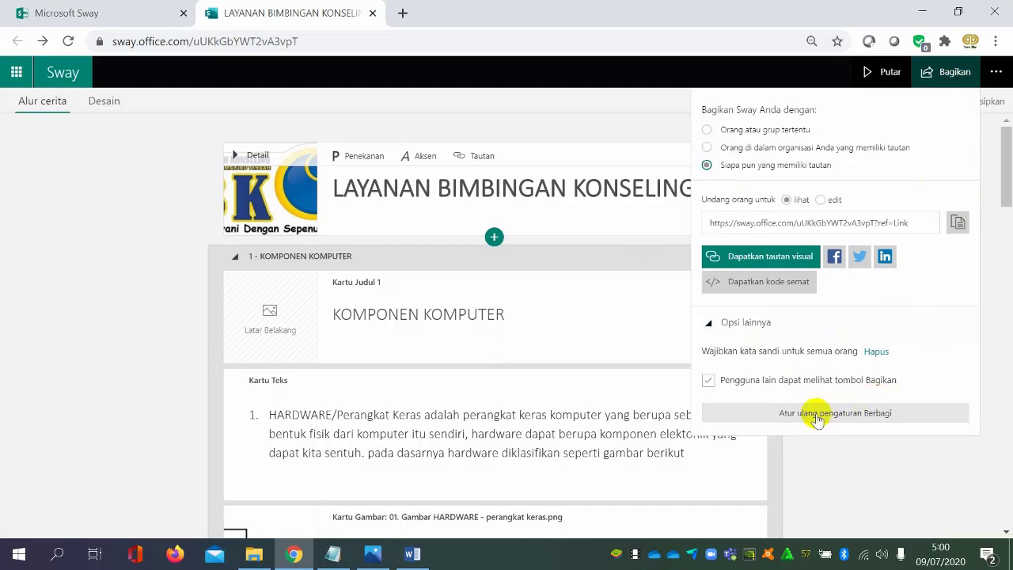
{"action": "left_click", "coordinate": [788, 287]}
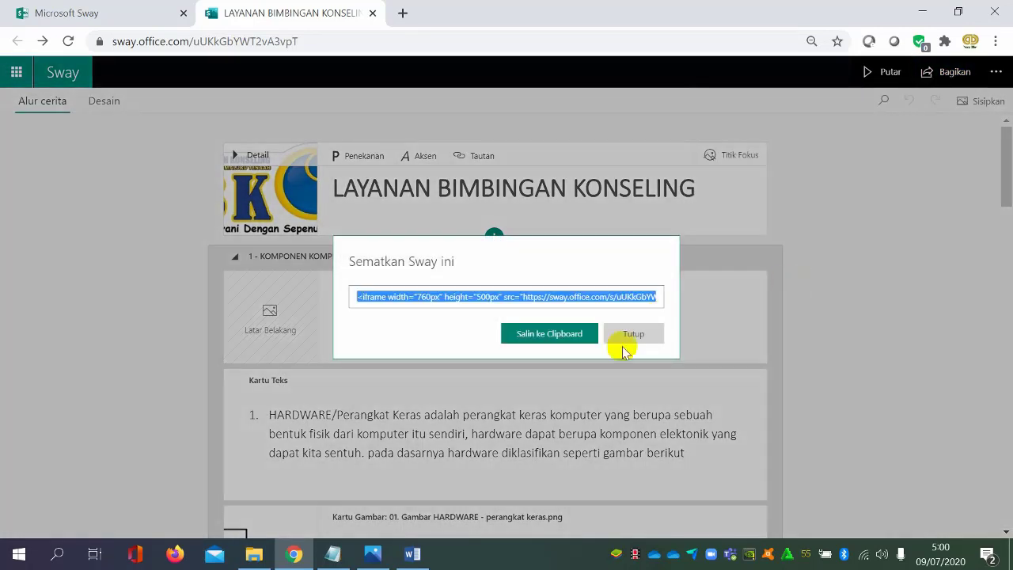
{"action": "left_click", "coordinate": [622, 334]}
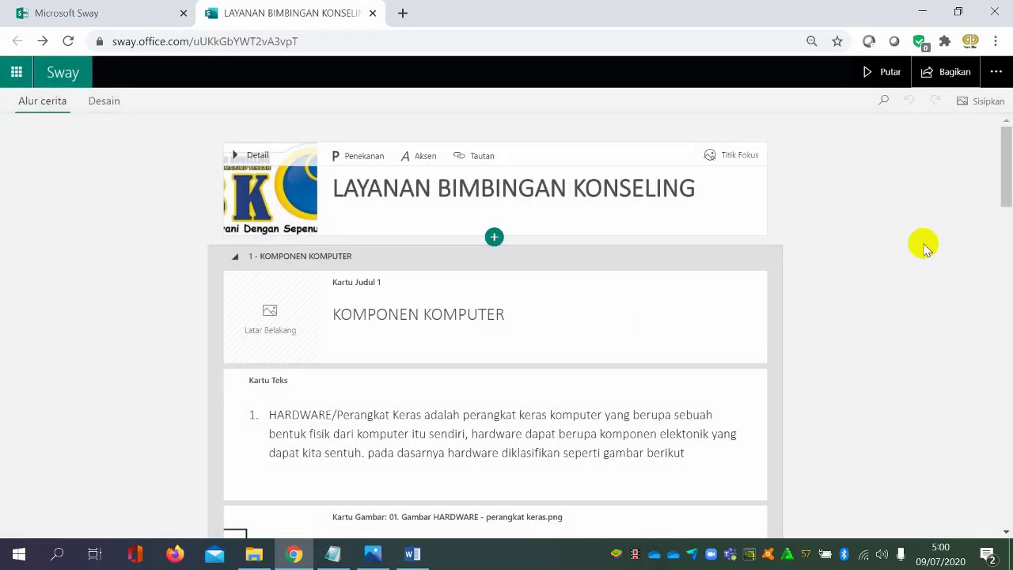
Copy the Sway's view link and open it in a new incognito browser window
{"action": "left_click", "coordinate": [952, 72]}
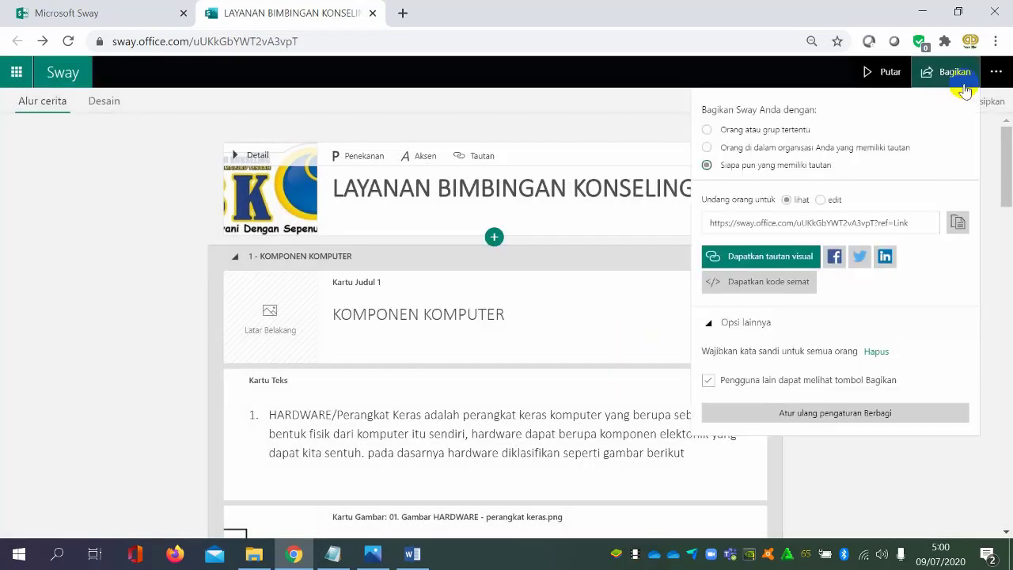
{"action": "left_click", "coordinate": [959, 225]}
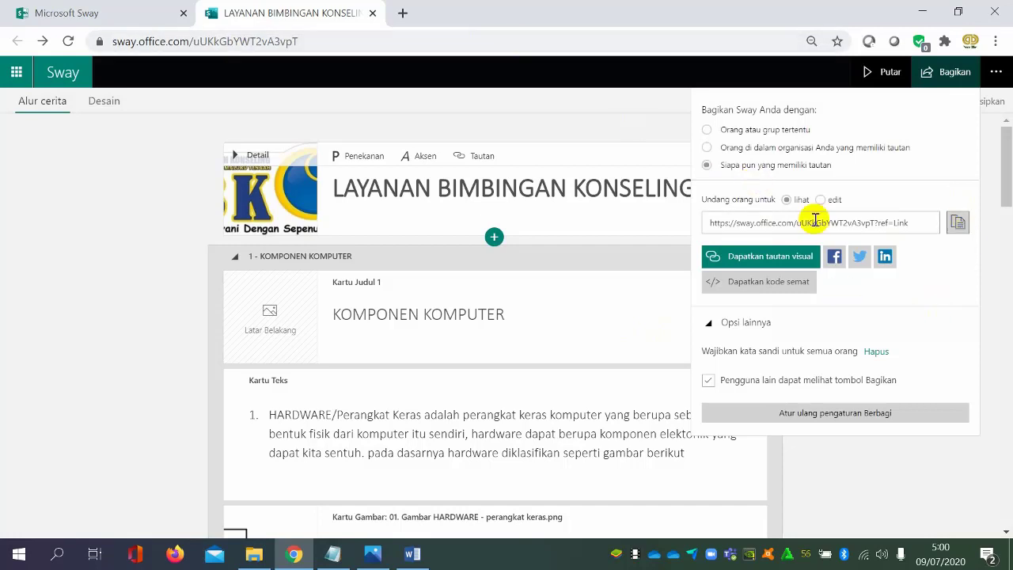
{"action": "key", "text": "ctrl+shift+n"}
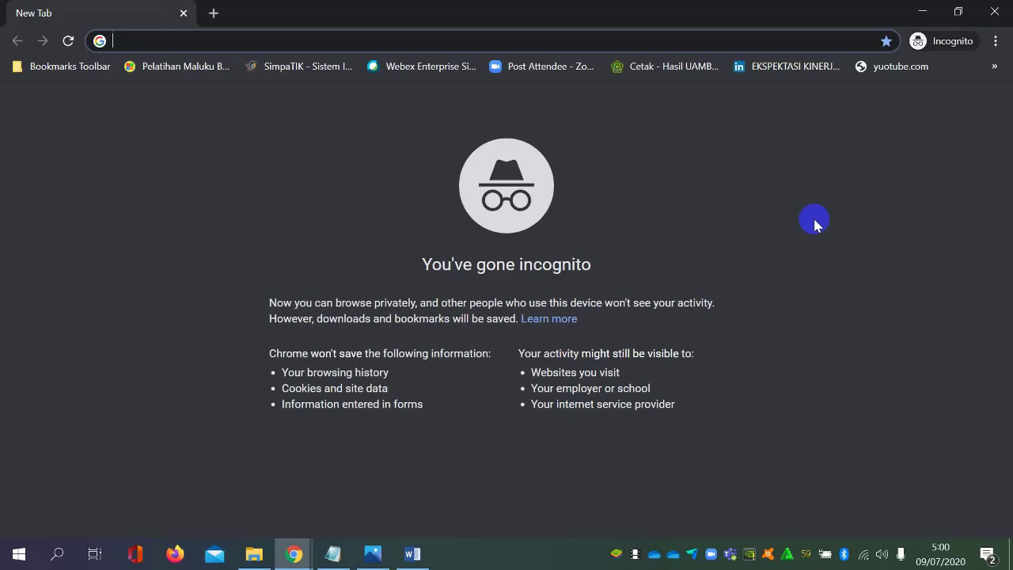
{"action": "key", "text": "ctrl+v"}
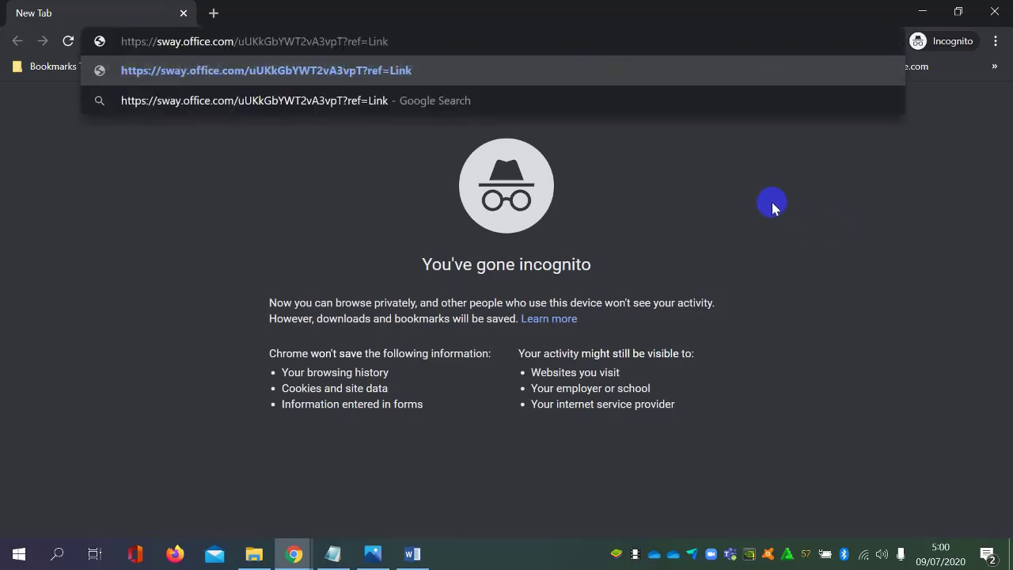
{"action": "key", "text": "Return"}
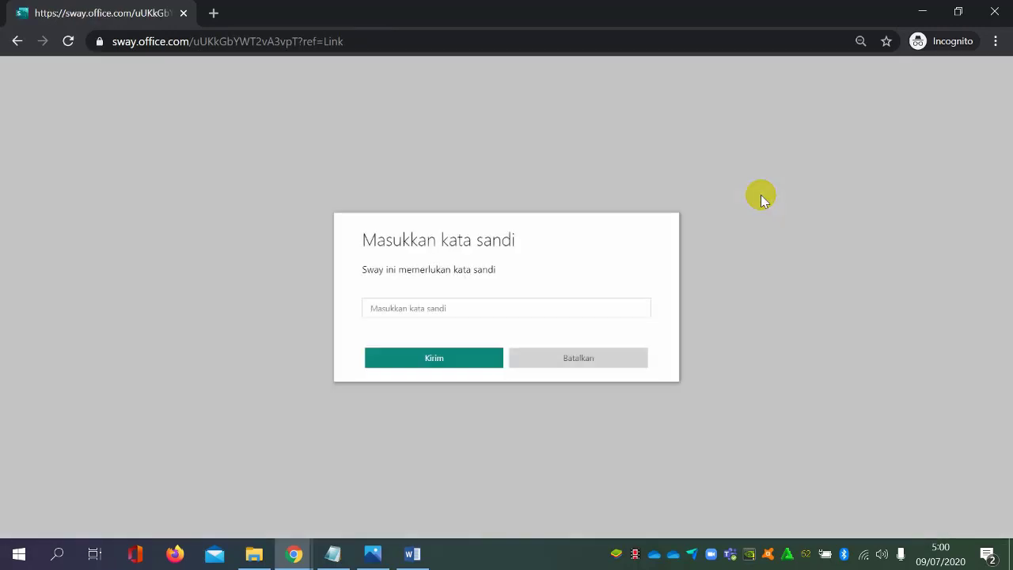
Enter the Sway password and submit it to open the shared material
{"action": "type", "text": "•"}
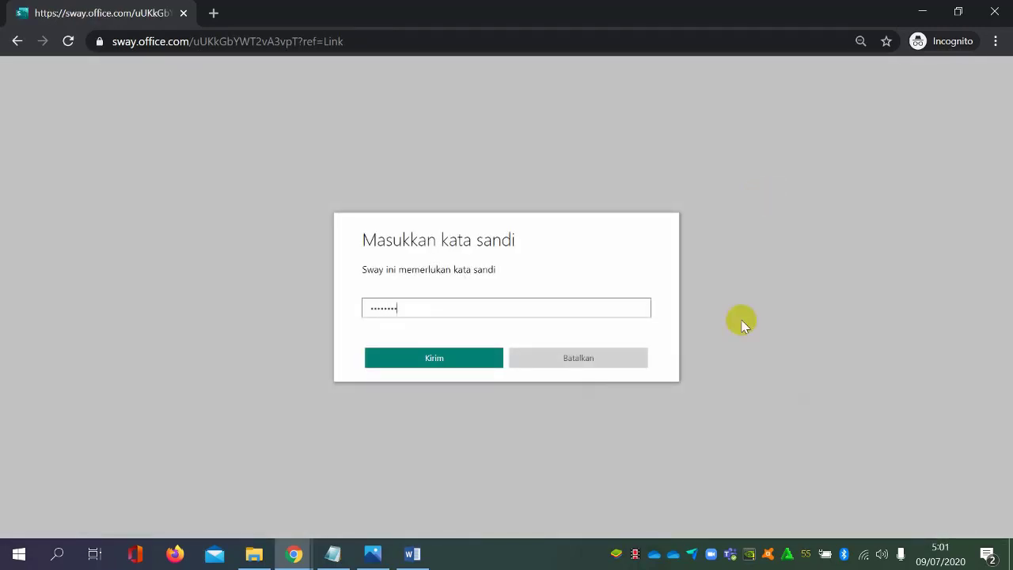
{"action": "left_click", "coordinate": [478, 358]}
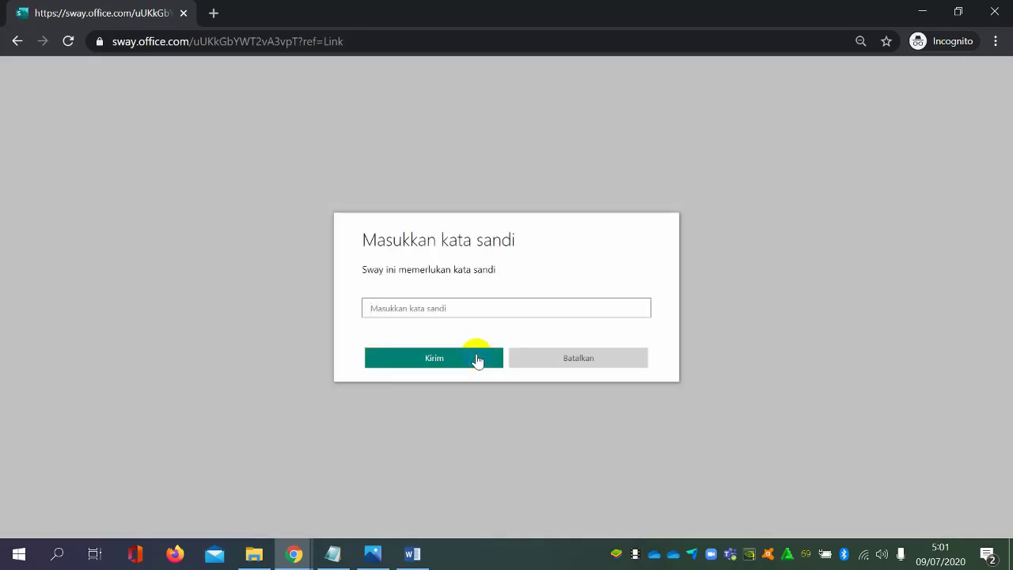
Unlock the shared Sway with its password, view the opened material and close the incognito window
{"action": "type", "text": "•"}
{"action": "left_click", "coordinate": [434, 357]}
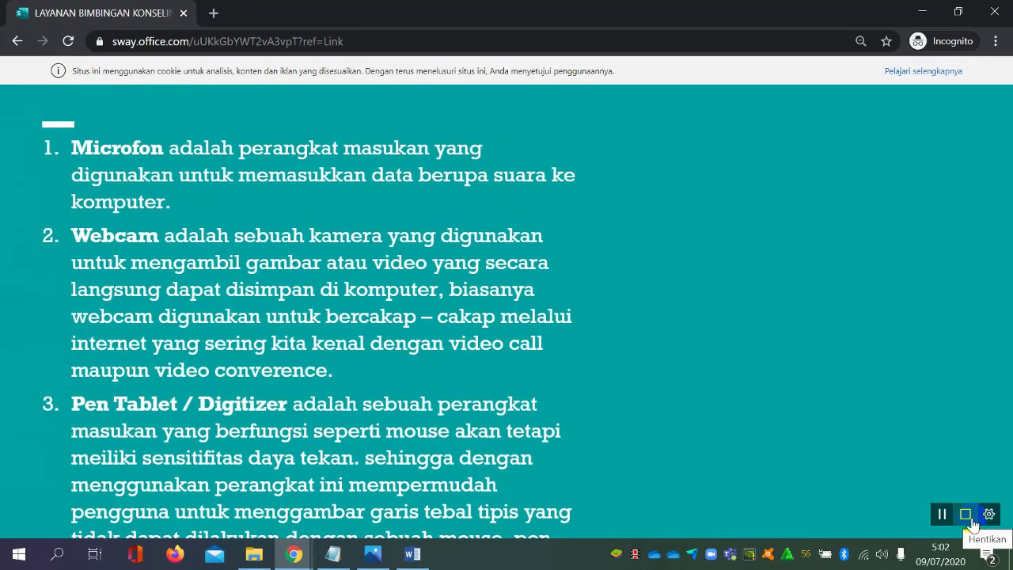
{"action": "double_click", "coordinate": [913, 286]}
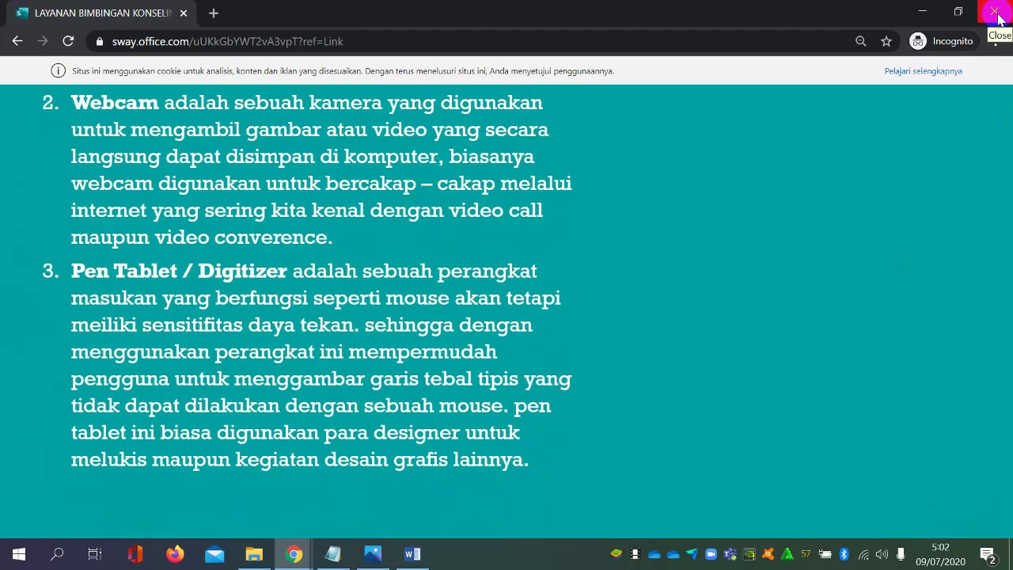
{"action": "left_click", "coordinate": [995, 13]}
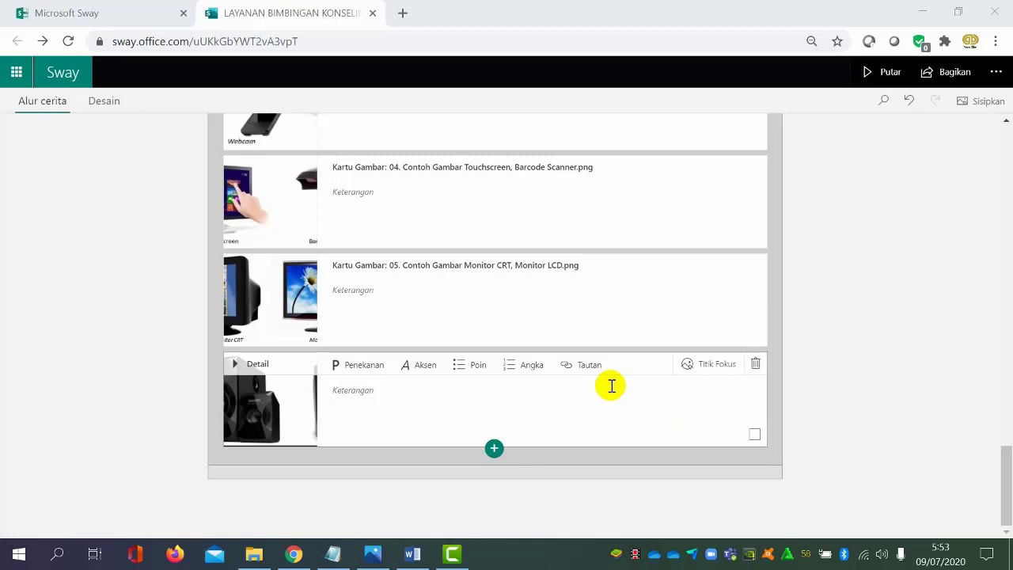
Insert a video card below the stacked image group at the end of the storyline
{"action": "scroll", "coordinate": [611, 386], "scroll_direction": "up", "scroll_amount": 2}
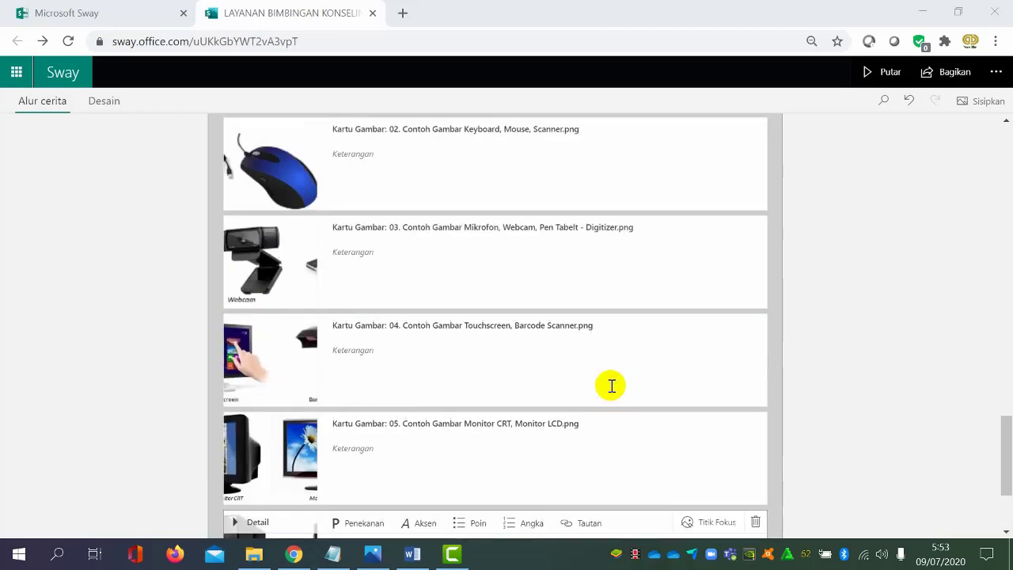
{"action": "scroll", "coordinate": [611, 385], "scroll_direction": "up", "scroll_amount": 1}
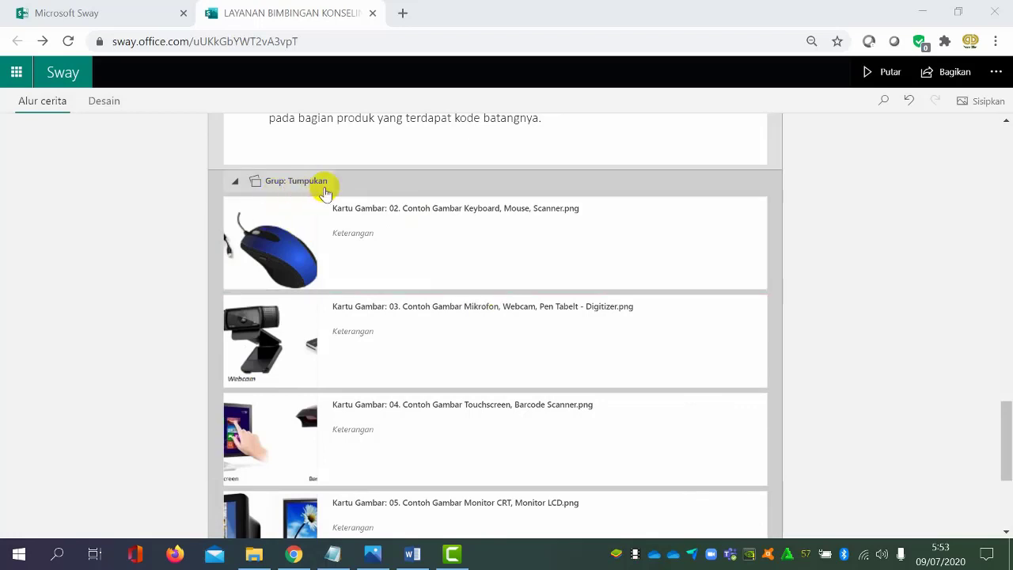
{"action": "scroll", "coordinate": [437, 303], "scroll_direction": "down", "scroll_amount": 3}
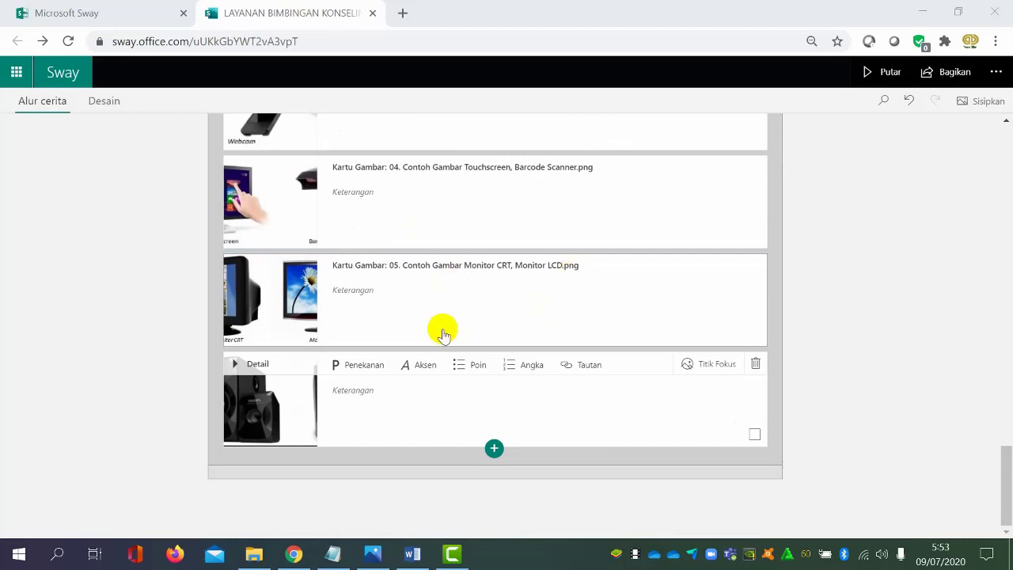
{"action": "left_click", "coordinate": [495, 449]}
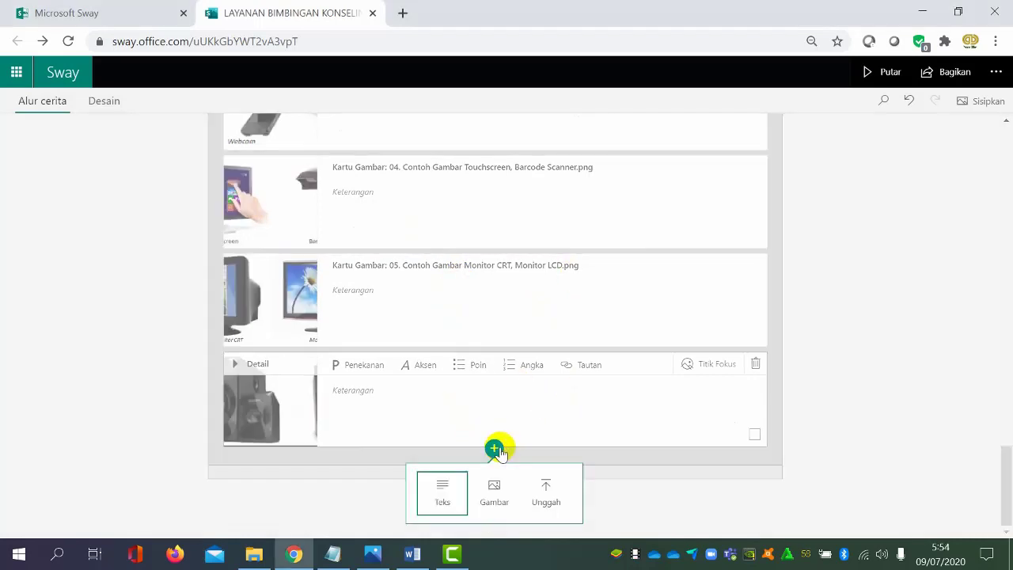
{"action": "left_click", "coordinate": [825, 470]}
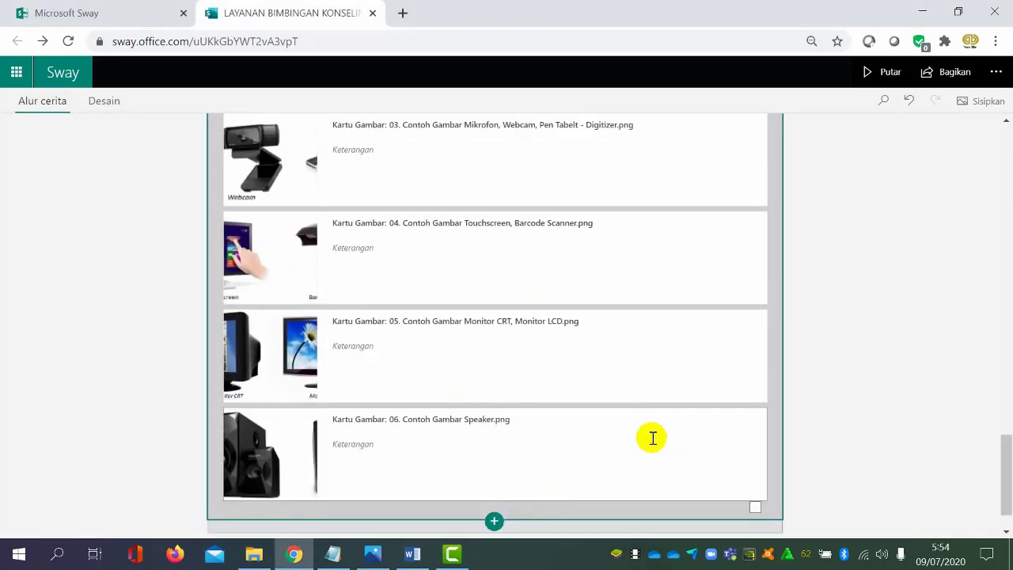
{"action": "left_click", "coordinate": [493, 471]}
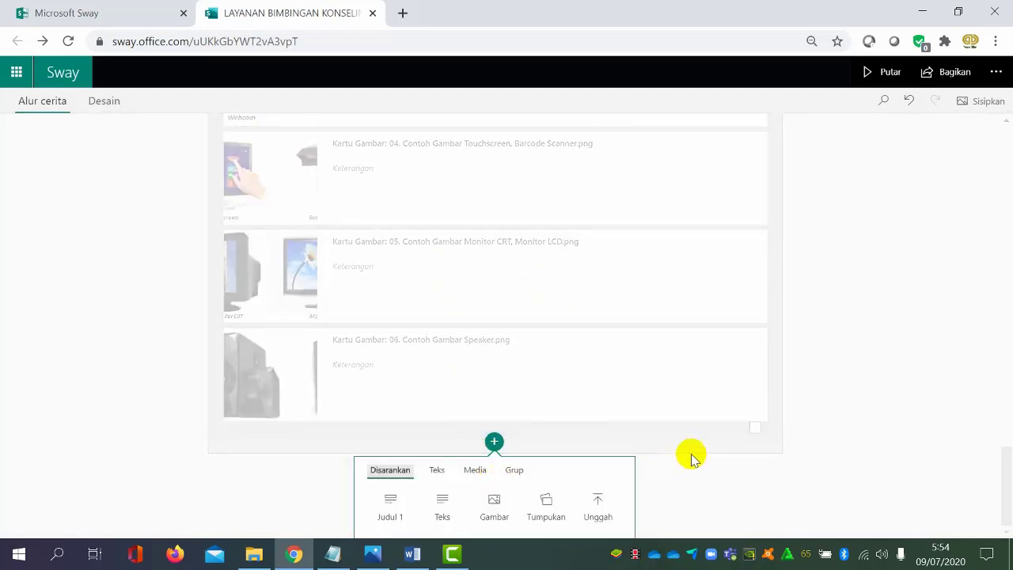
{"action": "left_click", "coordinate": [474, 471]}
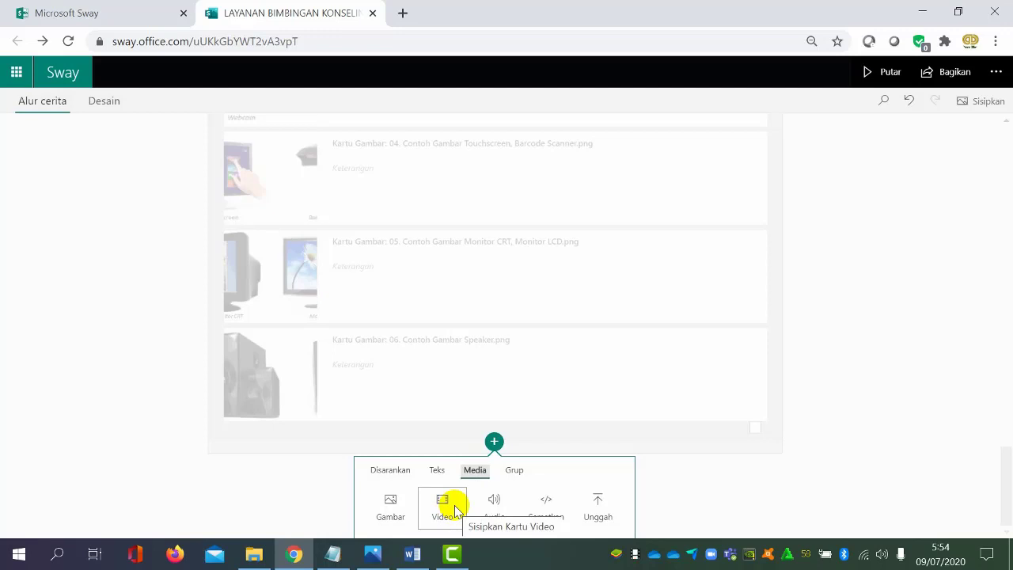
{"action": "left_click", "coordinate": [455, 510]}
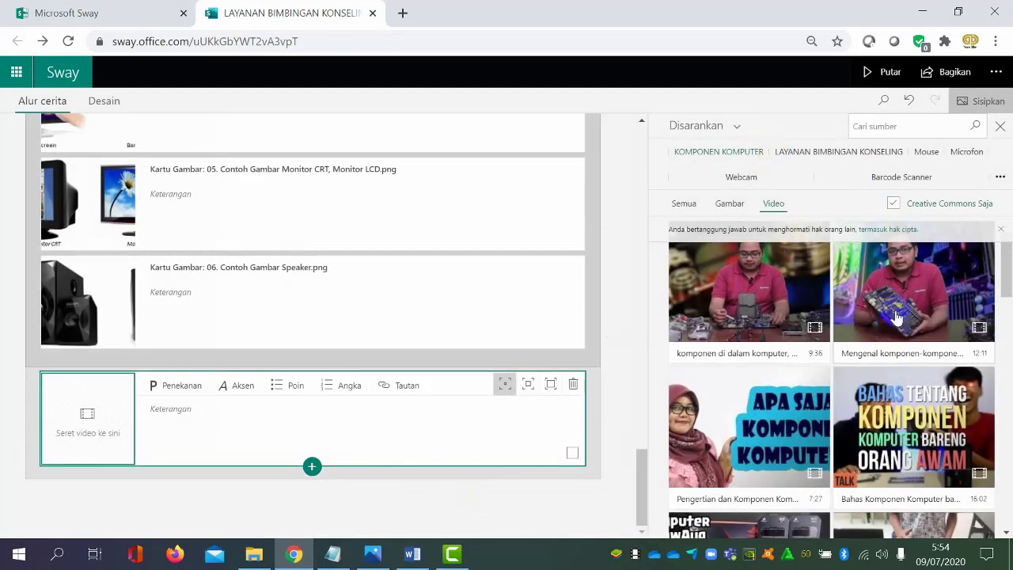
Search the suggested videos for "KOMPONEN KOMPUTER" and browse the results
{"action": "left_click", "coordinate": [732, 155]}
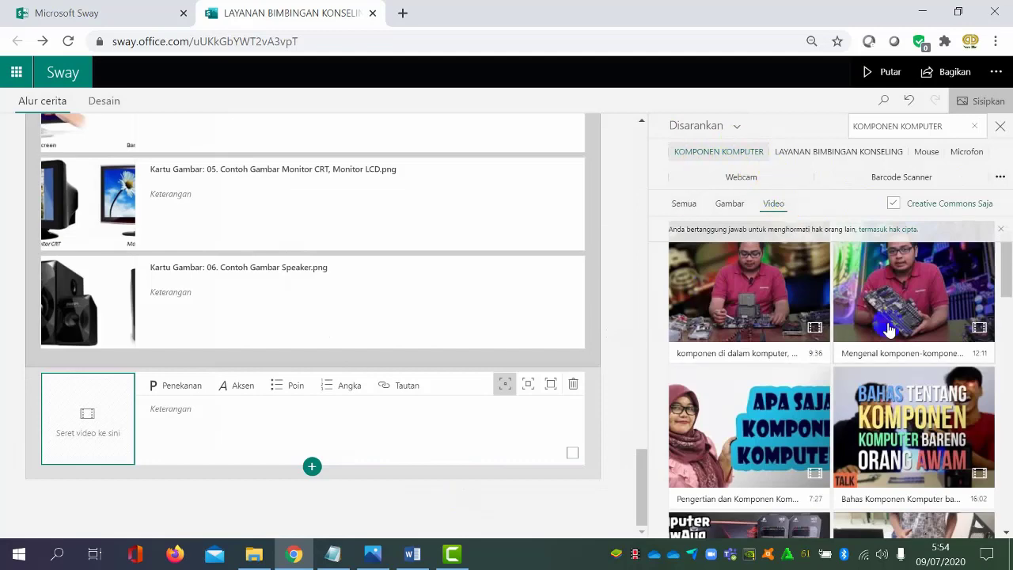
{"action": "scroll", "coordinate": [863, 307], "scroll_direction": "down", "scroll_amount": 4}
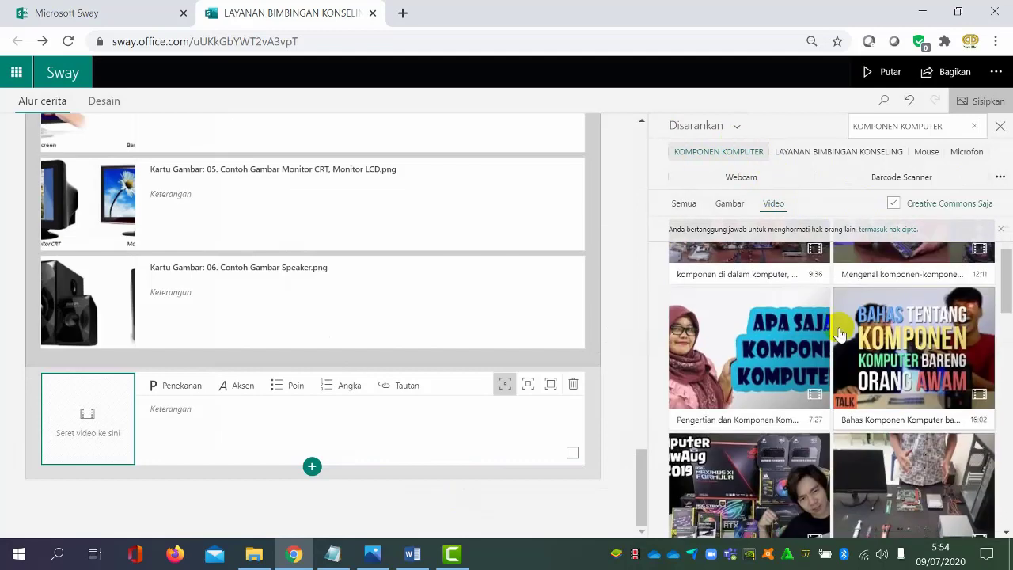
{"action": "scroll", "coordinate": [838, 340], "scroll_direction": "down", "scroll_amount": 2}
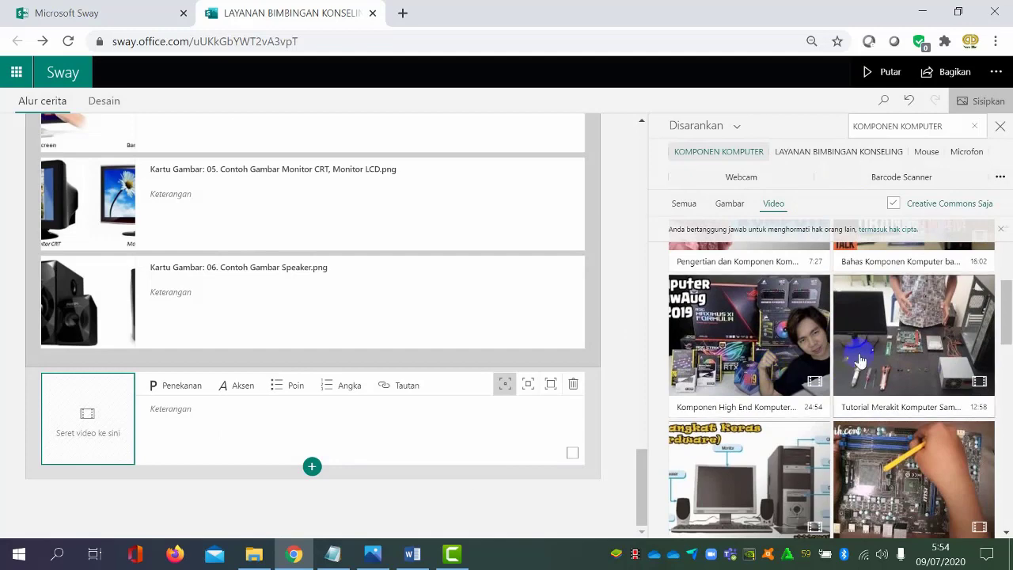
{"action": "scroll", "coordinate": [796, 360], "scroll_direction": "down", "scroll_amount": 8}
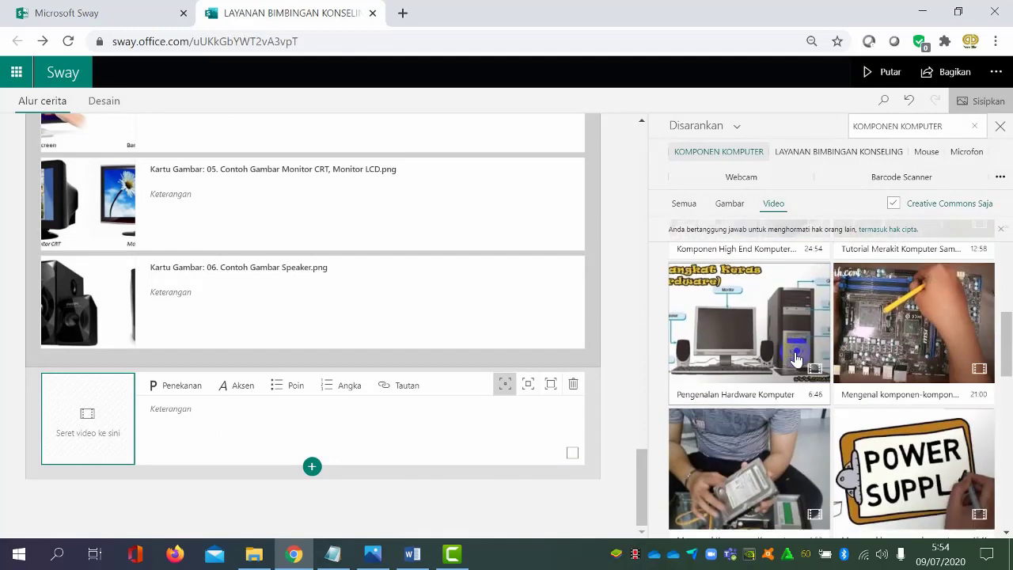
{"action": "scroll", "coordinate": [797, 360], "scroll_direction": "up", "scroll_amount": 10}
{"action": "scroll", "coordinate": [796, 360], "scroll_direction": "up", "scroll_amount": 4}
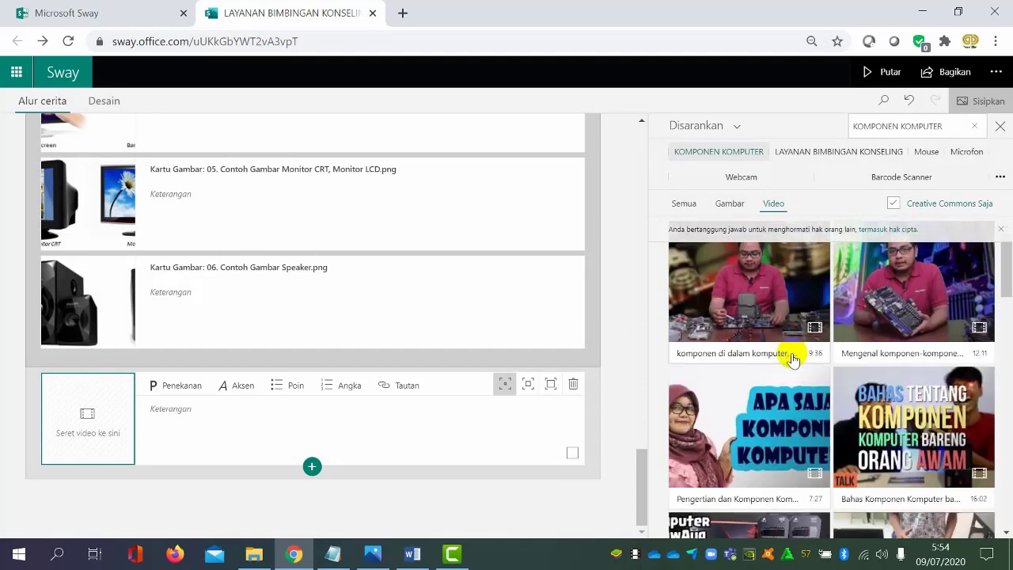
Switch the video source to YouTube, search for the teacher's channel name and browse its videos
{"action": "left_click", "coordinate": [735, 128]}
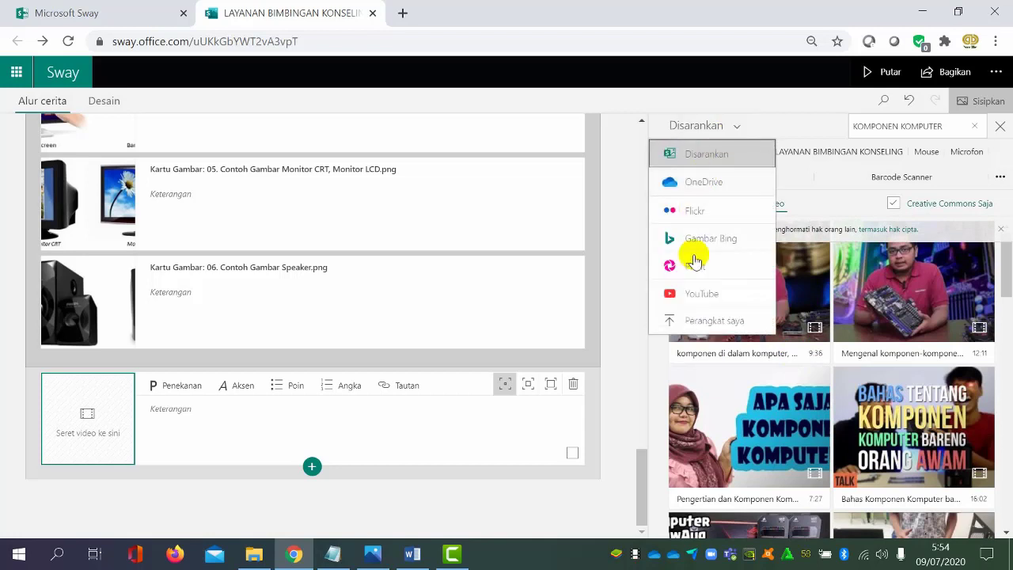
{"action": "left_click", "coordinate": [706, 297]}
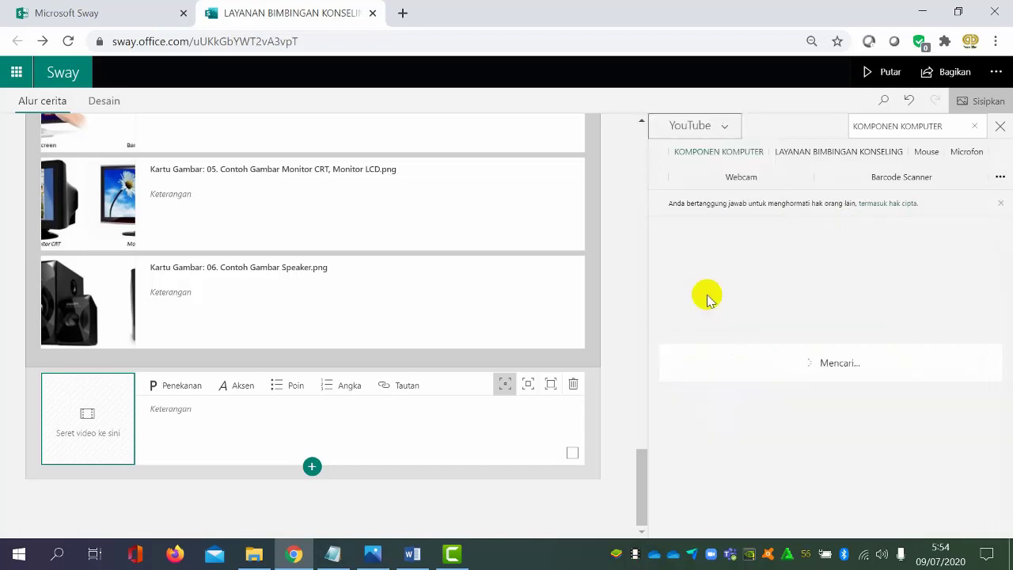
{"action": "triple_click", "coordinate": [916, 126]}
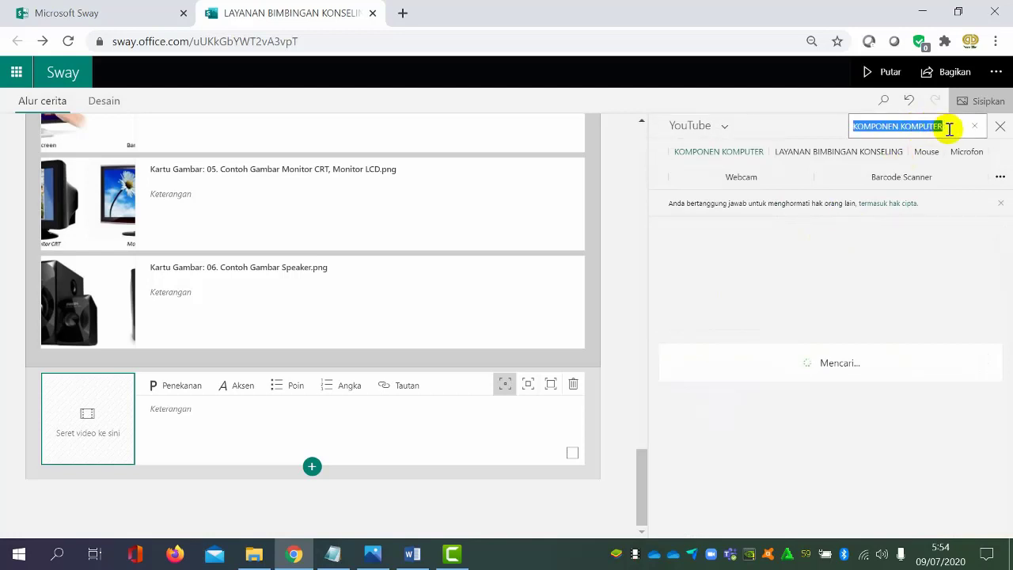
{"action": "key", "text": "BackSpace"}
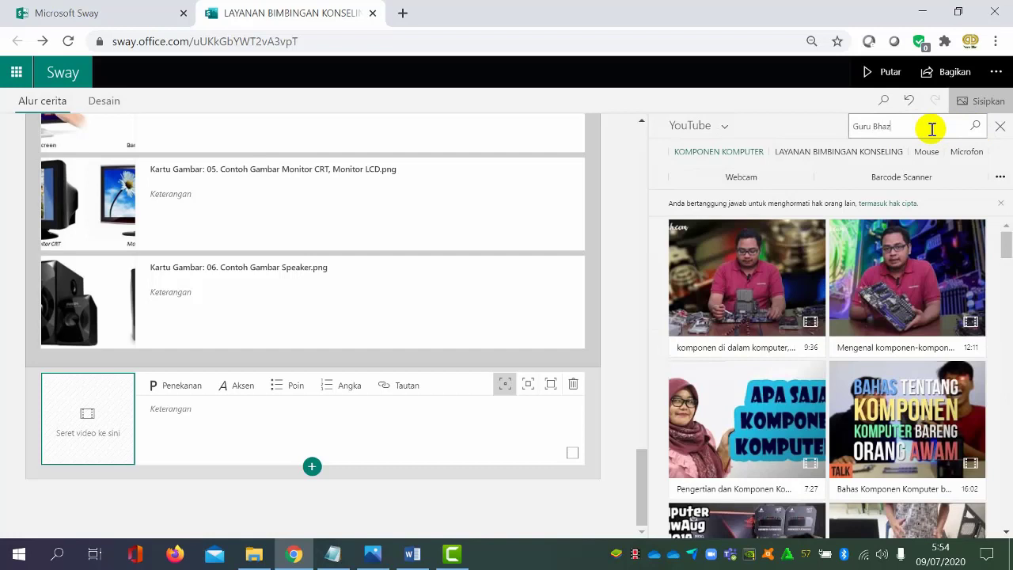
{"action": "left_click", "coordinate": [975, 127]}
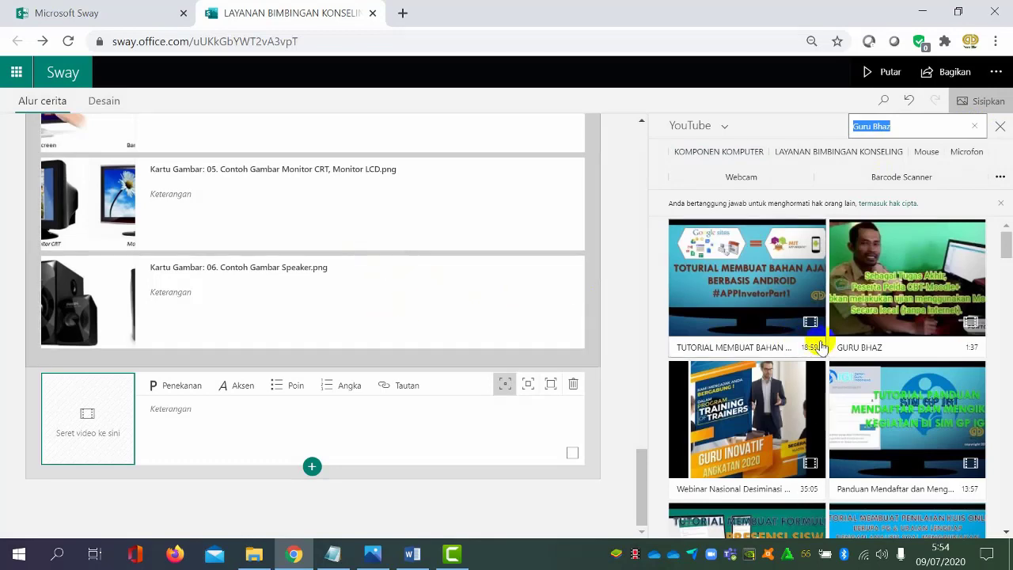
{"action": "scroll", "coordinate": [836, 344], "scroll_direction": "down", "scroll_amount": 3}
{"action": "scroll", "coordinate": [836, 344], "scroll_direction": "down", "scroll_amount": 4}
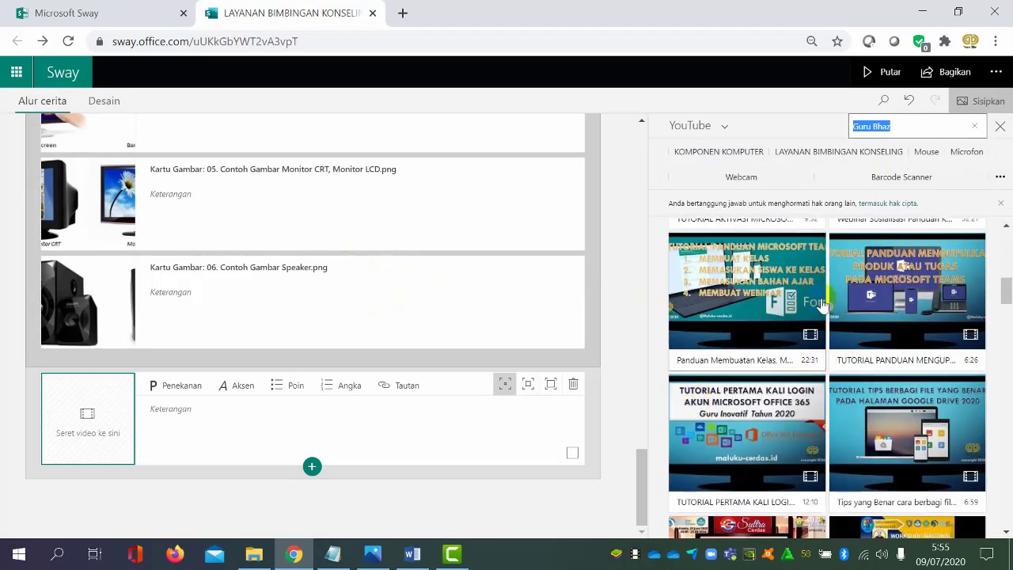
{"action": "scroll", "coordinate": [829, 367], "scroll_direction": "up", "scroll_amount": 1}
{"action": "scroll", "coordinate": [830, 367], "scroll_direction": "up", "scroll_amount": 8}
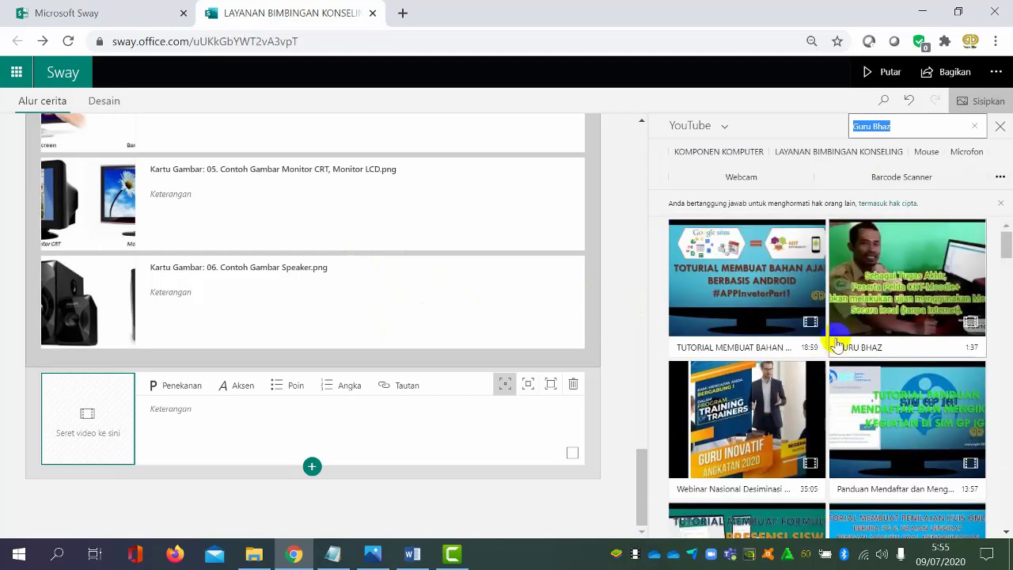
{"action": "left_click", "coordinate": [999, 128]}
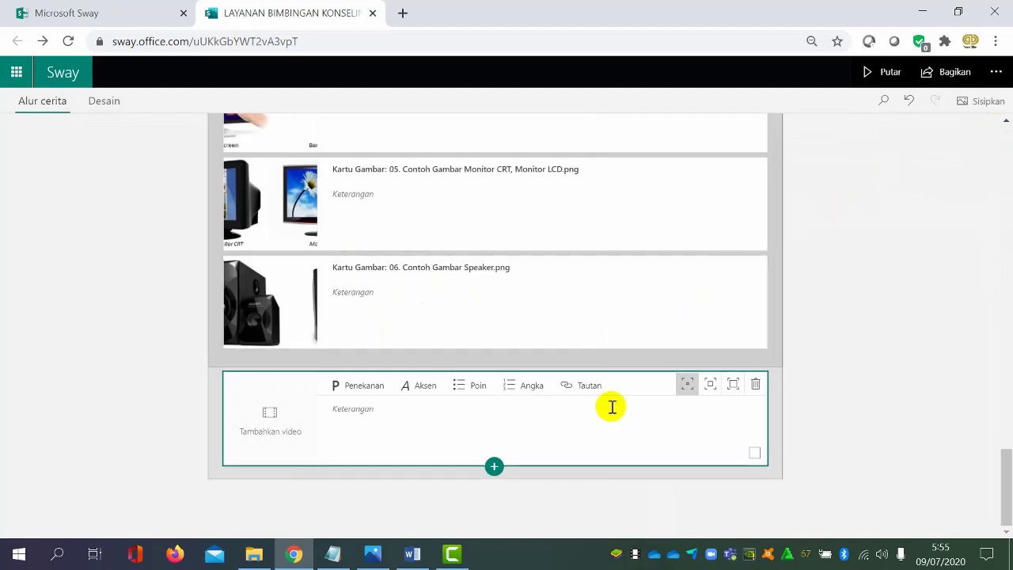
{"action": "left_click", "coordinate": [299, 414]}
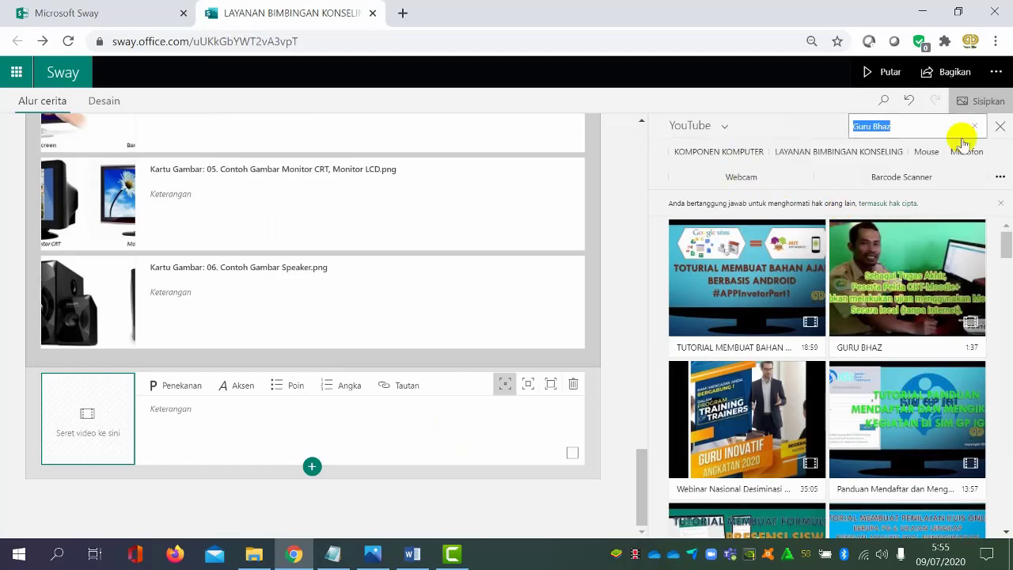
{"action": "left_click", "coordinate": [1000, 126]}
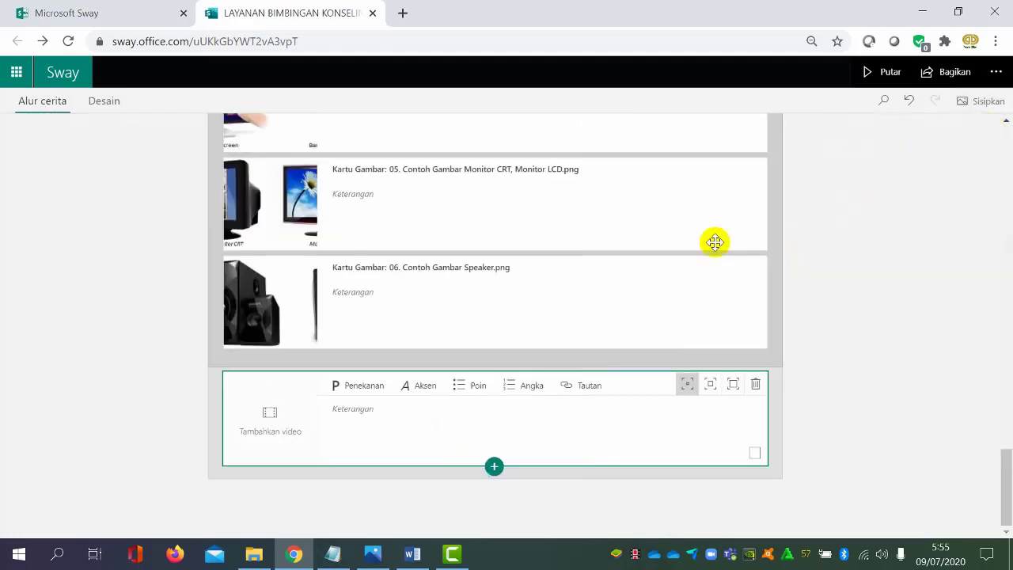
{"action": "left_click", "coordinate": [271, 430]}
Search YouTube for "KOMPONEN KOMPUTER" and add the video "Pengenalan Hardware Komputer" to the empty video card
{"action": "left_click", "coordinate": [975, 126]}
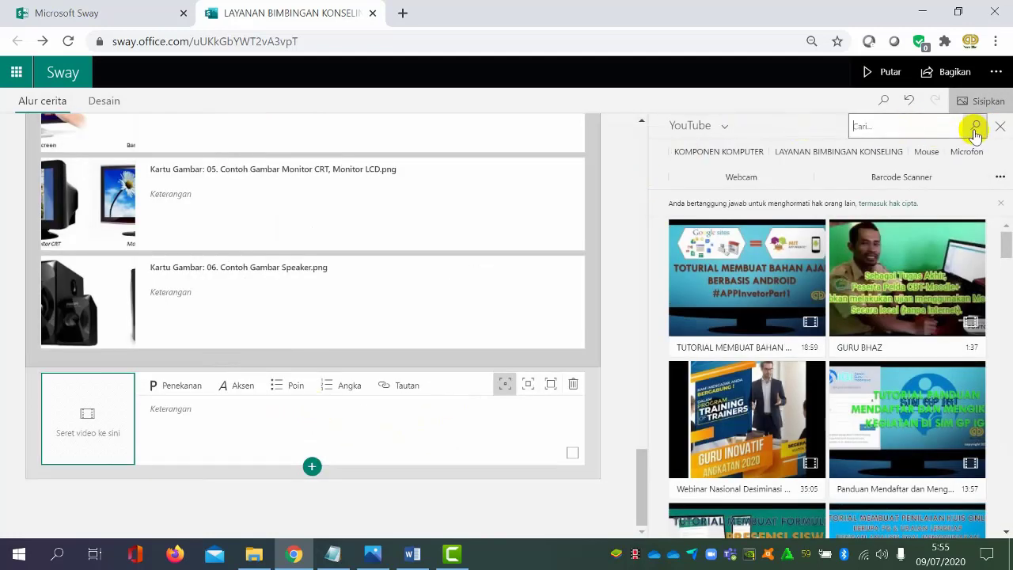
{"action": "left_click", "coordinate": [740, 156]}
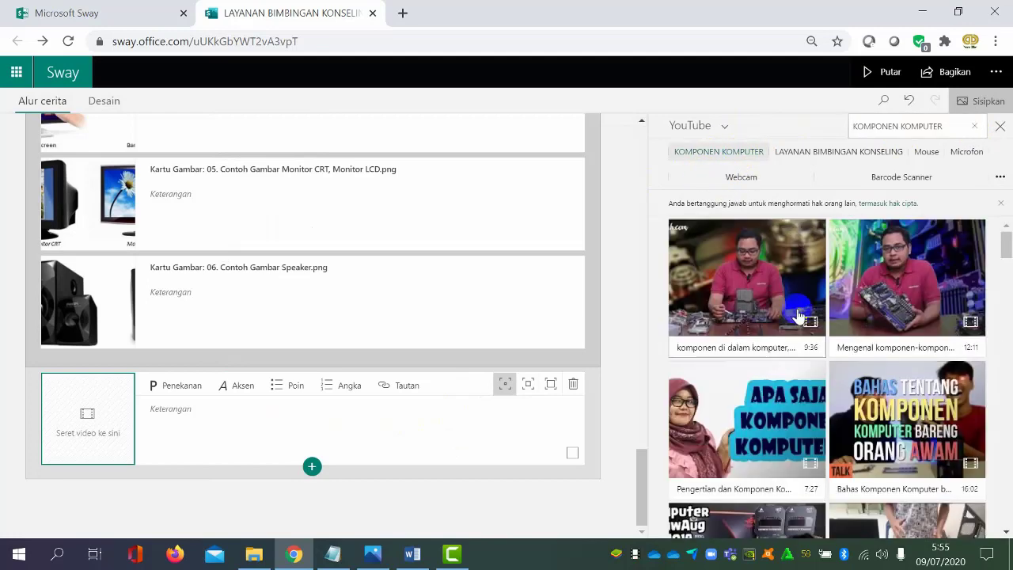
{"action": "scroll", "coordinate": [850, 375], "scroll_direction": "down", "scroll_amount": 7}
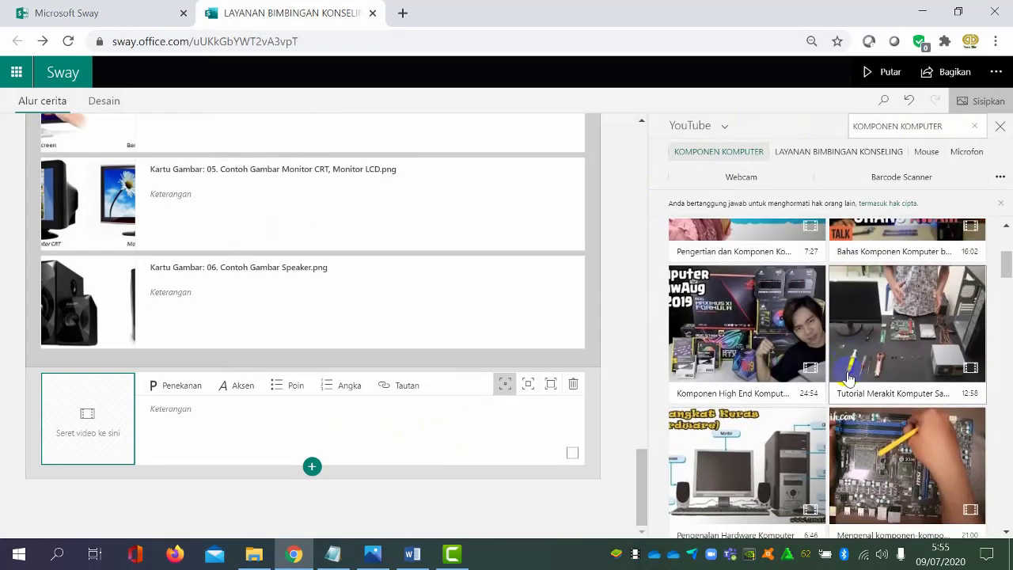
{"action": "scroll", "coordinate": [848, 375], "scroll_direction": "down", "scroll_amount": 2}
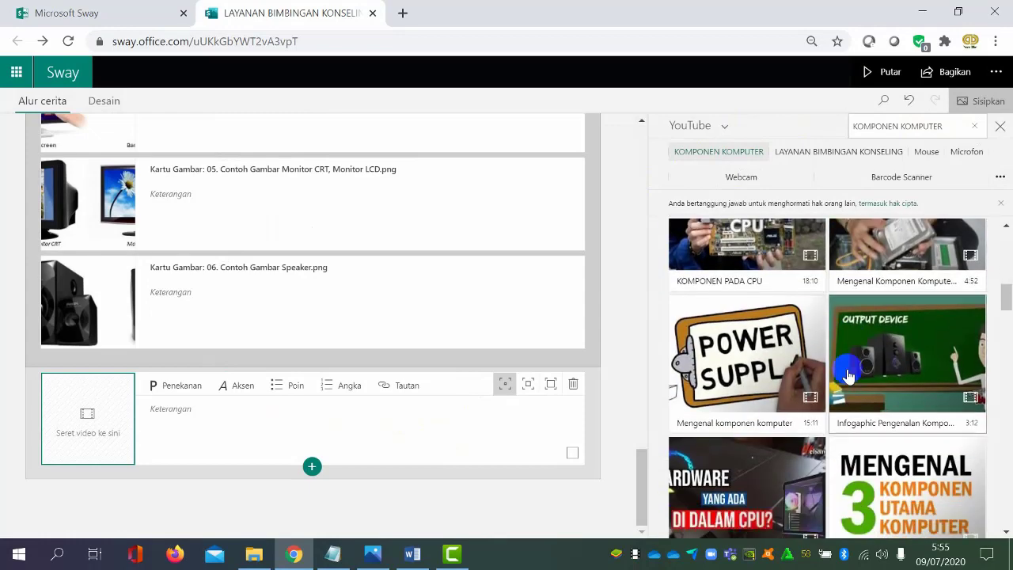
{"action": "scroll", "coordinate": [848, 375], "scroll_direction": "up", "scroll_amount": 5}
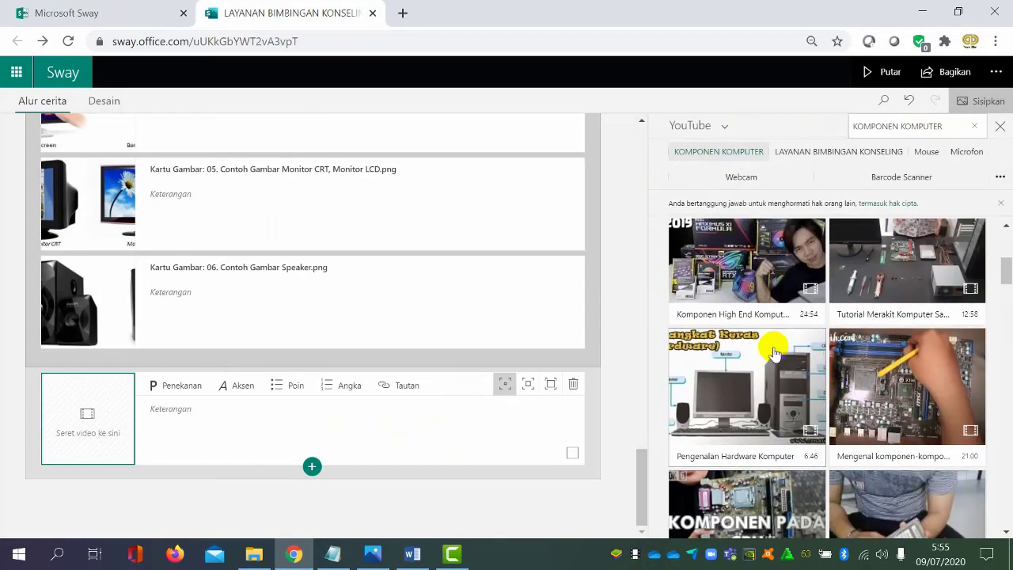
{"action": "left_click", "coordinate": [755, 375]}
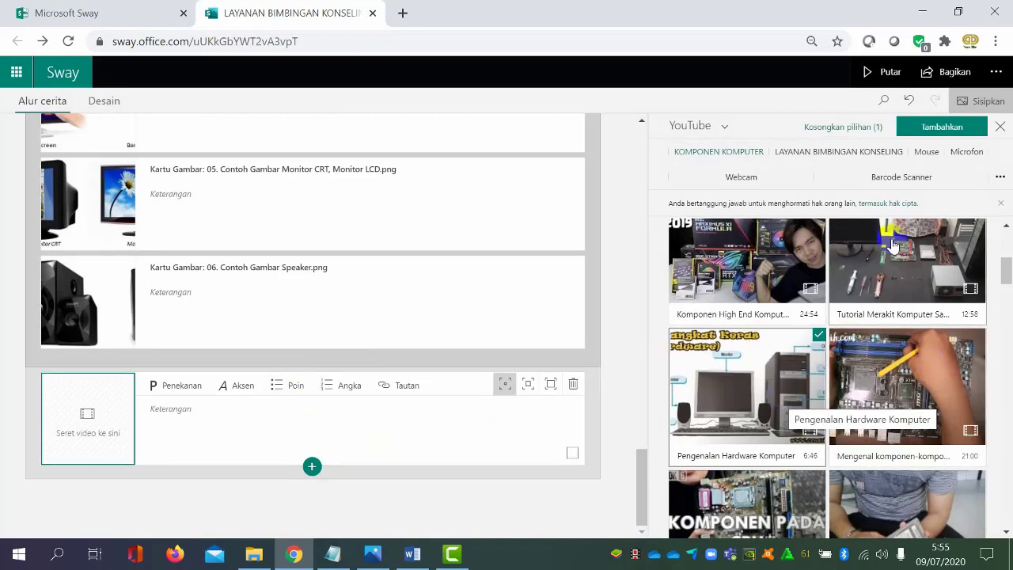
{"action": "left_click", "coordinate": [949, 131]}
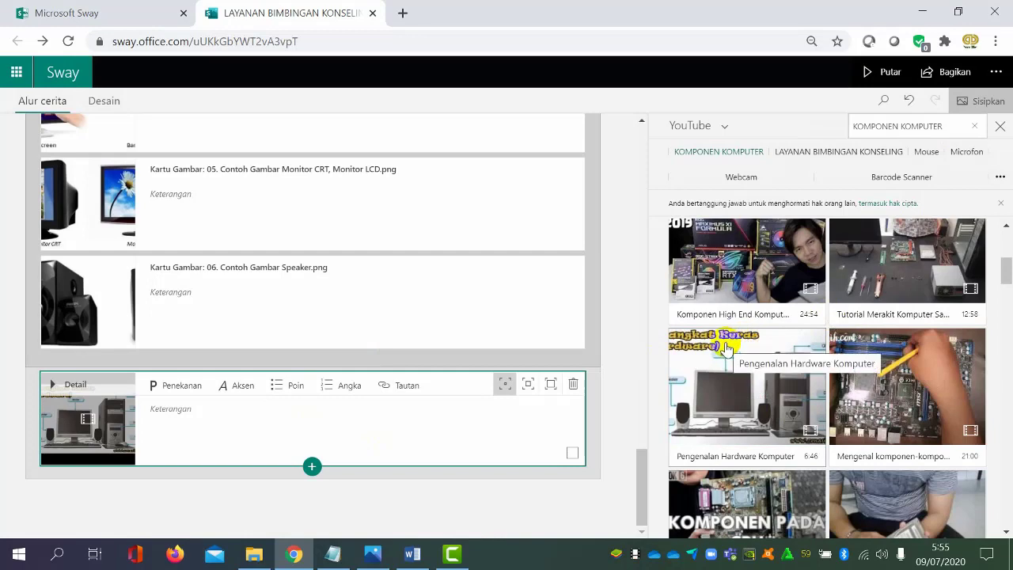
{"action": "scroll", "coordinate": [839, 378], "scroll_direction": "down", "scroll_amount": 1}
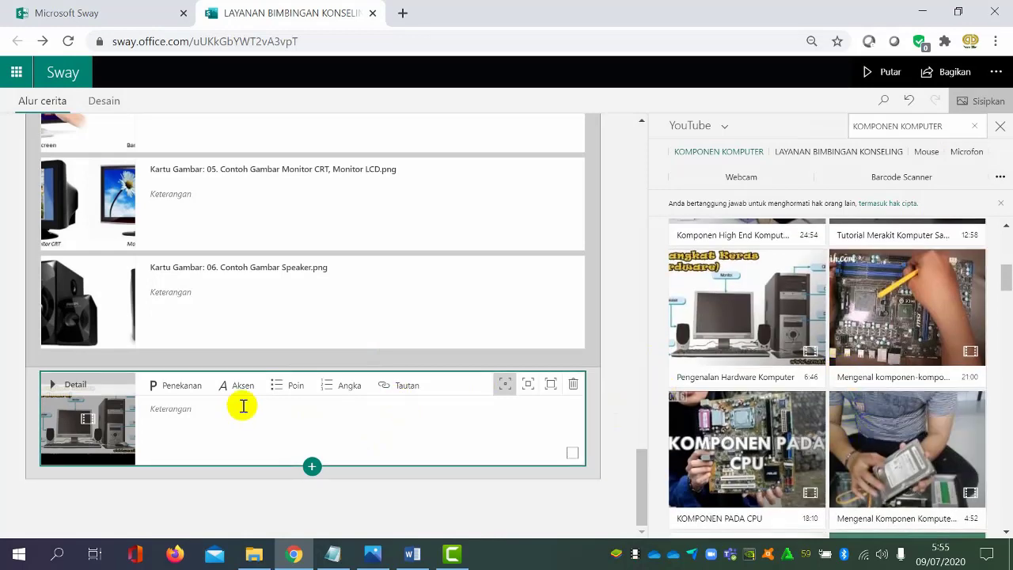
{"action": "scroll", "coordinate": [940, 383], "scroll_direction": "down", "scroll_amount": 1}
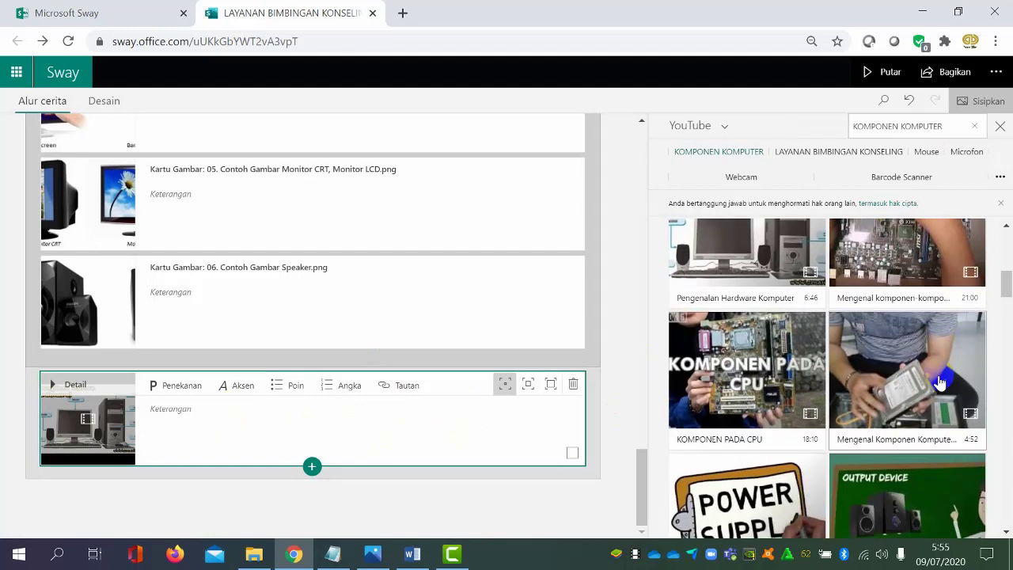
Add the YouTube videos "Mengenal komponen komputer", "Infogaphic Pengenalan Komponen Komputer" and "MENGENAL 3 KOMPONEN UTAMA KOMPUTER" to the end of the storyline
{"action": "scroll", "coordinate": [936, 391], "scroll_direction": "down", "scroll_amount": 1}
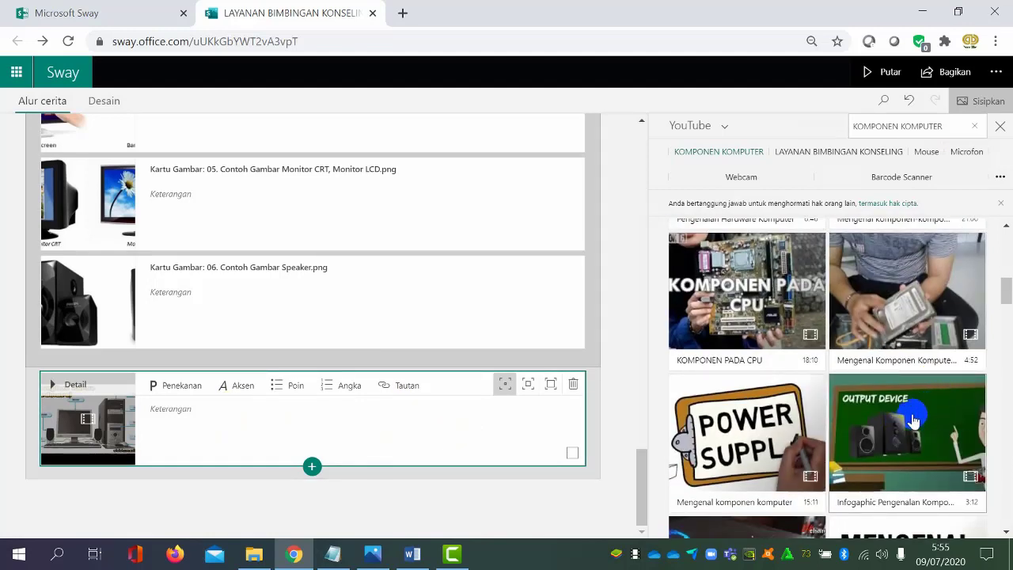
{"action": "left_click", "coordinate": [914, 420]}
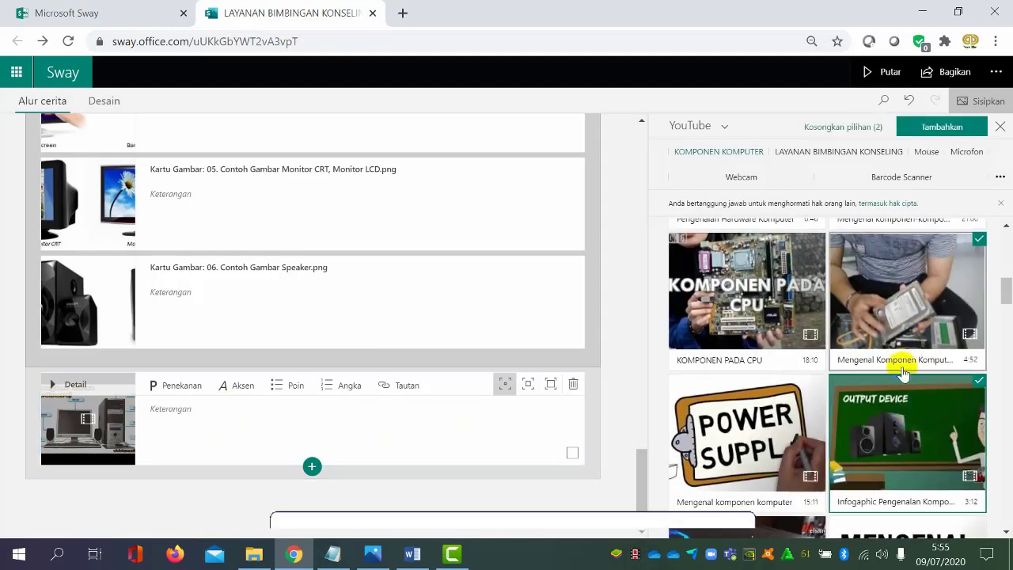
{"action": "scroll", "coordinate": [899, 372], "scroll_direction": "down", "scroll_amount": 1}
{"action": "scroll", "coordinate": [897, 384], "scroll_direction": "down", "scroll_amount": 1}
{"action": "left_click", "coordinate": [894, 388]}
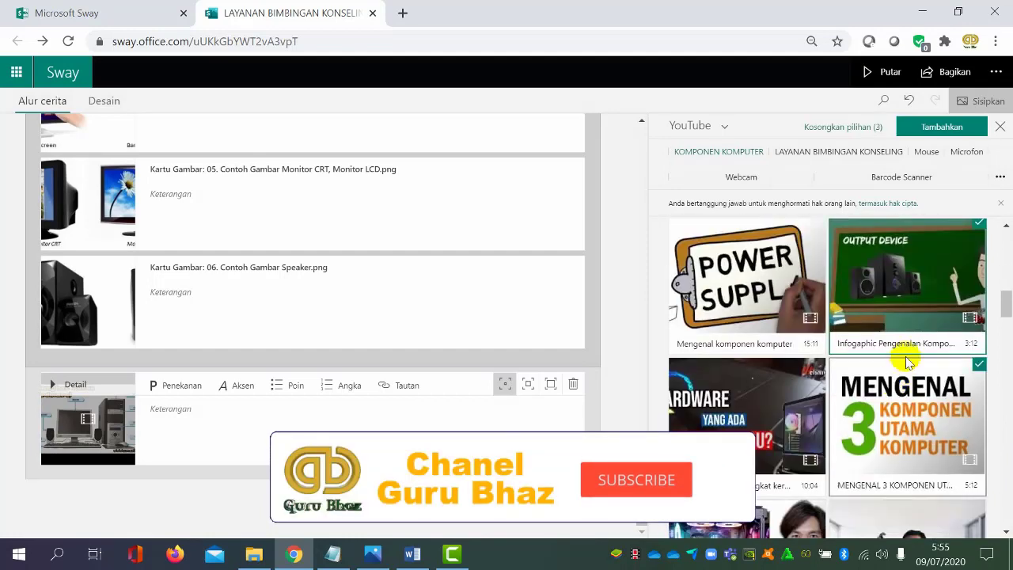
{"action": "scroll", "coordinate": [949, 332], "scroll_direction": "up", "scroll_amount": 2}
{"action": "scroll", "coordinate": [871, 333], "scroll_direction": "down", "scroll_amount": 1}
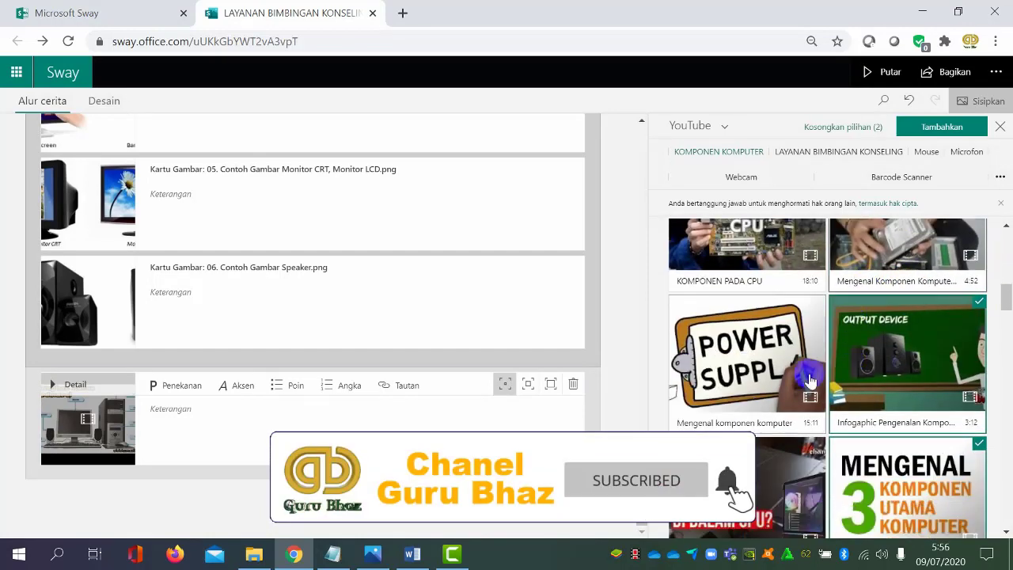
{"action": "left_click", "coordinate": [797, 360]}
{"action": "scroll", "coordinate": [839, 372], "scroll_direction": "down", "scroll_amount": 2}
{"action": "scroll", "coordinate": [903, 400], "scroll_direction": "up", "scroll_amount": 2}
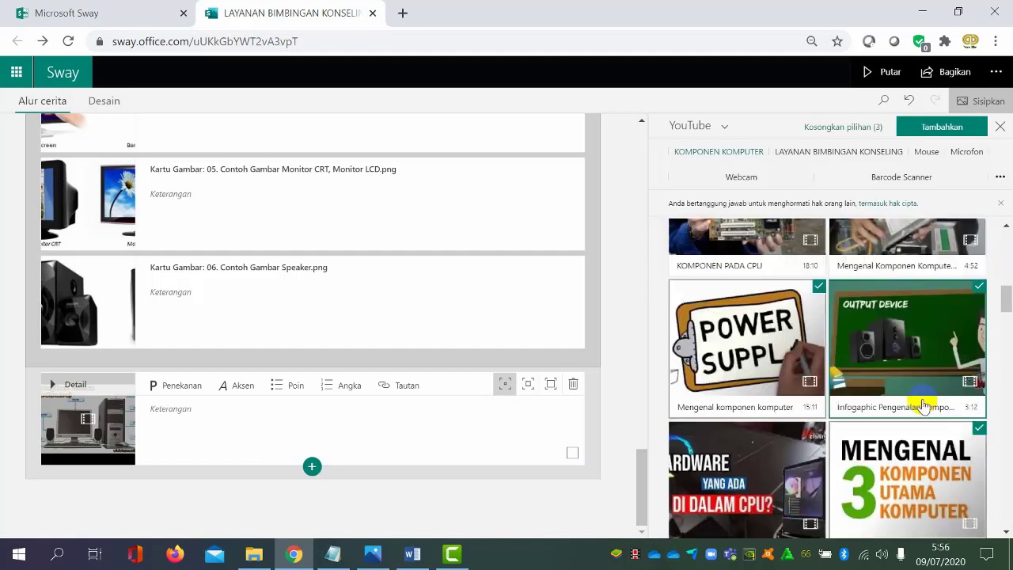
{"action": "left_click", "coordinate": [928, 129]}
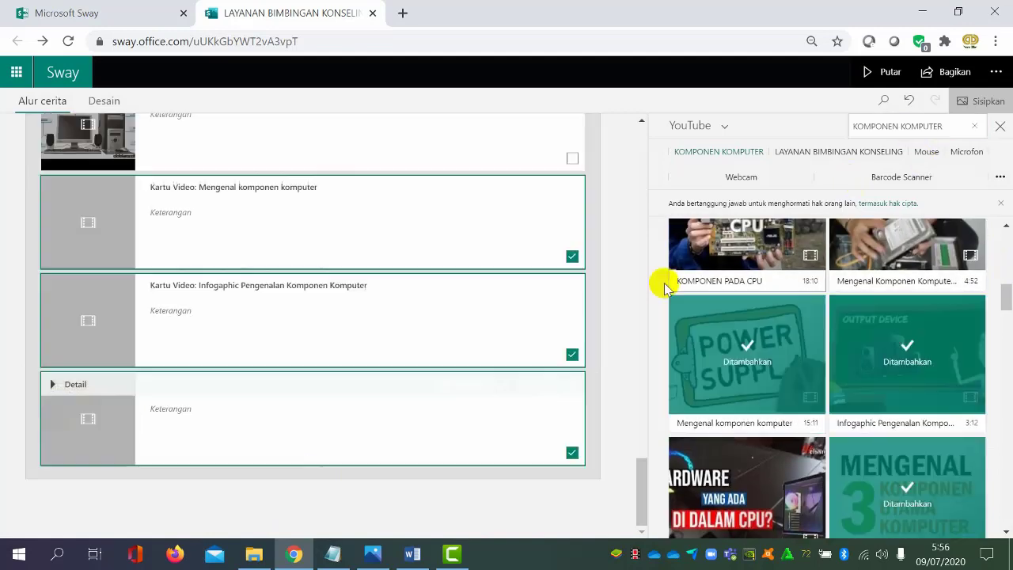
Include the "Pengenalan Hardware Komputer" card in the video selection, then give all four cards the strongest emphasis and group them
{"action": "scroll", "coordinate": [430, 390], "scroll_direction": "up", "scroll_amount": 2}
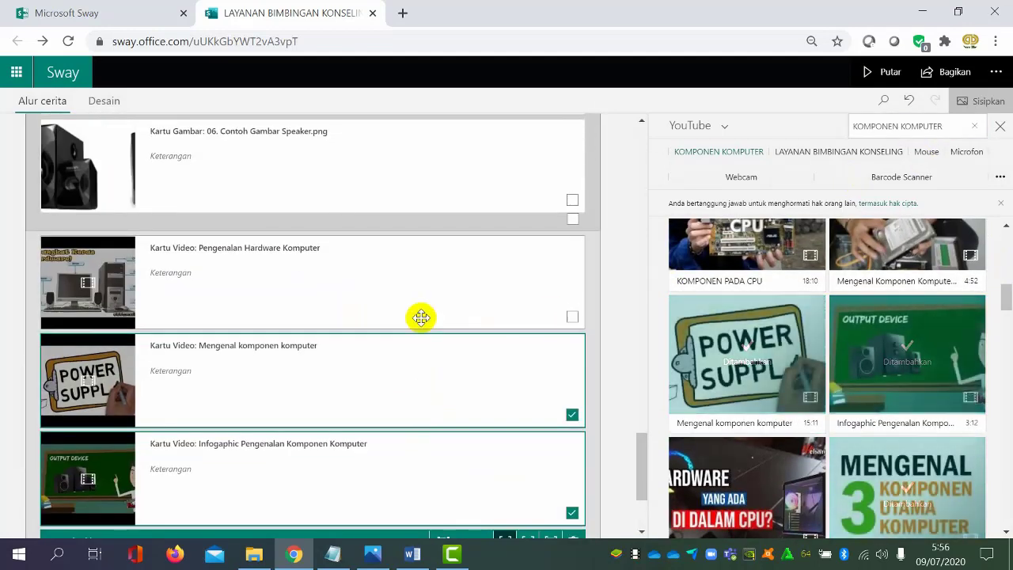
{"action": "scroll", "coordinate": [554, 277], "scroll_direction": "down", "scroll_amount": 2}
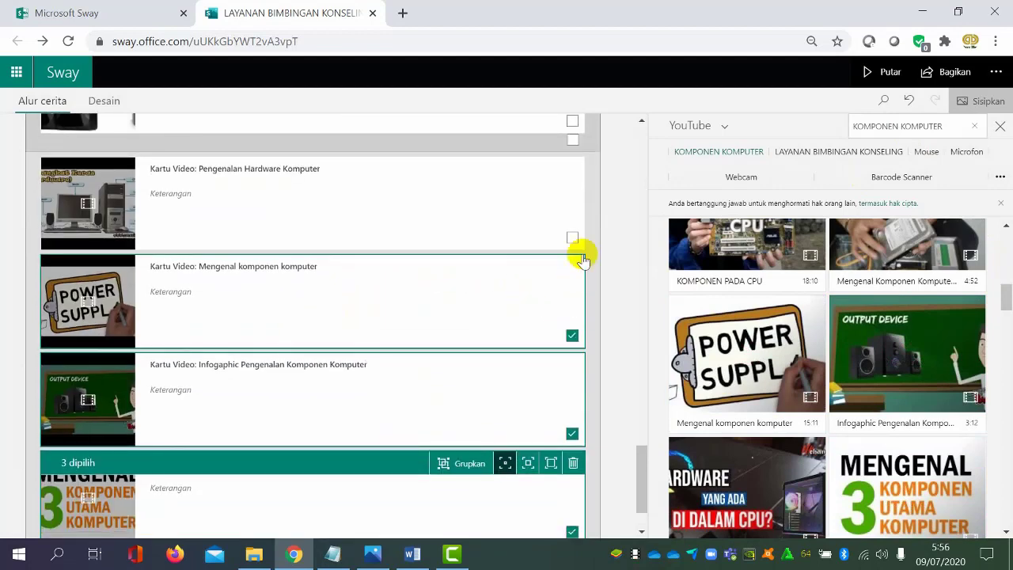
{"action": "scroll", "coordinate": [441, 418], "scroll_direction": "up", "scroll_amount": 2}
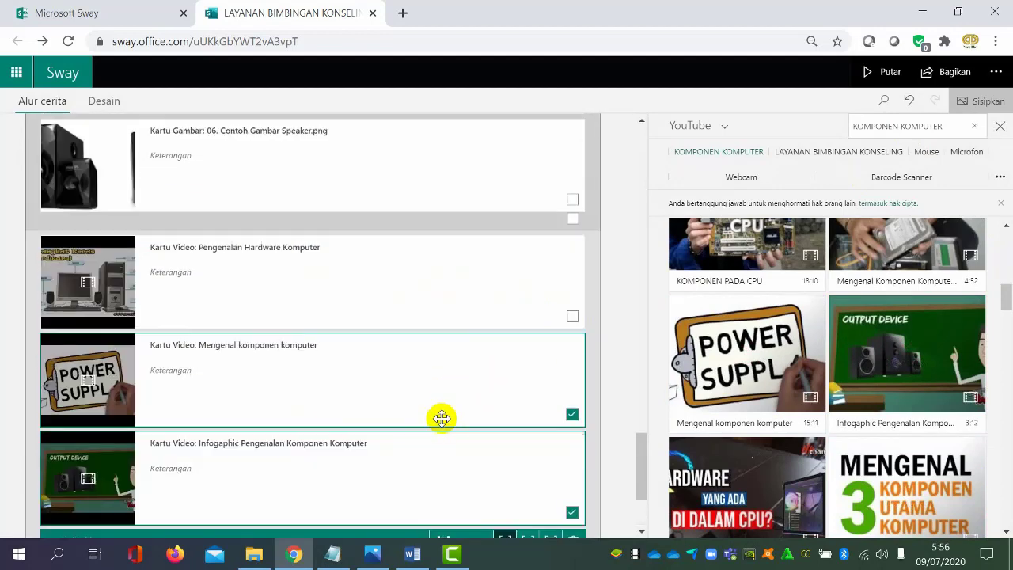
{"action": "scroll", "coordinate": [397, 417], "scroll_direction": "up", "scroll_amount": 2}
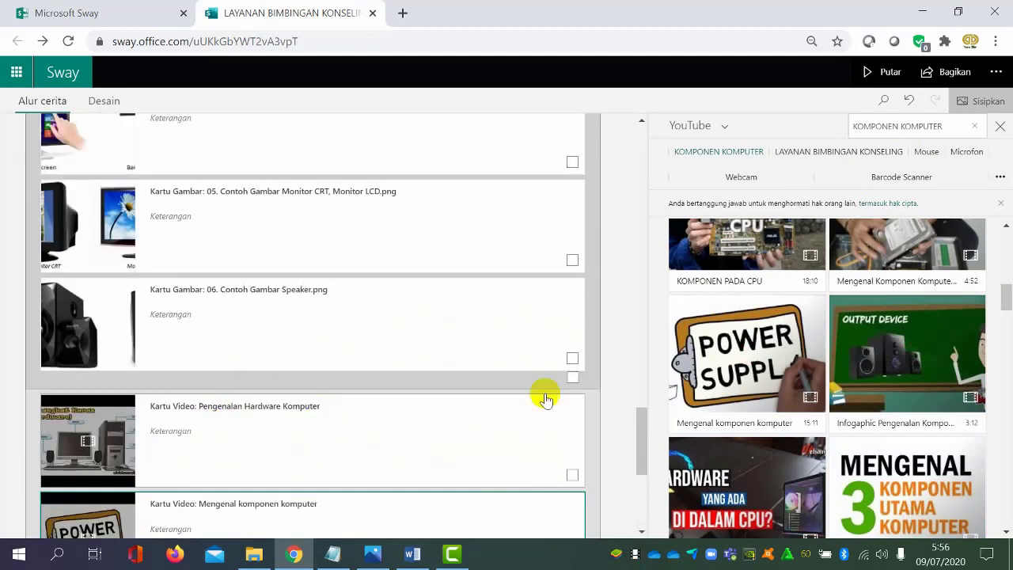
{"action": "left_click", "coordinate": [1000, 126]}
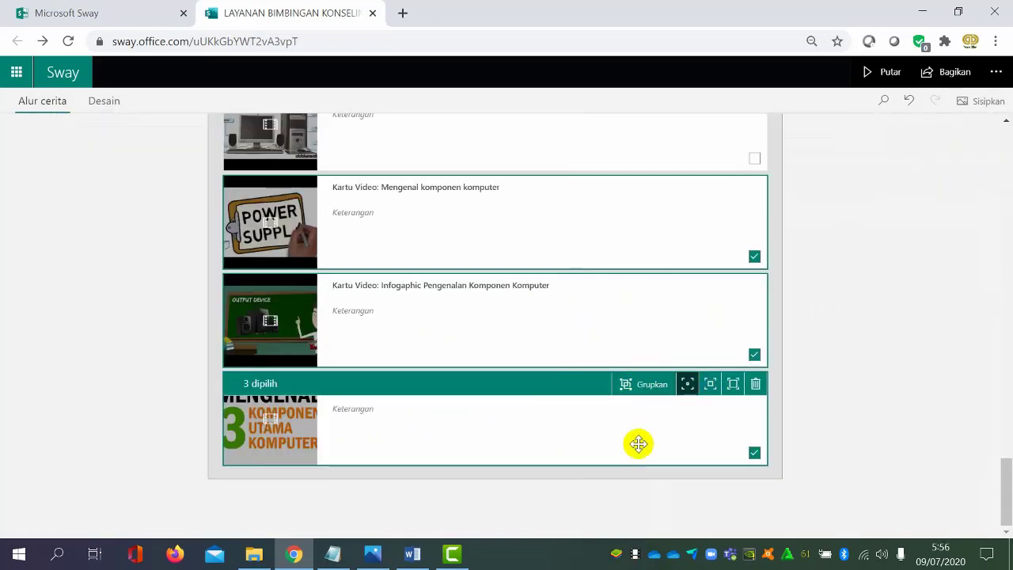
{"action": "scroll", "coordinate": [676, 406], "scroll_direction": "up", "scroll_amount": 1}
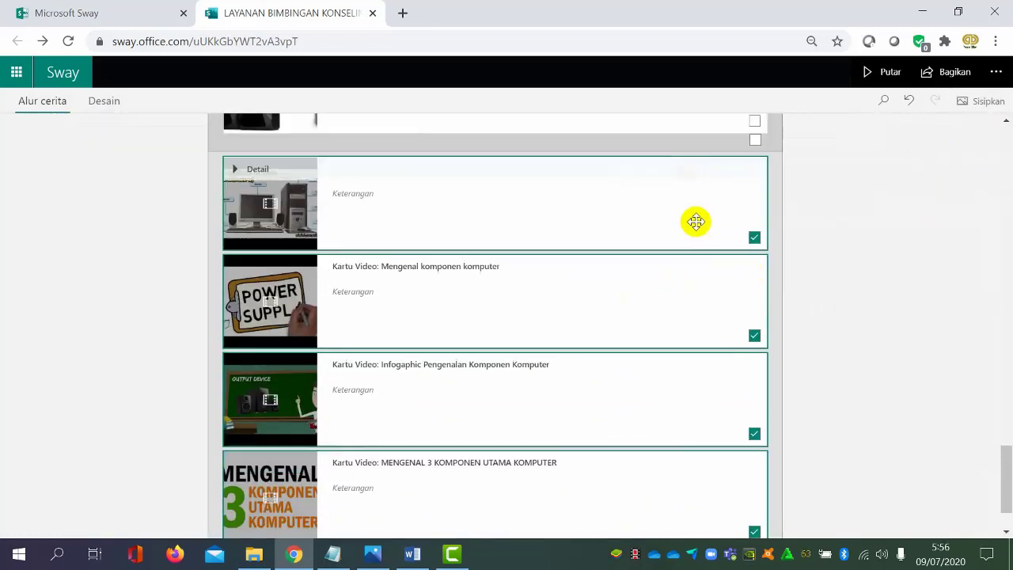
{"action": "left_click", "coordinate": [754, 239]}
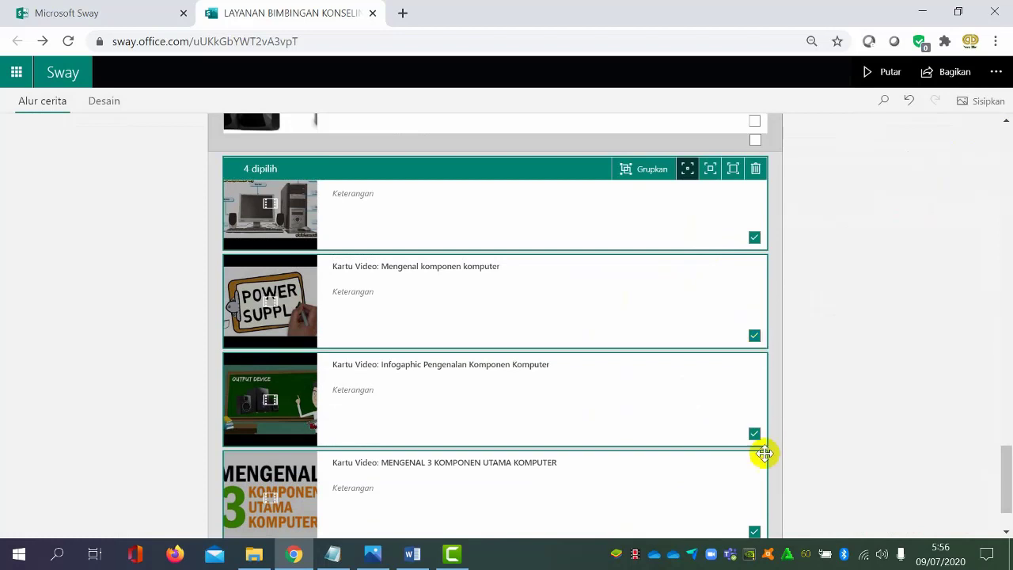
{"action": "left_click", "coordinate": [732, 179]}
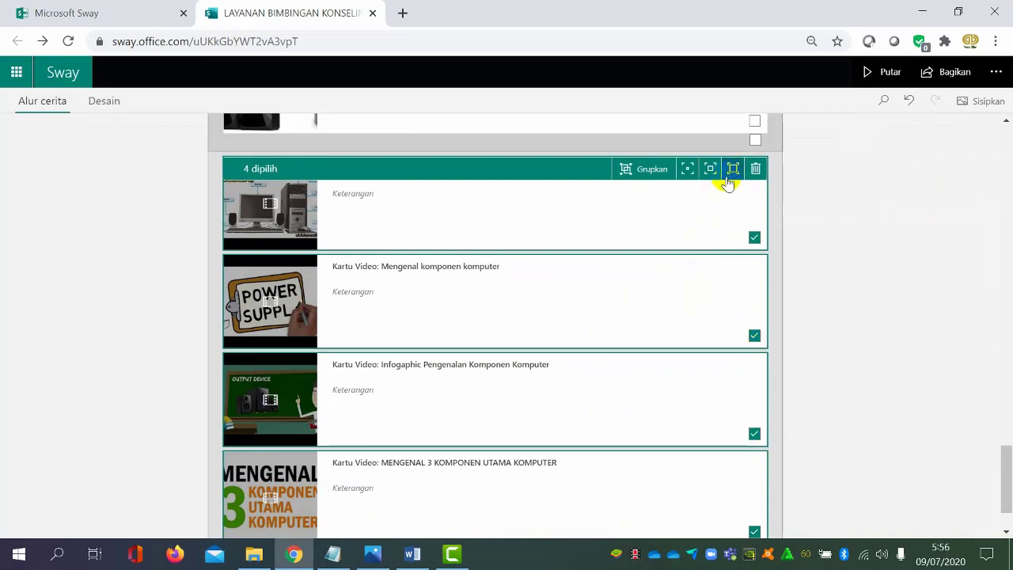
{"action": "left_click", "coordinate": [647, 172]}
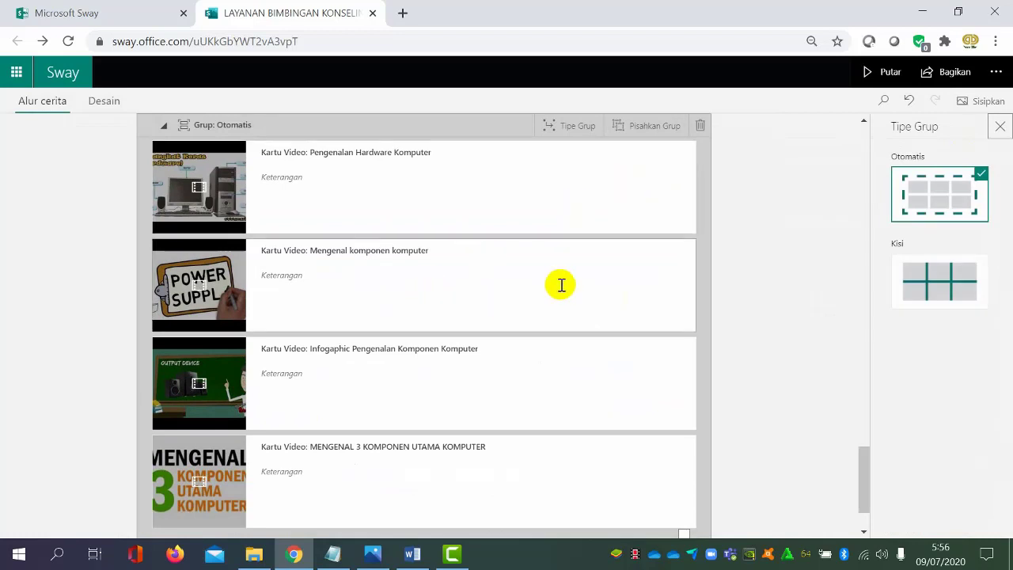
Set the group type of the four video cards to Kisi (grid)
{"action": "scroll", "coordinate": [518, 285], "scroll_direction": "up", "scroll_amount": 1}
{"action": "scroll", "coordinate": [312, 271], "scroll_direction": "up", "scroll_amount": 3}
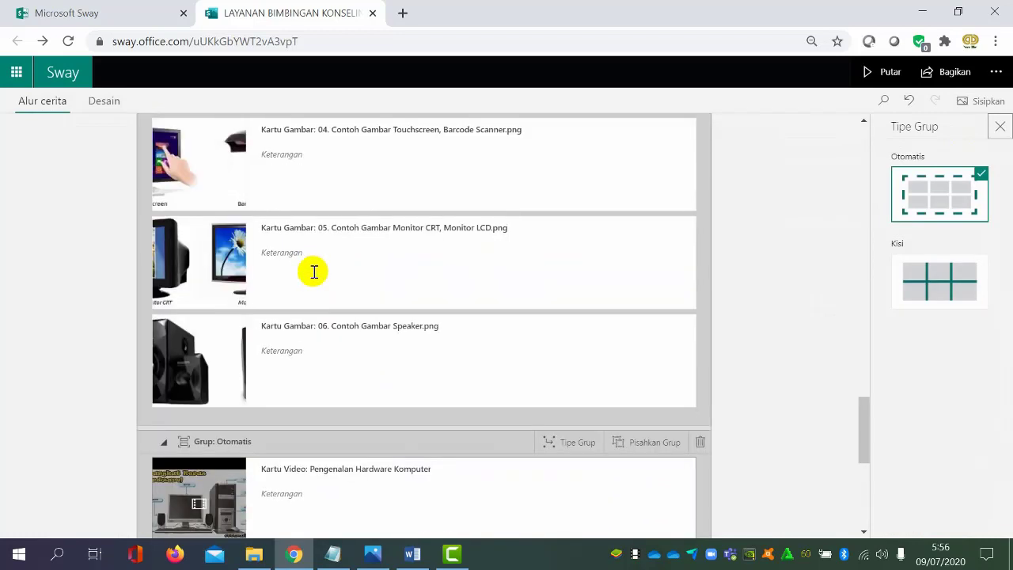
{"action": "scroll", "coordinate": [285, 333], "scroll_direction": "down", "scroll_amount": 2}
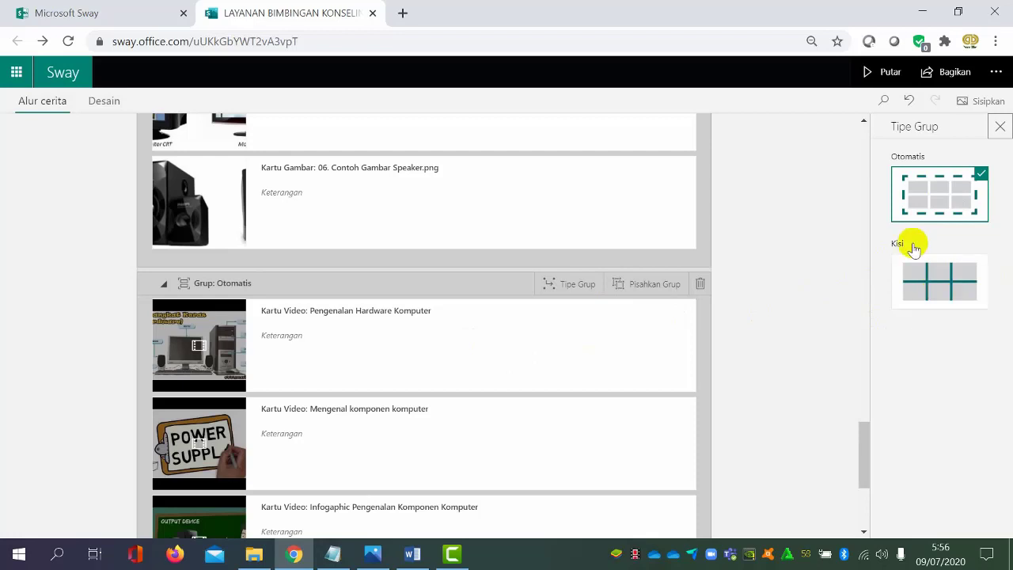
{"action": "left_click", "coordinate": [922, 277]}
{"action": "scroll", "coordinate": [431, 320], "scroll_direction": "up", "scroll_amount": 5}
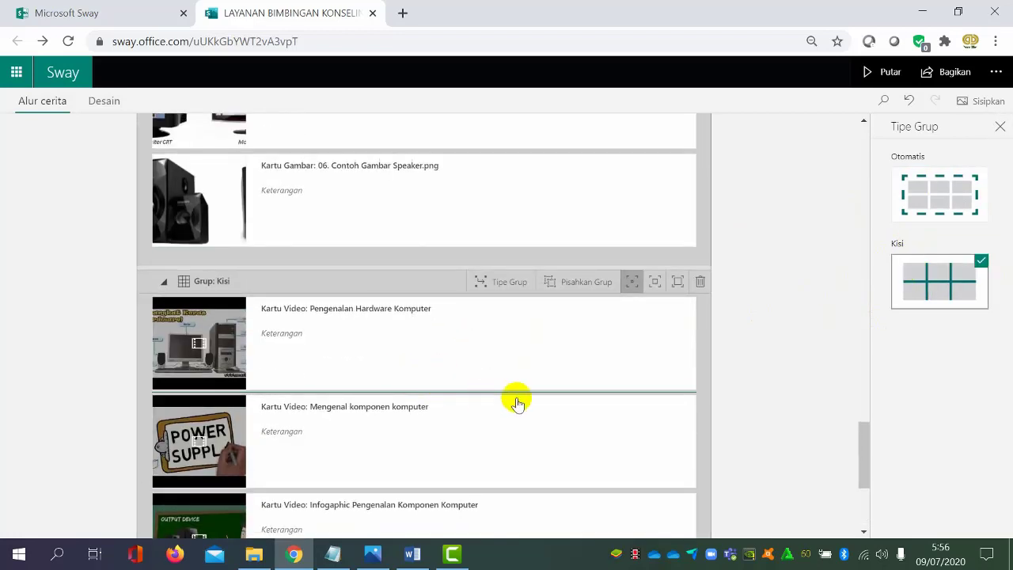
Preview the Sway, view its autoplay settings and stop the automatic playback
{"action": "left_click", "coordinate": [908, 73]}
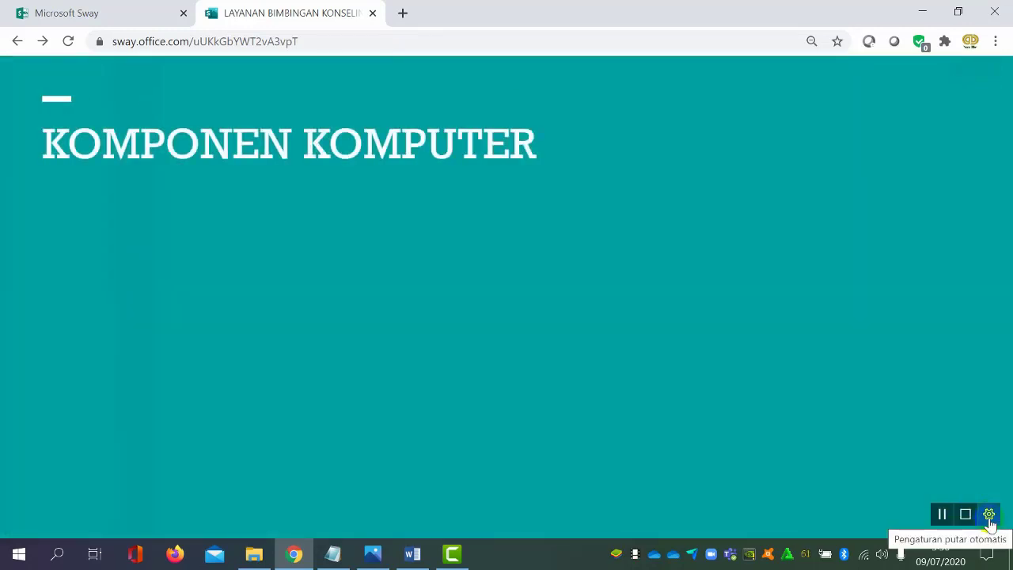
{"action": "left_click", "coordinate": [988, 518]}
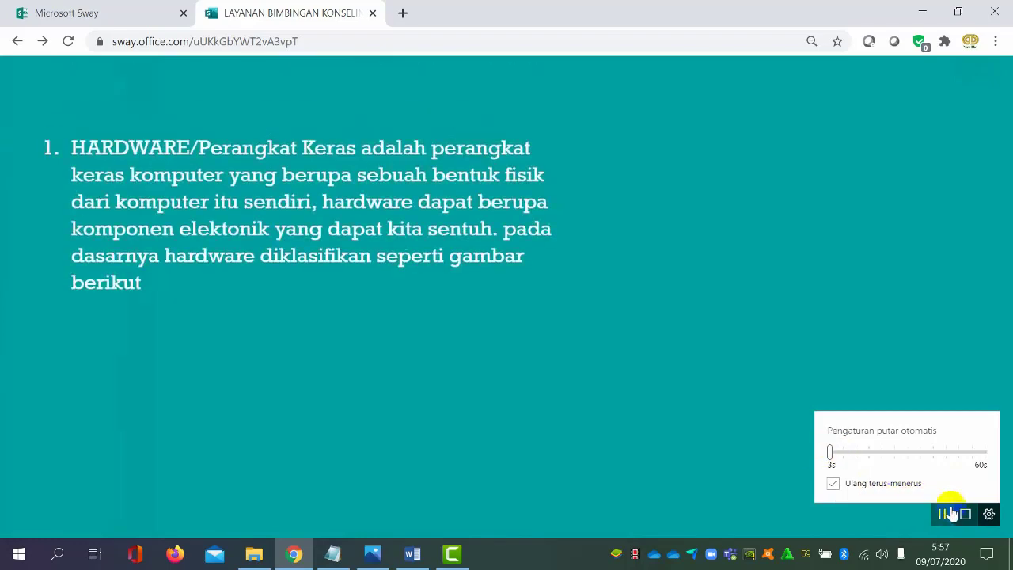
{"action": "left_click", "coordinate": [962, 515]}
Page forward through the presentation past the text and stacked images to the grid of four videos
{"action": "left_click", "coordinate": [991, 515]}
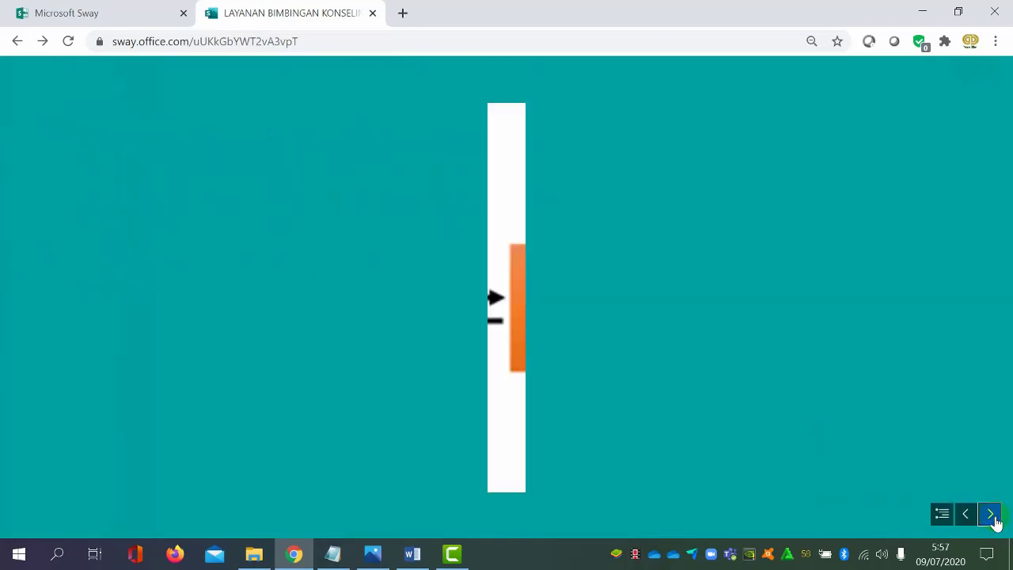
{"action": "left_click", "coordinate": [991, 515]}
{"action": "left_click", "coordinate": [991, 516]}
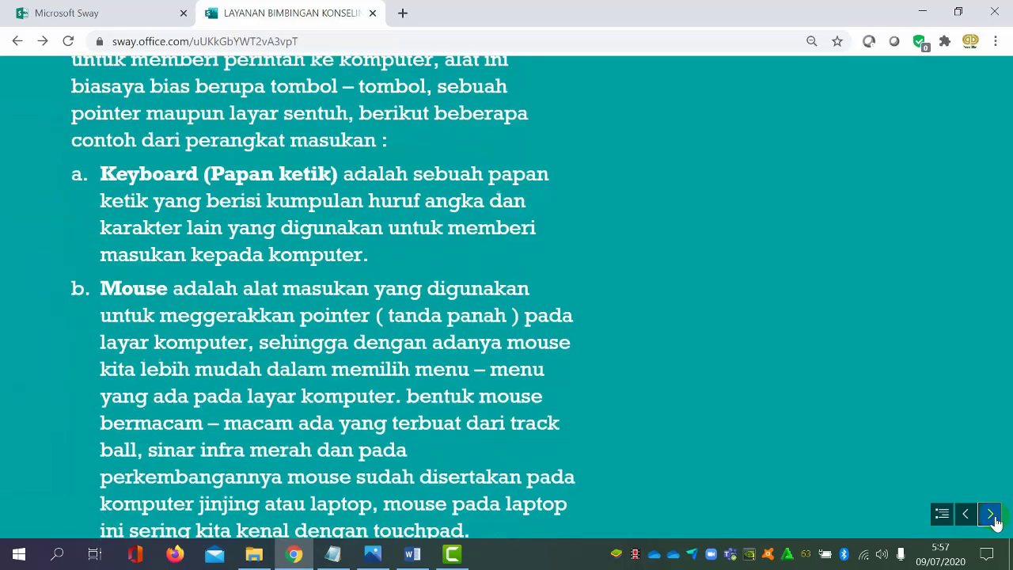
{"action": "left_click", "coordinate": [990, 515]}
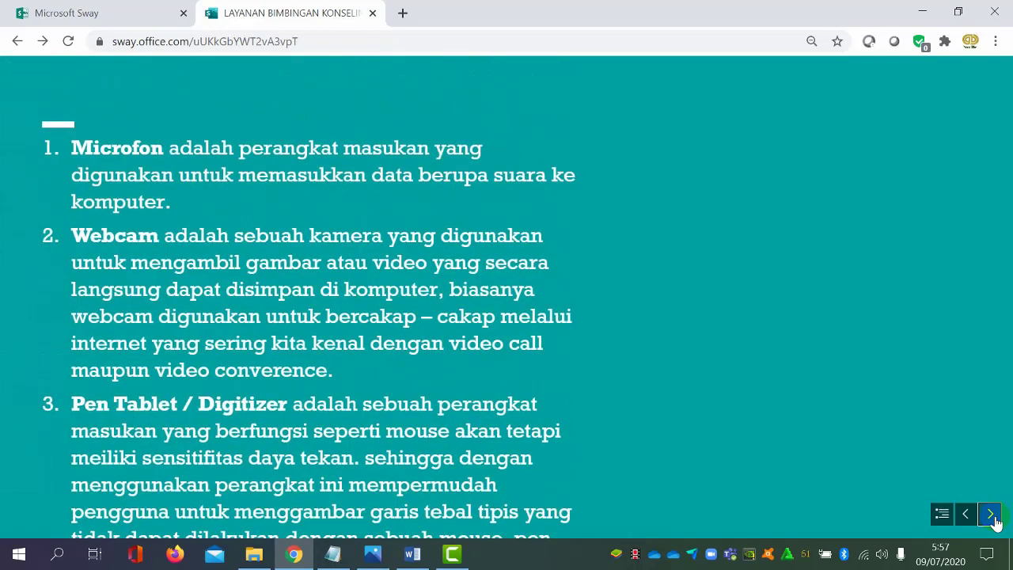
{"action": "left_click", "coordinate": [991, 515]}
{"action": "left_click", "coordinate": [990, 515]}
{"action": "left_click", "coordinate": [991, 515]}
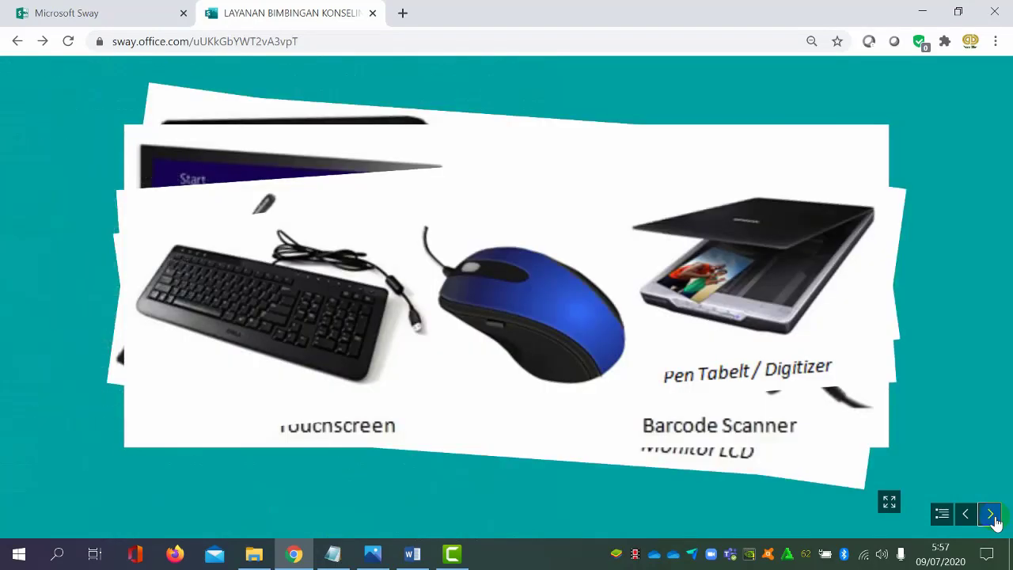
{"action": "left_click", "coordinate": [990, 516]}
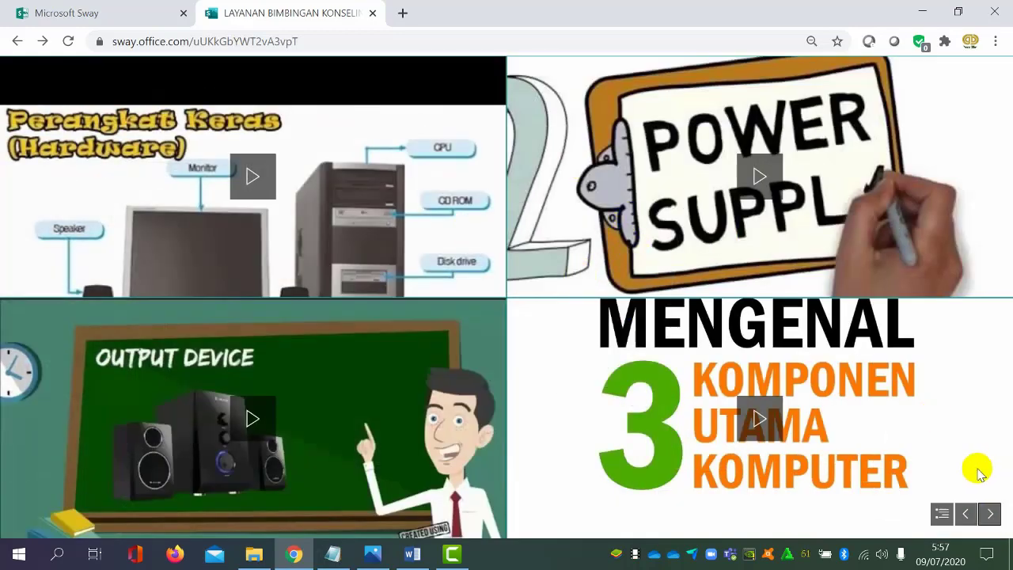
Test playback of all four videos in the grid and dismiss the related-video suggestions covering them
{"action": "left_click", "coordinate": [274, 194]}
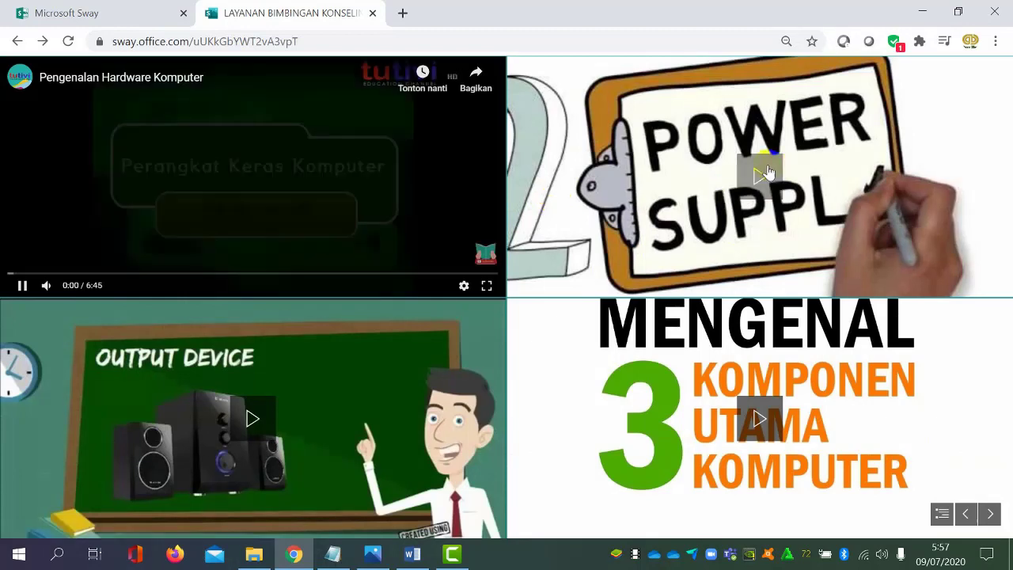
{"action": "left_click", "coordinate": [758, 175]}
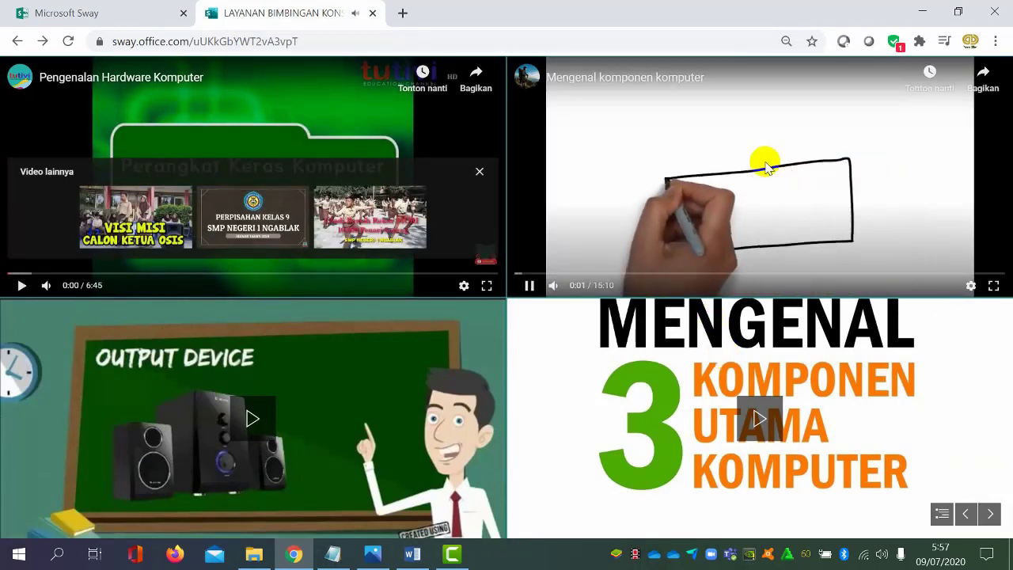
{"action": "left_click", "coordinate": [762, 161]}
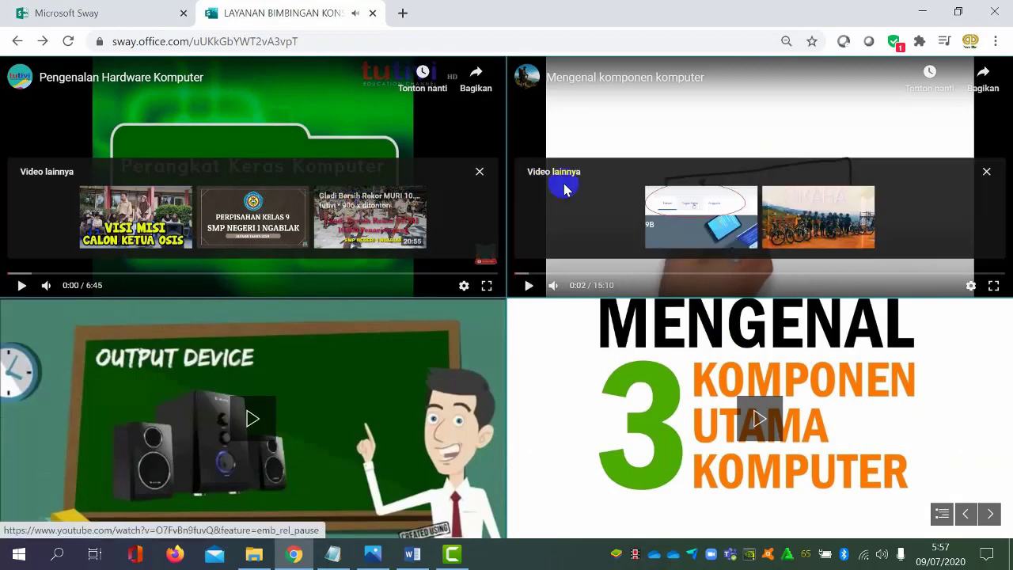
{"action": "left_click", "coordinate": [797, 109]}
{"action": "left_click", "coordinate": [480, 170]}
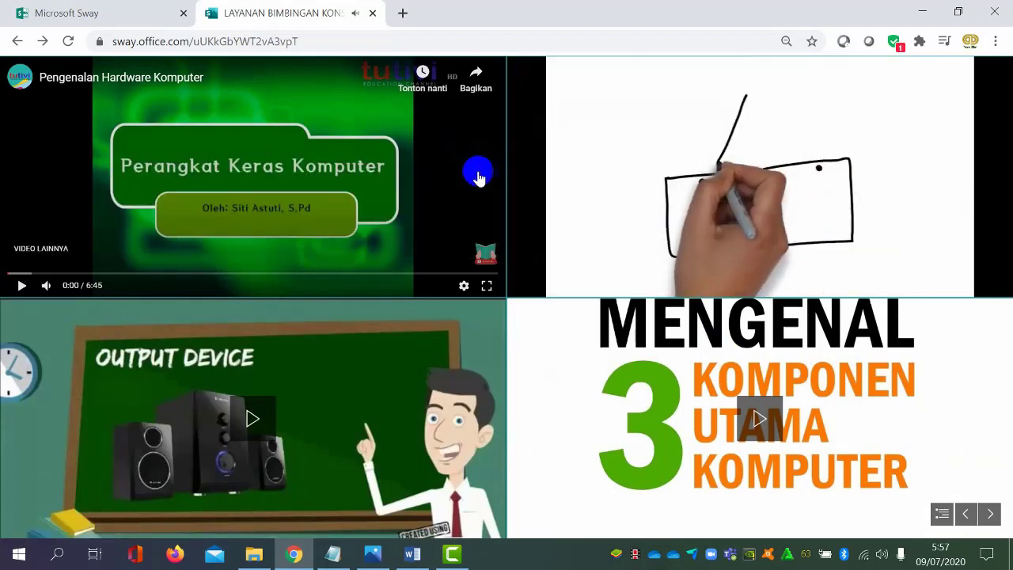
{"action": "left_click", "coordinate": [776, 421]}
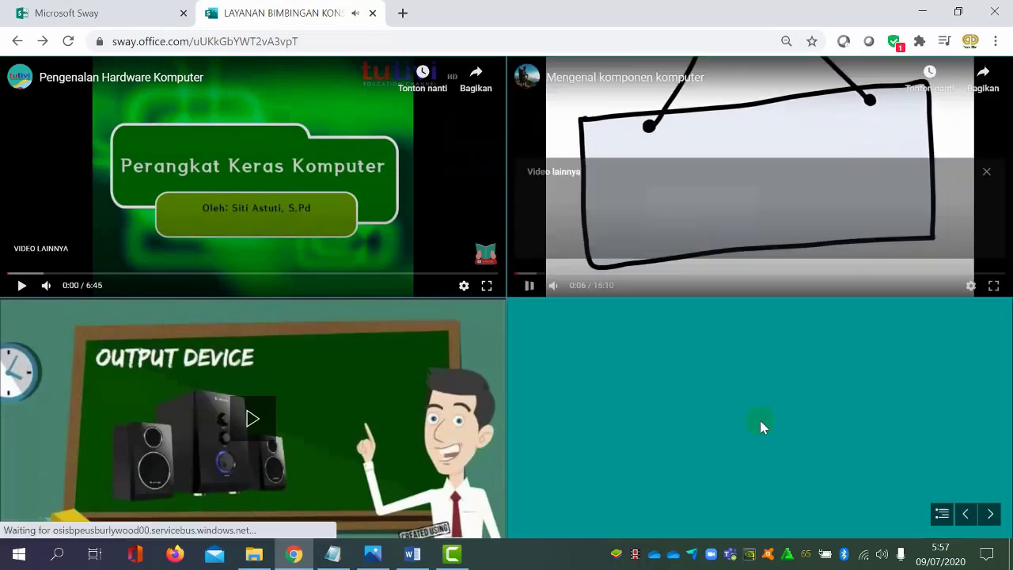
{"action": "left_click", "coordinate": [253, 421]}
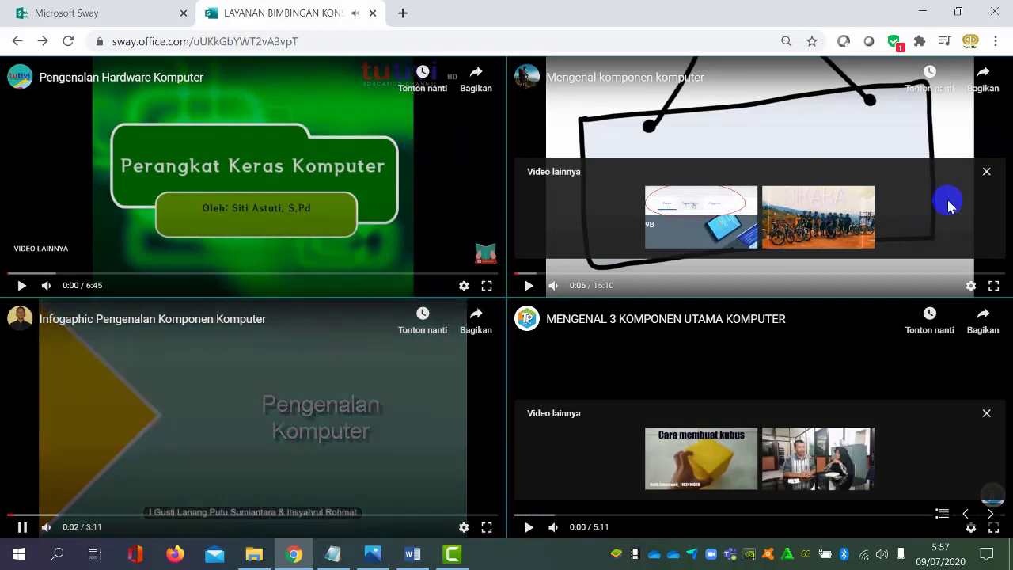
{"action": "left_click", "coordinate": [986, 171]}
{"action": "left_click", "coordinate": [986, 412]}
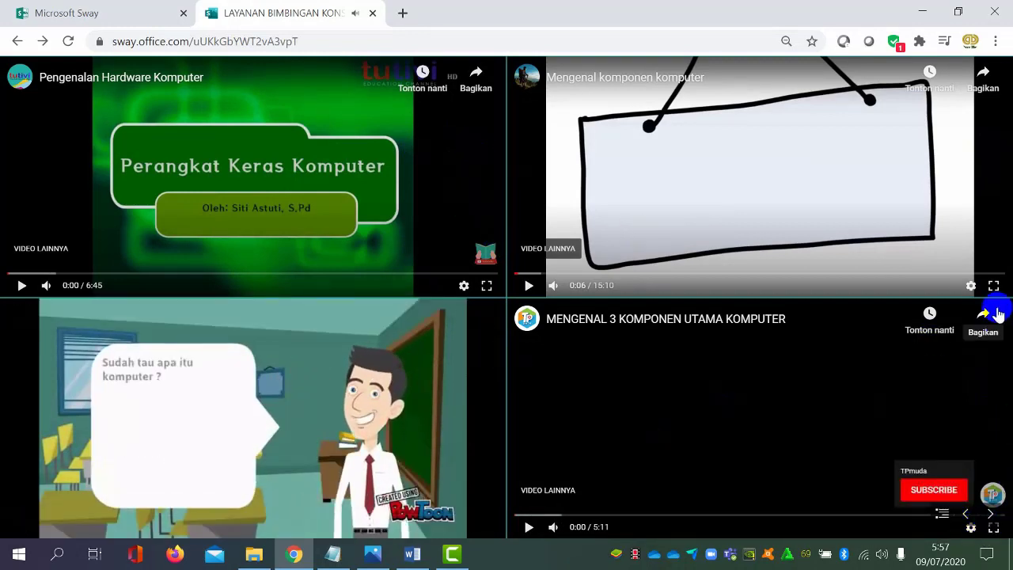
View "MENGENAL 3 KOMPONEN UTAMA KOMPUTER" in full screen, exit it and return to the presentation's title page
{"action": "left_click", "coordinate": [994, 529]}
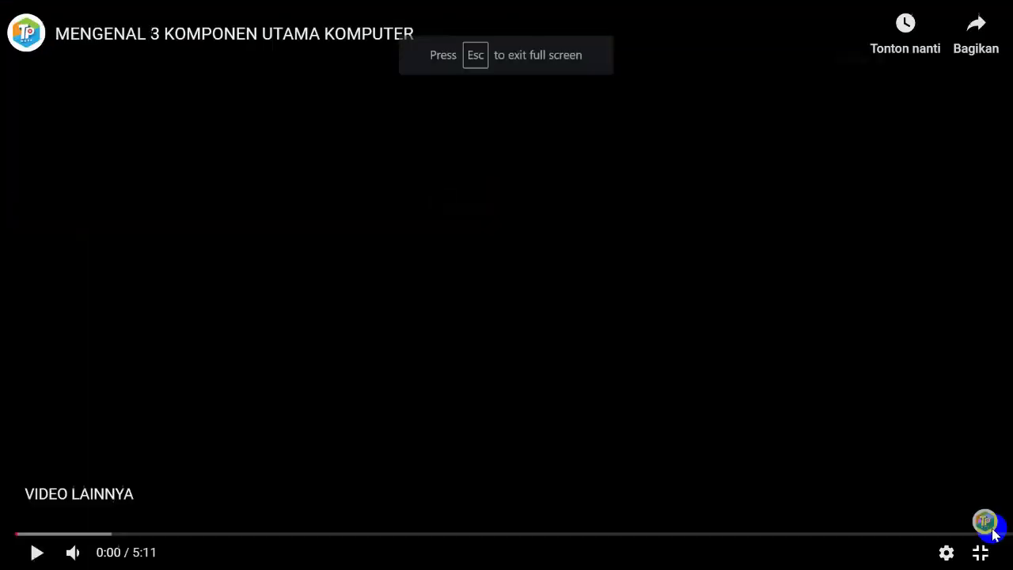
{"action": "left_click", "coordinate": [989, 554]}
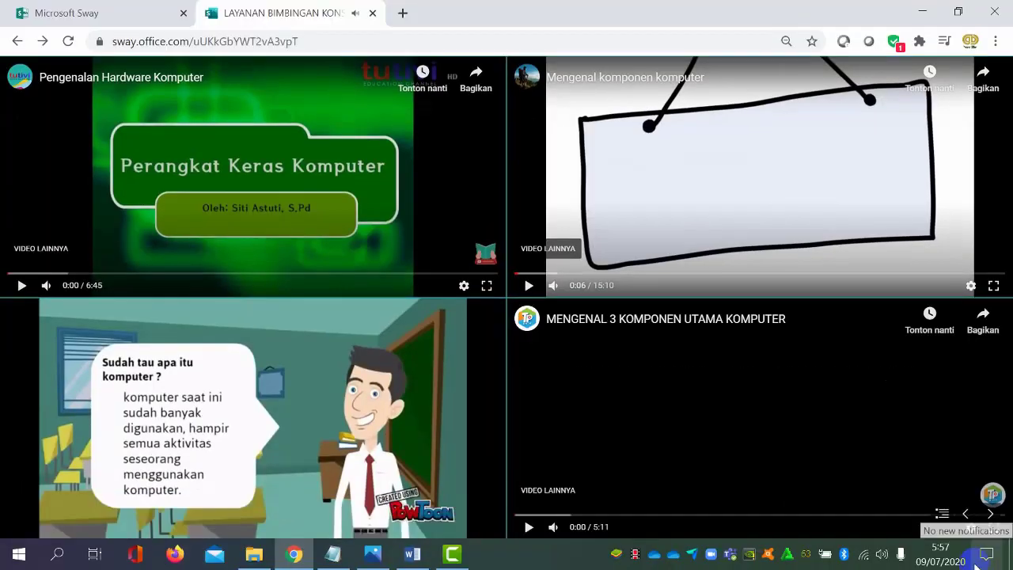
{"action": "left_click", "coordinate": [949, 522]}
{"action": "left_click", "coordinate": [111, 336]}
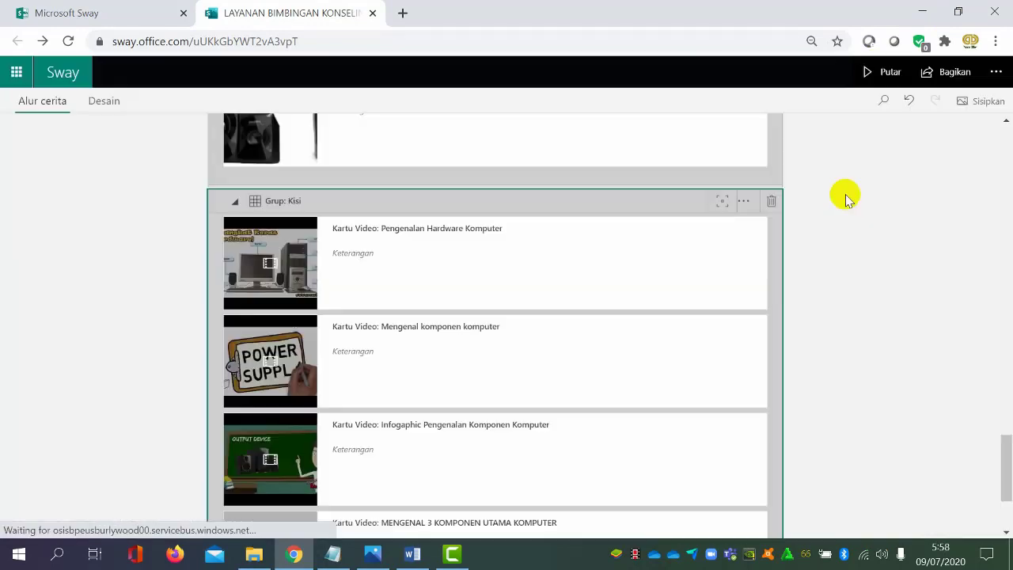
Insert an embed card below the video grid at the end of the storyline and ready its embed code field
{"action": "scroll", "coordinate": [844, 194], "scroll_direction": "down", "scroll_amount": 3}
{"action": "left_click", "coordinate": [746, 368]}
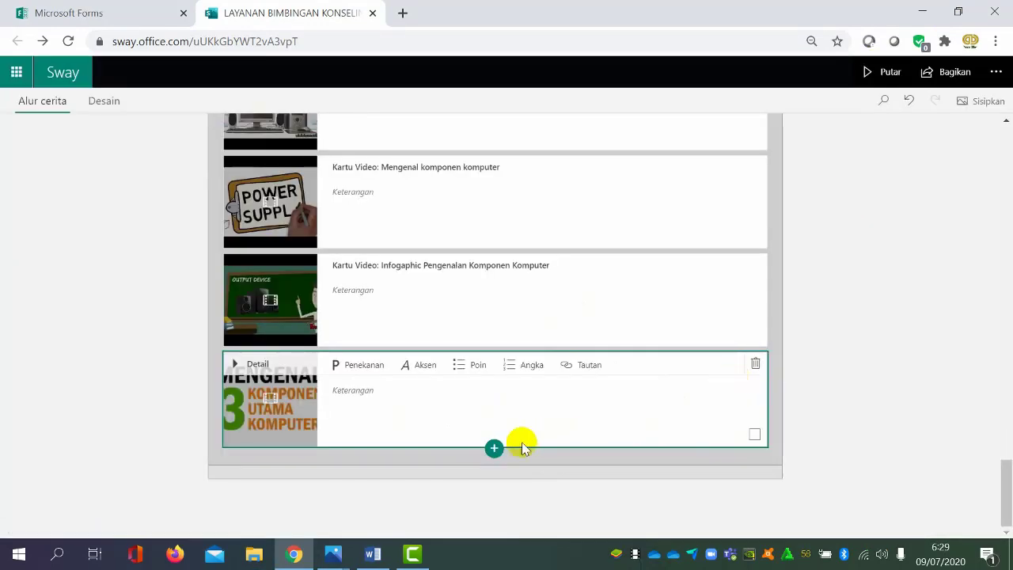
{"action": "left_click", "coordinate": [492, 473]}
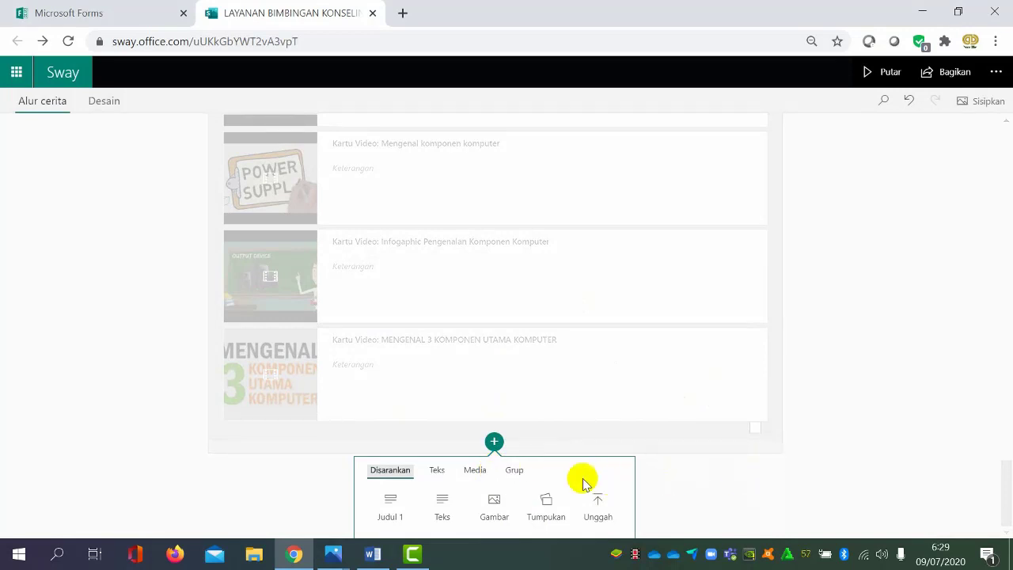
{"action": "left_click", "coordinate": [475, 473]}
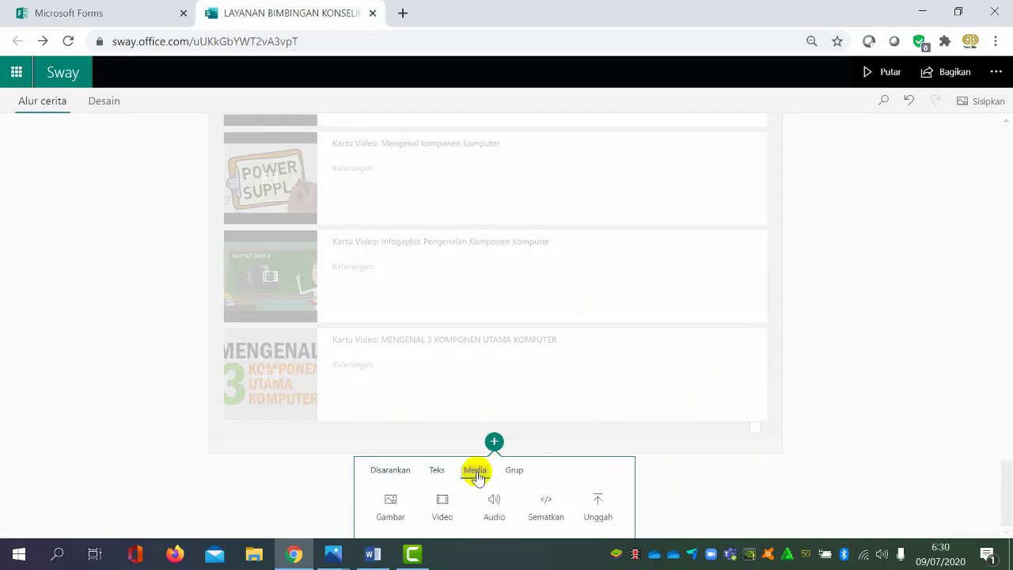
{"action": "left_click", "coordinate": [555, 506]}
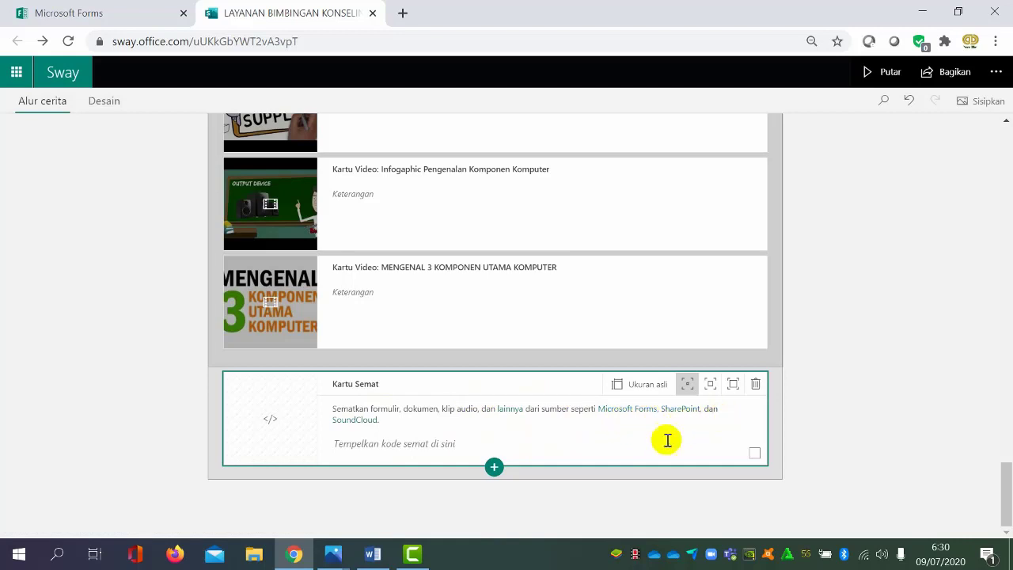
{"action": "left_click", "coordinate": [394, 445]}
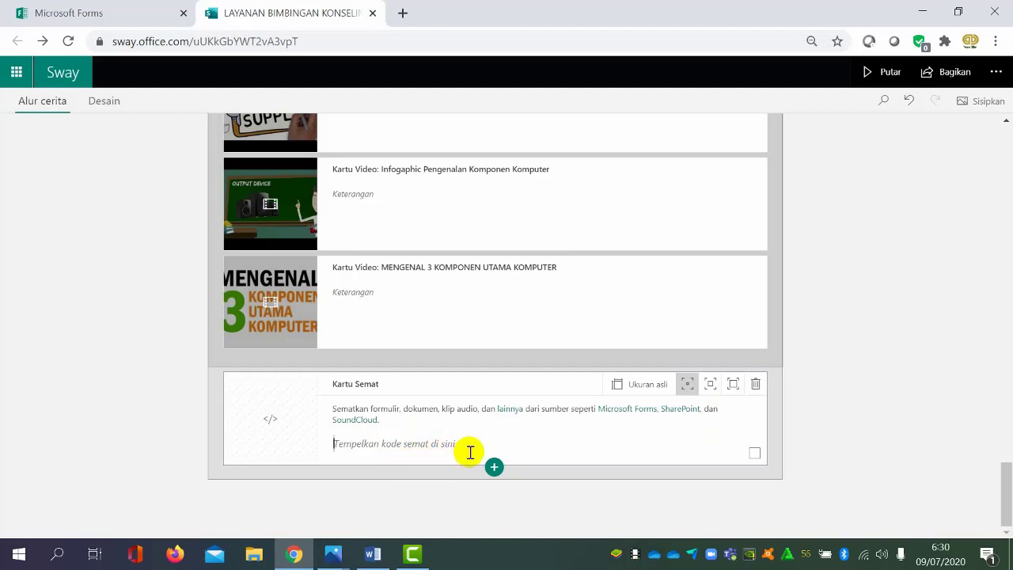
Switch to Microsoft Forms and open the "PENILAIN HARIAN" form from the list of own forms
{"action": "left_click", "coordinate": [143, 13]}
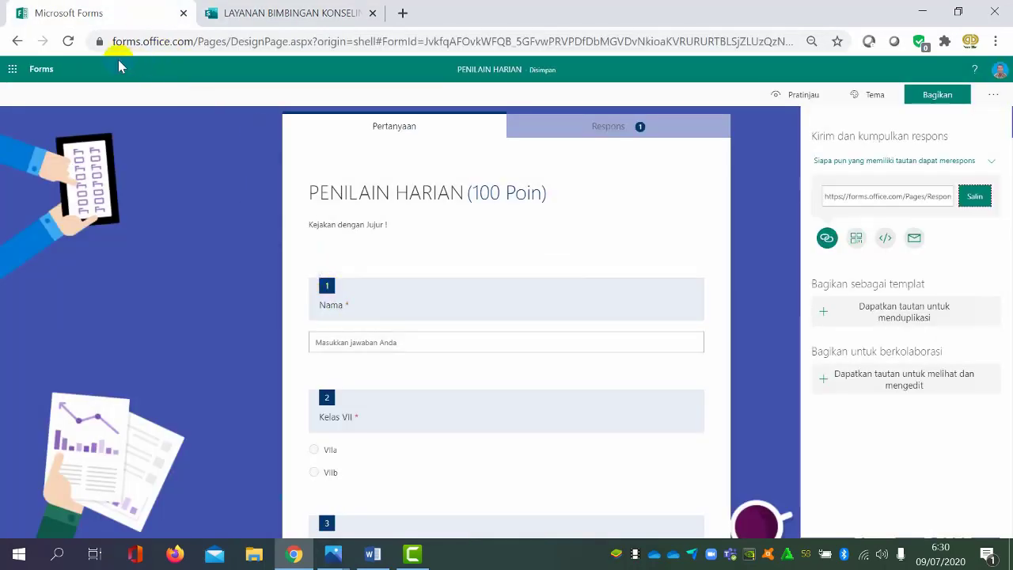
{"action": "left_click", "coordinate": [13, 69]}
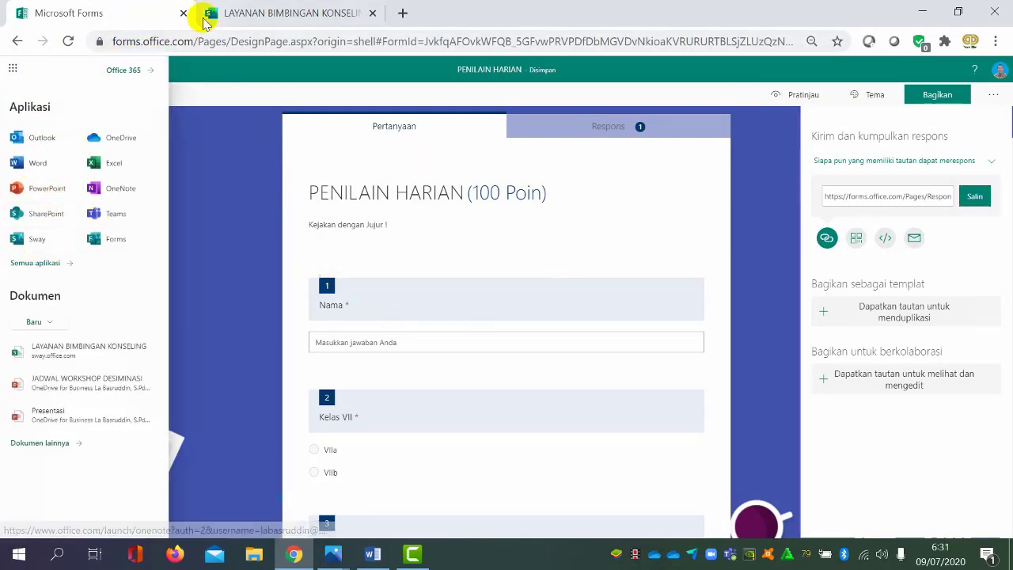
{"action": "left_click", "coordinate": [111, 242]}
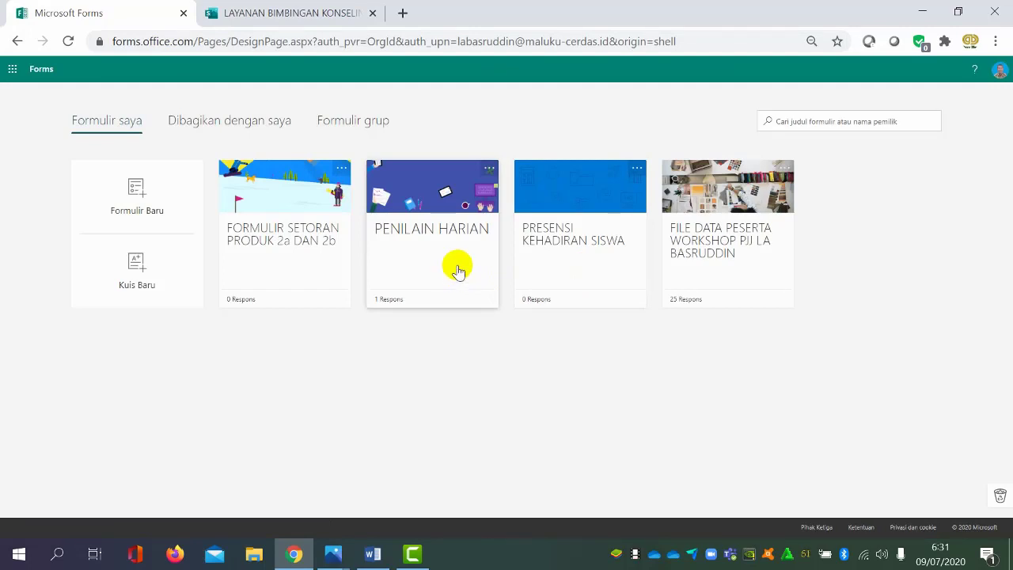
{"action": "left_click", "coordinate": [459, 271]}
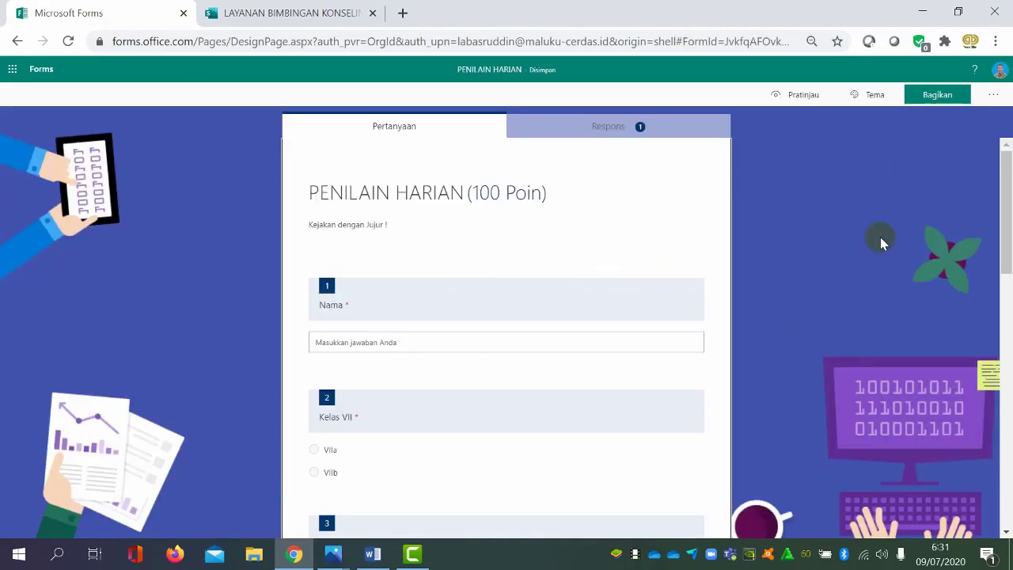
Open the form's sharing options, copy its response link, and copy its iframe embed code instead
{"action": "left_click", "coordinate": [934, 106]}
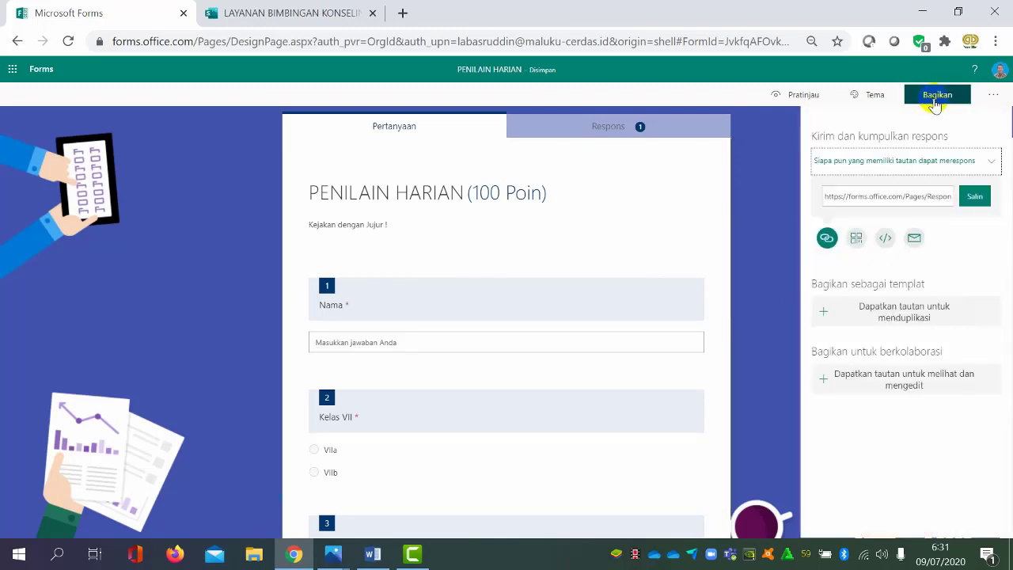
{"action": "left_click", "coordinate": [827, 240]}
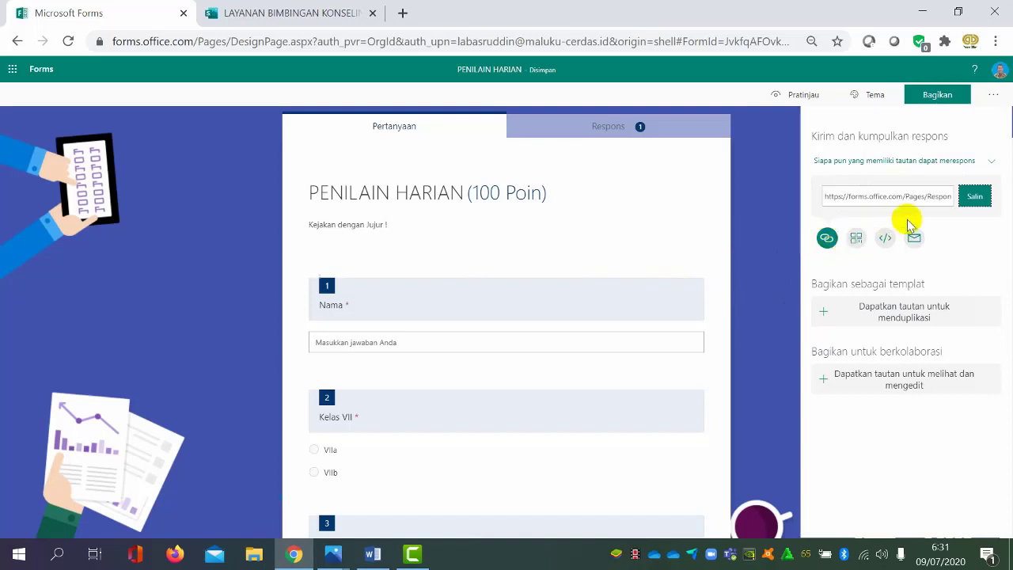
{"action": "left_click", "coordinate": [977, 202]}
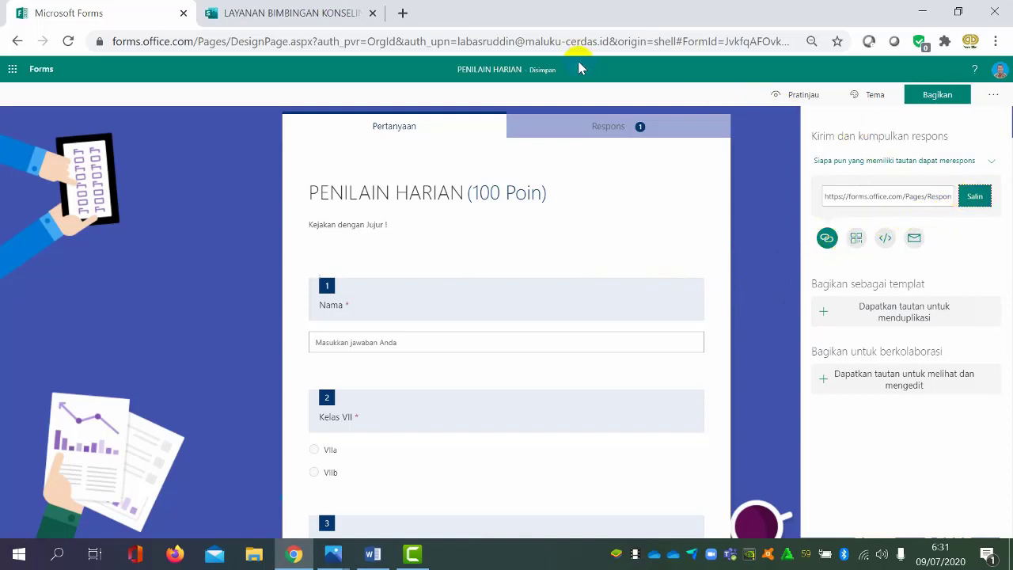
{"action": "left_click", "coordinate": [976, 202]}
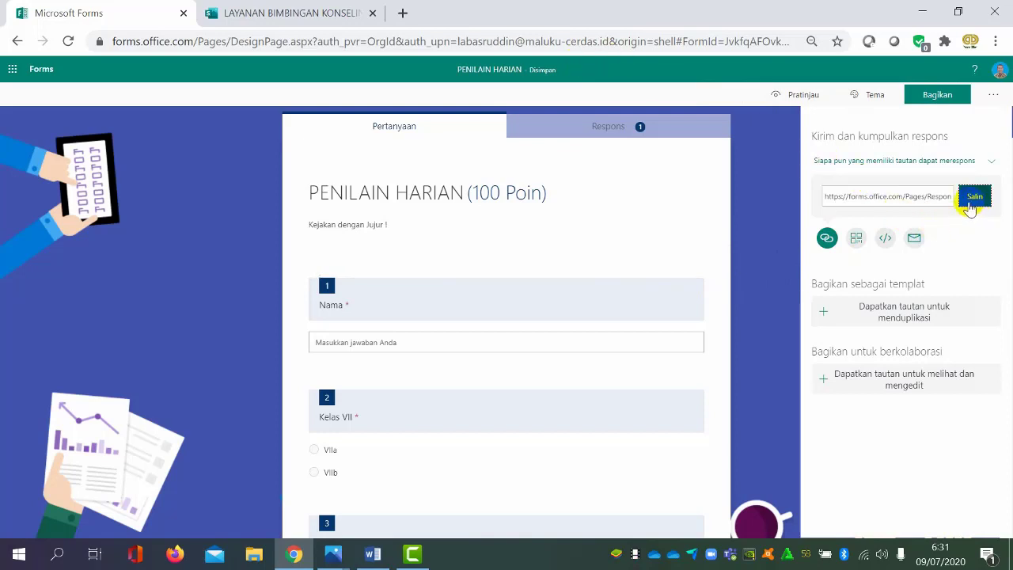
{"action": "left_click", "coordinate": [885, 240]}
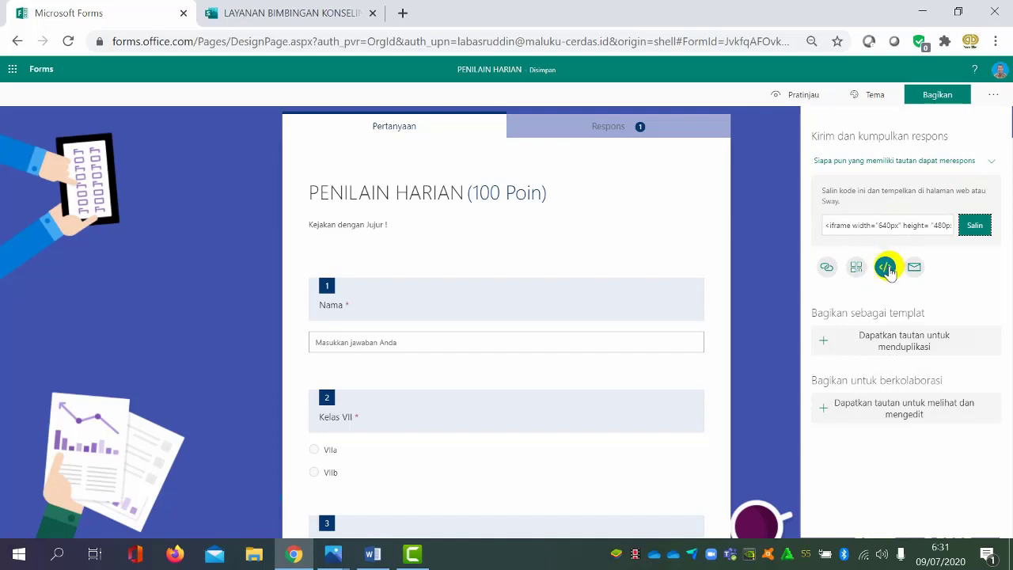
{"action": "left_click", "coordinate": [975, 227]}
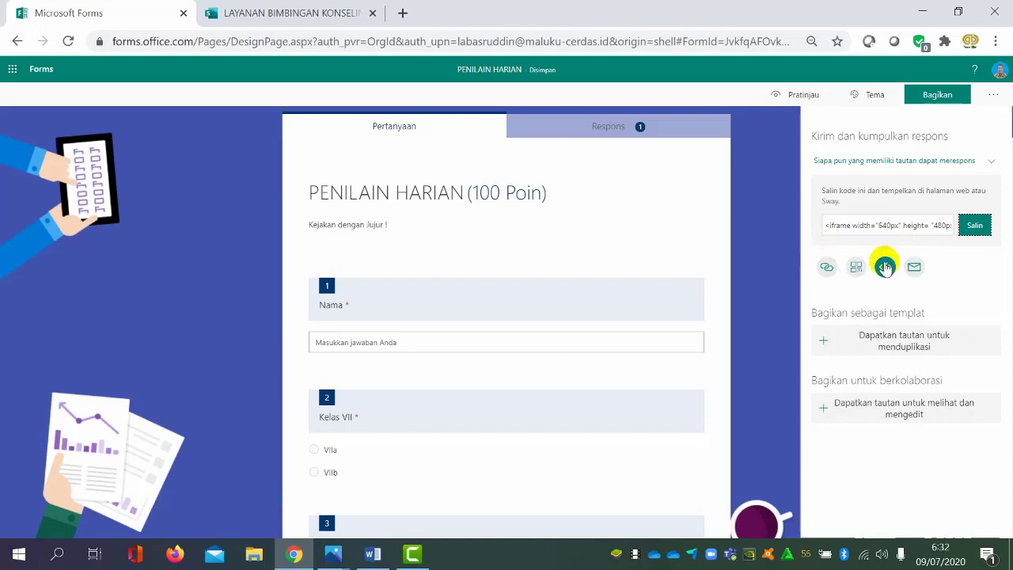
Return to the Sway and paste the form's iframe code into the empty embed card
{"action": "left_click", "coordinate": [325, 13]}
{"action": "left_click", "coordinate": [376, 437]}
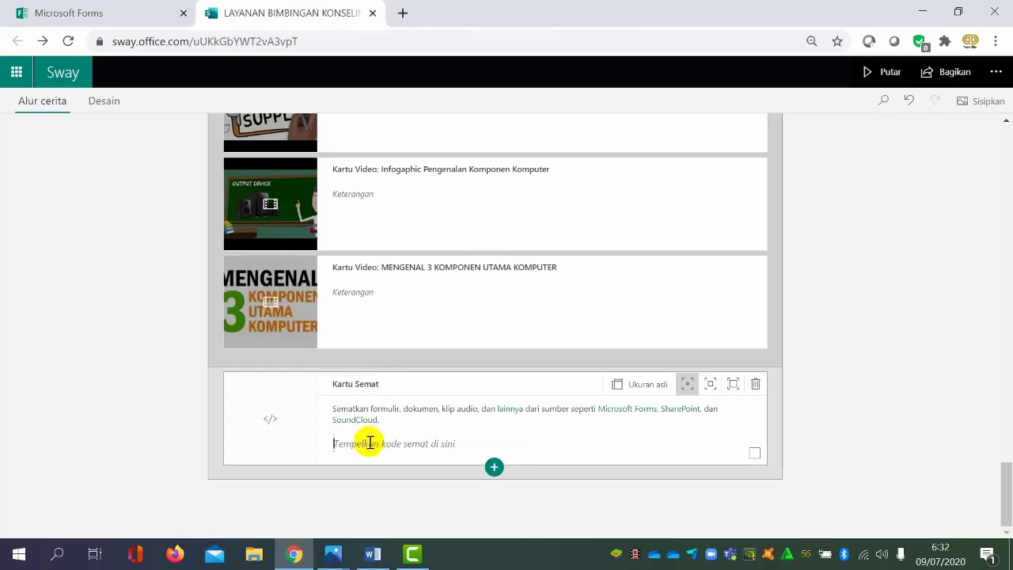
{"action": "key", "text": "ctrl+v"}
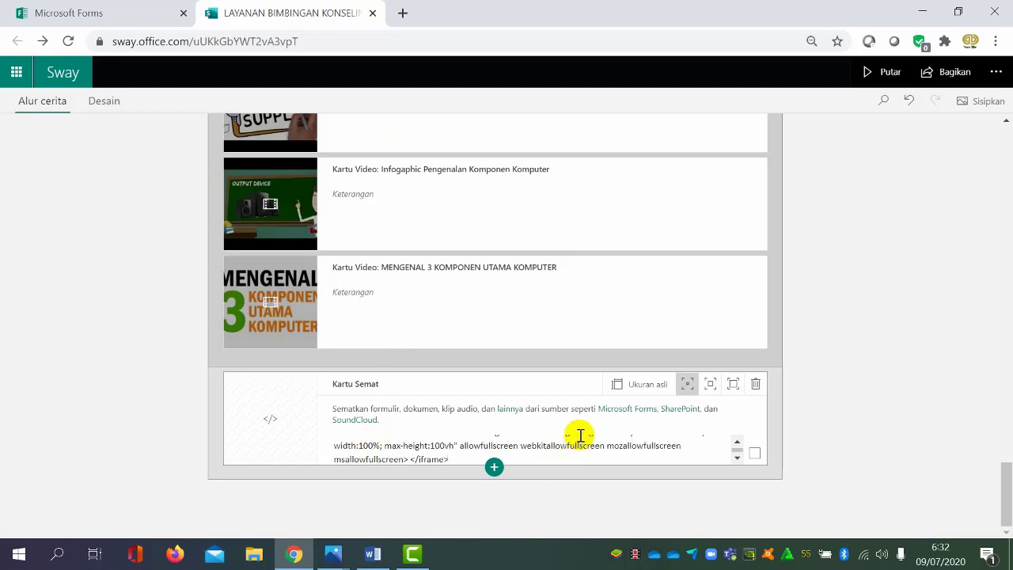
{"action": "left_click", "coordinate": [543, 498]}
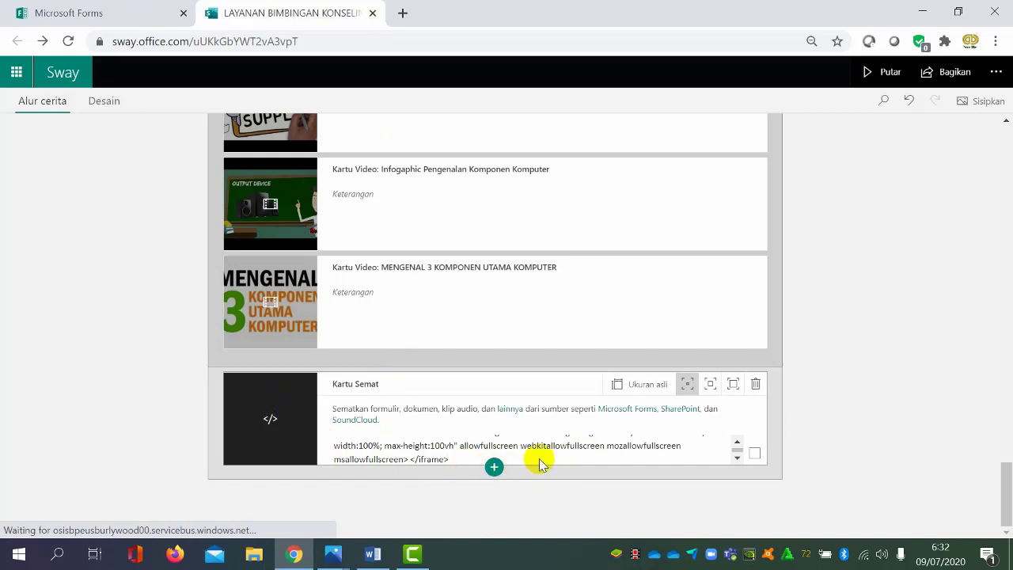
Preview the Sway, stop the automatic playback and page forward past the video grid to the embedded form
{"action": "left_click", "coordinate": [870, 77]}
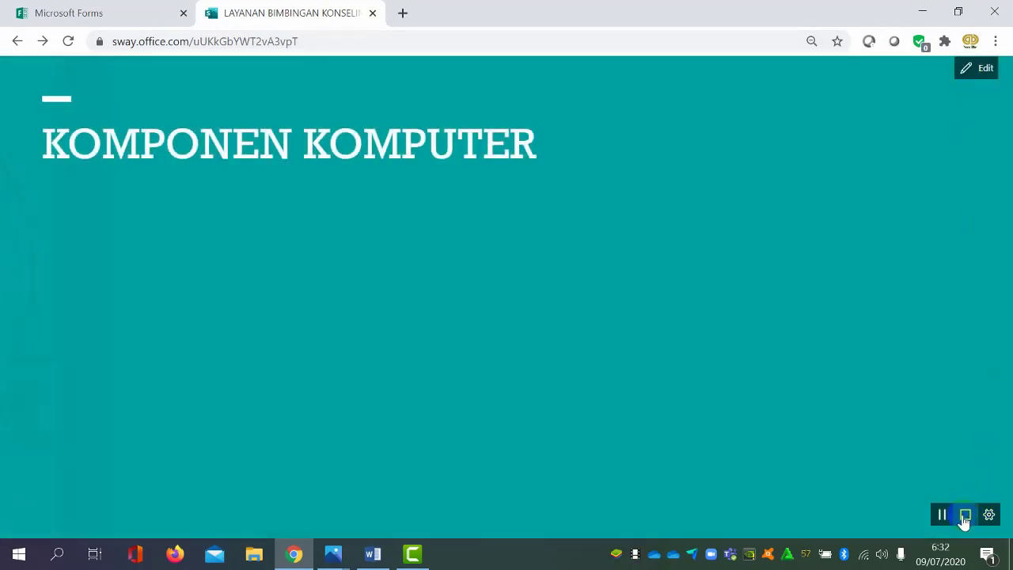
{"action": "left_click", "coordinate": [965, 515]}
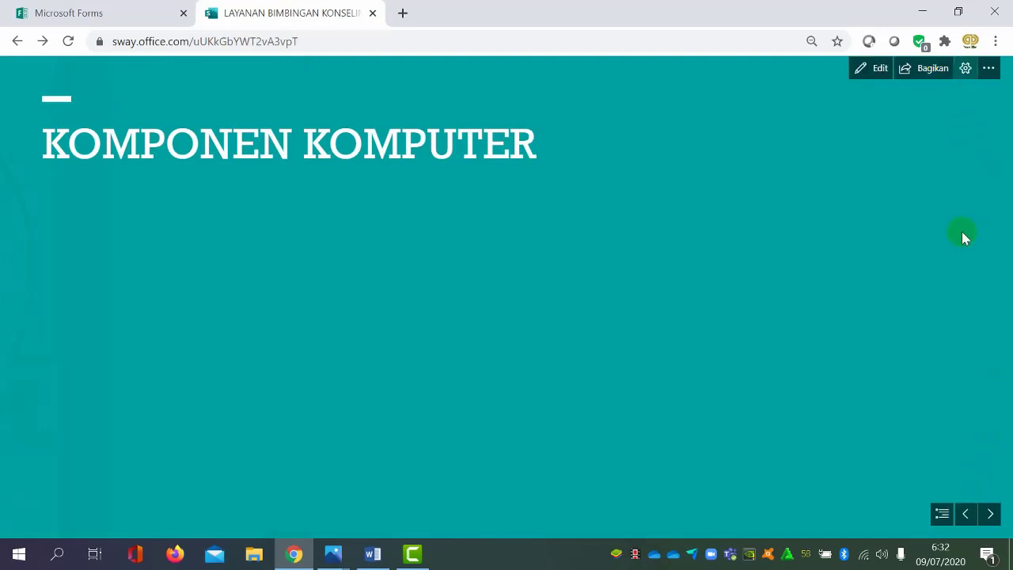
{"action": "left_click", "coordinate": [990, 516]}
{"action": "left_click", "coordinate": [990, 516]}
{"action": "left_click", "coordinate": [990, 516]}
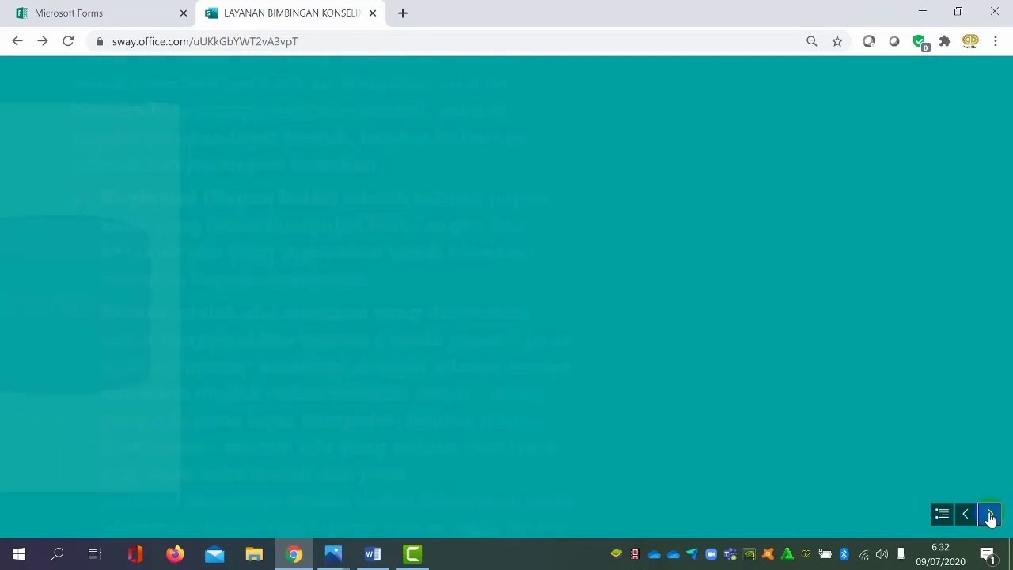
{"action": "left_click", "coordinate": [990, 516]}
{"action": "left_click", "coordinate": [991, 516]}
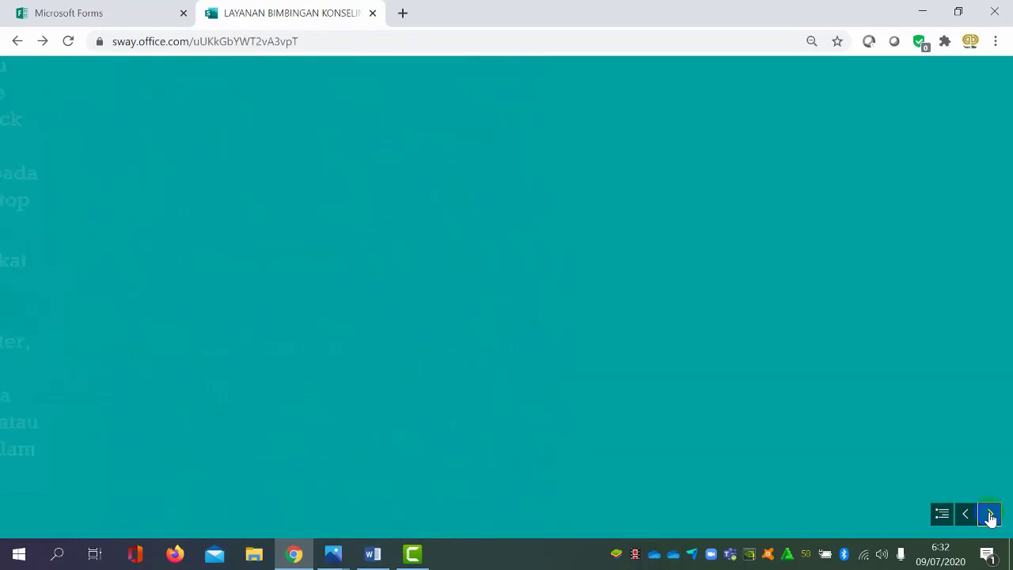
{"action": "left_click", "coordinate": [990, 516]}
{"action": "left_click", "coordinate": [990, 516]}
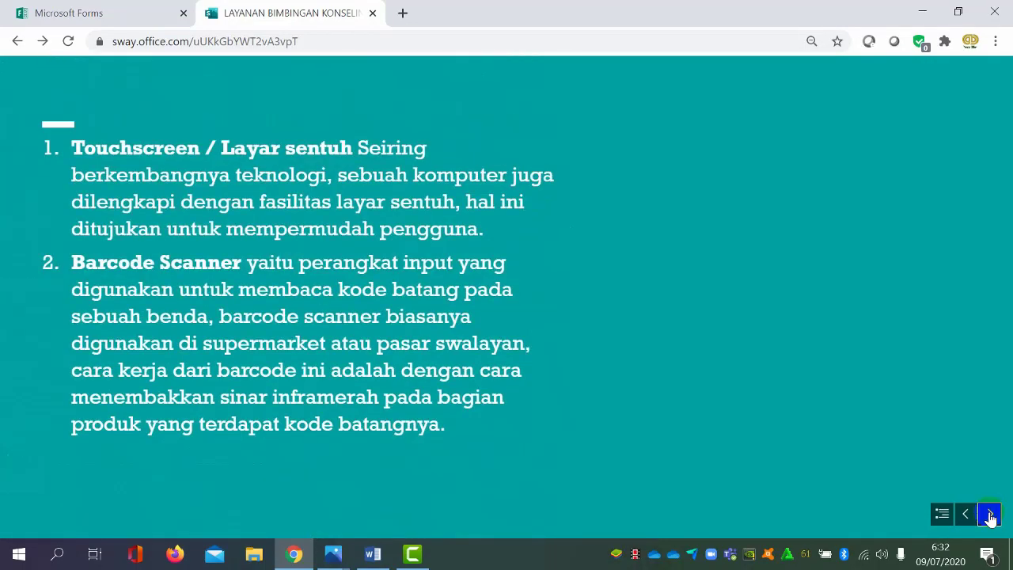
{"action": "left_click", "coordinate": [990, 516]}
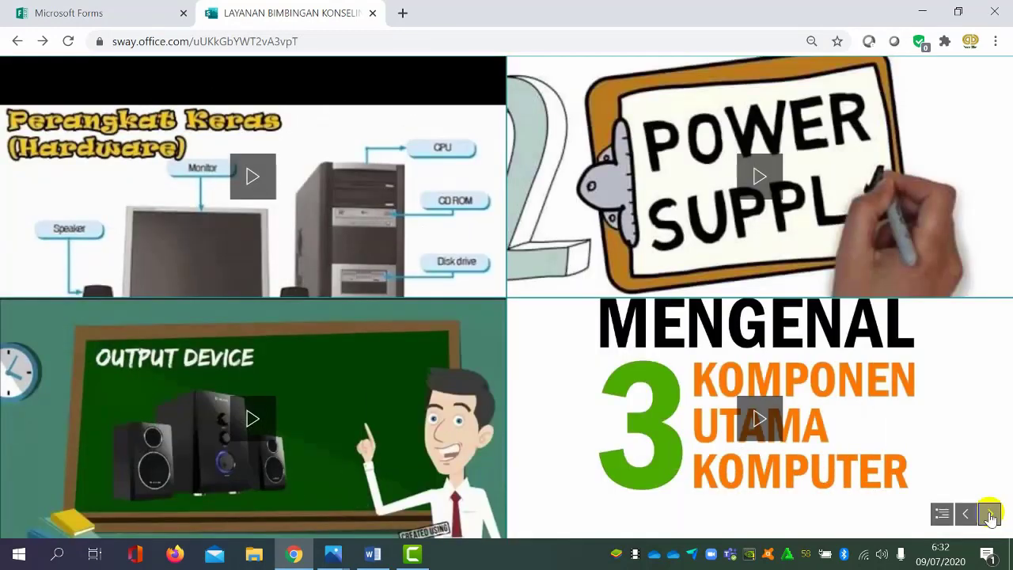
{"action": "left_click", "coordinate": [991, 516]}
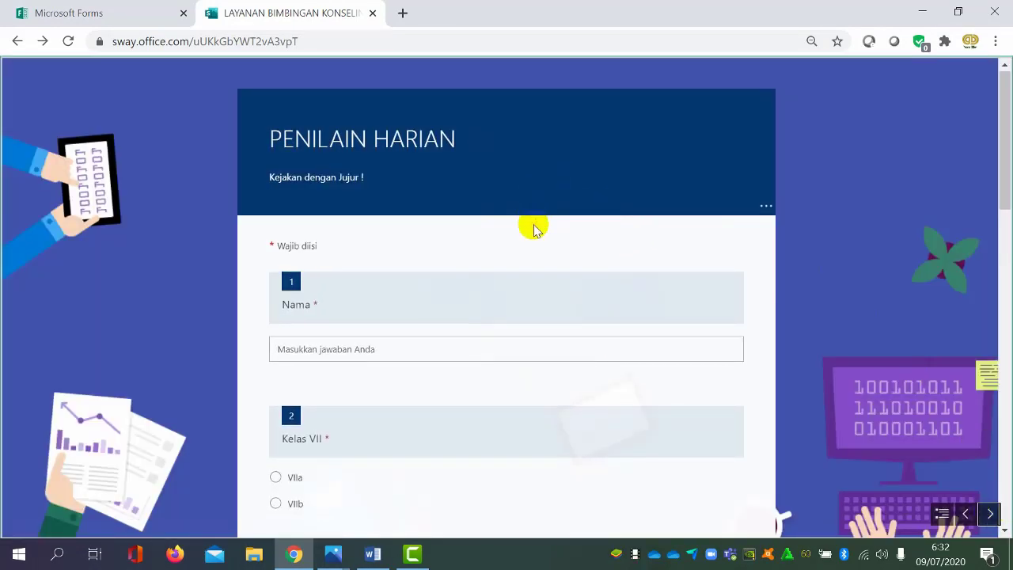
Look through the embedded "PENILAIN HARIAN" questions, return from the closing page to the title page, and resume editing
{"action": "scroll", "coordinate": [536, 227], "scroll_direction": "down", "scroll_amount": 6}
{"action": "scroll", "coordinate": [631, 291], "scroll_direction": "down", "scroll_amount": 2}
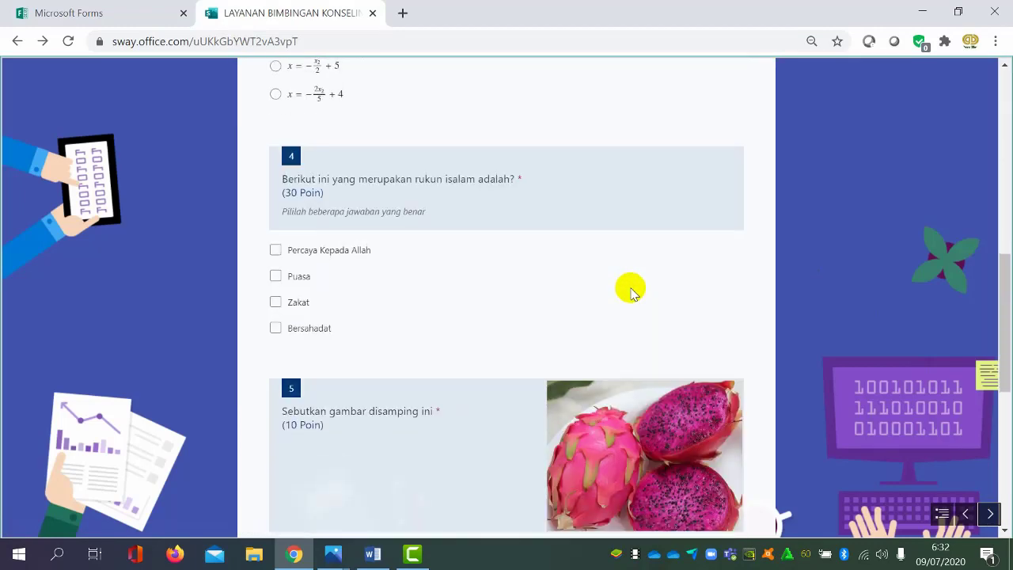
{"action": "scroll", "coordinate": [629, 287], "scroll_direction": "up", "scroll_amount": 9}
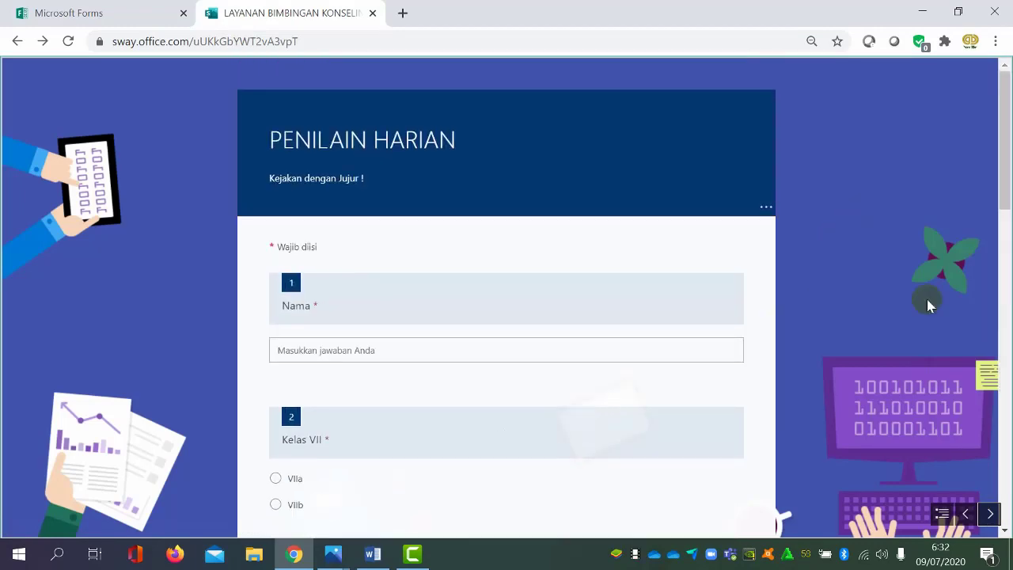
{"action": "left_click", "coordinate": [989, 513]}
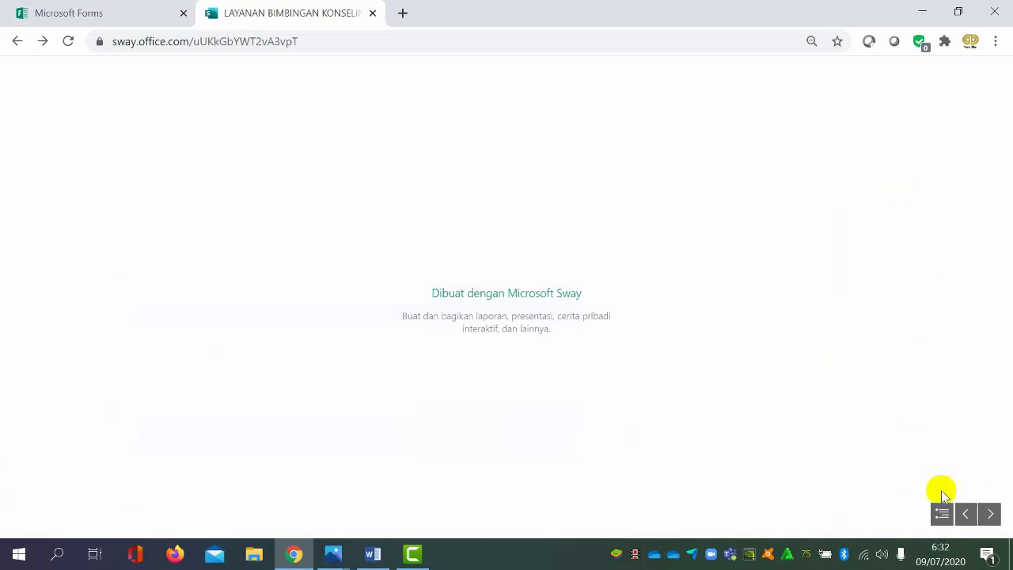
{"action": "left_click", "coordinate": [944, 513]}
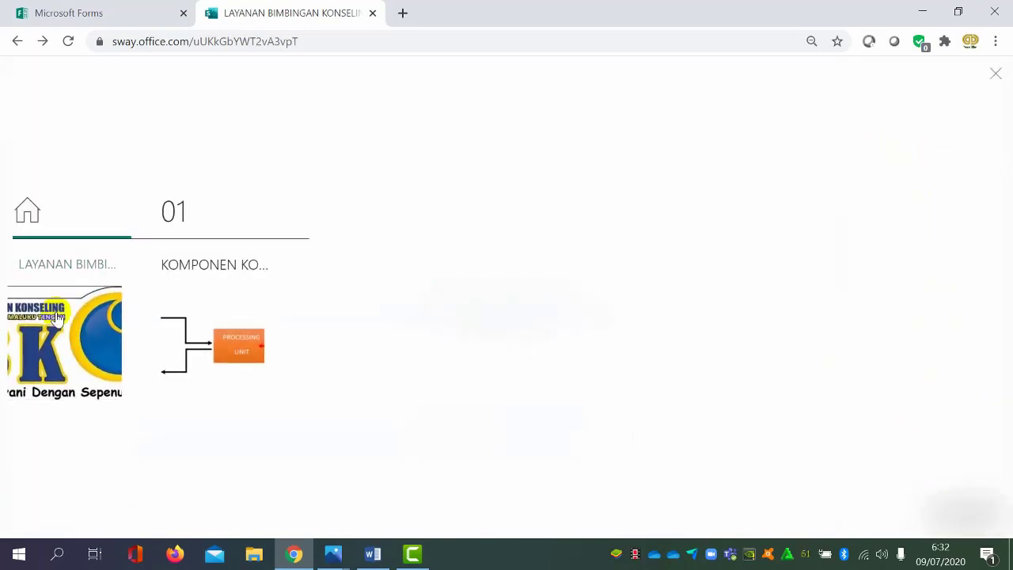
{"action": "left_click", "coordinate": [110, 293]}
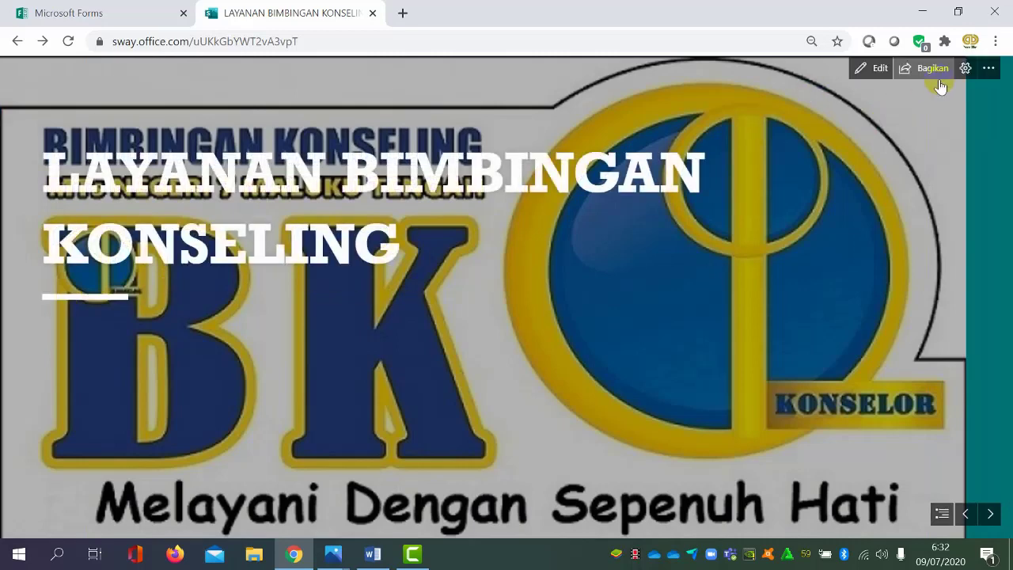
{"action": "left_click", "coordinate": [880, 69]}
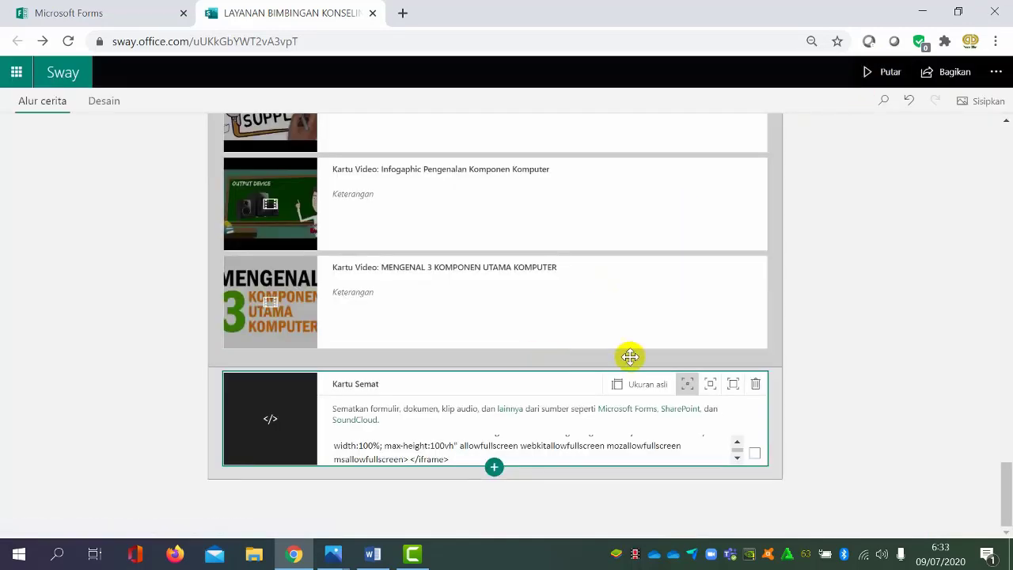
Review the video grid and the embed card's iframe code in the storyline, and select the embed card
{"action": "left_click", "coordinate": [872, 368]}
{"action": "key", "text": "Up"}
{"action": "key", "text": "Up"}
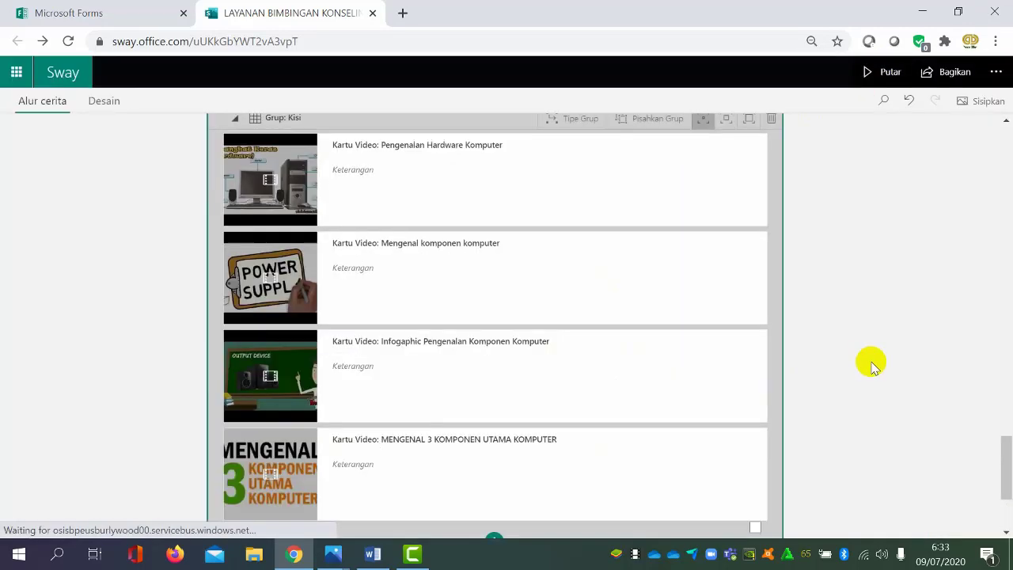
{"action": "scroll", "coordinate": [600, 341], "scroll_direction": "down", "scroll_amount": 3}
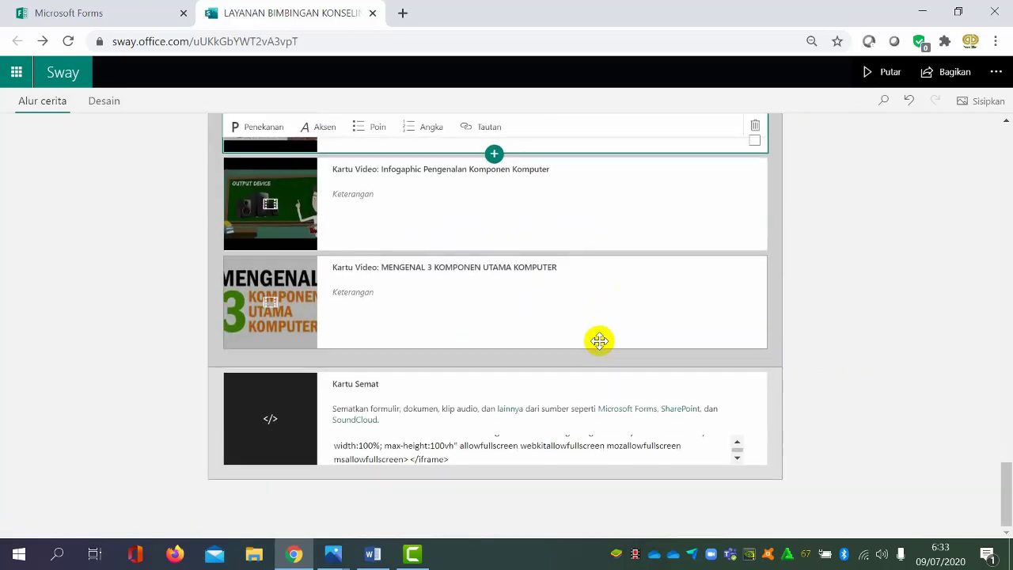
{"action": "left_click", "coordinate": [416, 497]}
{"action": "left_click", "coordinate": [736, 445]}
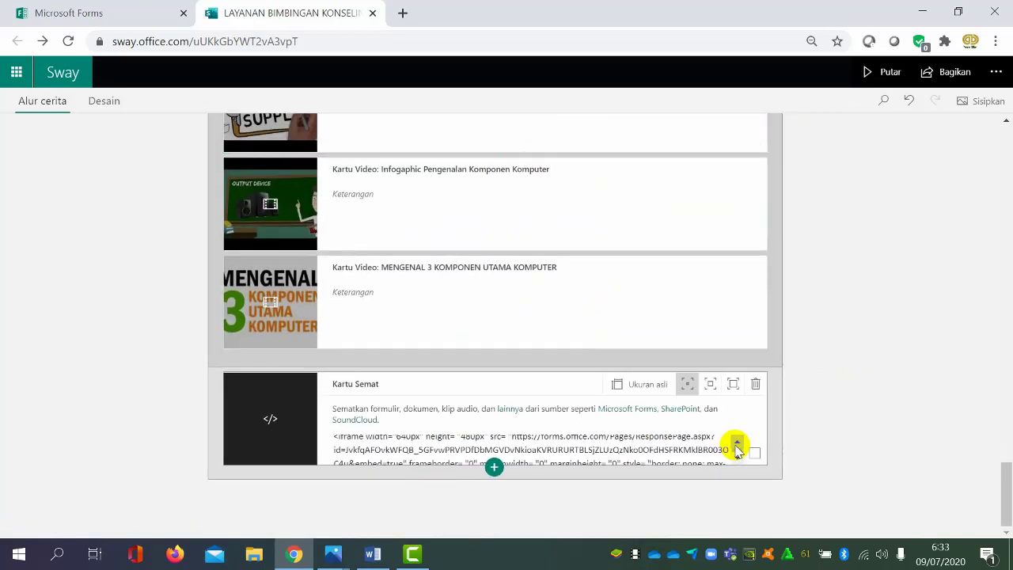
{"action": "left_click", "coordinate": [755, 453]}
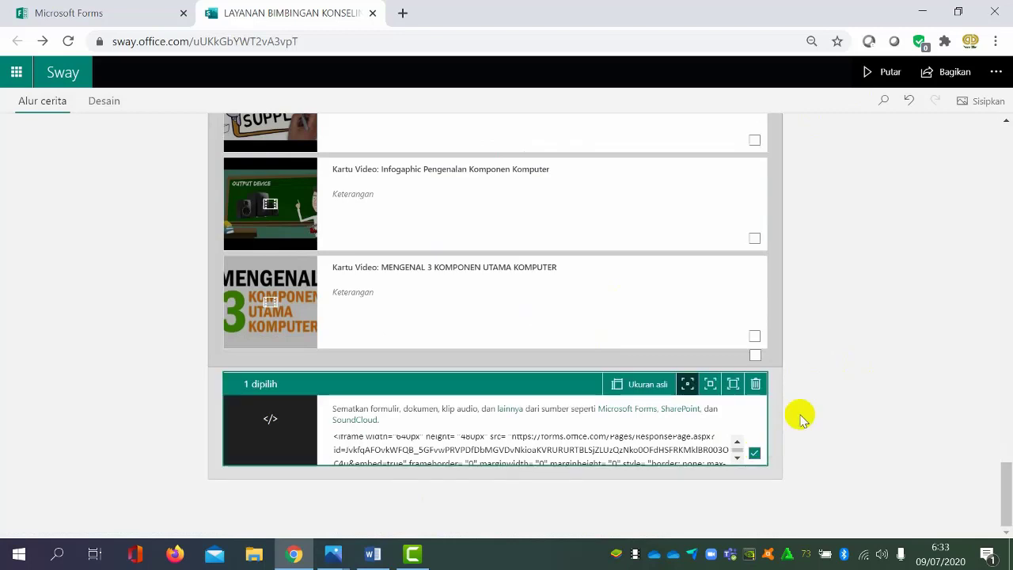
Give the selected embed card containing the form's iframe code the strongest of the three emphasis levels
{"action": "left_click", "coordinate": [732, 384]}
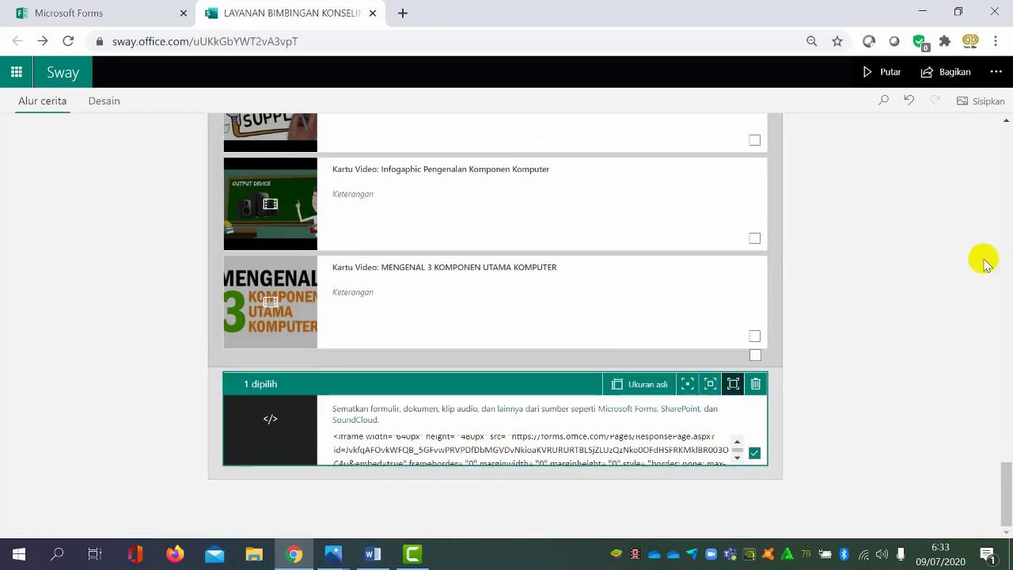
{"action": "scroll", "coordinate": [960, 273], "scroll_direction": "up", "scroll_amount": 2}
{"action": "scroll", "coordinate": [949, 274], "scroll_direction": "down", "scroll_amount": 2}
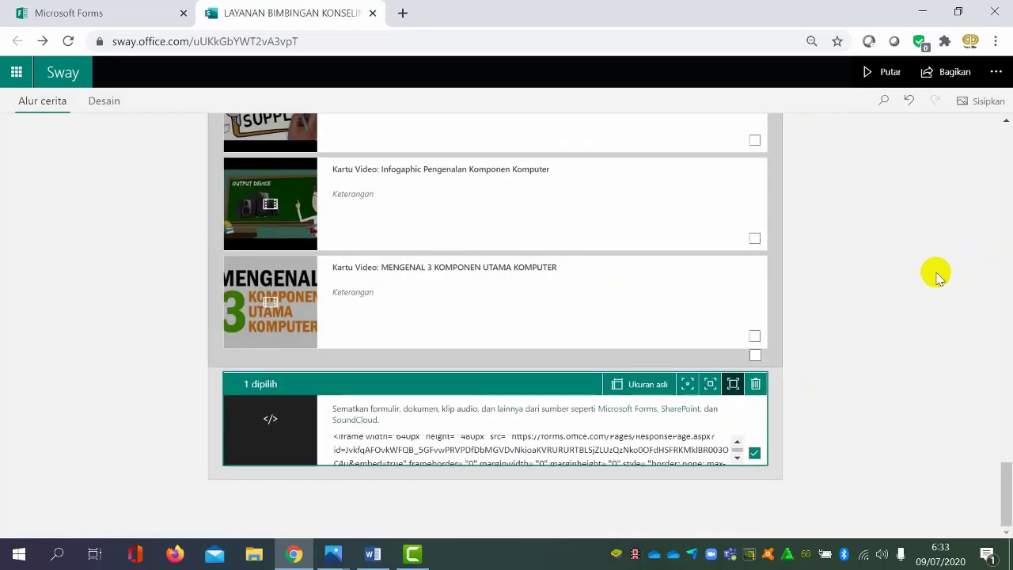
Review the storyline from the video grid back through the image stack and text cards to the "LAYANAN BIMBINGAN KONSELING" title card
{"action": "scroll", "coordinate": [937, 277], "scroll_direction": "up", "scroll_amount": 8}
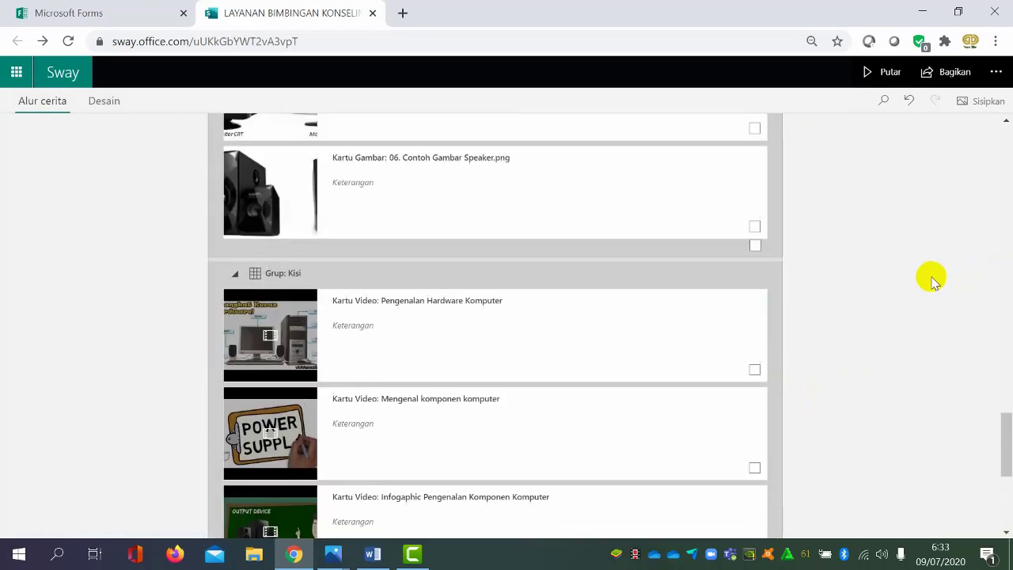
{"action": "scroll", "coordinate": [933, 281], "scroll_direction": "up", "scroll_amount": 8}
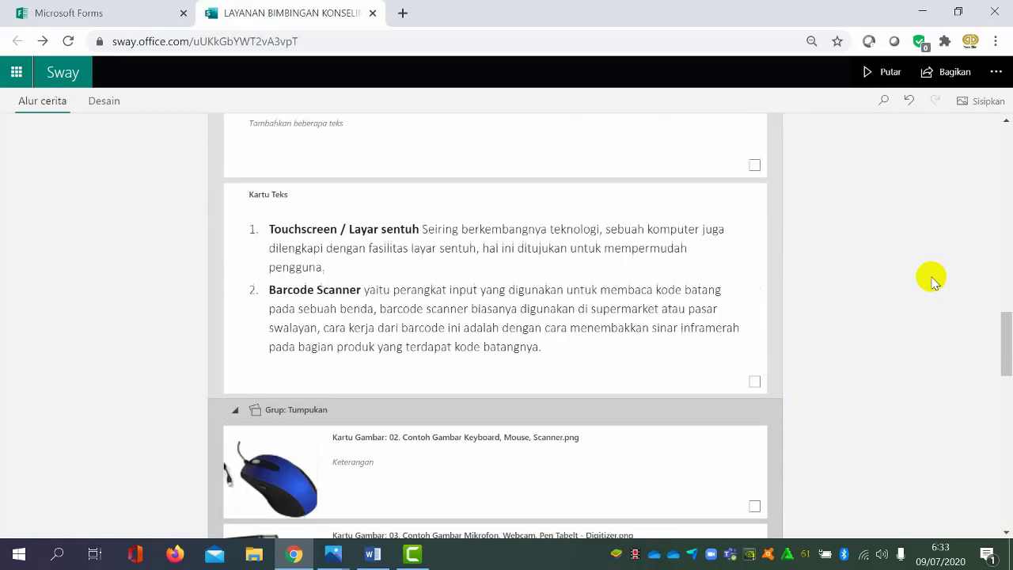
{"action": "scroll", "coordinate": [932, 279], "scroll_direction": "up", "scroll_amount": 4}
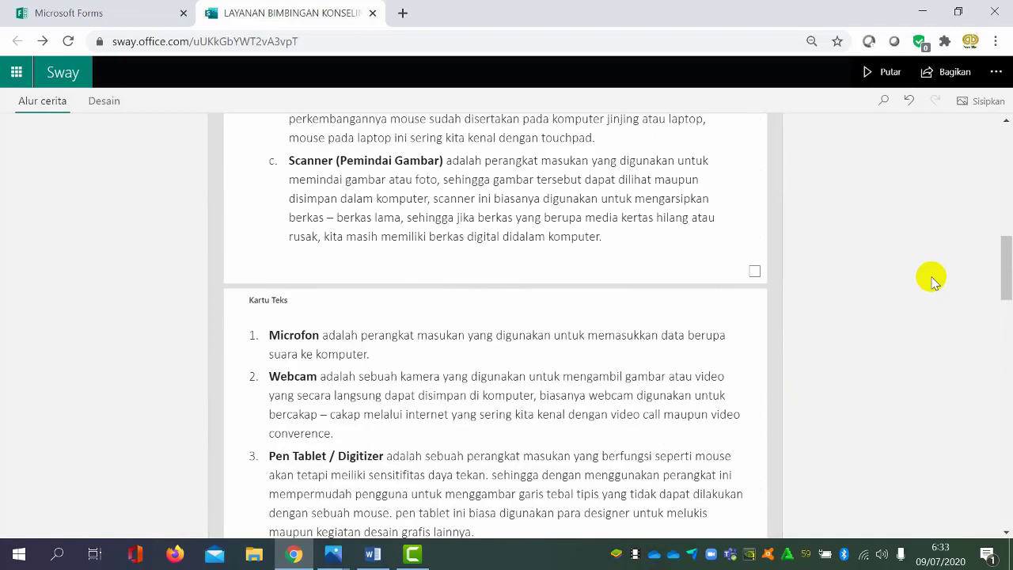
{"action": "scroll", "coordinate": [932, 279], "scroll_direction": "up", "scroll_amount": 5}
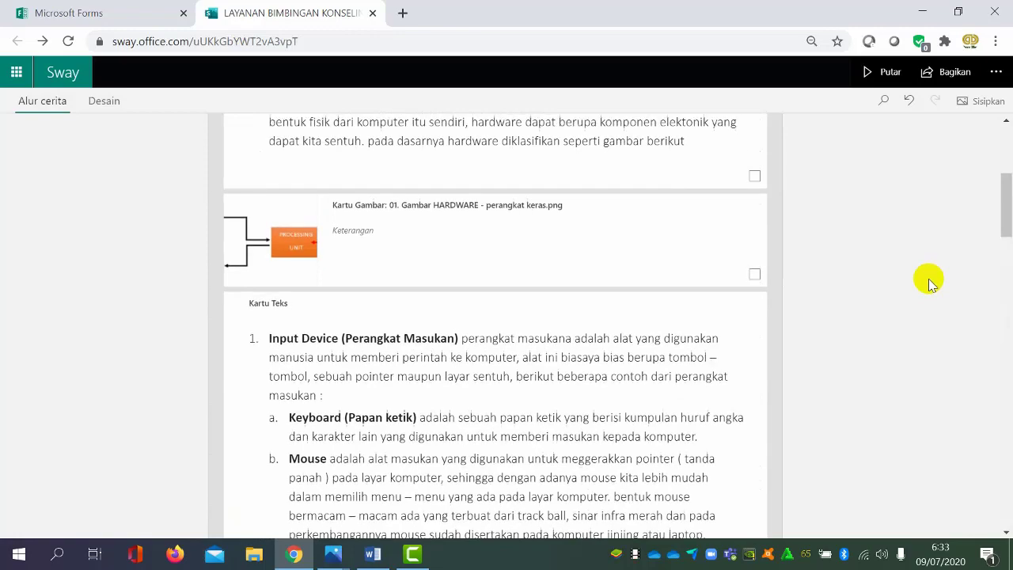
{"action": "scroll", "coordinate": [931, 278], "scroll_direction": "up", "scroll_amount": 7}
{"action": "scroll", "coordinate": [927, 278], "scroll_direction": "down", "scroll_amount": 1}
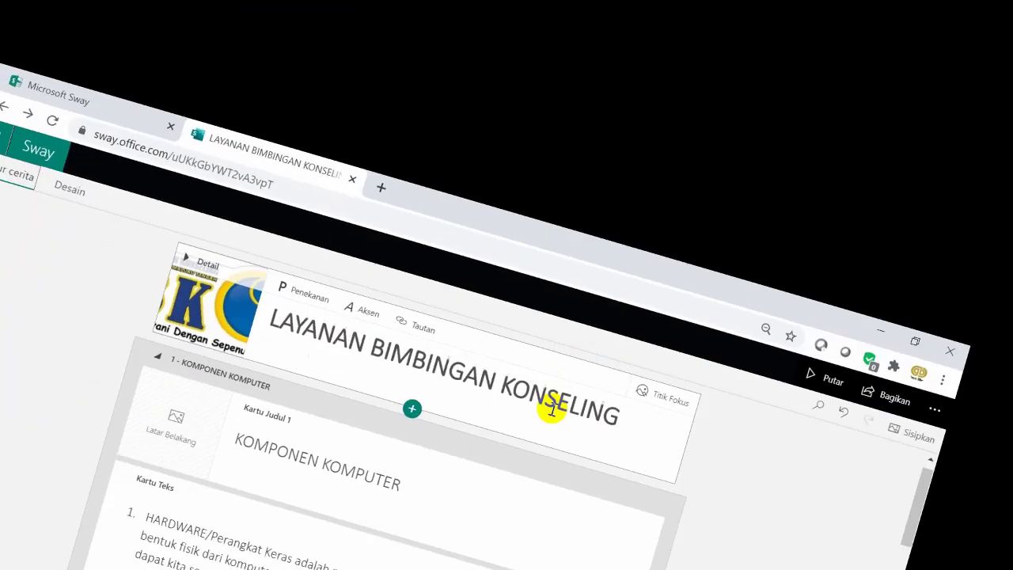
{"action": "scroll", "coordinate": [565, 415], "scroll_direction": "down", "scroll_amount": 2}
{"action": "scroll", "coordinate": [585, 422], "scroll_direction": "up", "scroll_amount": 2}
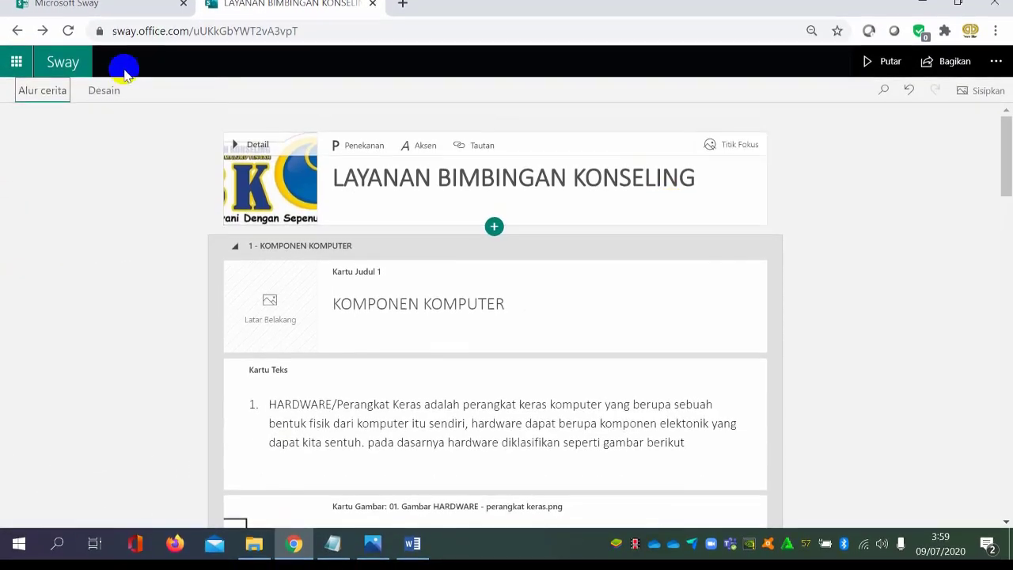